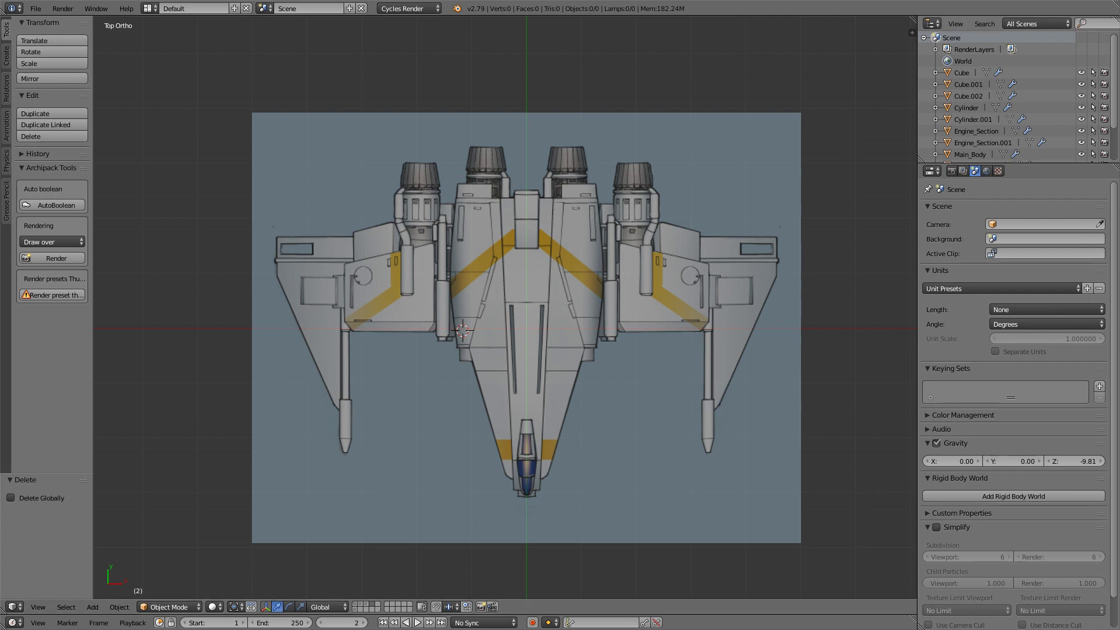
# - View the fighter_3-4, fighter_front&back, fighter_side and fighter_top reference images from the Fighter_Course_Materials folder in Windows Photo Viewer
pyautogui.moveTo(1119, 26); pyautogui.dragTo(755, 27)
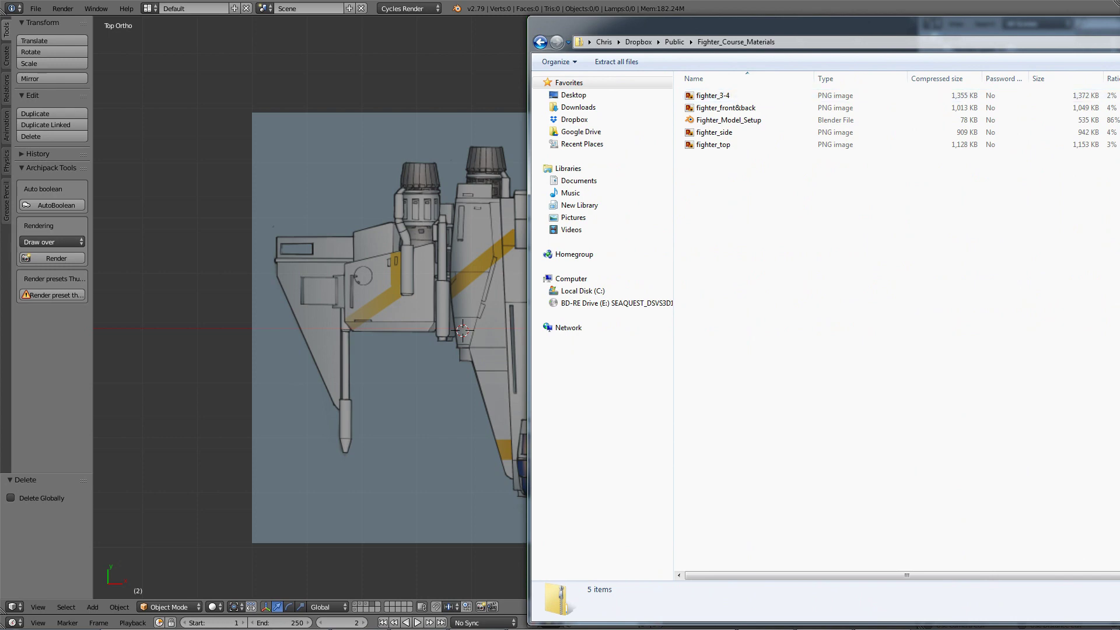
pyautogui.moveTo(1119, 100); pyautogui.dragTo(586, 100)
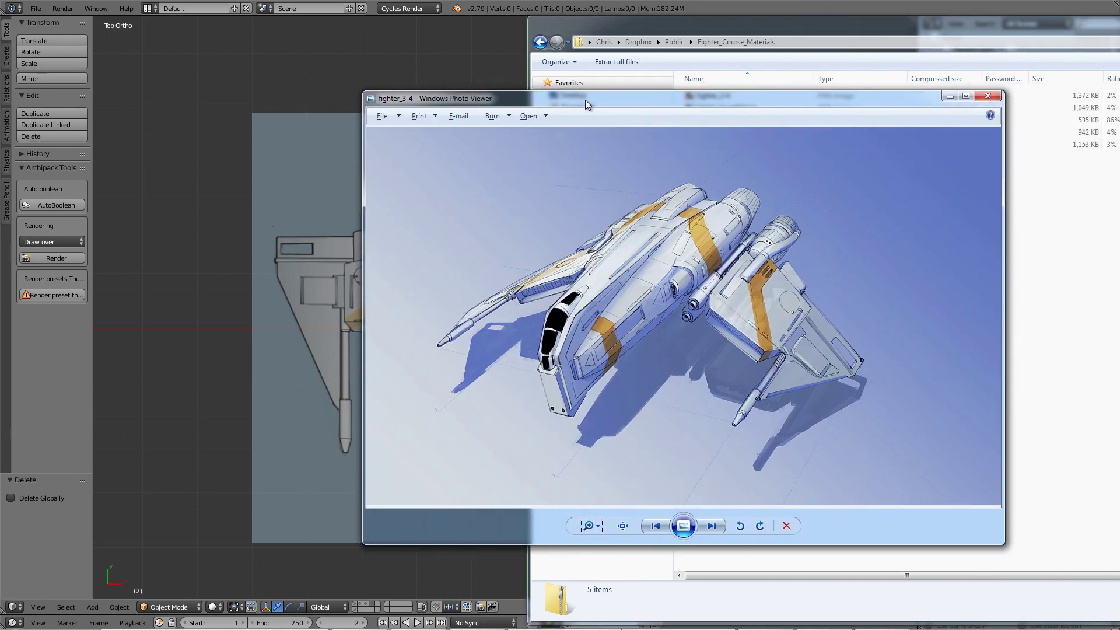
pyautogui.click(716, 526)
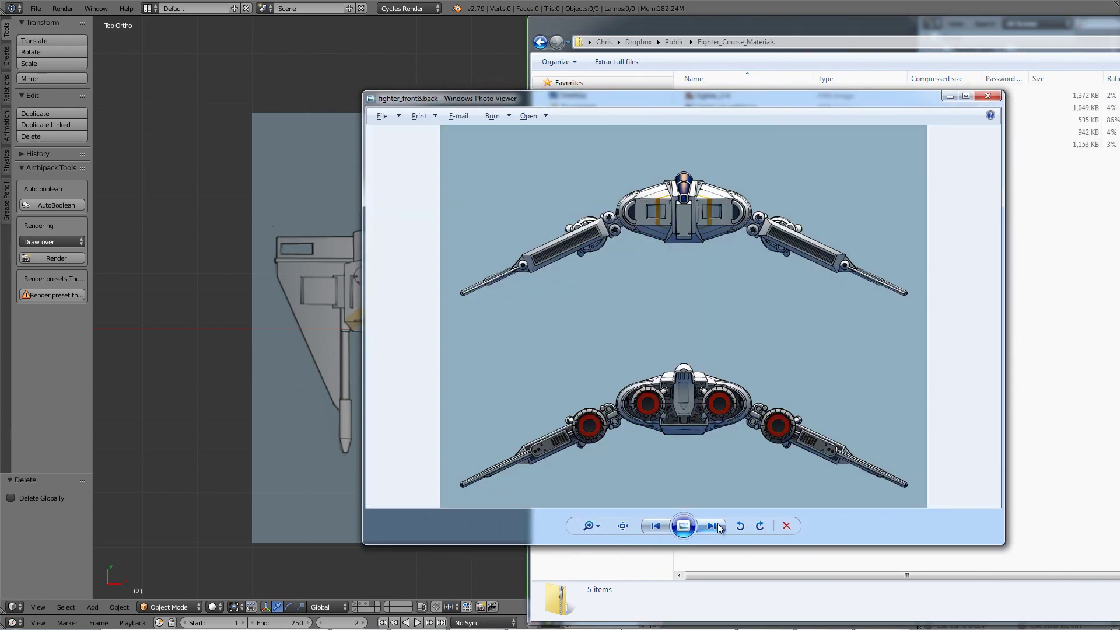
pyautogui.click(712, 527)
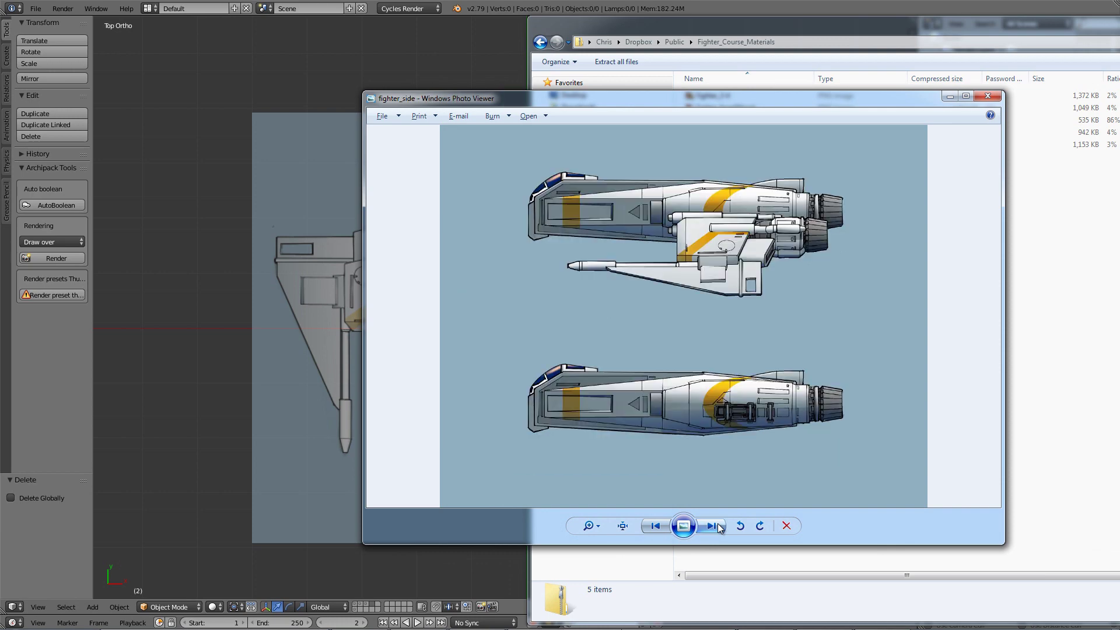
pyautogui.click(720, 528)
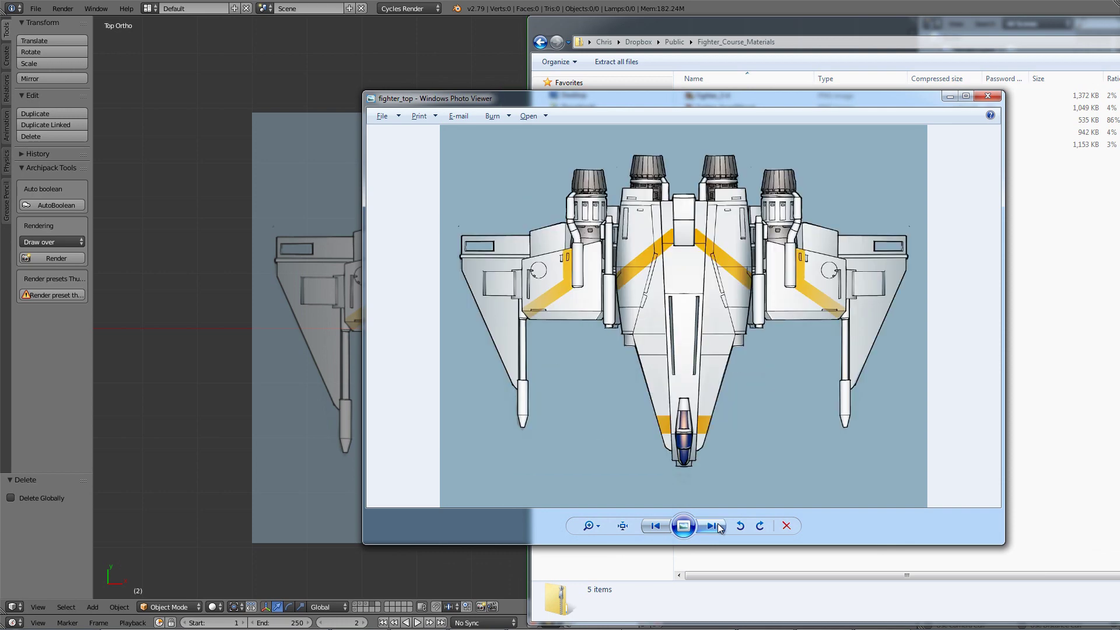
pyautogui.click(987, 95)
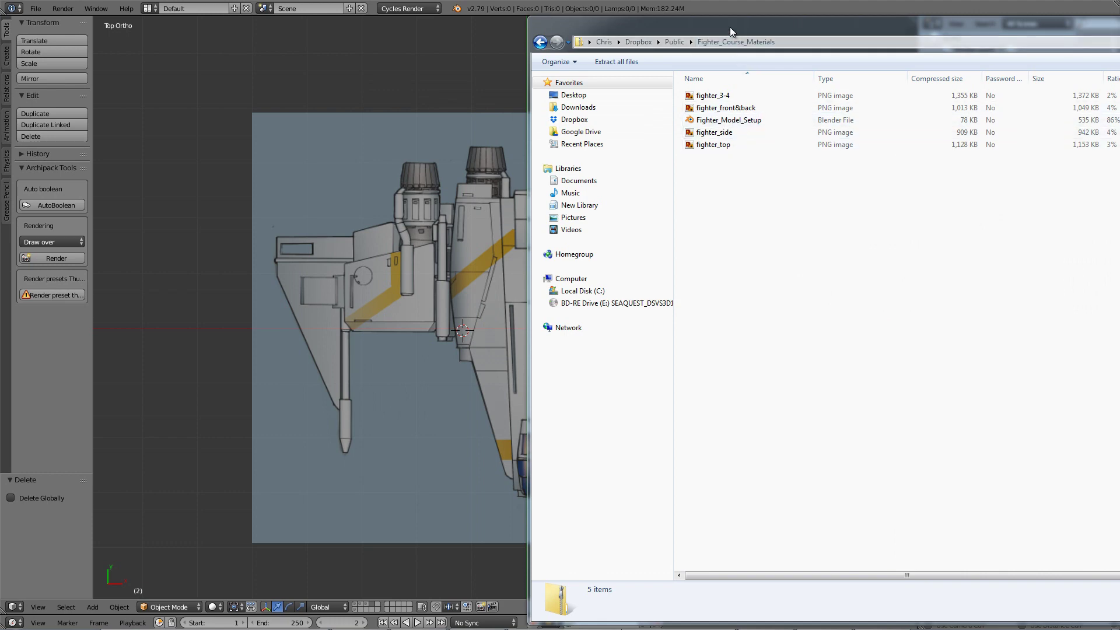
pyautogui.moveTo(731, 30); pyautogui.dragTo(1119, 31)
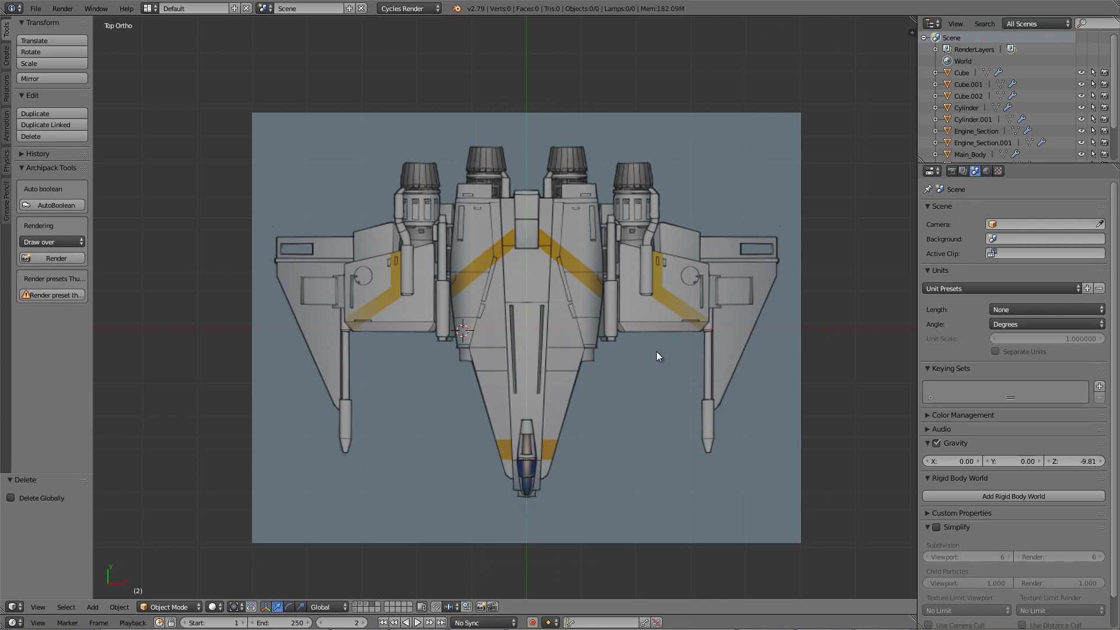
# - Review the background image settings for the front, back and side reference views
pyautogui.click(804, 325)
pyautogui.press('n')
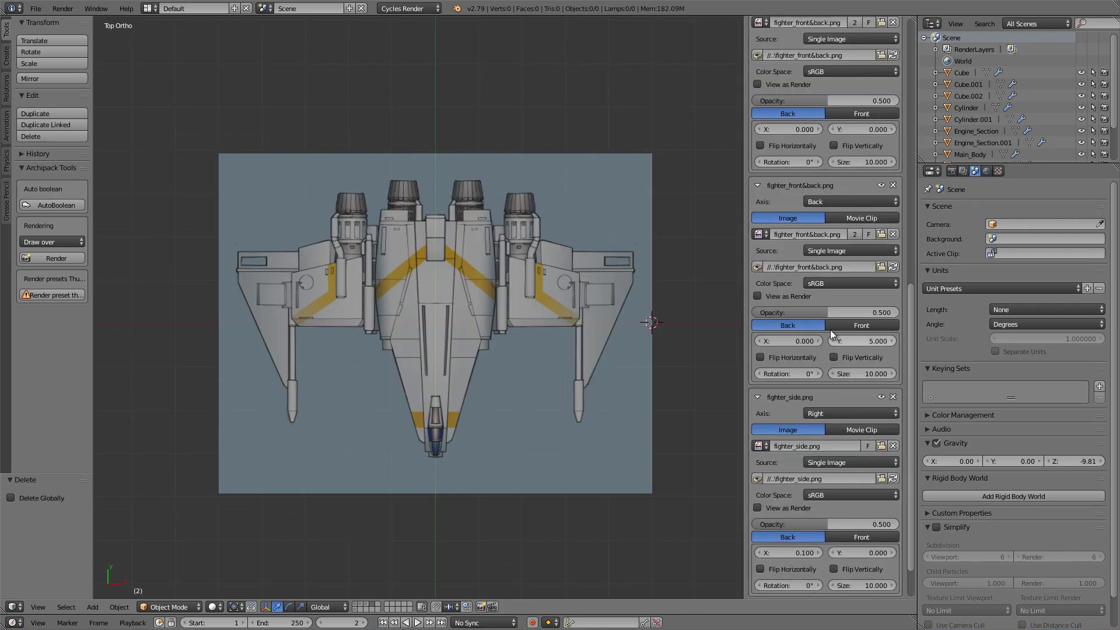
pyautogui.scroll(-5, 830, 265)
pyautogui.scroll(-3, 830, 264)
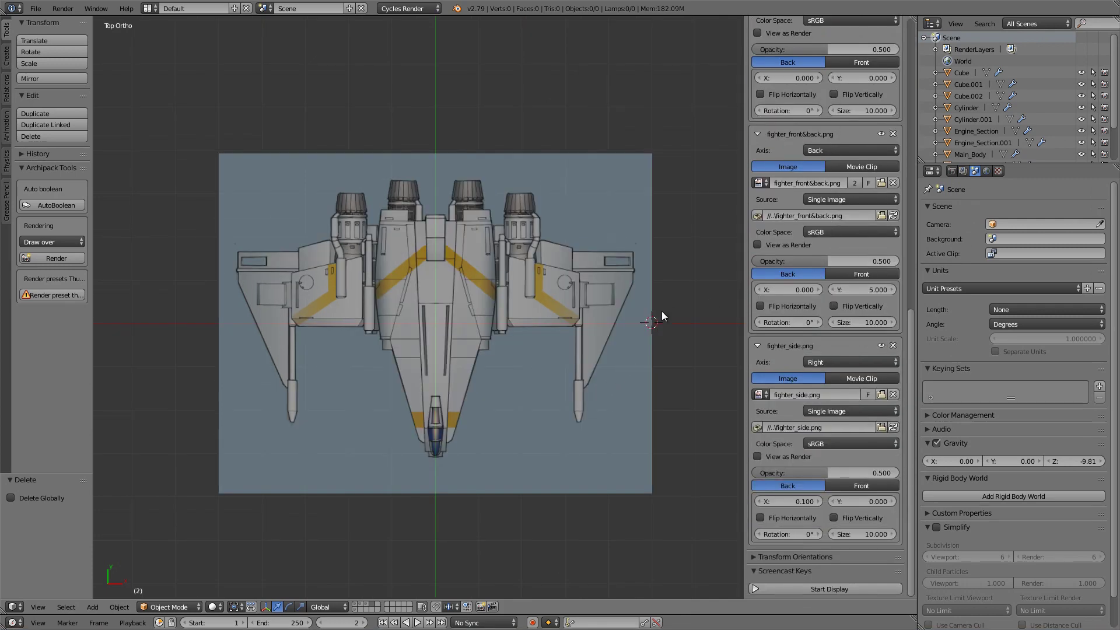
pyautogui.press('n')
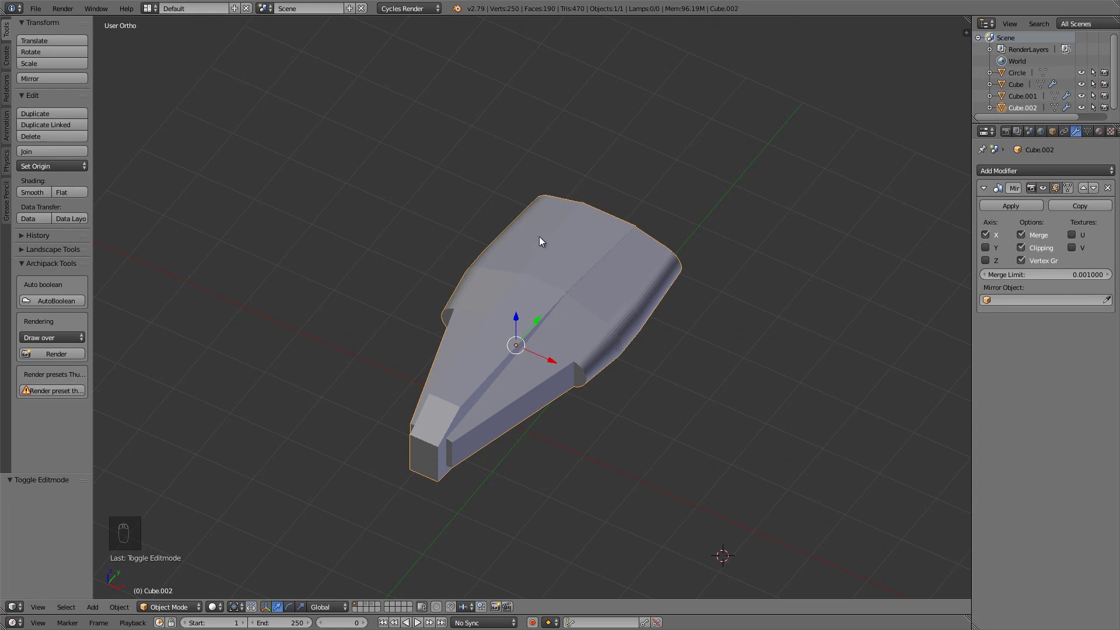
# - Examine the existing fuselage mesh in solid shading and in wireframe over the top-view reference
pyautogui.press('Tab')
pyautogui.moveTo(720, 417); pyautogui.dragTo(614, 355, button='middle')
pyautogui.press('Tab')
pyautogui.press('KP_7')
pyautogui.press('z')
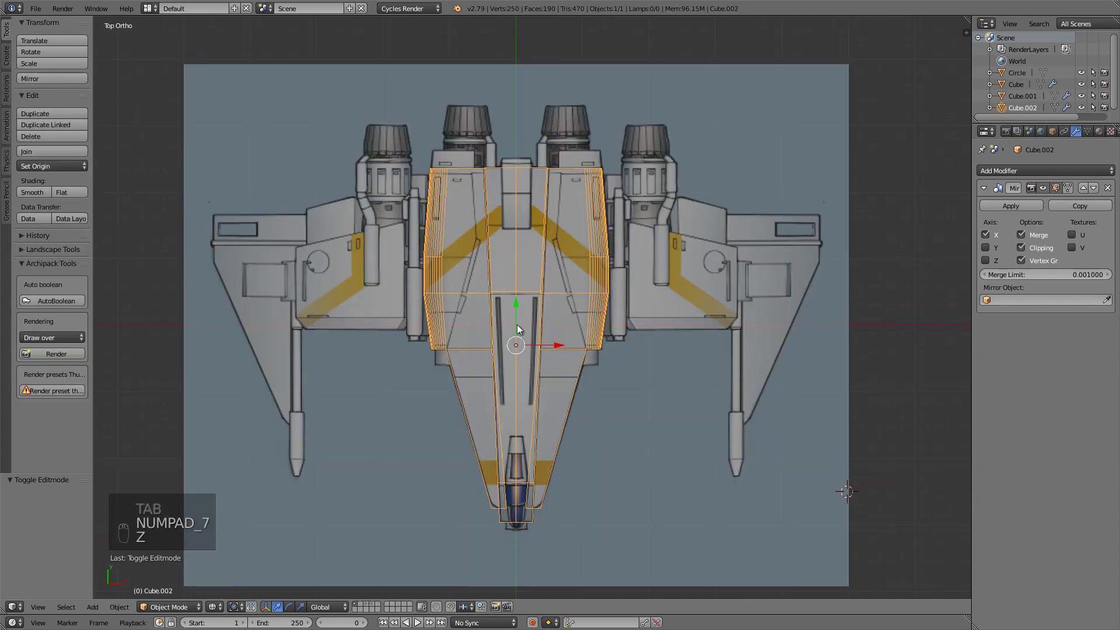
pyautogui.moveTo(673, 355); pyautogui.dragTo(573, 339, button='middle')
pyautogui.press('z')
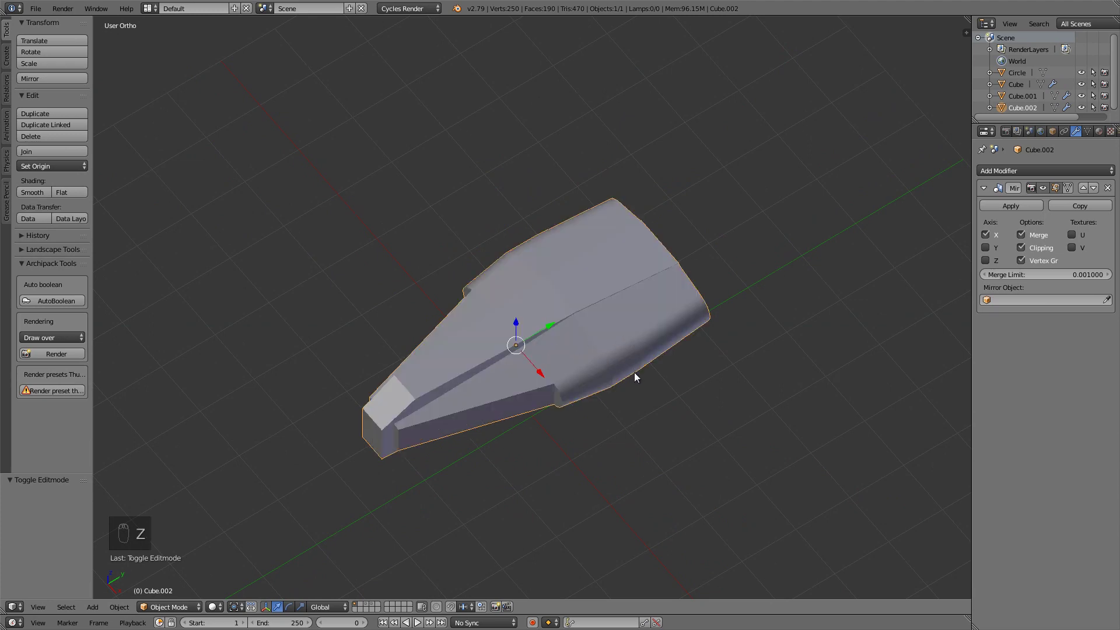
# - Delete the existing fuselage mesh and snap the 3D cursor to the center in top view
pyautogui.press('Delete')
pyautogui.press('KP_7')
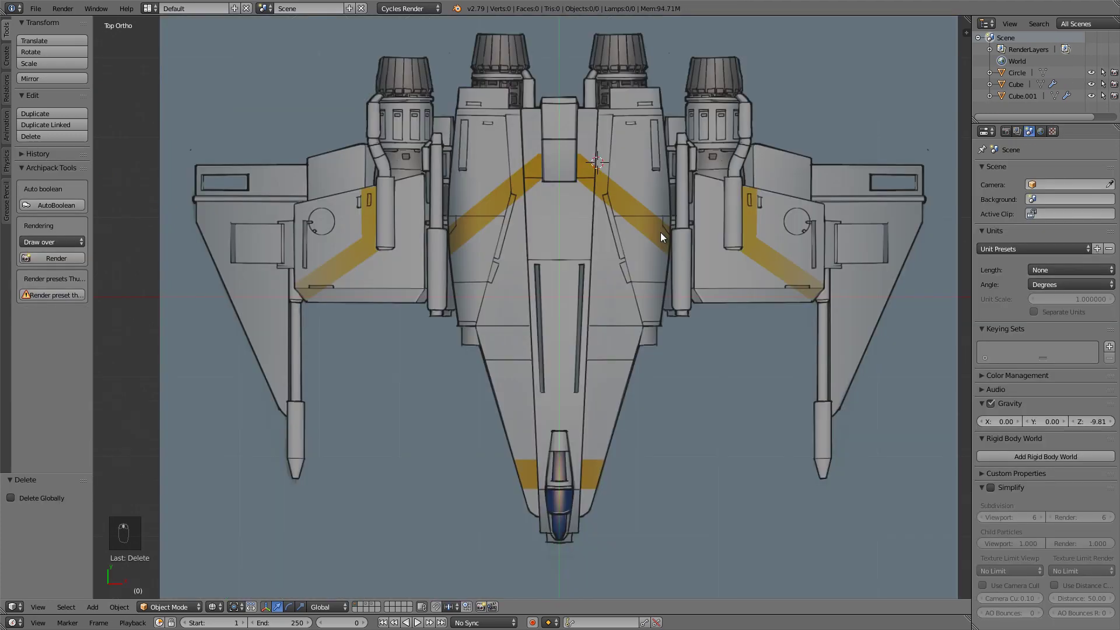
pyautogui.hotkey('shift', 's')
pyautogui.click(660, 232)
# - Add a cube at the cursor and scale its mesh to 0.478 in edit mode
pyautogui.hotkey('shift', 'a')
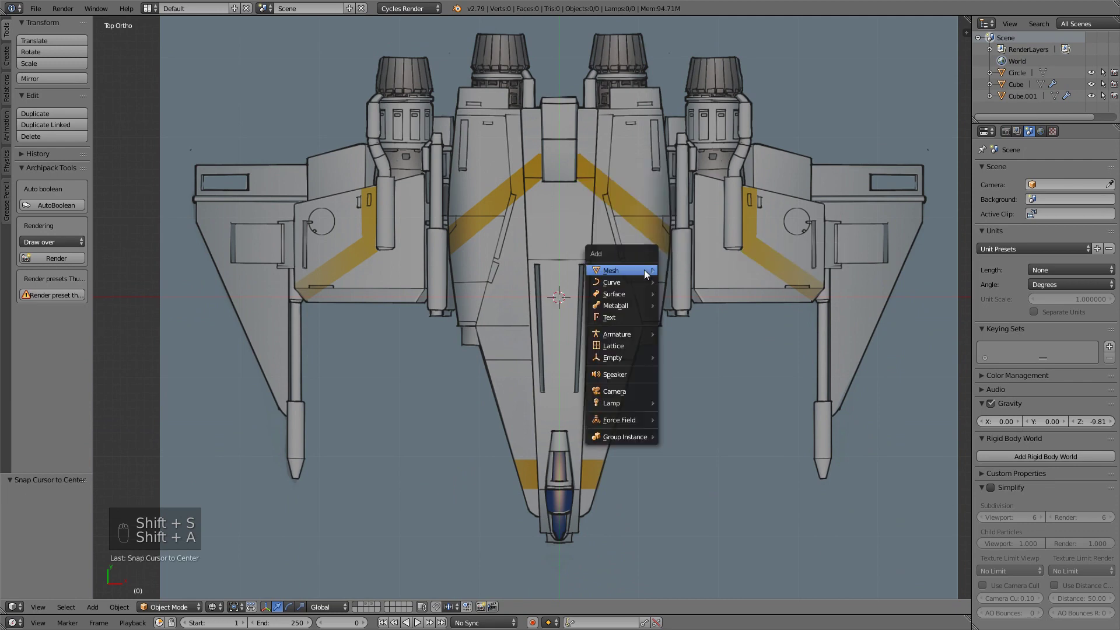
pyautogui.moveTo(644, 270)
pyautogui.click(689, 281)
pyautogui.press('Tab')
pyautogui.press('s')
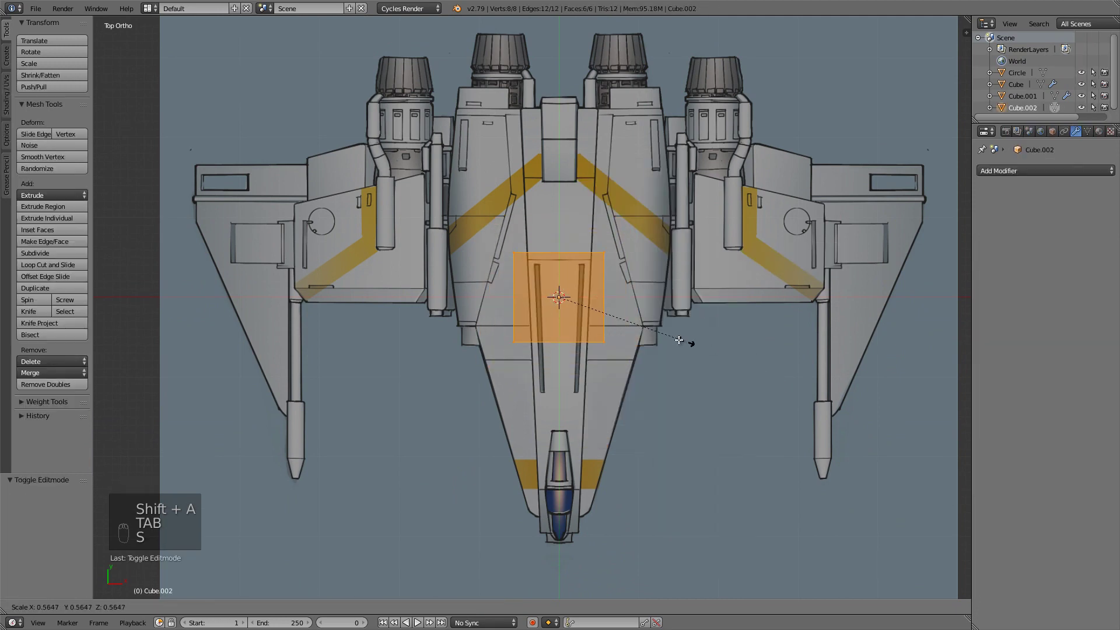
pyautogui.click(661, 333)
# - Move the cube 1.887 along Y so its back lines up with the rear of the central hull
pyautogui.keyDown('shift'); pyautogui.moveTo(592, 340); pyautogui.dragTo(583, 457, button='middle'); pyautogui.keyUp('shift')
pyautogui.moveTo(553, 370); pyautogui.dragTo(556, 222)
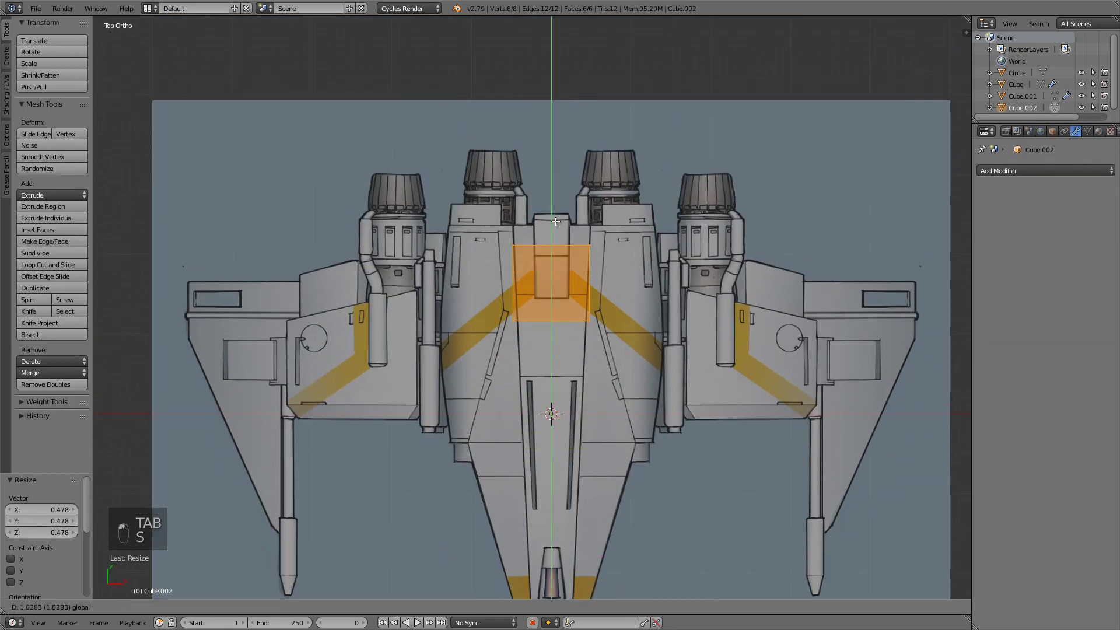
pyautogui.click(556, 201)
pyautogui.scroll(3, 572, 307)
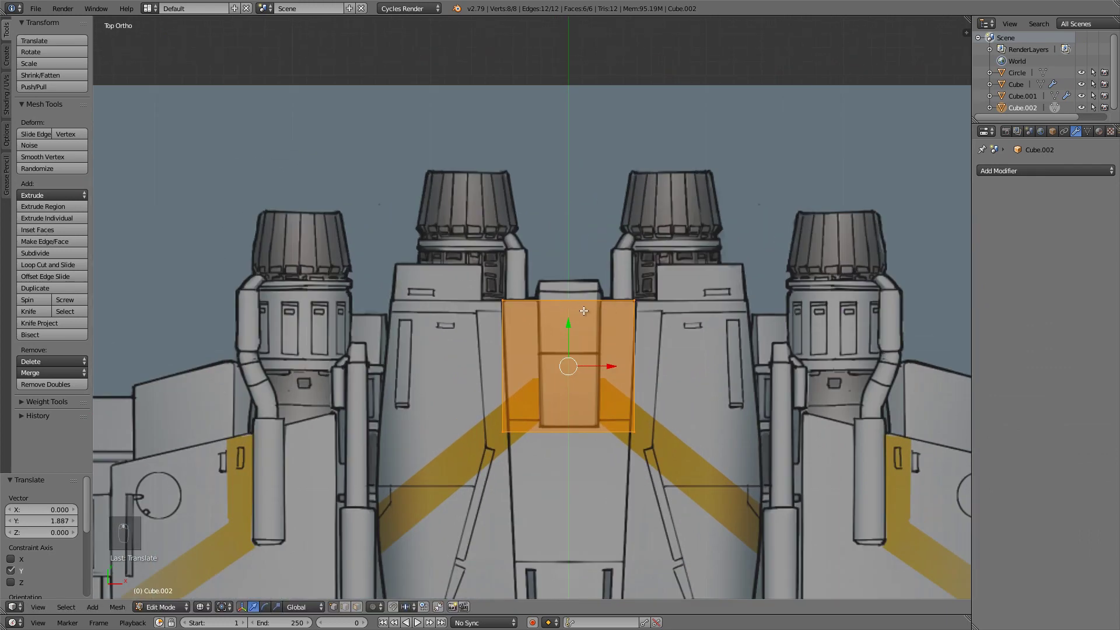
# - Switch to face selection and move the cube's front face -4.381 along Y to the ship's nose
pyautogui.hotkey('ctrl', 'Tab')
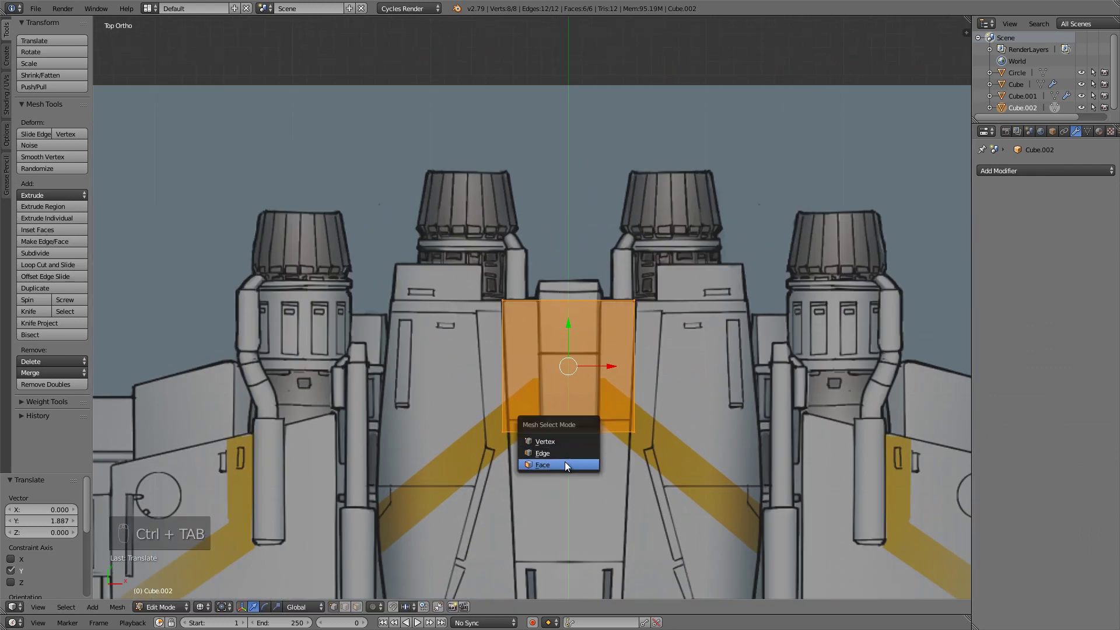
pyautogui.click(565, 461)
pyautogui.scroll(-5, 566, 421)
pyautogui.keyDown('shift'); pyautogui.moveTo(564, 335); pyautogui.dragTo(588, 215, button='middle'); pyautogui.keyUp('shift')
pyautogui.moveTo(569, 200); pyautogui.dragTo(576, 456)
pyautogui.click(573, 459)
pyautogui.scroll(4, 569, 350)
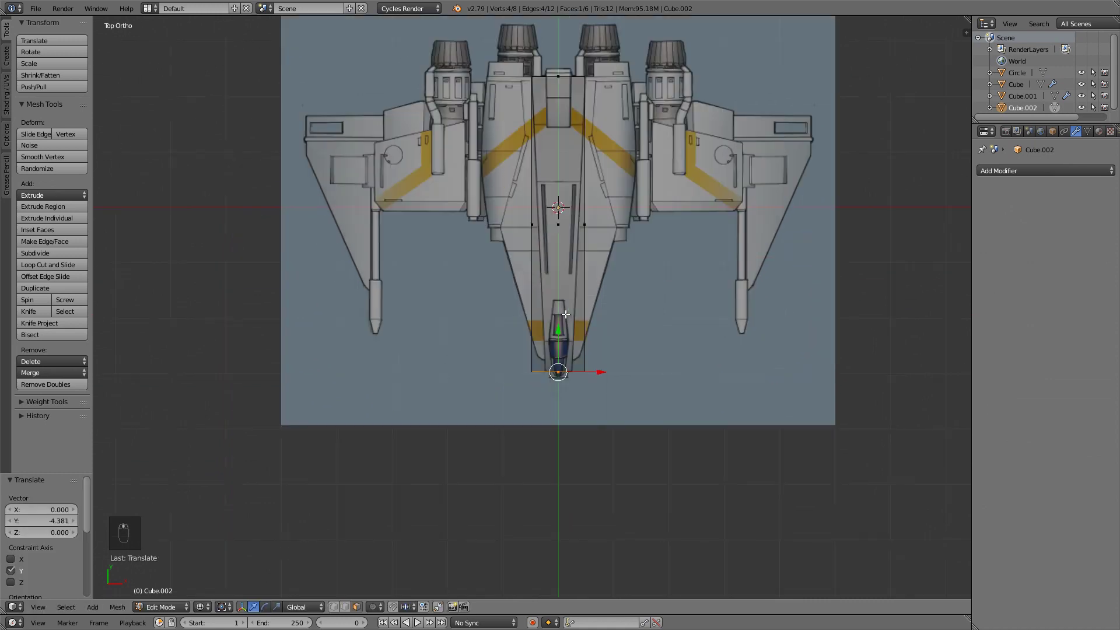
# - Scale the front face to 0.515 along X to match the nose width in the top reference
pyautogui.scroll(4, 620, 376)
pyautogui.press('s')
pyautogui.press('x')
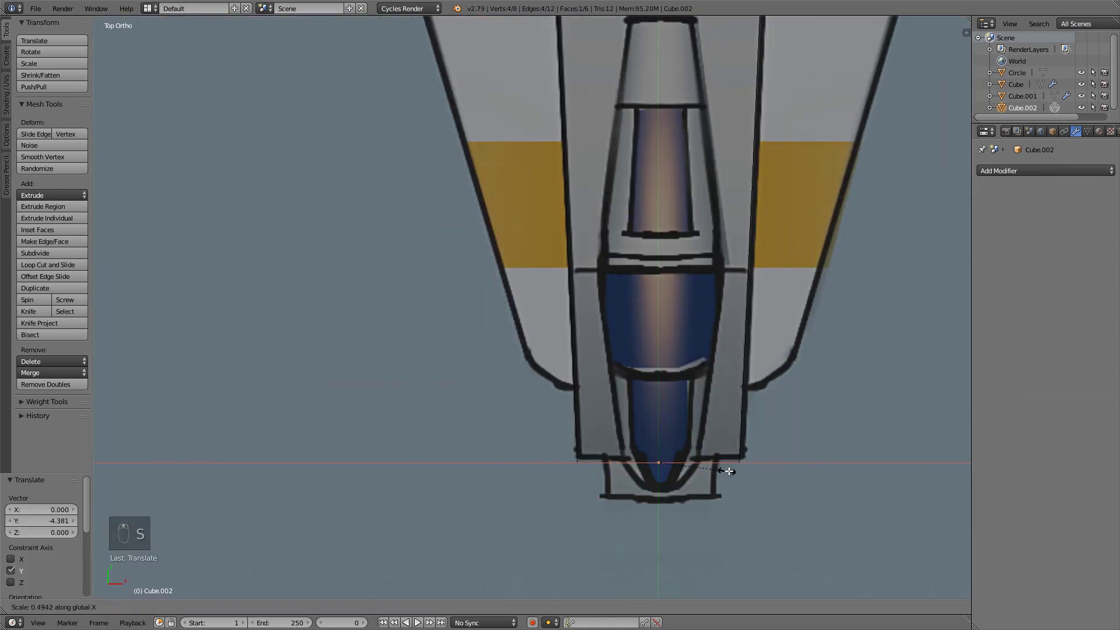
pyautogui.click(729, 471)
# - In side view, raise the whole mesh 2.121 and a further 0.190 along Z to meet the upper hull line
pyautogui.scroll(-3, 702, 429)
pyautogui.press('KP_3')
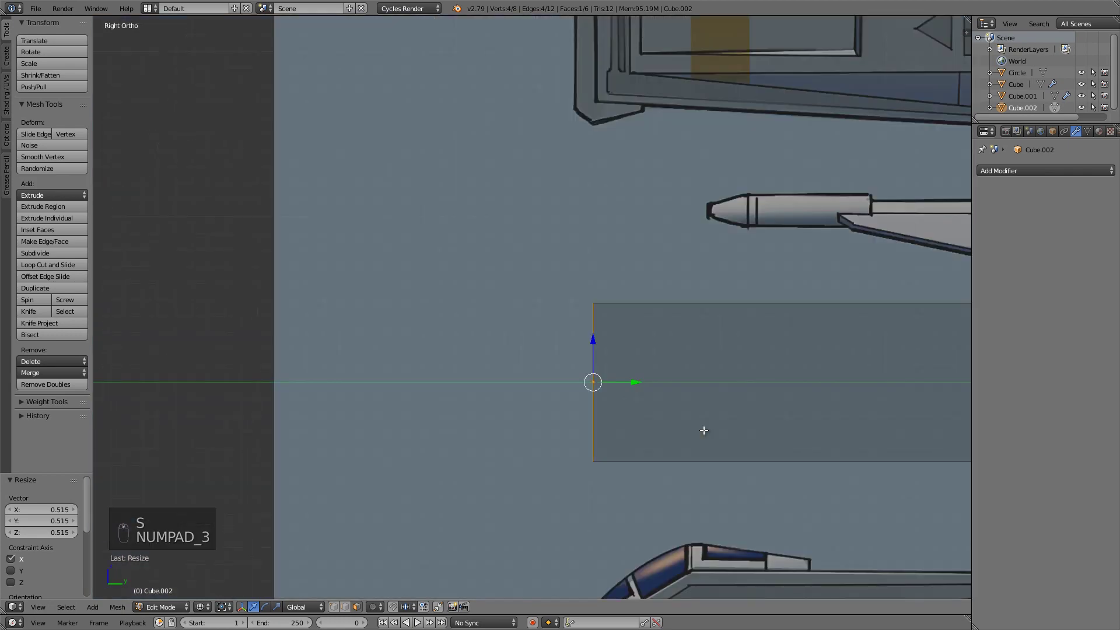
pyautogui.press('a')
pyautogui.press('a')
pyautogui.press('a')
pyautogui.press('a')
pyautogui.scroll(1, 677, 363)
pyautogui.scroll(-2, 677, 363)
pyautogui.press('g')
pyautogui.press('z')
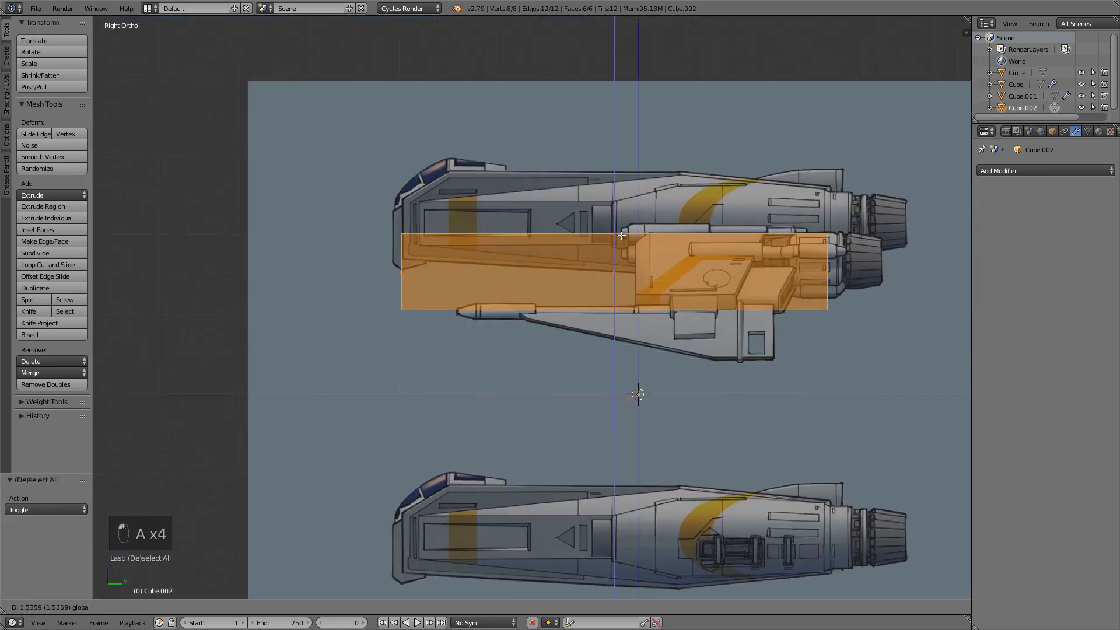
pyautogui.moveTo(628, 200); pyautogui.dragTo(629, 199)
pyautogui.keyDown('shift'); pyautogui.moveTo(628, 199); pyautogui.dragTo(626, 306, button='middle'); pyautogui.keyUp('shift')
pyautogui.scroll(3, 633, 308)
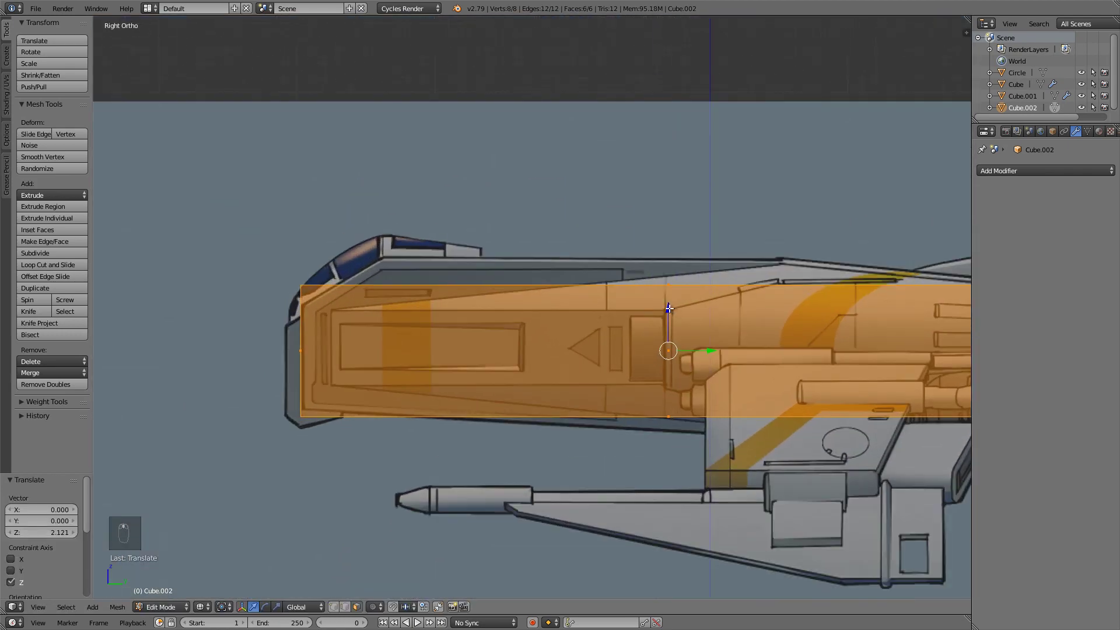
pyautogui.moveTo(670, 305); pyautogui.dragTo(671, 289)
pyautogui.click(734, 269)
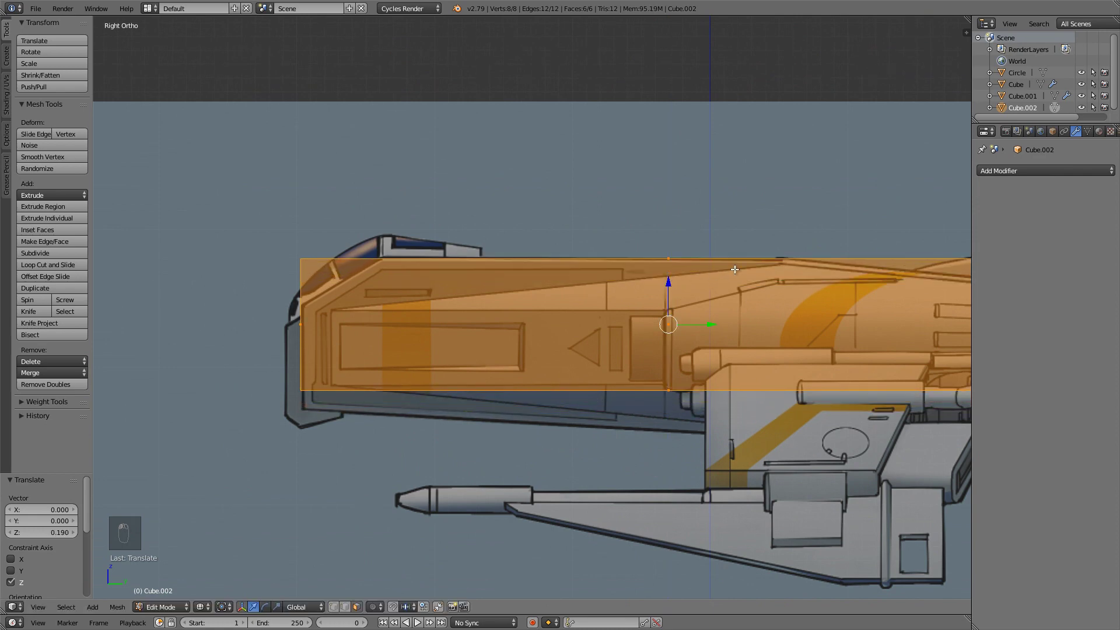
# - Move the bottom face -0.144 along Z to match the underside of the nose
pyautogui.rightClick(668, 391)
pyautogui.press('g')
pyautogui.press('z')
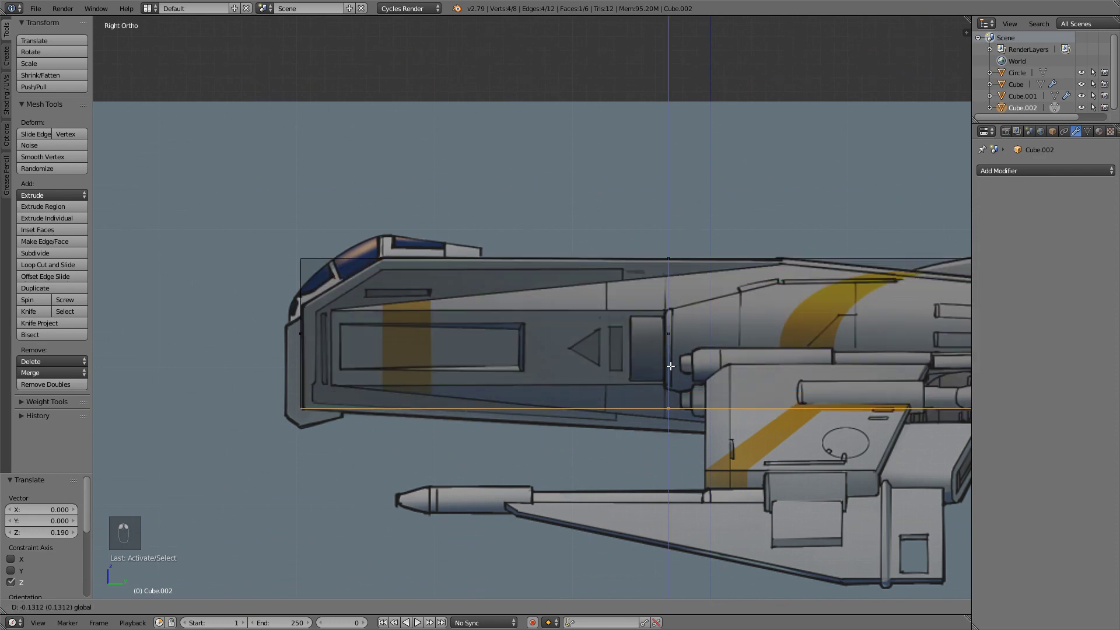
pyautogui.click(670, 368)
pyautogui.scroll(2, 670, 368)
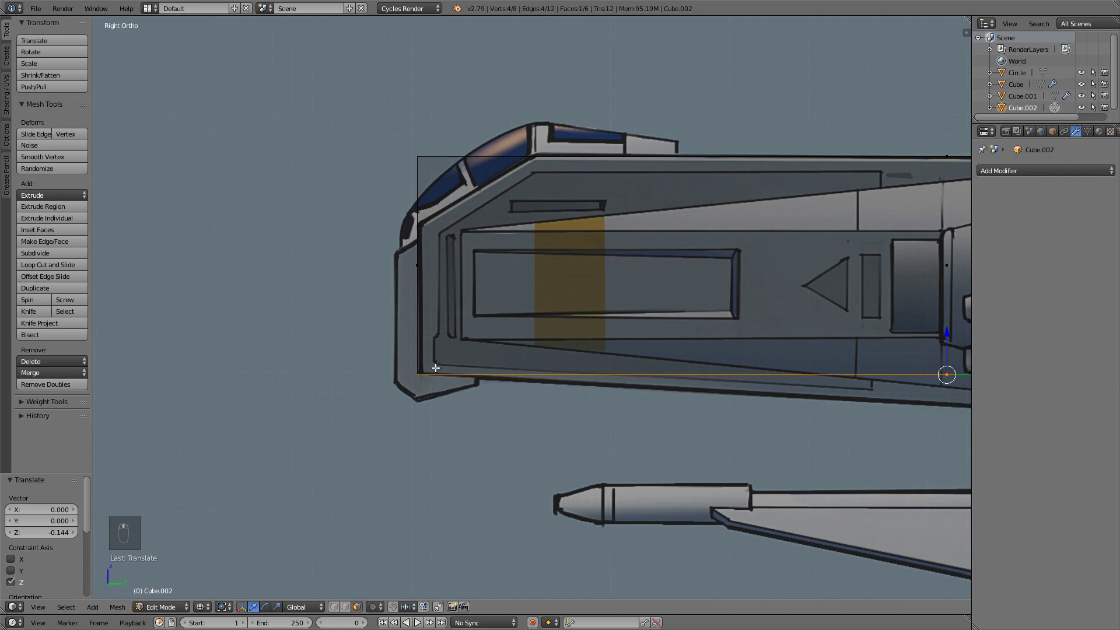
# - Add one vertical loop cut and slide it back to where the hull's upper edge starts sloping down
pyautogui.scroll(-3, 725, 467)
pyautogui.keyDown('shift'); pyautogui.moveTo(725, 467); pyautogui.dragTo(487, 450, button='middle'); pyautogui.keyUp('shift')
pyautogui.scroll(4, 382, 315)
pyautogui.hotkey('ctrl', 'r')
pyautogui.click(616, 319)
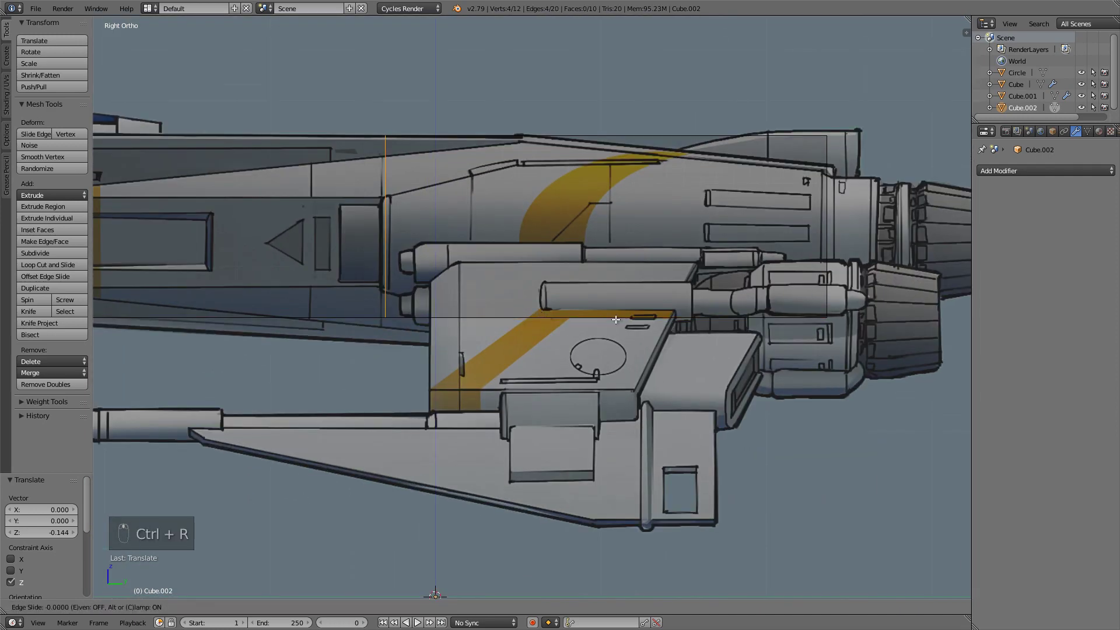
pyautogui.click(487, 319)
# - Select the bottom face behind the loop cut and lower it along Z toward the hull's underside
pyautogui.hotkey('ctrl', 'Tab')
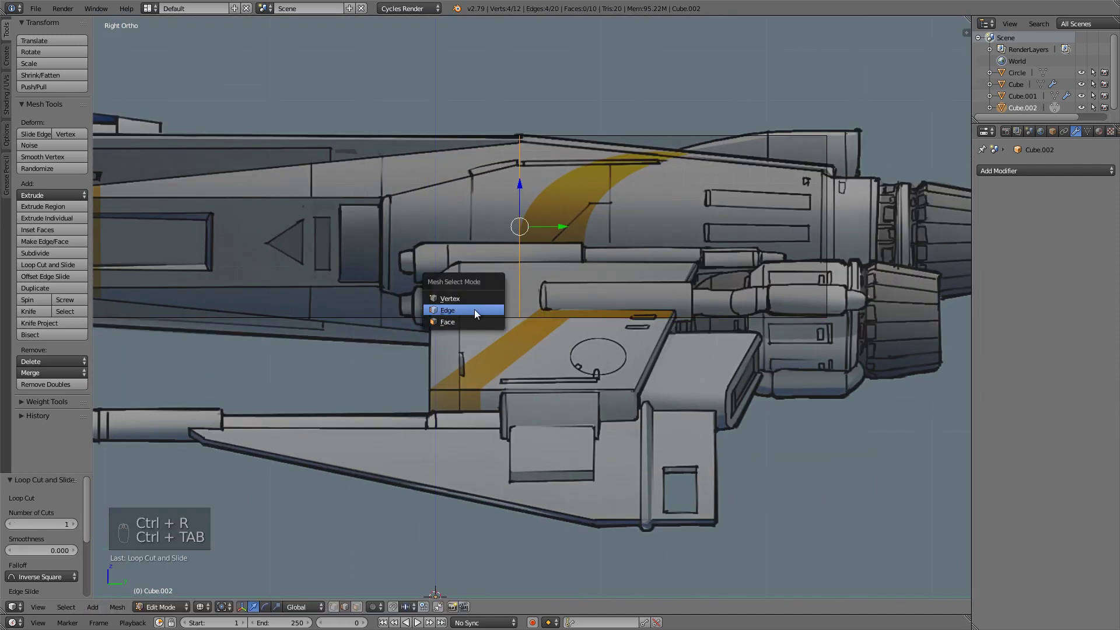
pyautogui.click(474, 321)
pyautogui.click(676, 297)
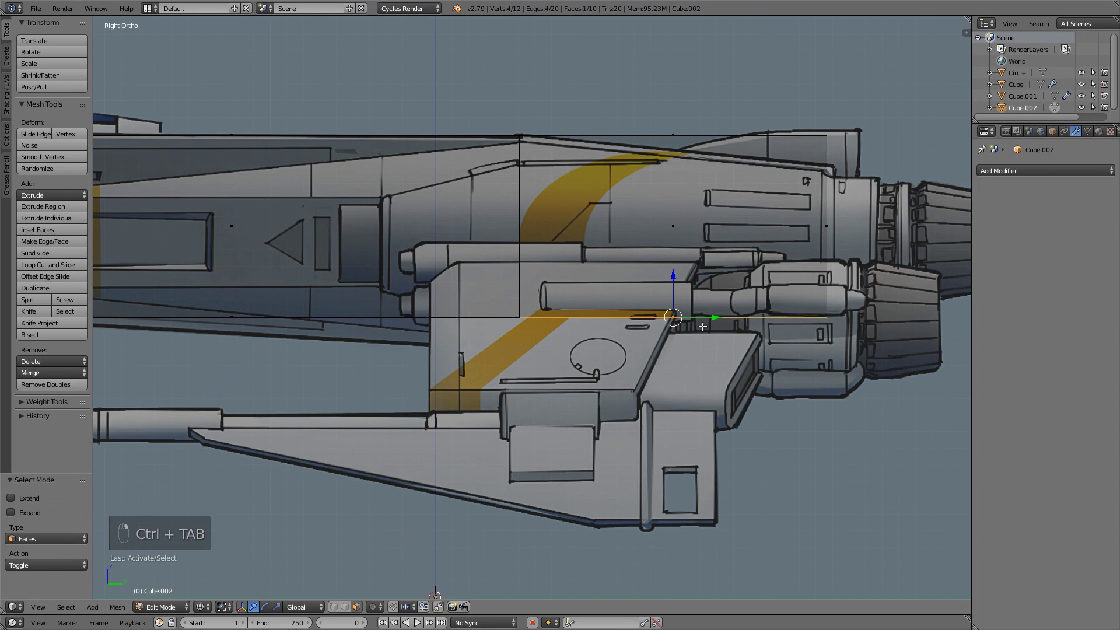
pyautogui.moveTo(673, 280); pyautogui.dragTo(677, 311)
# - Select the two rear upper vertices and move them -0.180 along Z to follow the hull's slope
pyautogui.keyDown('shift'); pyautogui.moveTo(570, 322); pyautogui.dragTo(345, 294, button='middle'); pyautogui.keyUp('shift')
pyautogui.keyDown('shift'); pyautogui.moveTo(538, 131); pyautogui.dragTo(650, 222, button='middle'); pyautogui.keyUp('shift')
pyautogui.hotkey('ctrl', 'Tab')
pyautogui.click(636, 197)
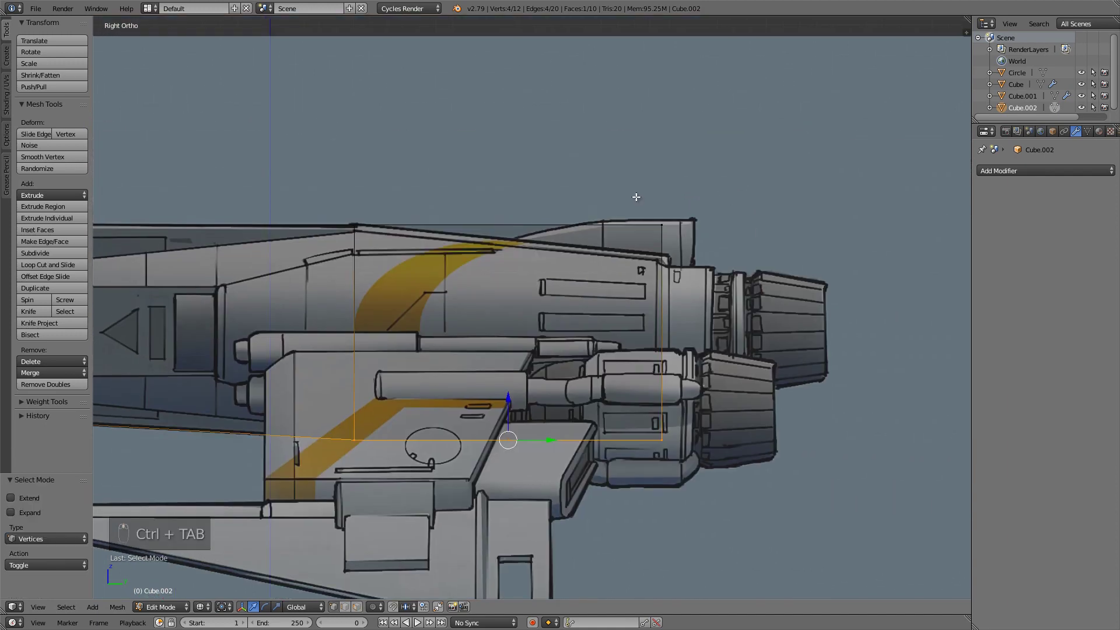
pyautogui.press('b')
pyautogui.press('a')
pyautogui.press('b')
pyautogui.moveTo(637, 200); pyautogui.dragTo(670, 220)
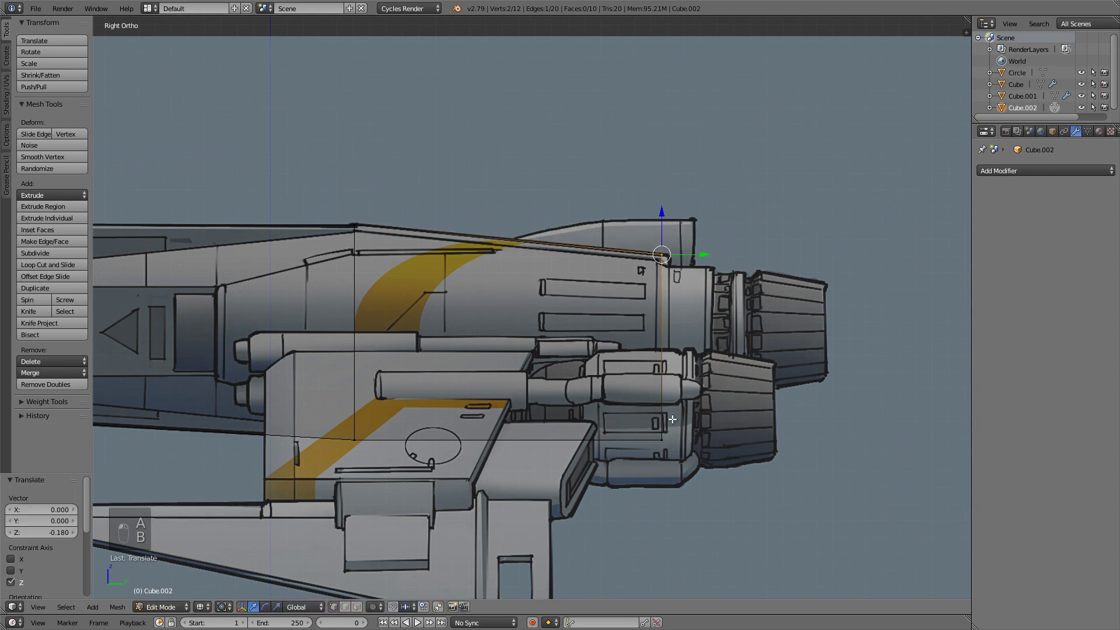
# - Select the rear bottom edge in back view and raise it 0.202 along Z to taper the hull's underside
pyautogui.rightClick(669, 448)
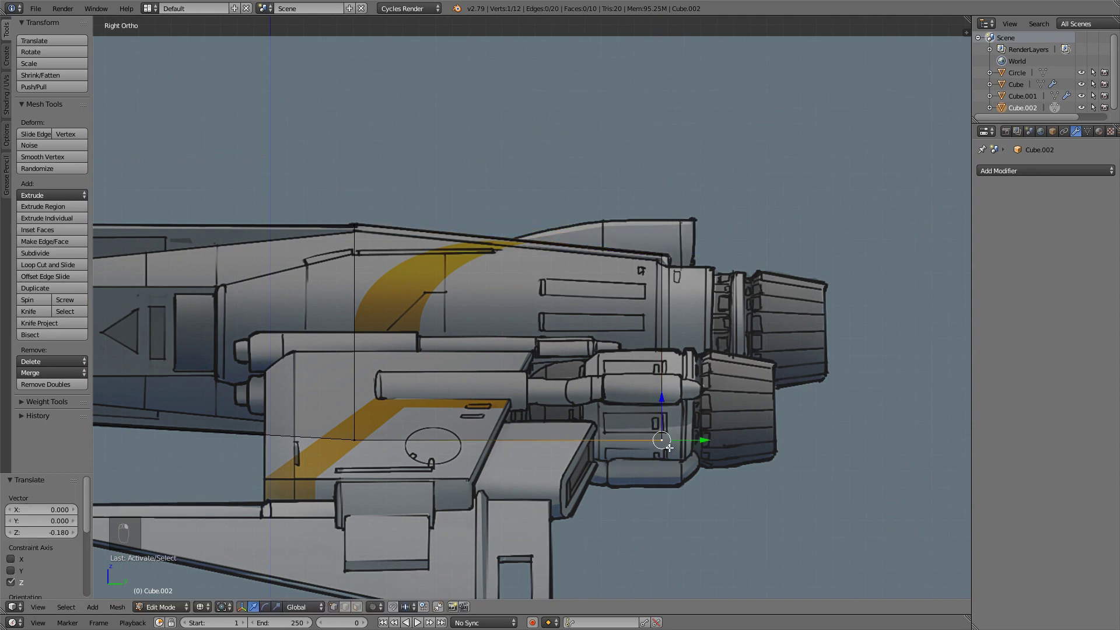
pyautogui.press('ctrl+KP_1')
pyautogui.press('z')
pyautogui.hotkey('ctrl', 'Tab')
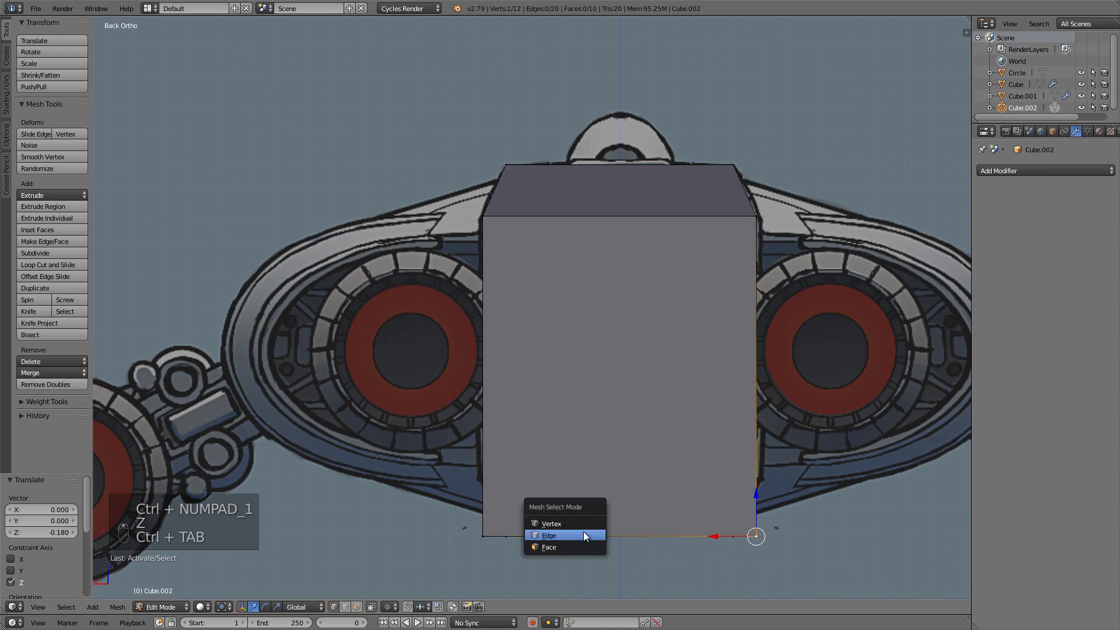
pyautogui.click(589, 532)
pyautogui.press('z')
pyautogui.moveTo(619, 503); pyautogui.dragTo(617, 445)
# - Examine the tapered hull block in solid shading and in wireframe against the side reference
pyautogui.press('z')
pyautogui.scroll(-4, 453, 415)
pyautogui.moveTo(453, 415); pyautogui.dragTo(578, 421, button='middle')
pyautogui.moveTo(847, 392)
pyautogui.keyDown('shift'); pyautogui.mouseDown(button='middle')
pyautogui.moveTo(940, 392)
pyautogui.moveTo(680, 382)
pyautogui.moveTo(637, 369)
pyautogui.mouseUp(button='middle'); pyautogui.keyUp('shift')
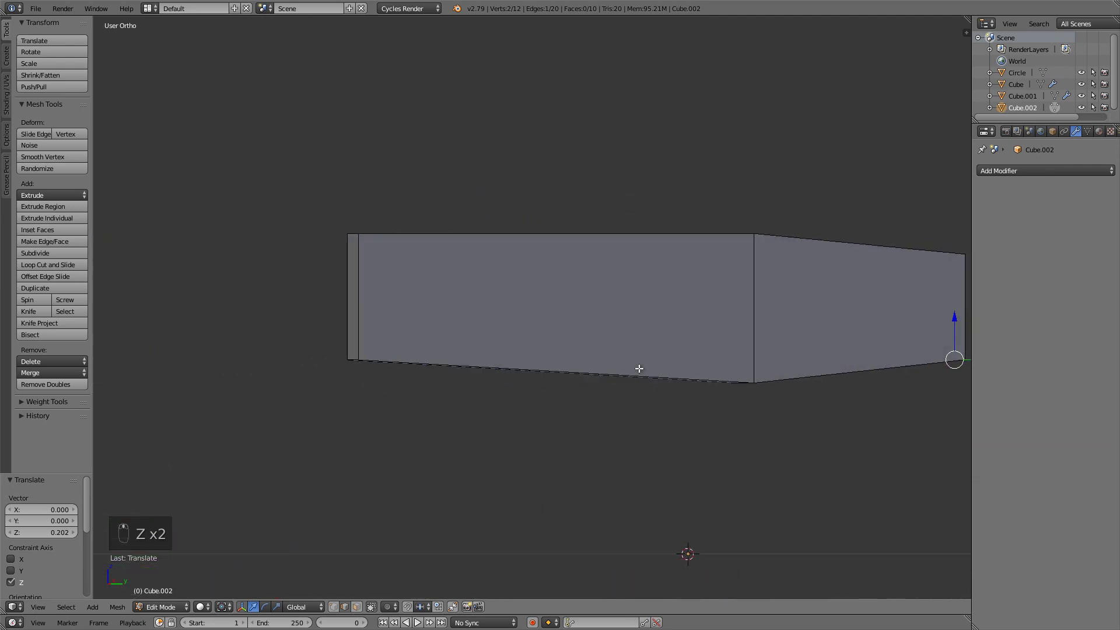
pyautogui.press('KP_1')
pyautogui.press('KP_3')
pyautogui.press('z')
pyautogui.scroll(4, 670, 412)
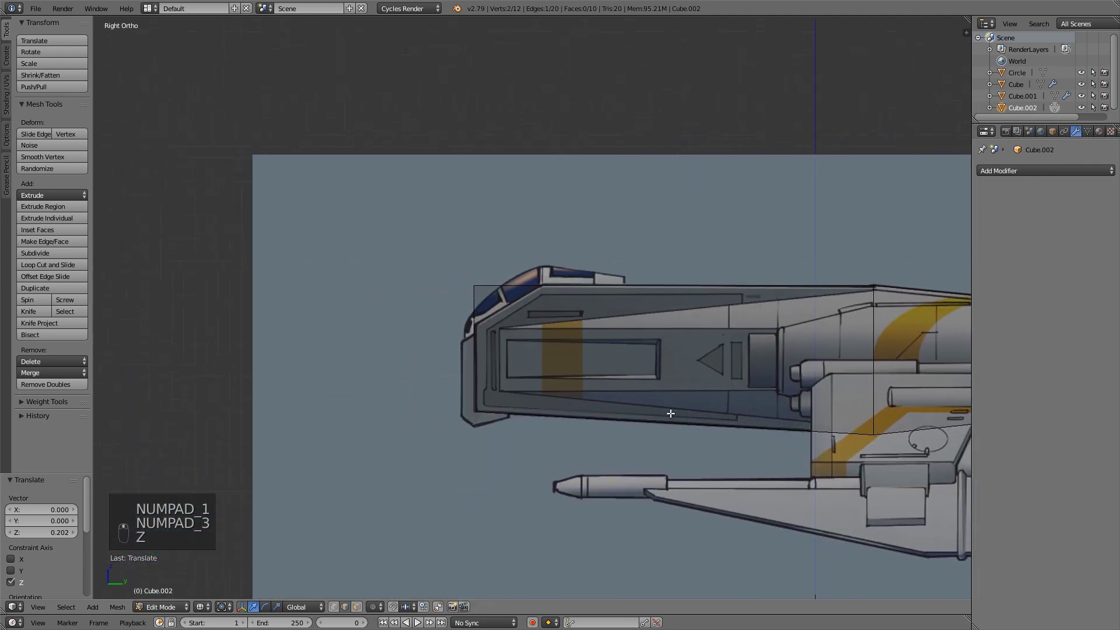
# - Add a loop cut to the hull's front section and slide it to where the nose slope begins in the side reference
pyautogui.hotkey('ctrl', 'r')
pyautogui.click(607, 293)
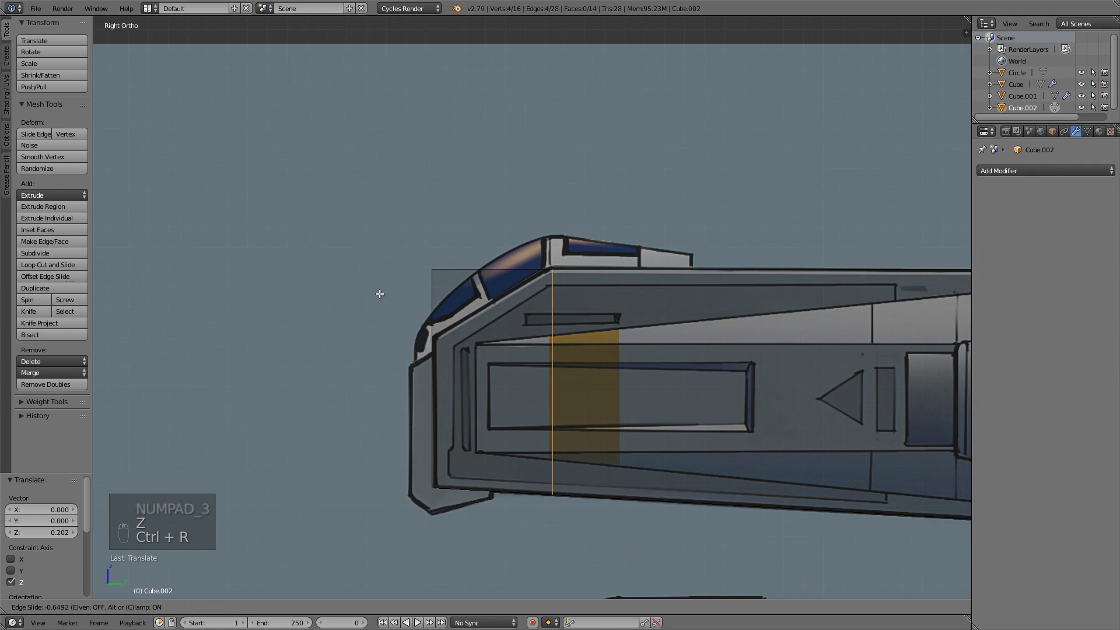
pyautogui.click(415, 303)
# - In vertex mode, lower the front upper edge along Z to form the sloped nose, and inspect the block in solid shading
pyautogui.hotkey('ctrl', 'Tab')
pyautogui.click(420, 256)
pyautogui.rightClick(433, 240)
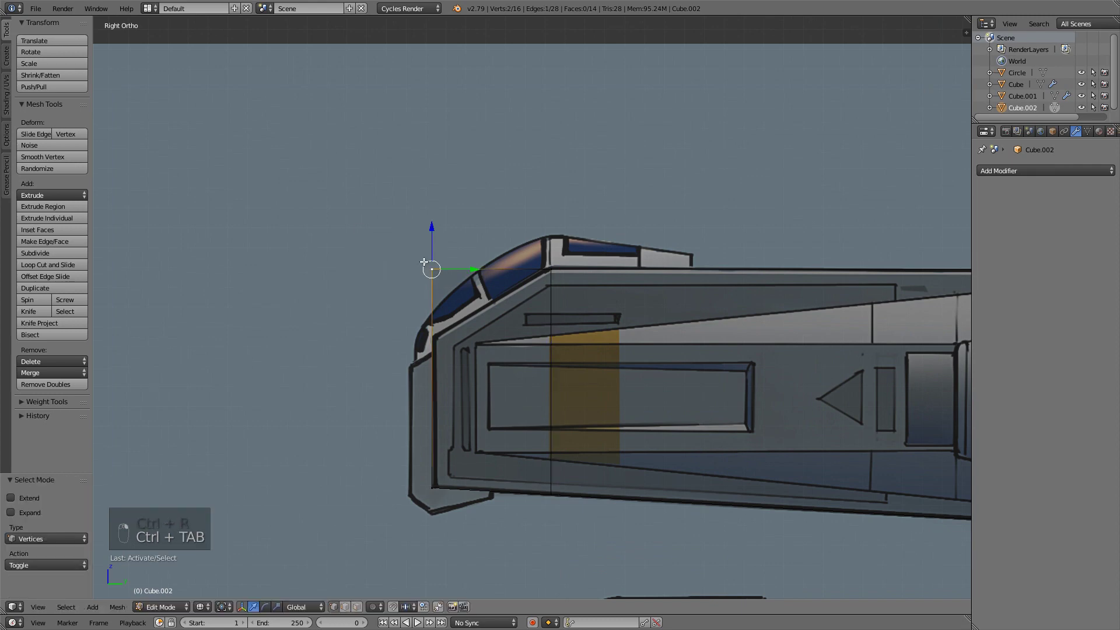
pyautogui.moveTo(433, 237); pyautogui.dragTo(439, 305)
pyautogui.press('z')
pyautogui.scroll(-1, 580, 336)
pyautogui.scroll(-3, 580, 336)
pyautogui.moveTo(580, 337); pyautogui.dragTo(665, 320, button='middle')
pyautogui.press('a')
pyautogui.scroll(-2, 598, 265)
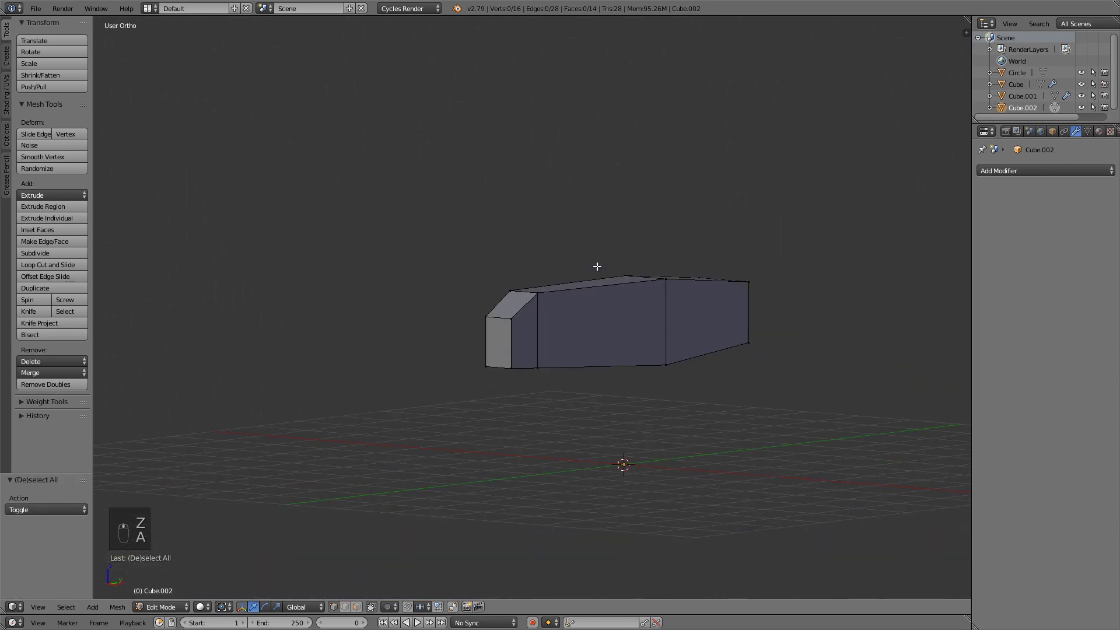
pyautogui.moveTo(597, 265); pyautogui.dragTo(600, 295, button='middle')
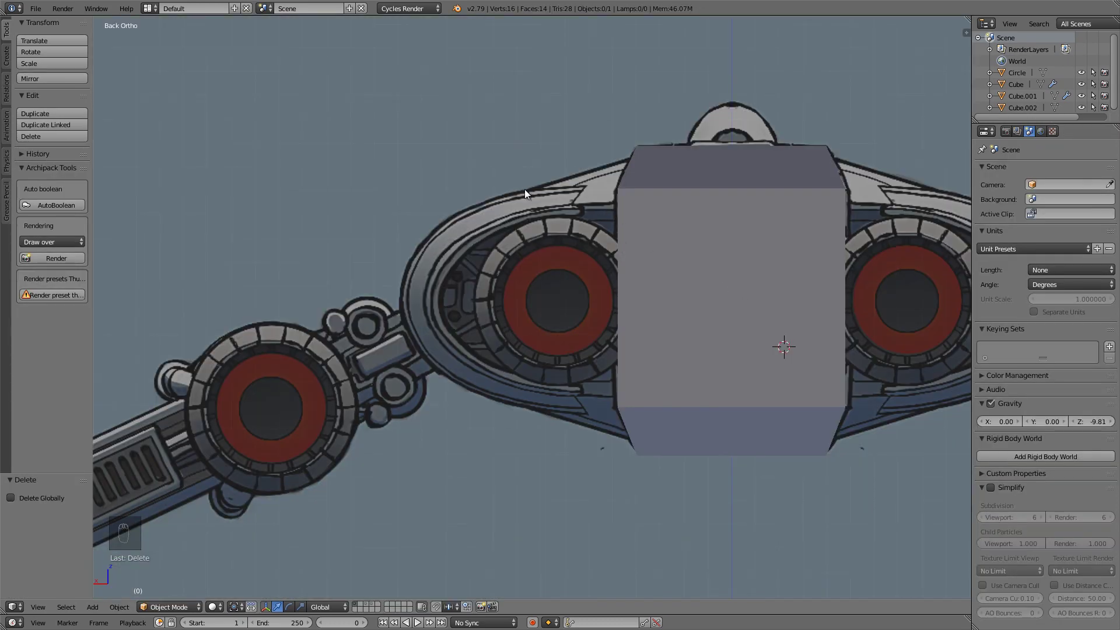
# - Add a mesh circle in back view and rotate its vertices 90° about X to face the view
pyautogui.hotkey('shift', 'a')
pyautogui.moveTo(708, 256)
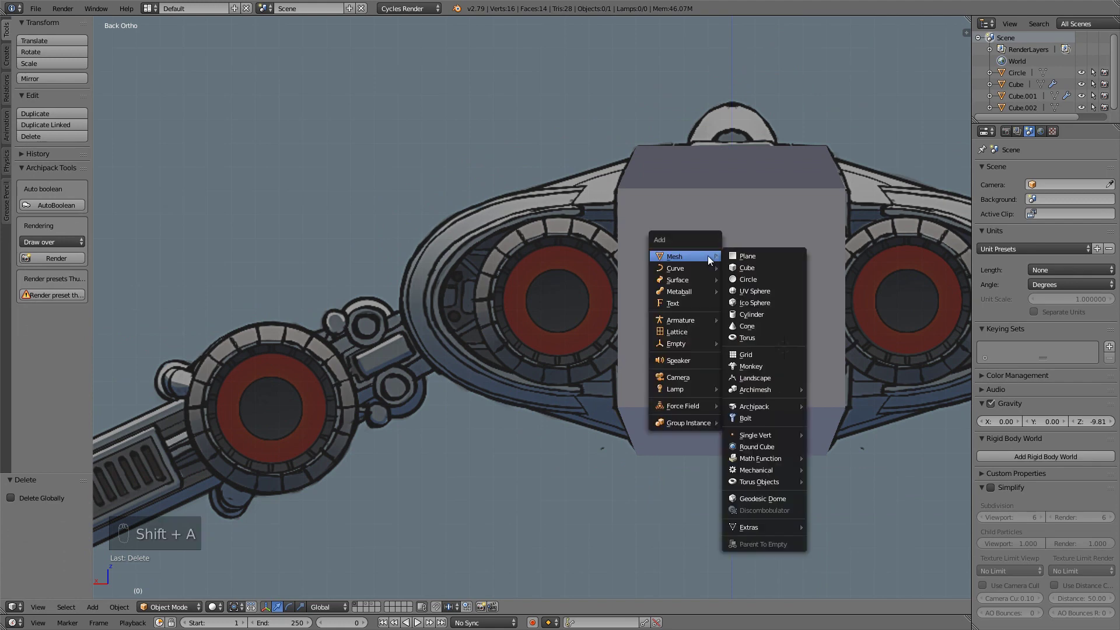
pyautogui.click(758, 279)
pyautogui.press('Tab')
pyautogui.hotkey('ctrl', 'Tab')
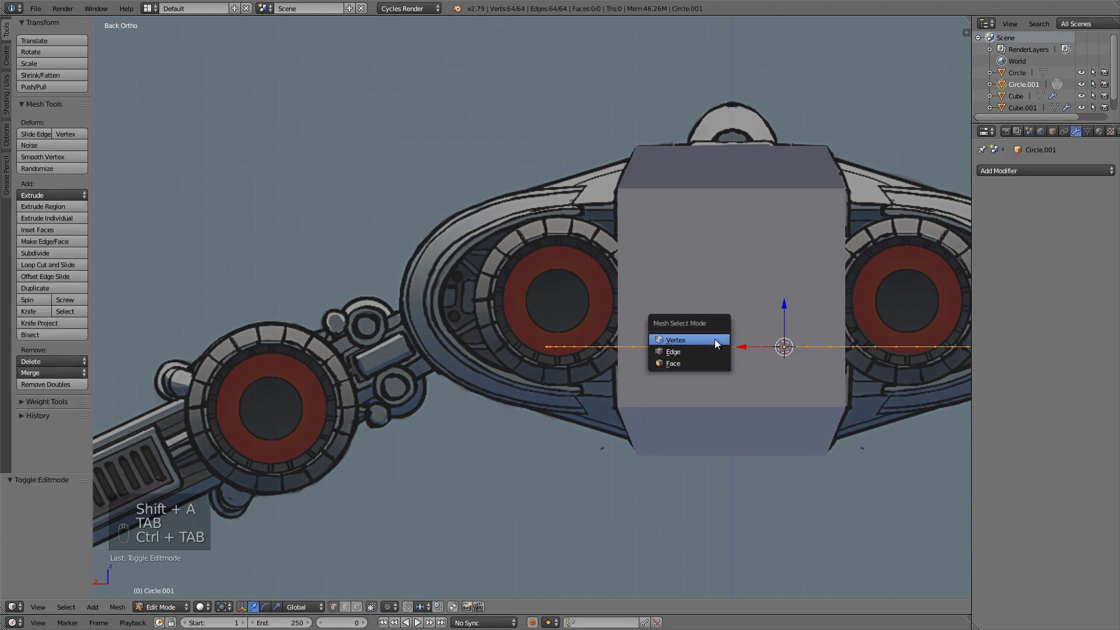
pyautogui.click(719, 341)
pyautogui.write('rx90')
pyautogui.press('Return')
# - Move the circle over the engine pod beside the hull and scale it to 0.358
pyautogui.press('g')
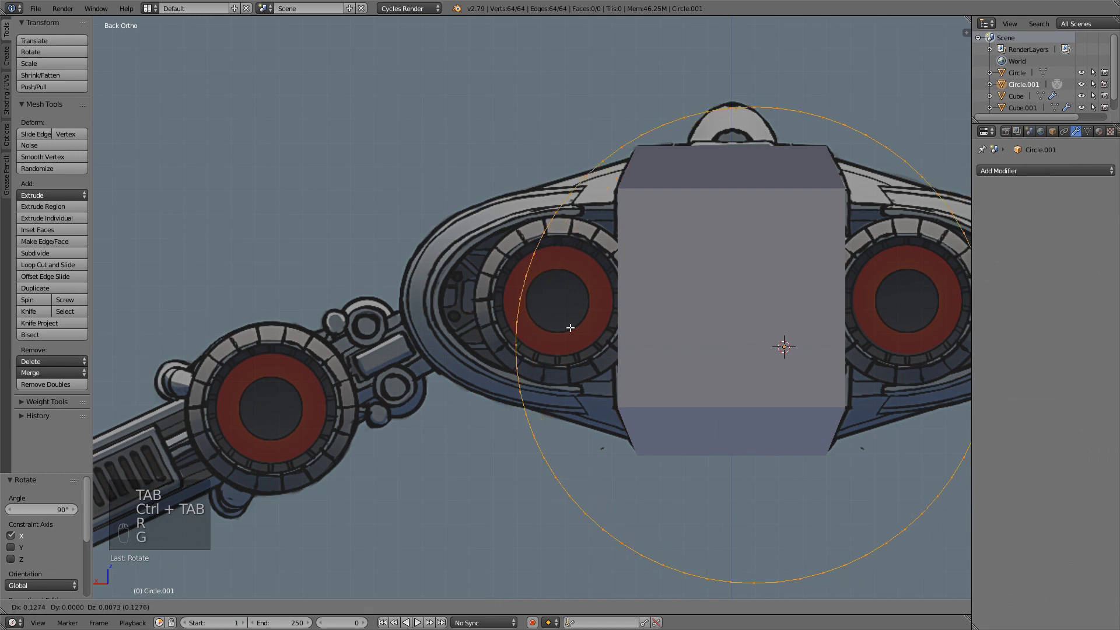
pyautogui.click(473, 292)
pyautogui.scroll(2, 539, 338)
pyautogui.press('s')
pyautogui.click(602, 340)
# - Reposition the circle toward the pod housing's outer curve and enlarge it by 1.135 and 1.017
pyautogui.keyDown('shift'); pyautogui.moveTo(624, 332); pyautogui.dragTo(659, 345, button='middle'); pyautogui.keyUp('shift')
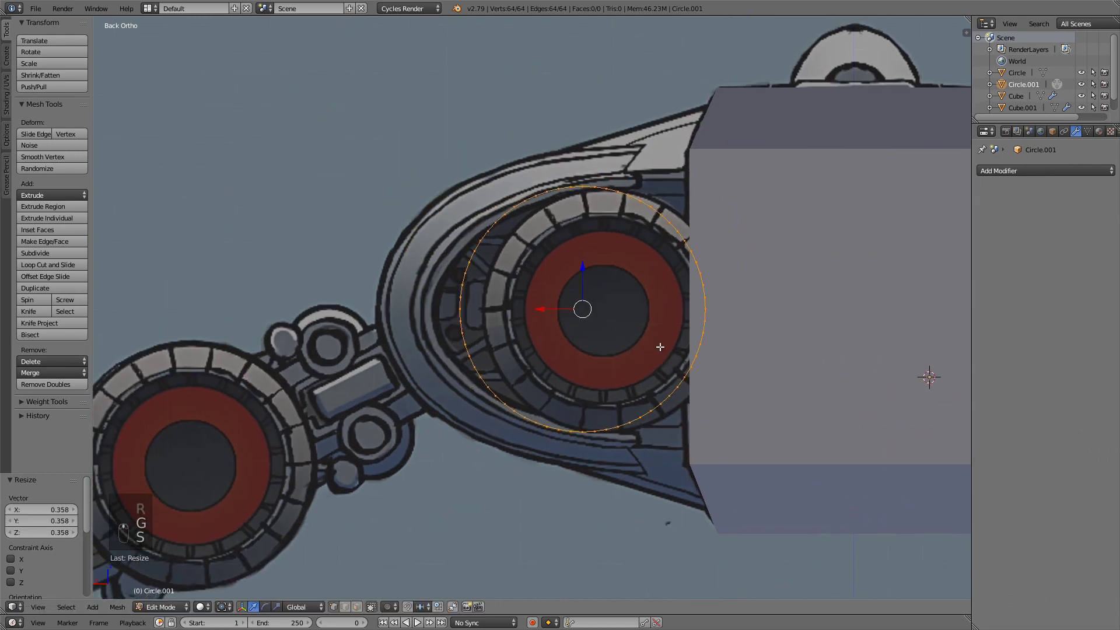
pyautogui.scroll(2, 670, 345)
pyautogui.press('g')
pyautogui.click(679, 349)
pyautogui.press('s')
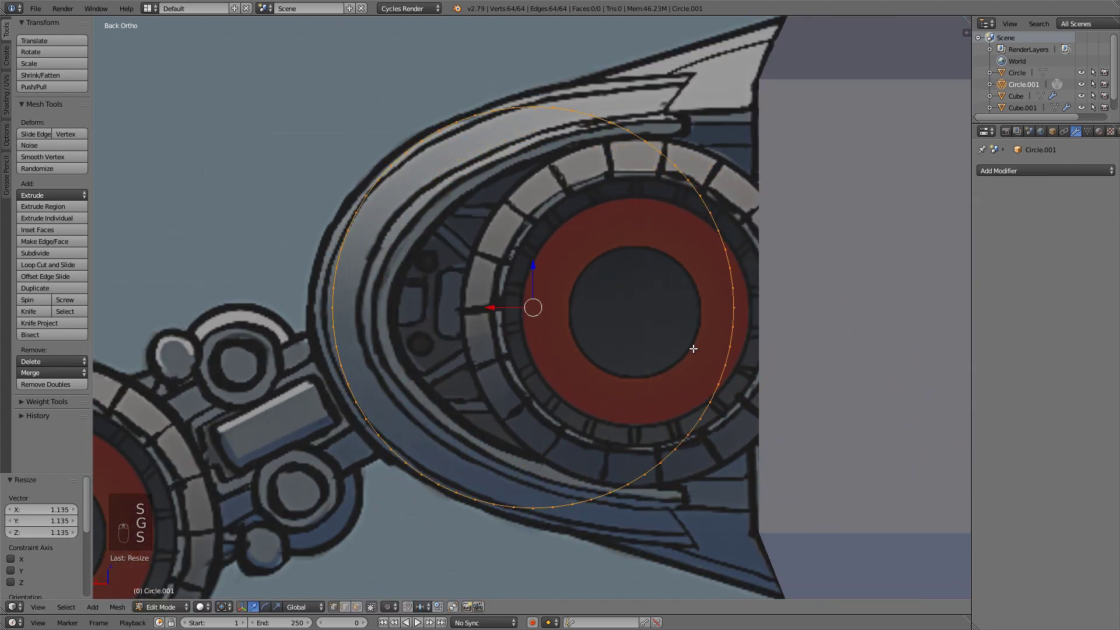
pyautogui.click(700, 349)
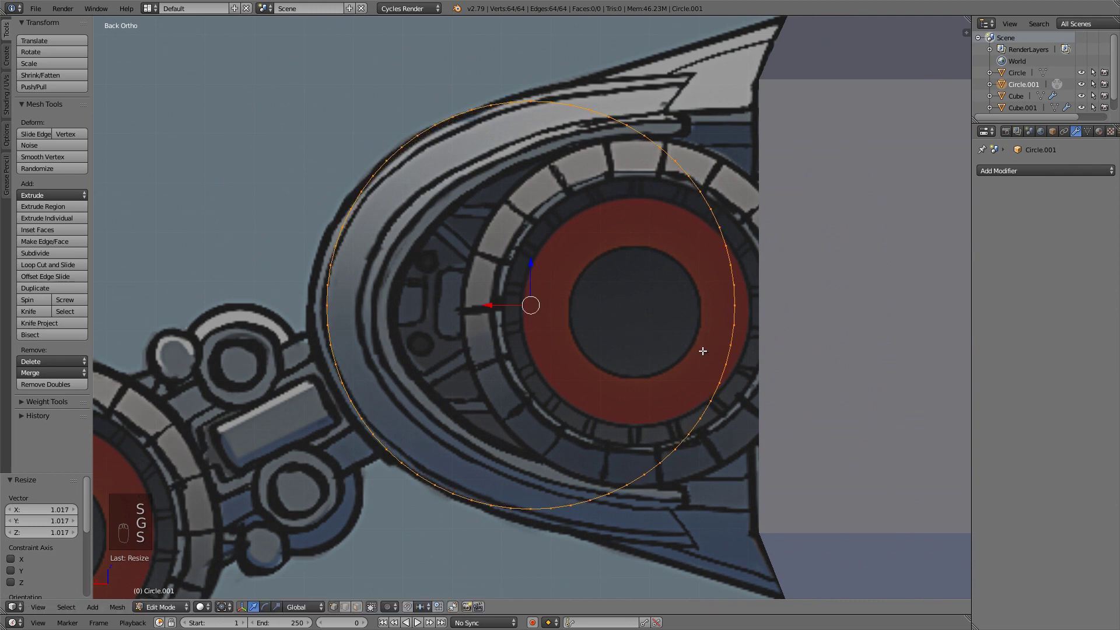
# - Stretch the circle slightly along X and fine-tune its overall scale to match the housing's rounded outer outline
pyautogui.press('s')
pyautogui.press('x')
pyautogui.click(720, 353)
pyautogui.press('s')
pyautogui.click(712, 350)
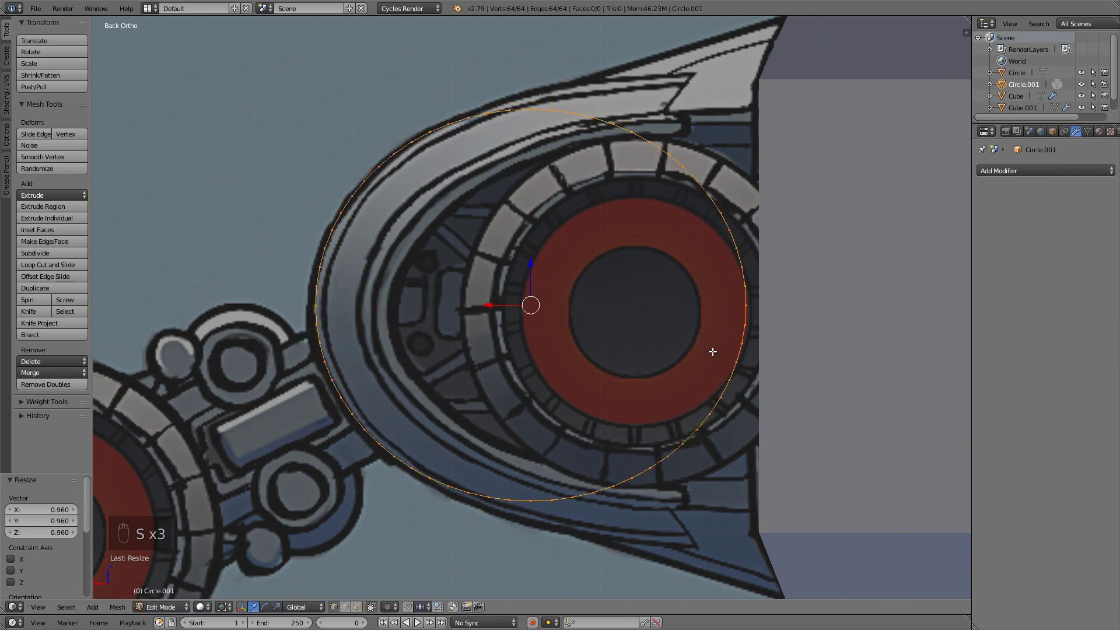
pyautogui.press('s')
pyautogui.press('x')
pyautogui.click(714, 351)
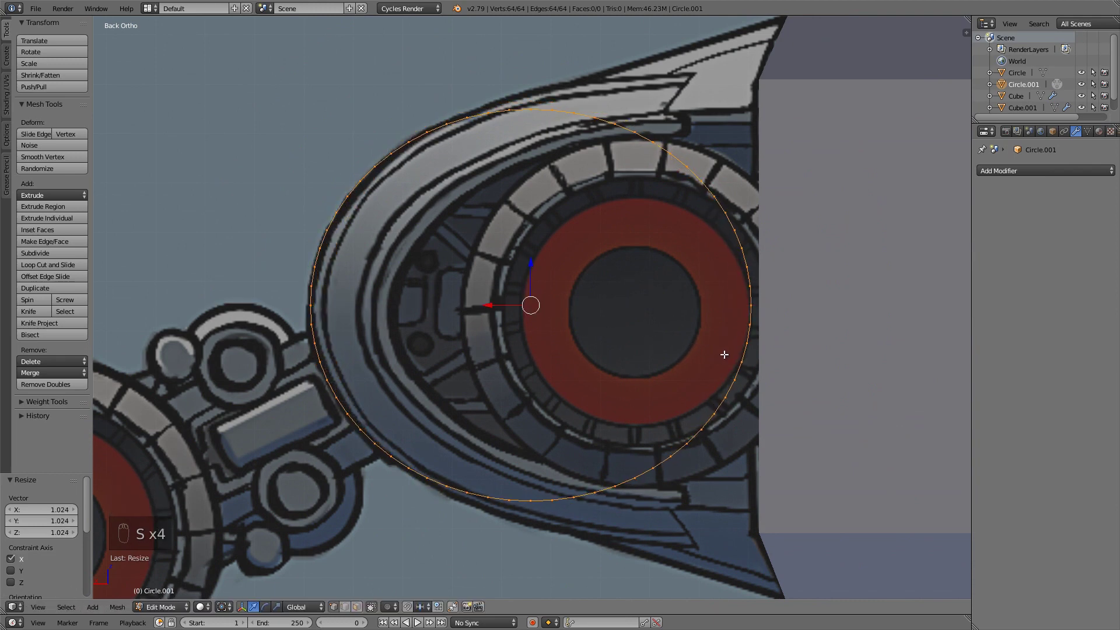
pyautogui.press('s')
pyautogui.click(717, 339)
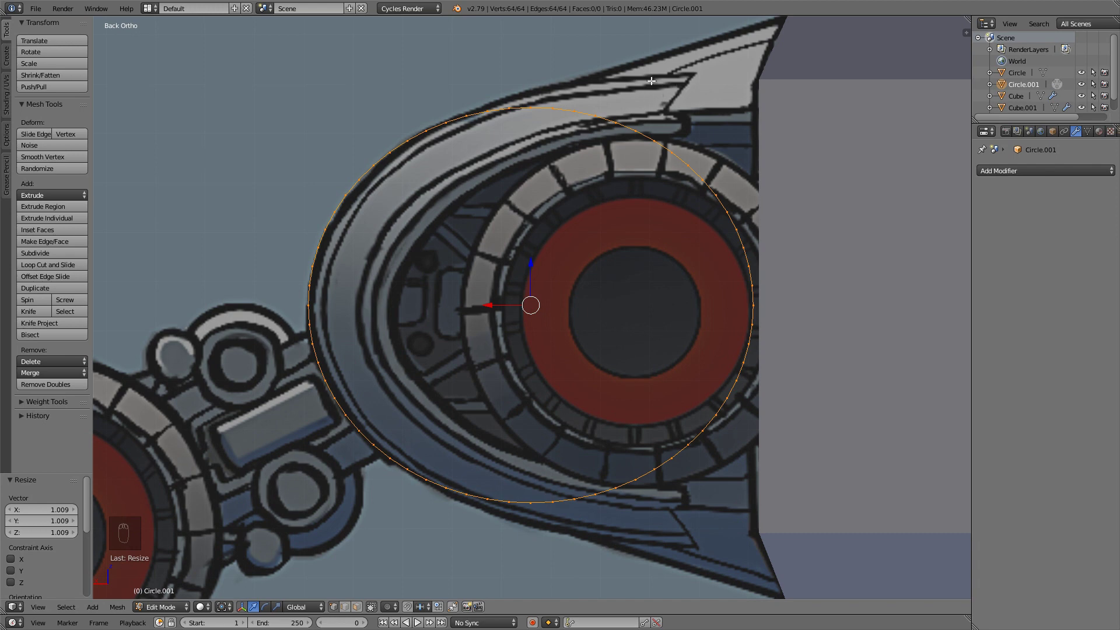
pyautogui.keyDown('shift'); pyautogui.moveTo(750, 320); pyautogui.dragTo(706, 306, button='middle'); pyautogui.keyUp('shift')
pyautogui.press('s')
pyautogui.click(723, 310)
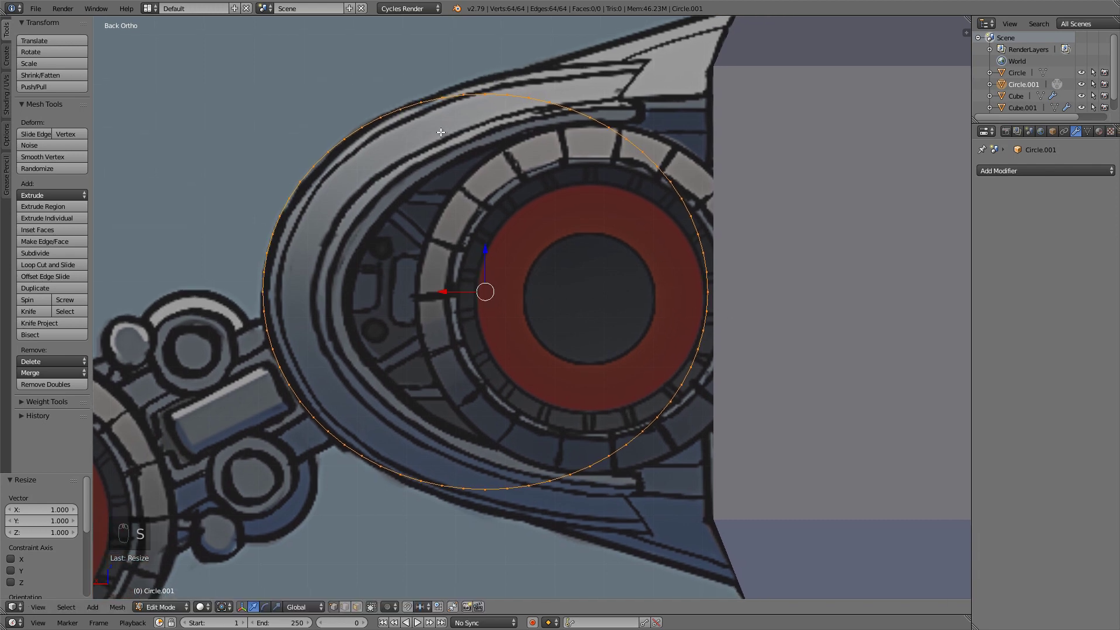
# - Deselect the circle's outer arc with a border selection and delete the remaining inner vertices
pyautogui.scroll(-1, 430, 126)
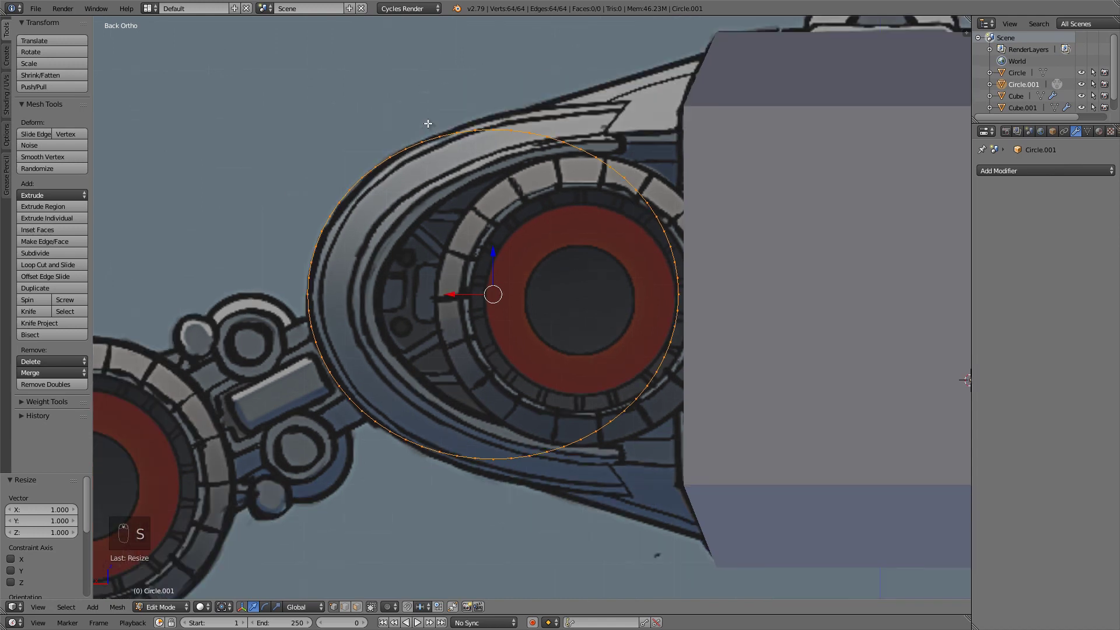
pyautogui.press('b')
pyautogui.moveTo(429, 123); pyautogui.dragTo(281, 520, button='middle')
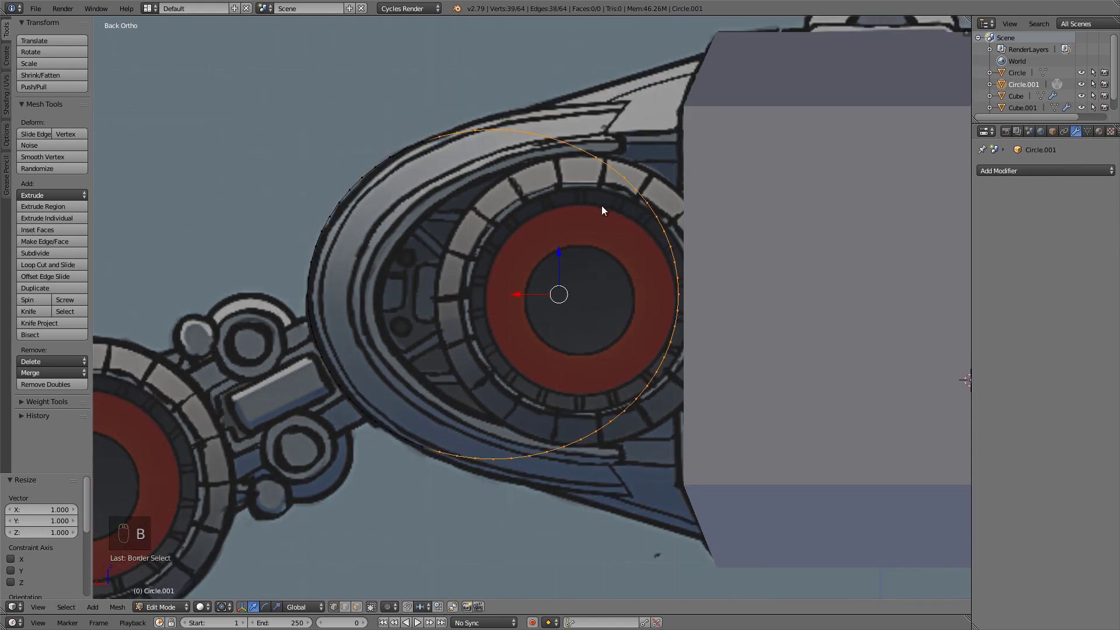
pyautogui.press('x')
pyautogui.click(513, 147)
# - Select the arc's two end vertices in wireframe and extrude them -1.062 along X toward the hull's centre
pyautogui.press('a')
pyautogui.rightClick(421, 142)
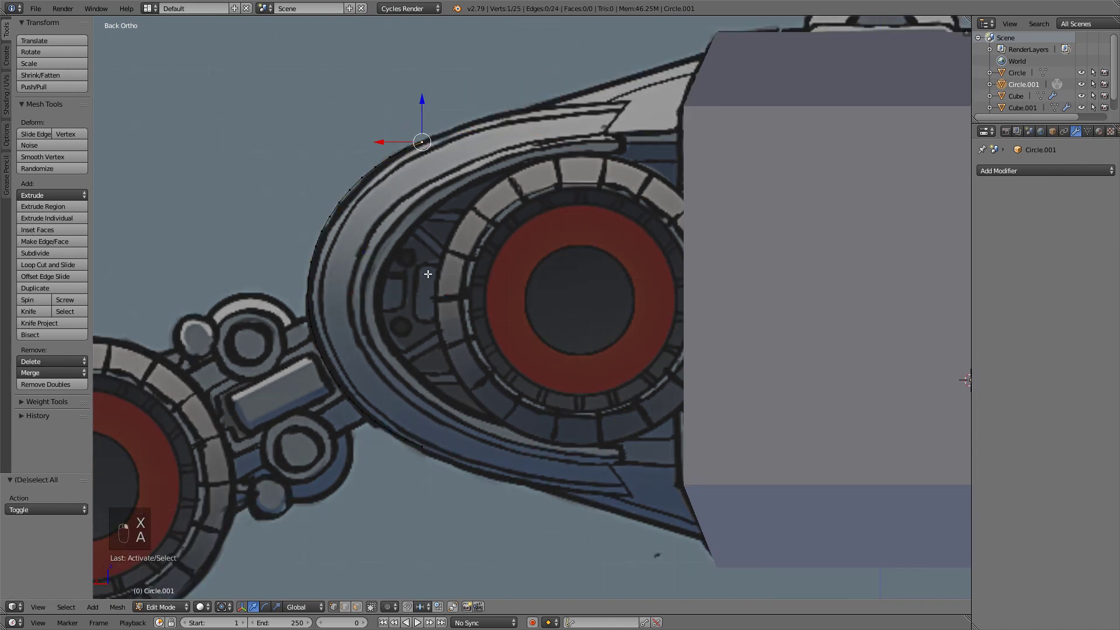
pyautogui.keyDown('shift'); pyautogui.rightClick(428, 446); pyautogui.keyUp('shift')
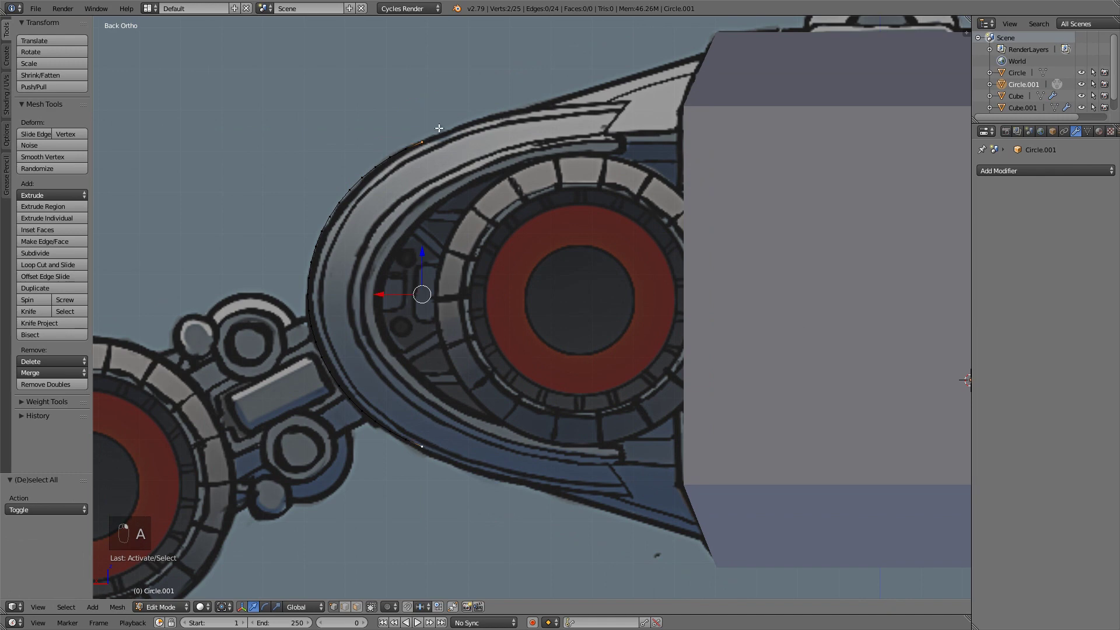
pyautogui.keyDown('shift'); pyautogui.moveTo(435, 280); pyautogui.dragTo(351, 243, button='middle'); pyautogui.keyUp('shift')
pyautogui.press('z')
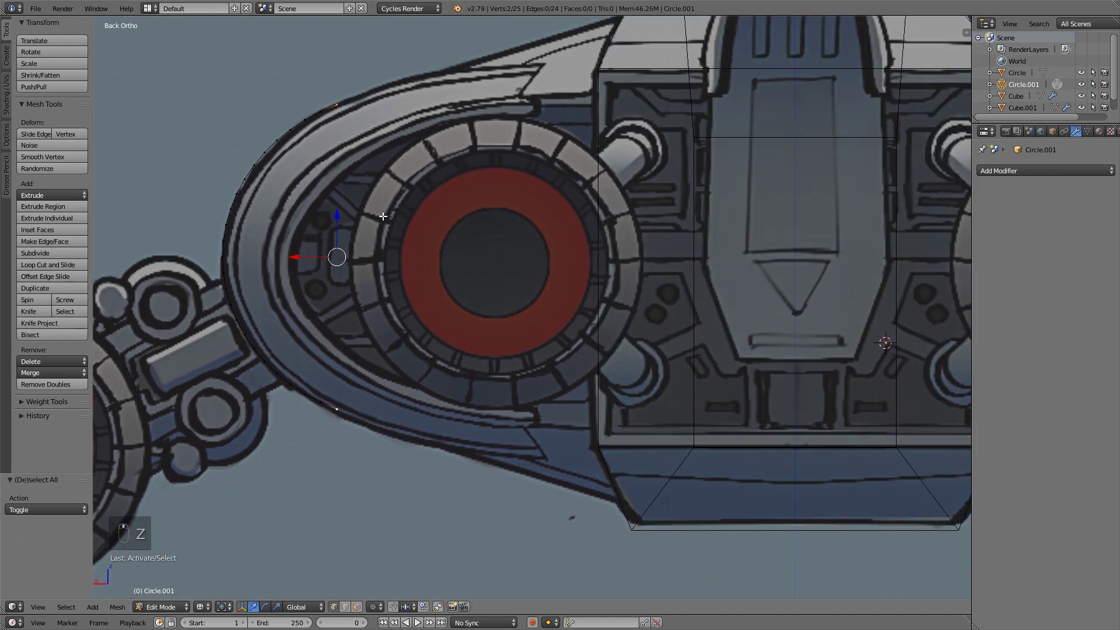
pyautogui.press('e')
pyautogui.click(820, 232)
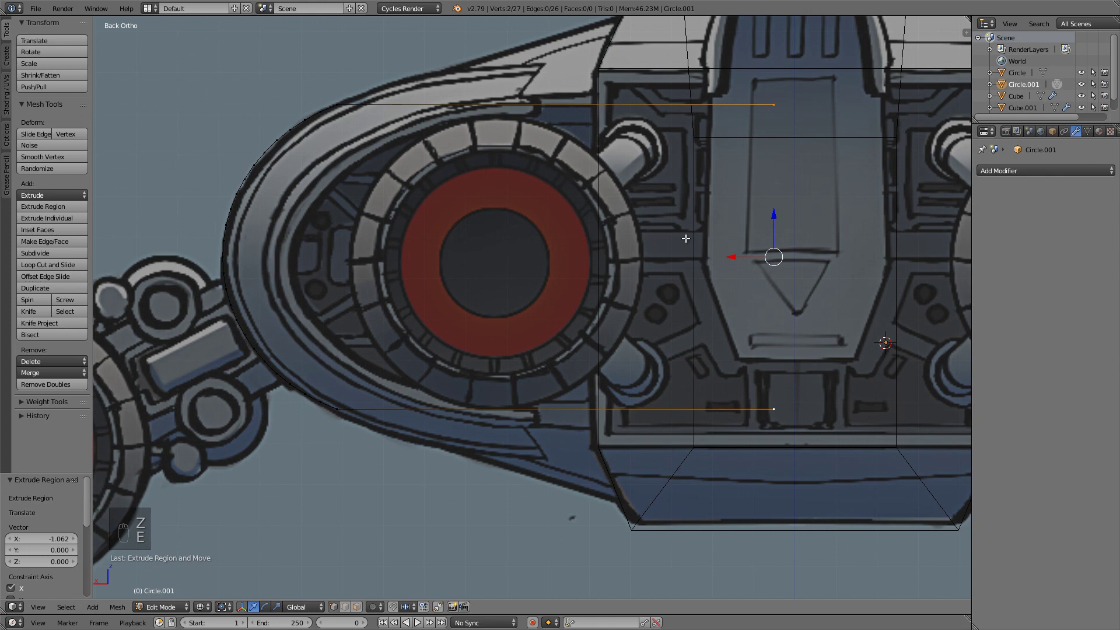
# - Scale the extruded end vertices by 1.884 along Z so the profile lines follow the housing's slopes
pyautogui.scroll(-2, 685, 238)
pyautogui.press('s')
pyautogui.press('z')
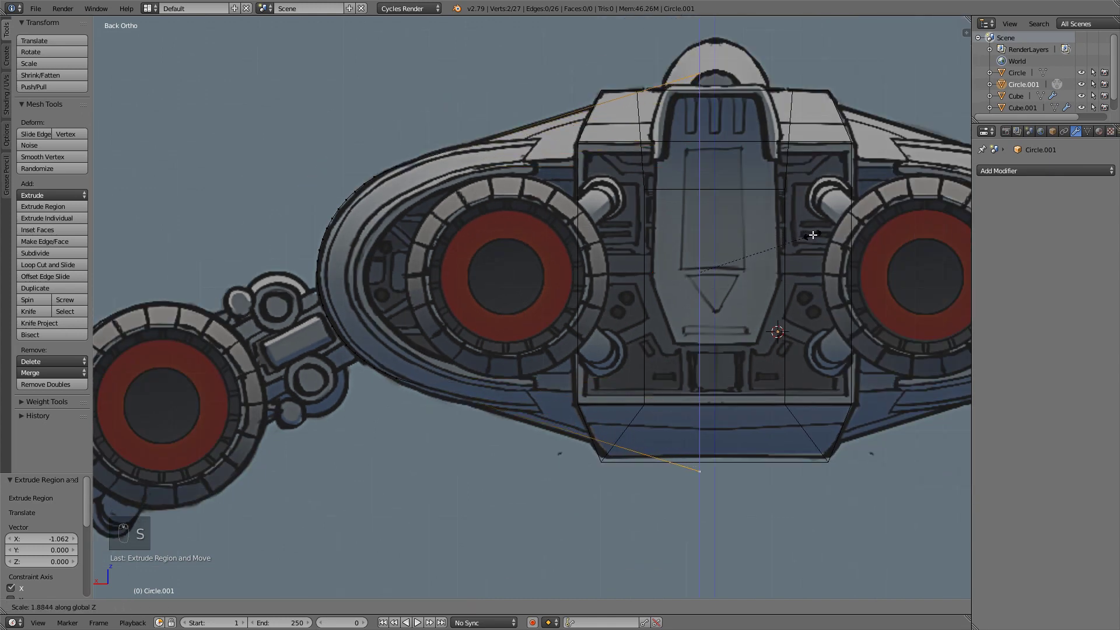
pyautogui.click(813, 235)
# - Select the whole profile and move it -1.340 and a further -0.002 along Y to the panel line in the top reference
pyautogui.keyDown('alt'); pyautogui.rightClick(474, 138); pyautogui.keyUp('alt')
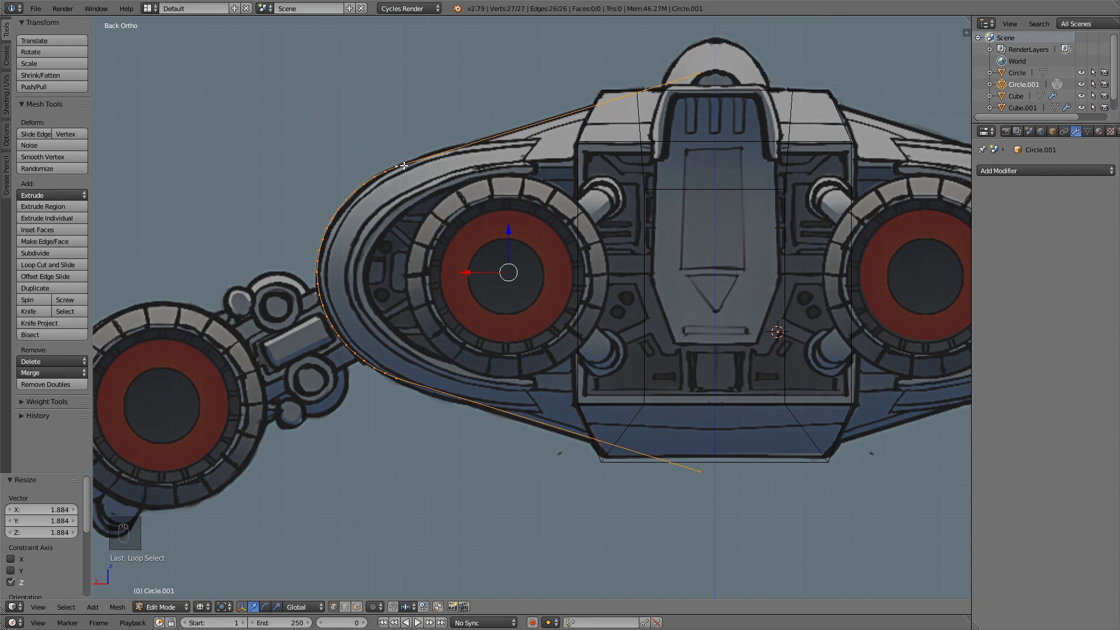
pyautogui.moveTo(358, 186); pyautogui.dragTo(710, 180, button='middle')
pyautogui.press('KP_7')
pyautogui.scroll(-1, 710, 180)
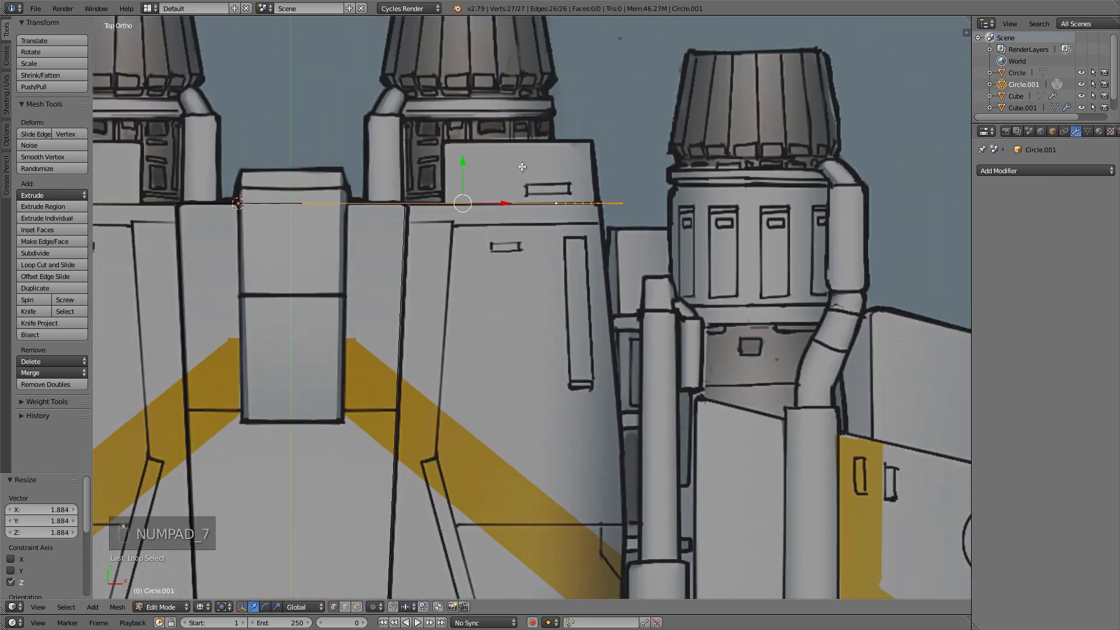
pyautogui.moveTo(462, 162); pyautogui.dragTo(523, 481)
pyautogui.keyDown('shift'); pyautogui.moveTo(508, 334); pyautogui.dragTo(490, 86, button='middle'); pyautogui.keyUp('shift')
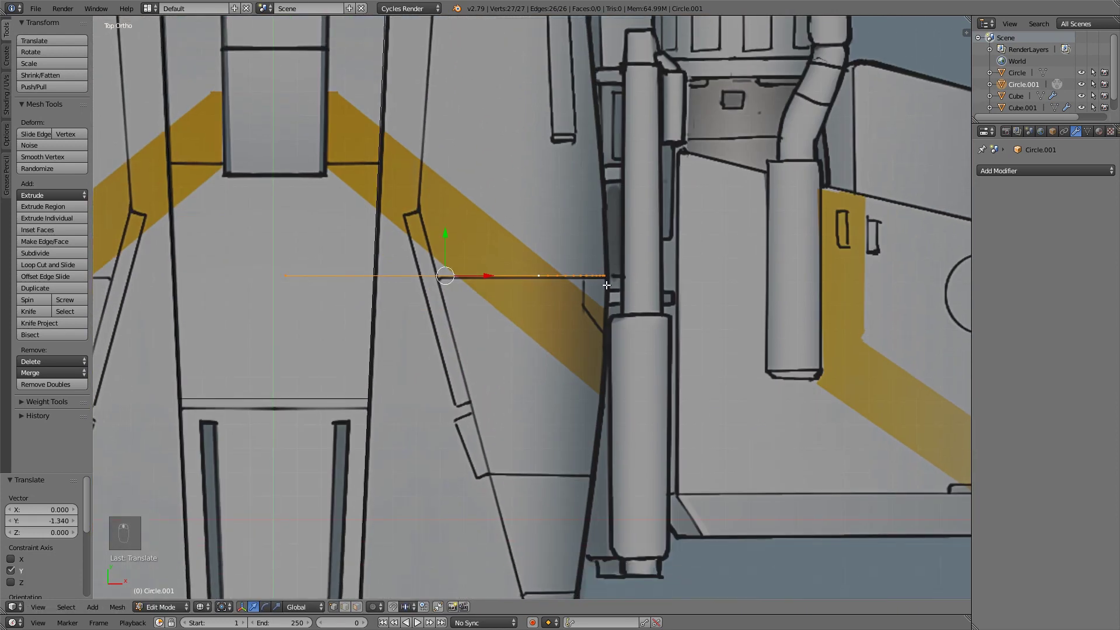
pyautogui.moveTo(444, 233); pyautogui.dragTo(445, 235)
pyautogui.scroll(-3, 467, 229)
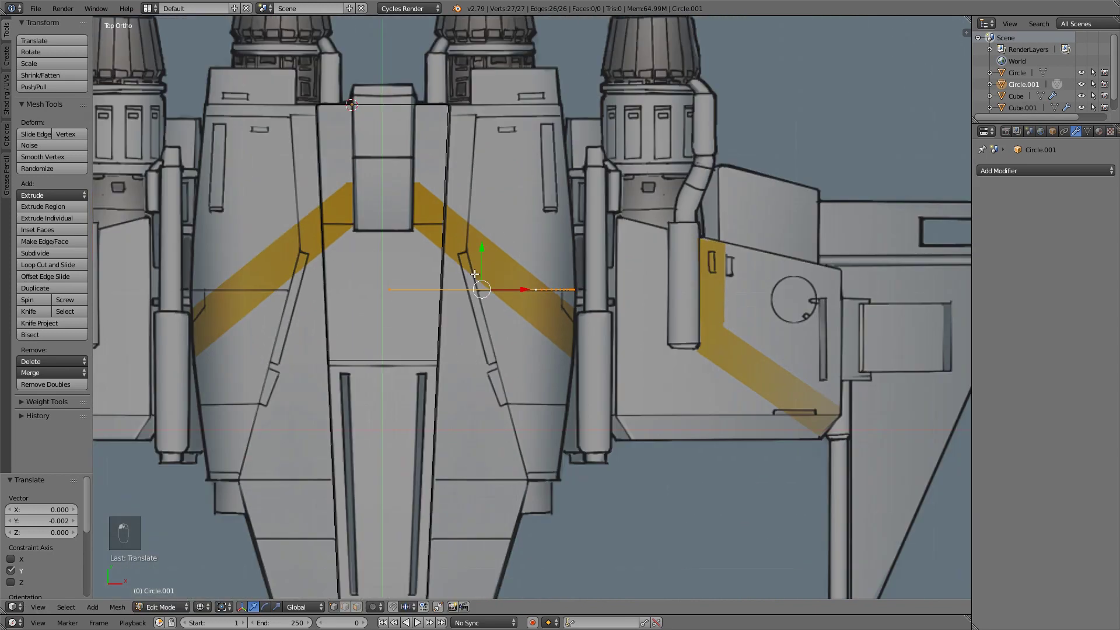
# - Extrude the profile 1.414 along Y toward the engines and pull its end back -0.078 to the hull's rear line
pyautogui.keyDown('shift'); pyautogui.moveTo(478, 226); pyautogui.dragTo(490, 317, button='middle'); pyautogui.keyUp('shift')
pyautogui.press('e')
pyautogui.press('y')
pyautogui.click(525, 130)
pyautogui.scroll(4, 557, 154)
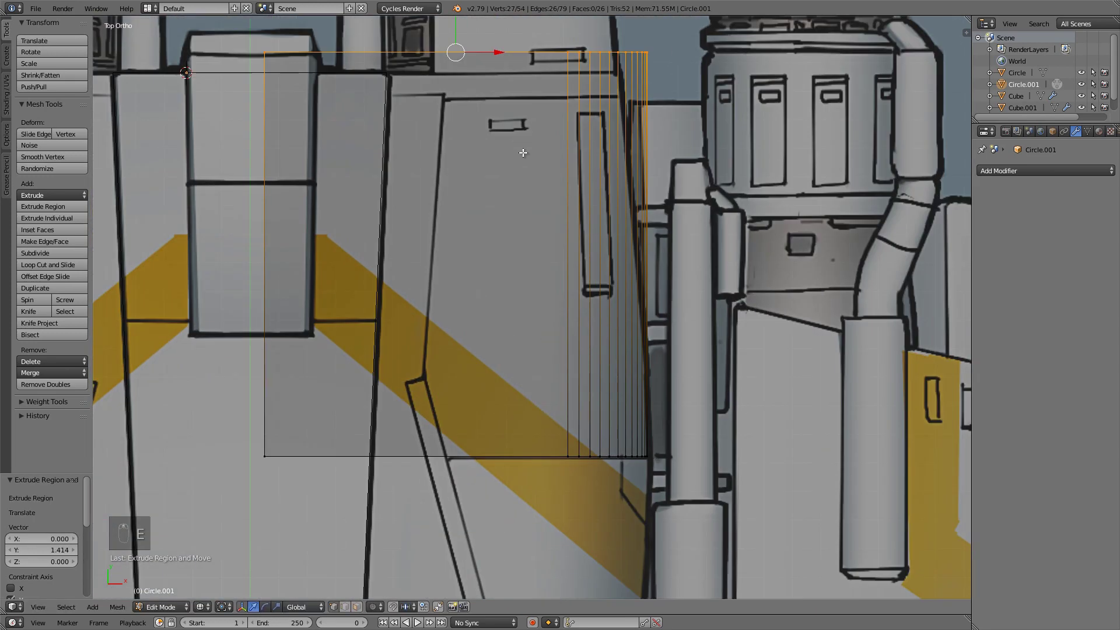
pyautogui.keyDown('shift'); pyautogui.moveTo(523, 153); pyautogui.dragTo(539, 305, button='middle'); pyautogui.keyUp('shift')
pyautogui.moveTo(471, 163); pyautogui.dragTo(480, 184)
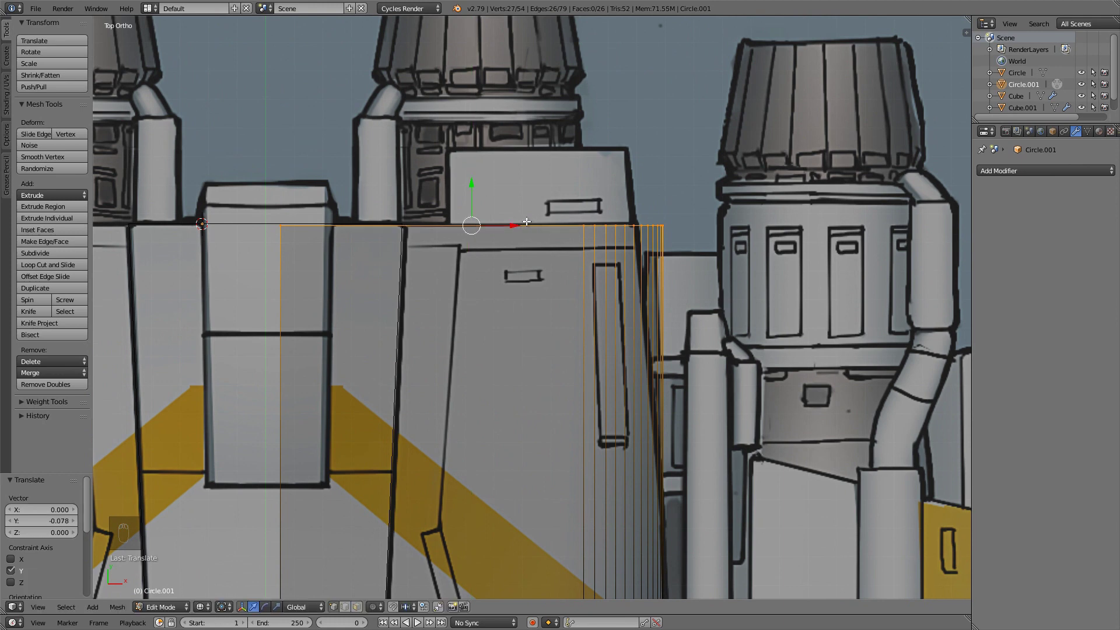
# - Extrude the profile's original loop -1.338 along Y toward the nose and shift it another -0.049 to the housing's front line
pyautogui.scroll(-5, 526, 222)
pyautogui.scroll(3, 555, 272)
pyautogui.press('e')
pyautogui.middleClick(610, 344)
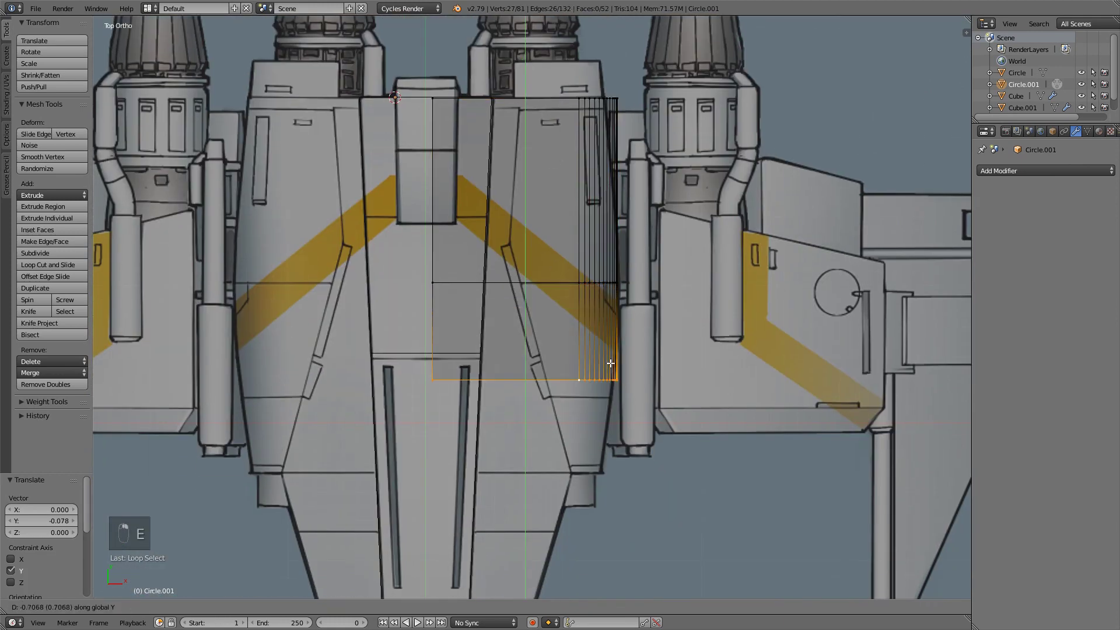
pyautogui.click(607, 448)
pyautogui.keyDown('shift'); pyautogui.moveTo(579, 336); pyautogui.dragTo(548, 165, button='middle'); pyautogui.keyUp('shift')
pyautogui.scroll(5, 505, 220)
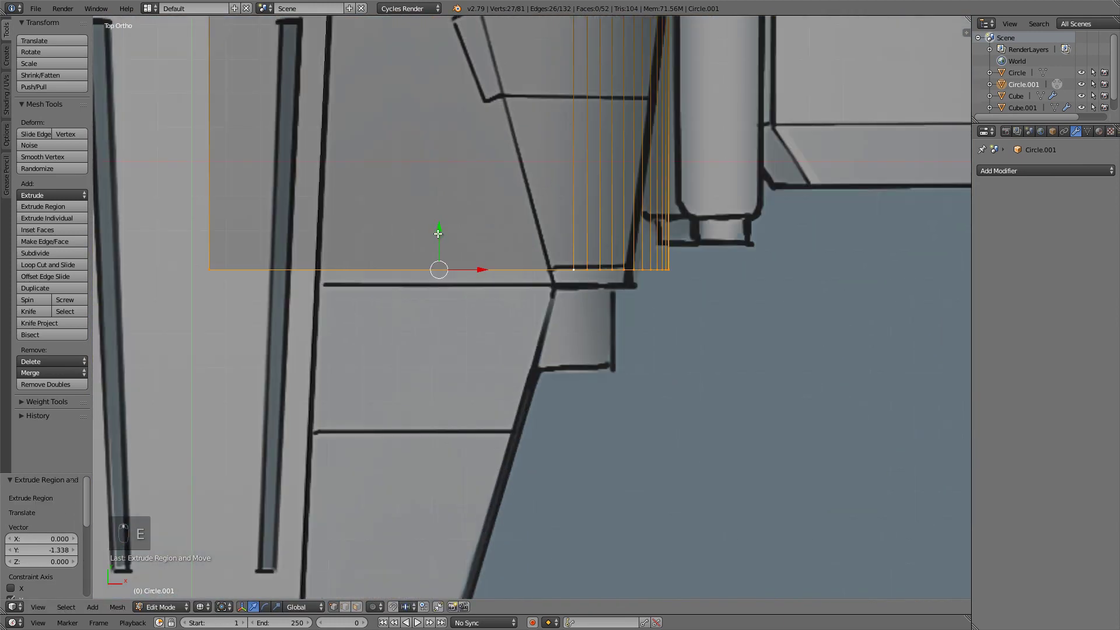
pyautogui.press('g')
pyautogui.press('y')
pyautogui.click(452, 245)
# - Examine the extruded housing's length and height against the side reference
pyautogui.scroll(-2, 561, 172)
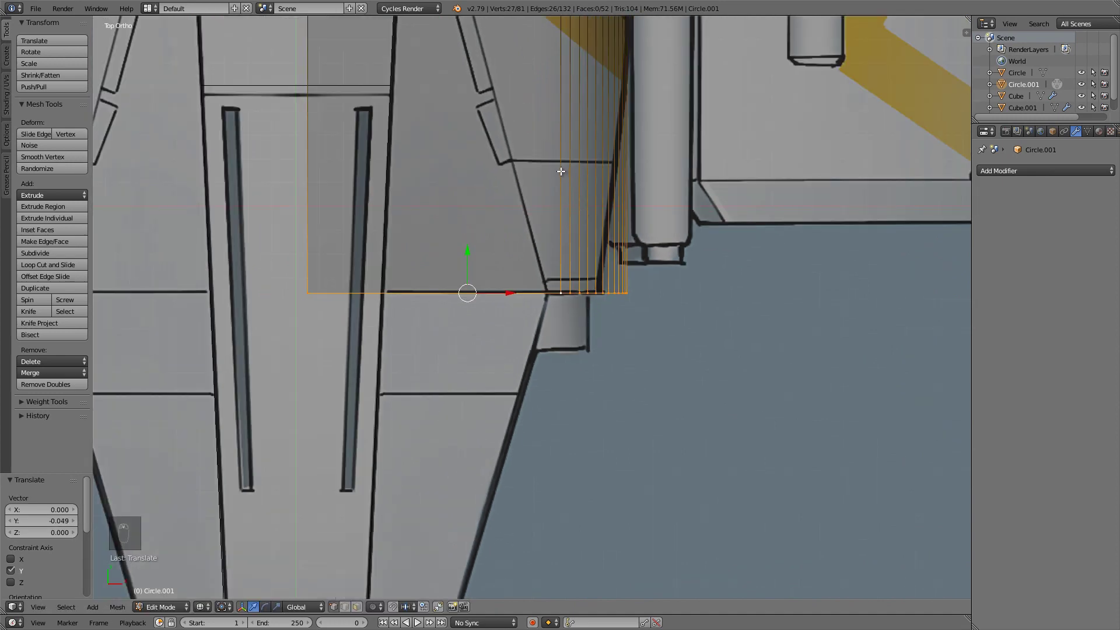
pyautogui.keyDown('shift'); pyautogui.moveTo(561, 171); pyautogui.dragTo(543, 284, button='middle'); pyautogui.keyUp('shift')
pyautogui.press('KP_1')
pyautogui.press('KP_3')
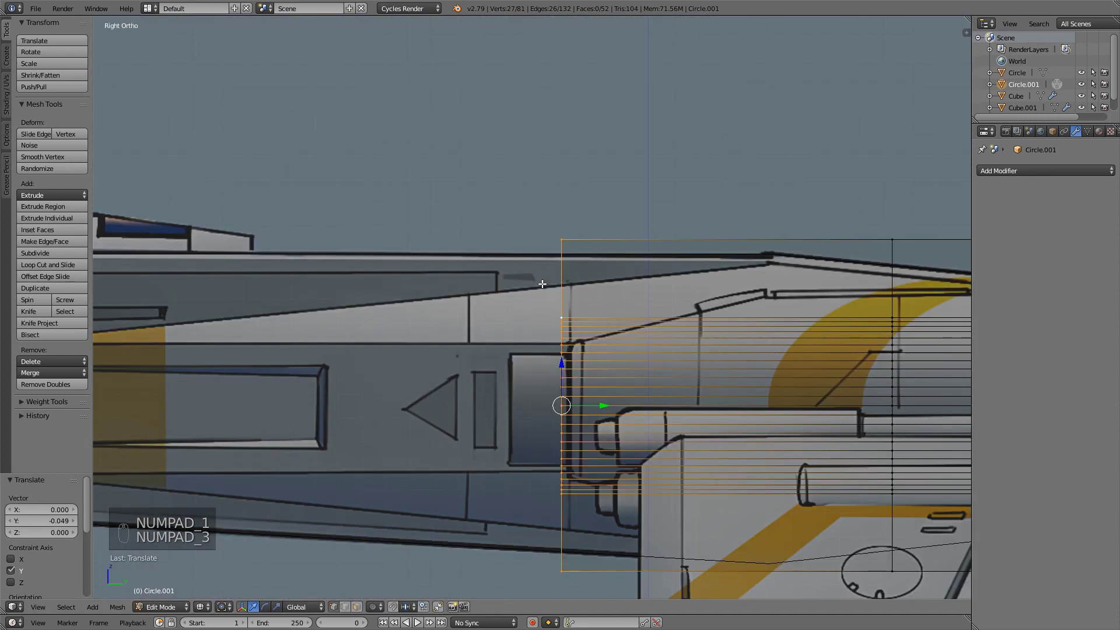
pyautogui.scroll(-1, 542, 284)
pyautogui.keyDown('shift'); pyautogui.moveTo(514, 231); pyautogui.dragTo(505, 227, button='middle'); pyautogui.keyUp('shift')
pyautogui.scroll(2, 505, 227)
pyautogui.keyDown('shift'); pyautogui.moveTo(742, 366); pyautogui.dragTo(588, 305, button='middle'); pyautogui.keyUp('shift')
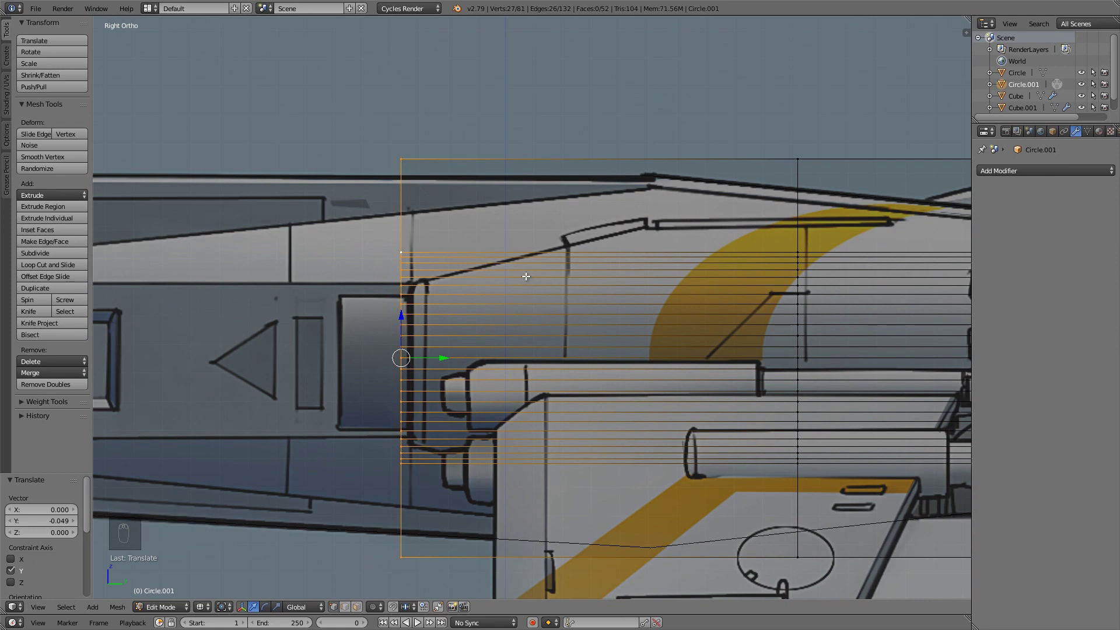
# - Add one loop cut to the housing's front section and slide it to the hull's upper bend in the side reference
pyautogui.press('KP_7')
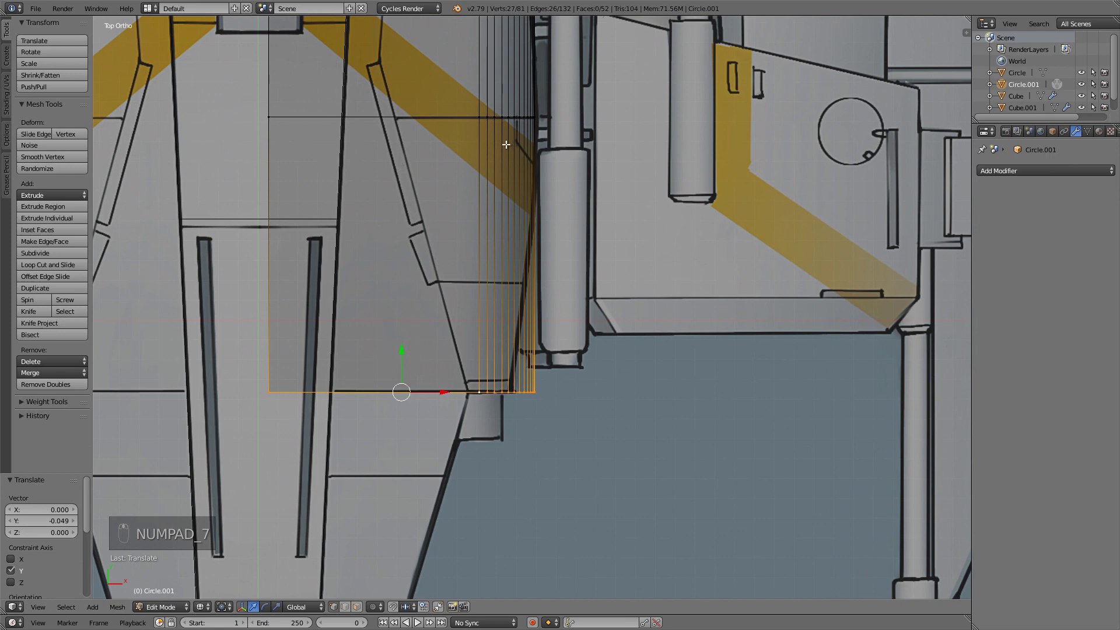
pyautogui.press('KP_3')
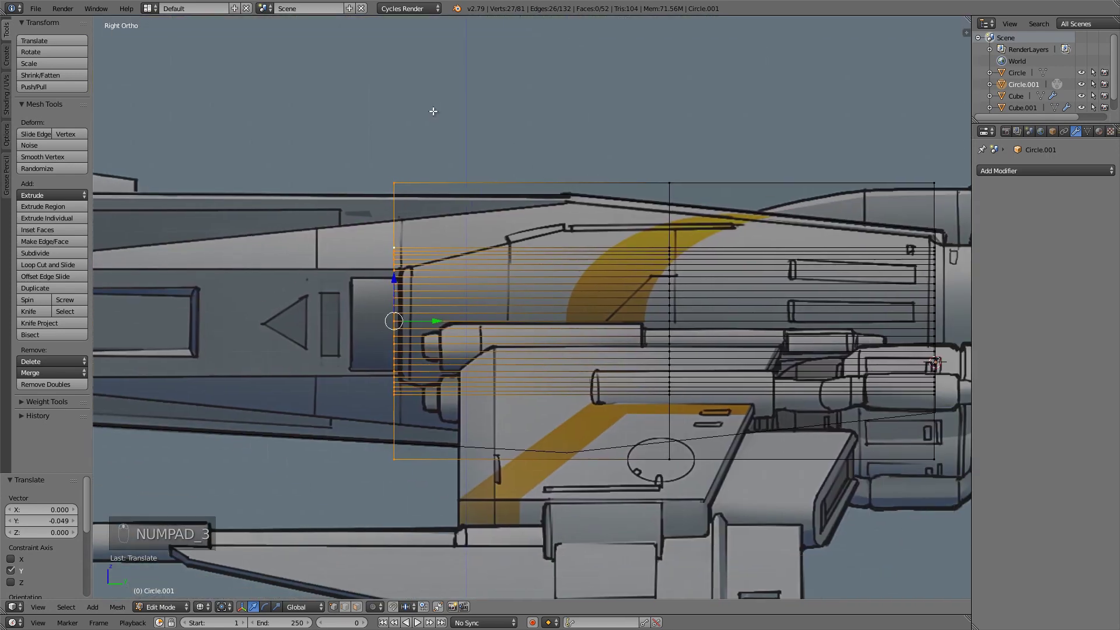
pyautogui.hotkey('ctrl', 'r')
pyautogui.click(607, 265)
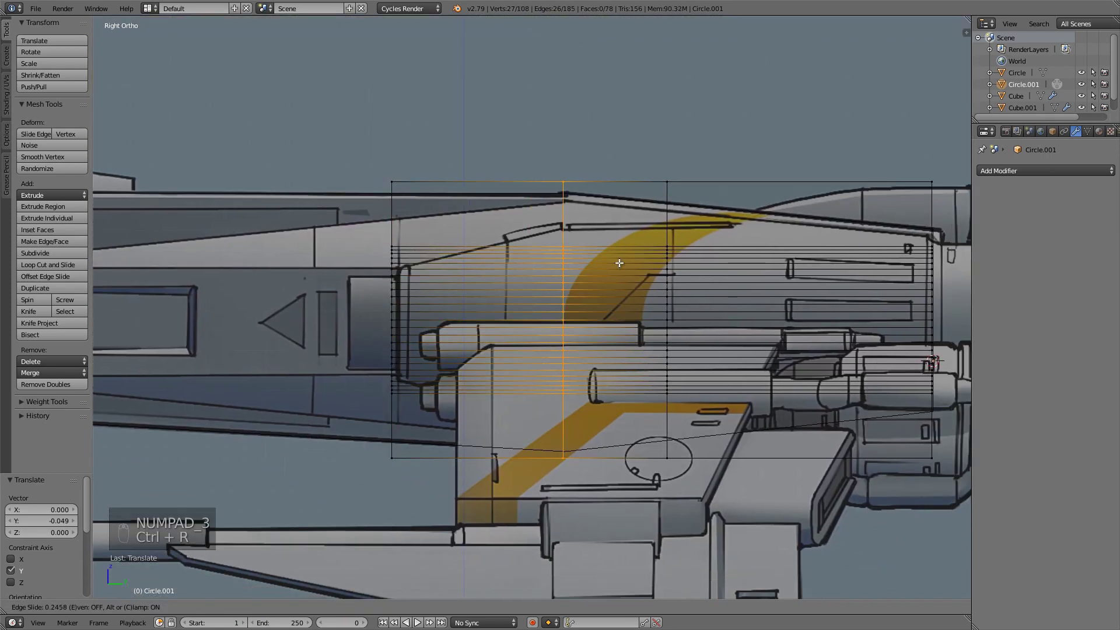
pyautogui.click(615, 263)
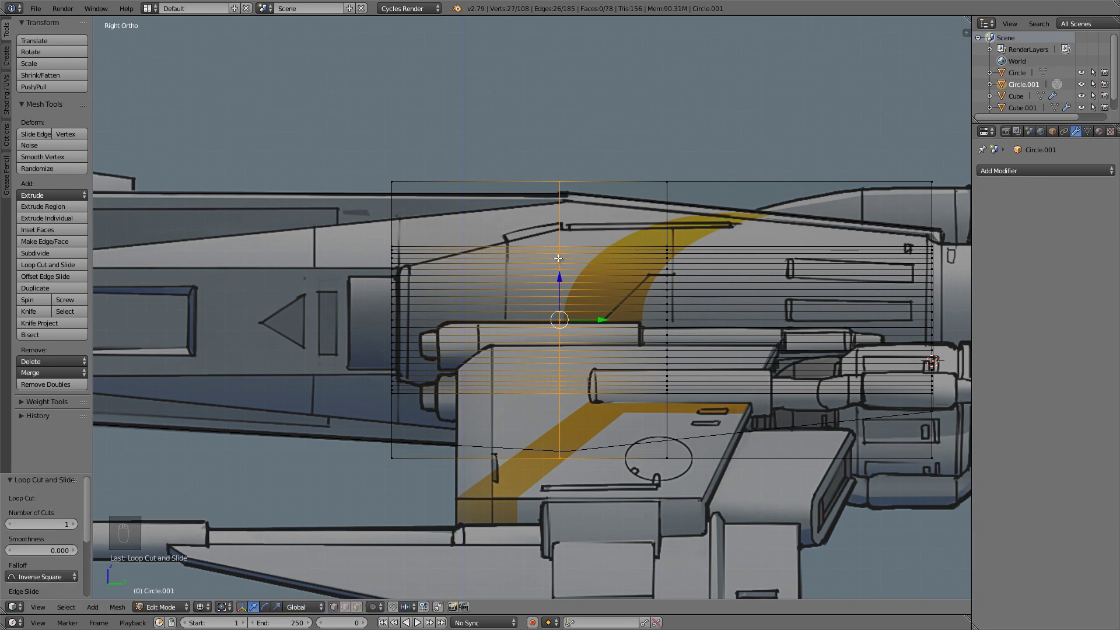
# - Snap the 3D cursor midway between the front loop's two inner end vertices and reselect the whole front loop
pyautogui.keyDown('alt'); pyautogui.rightClick(397, 228); pyautogui.keyUp('alt')
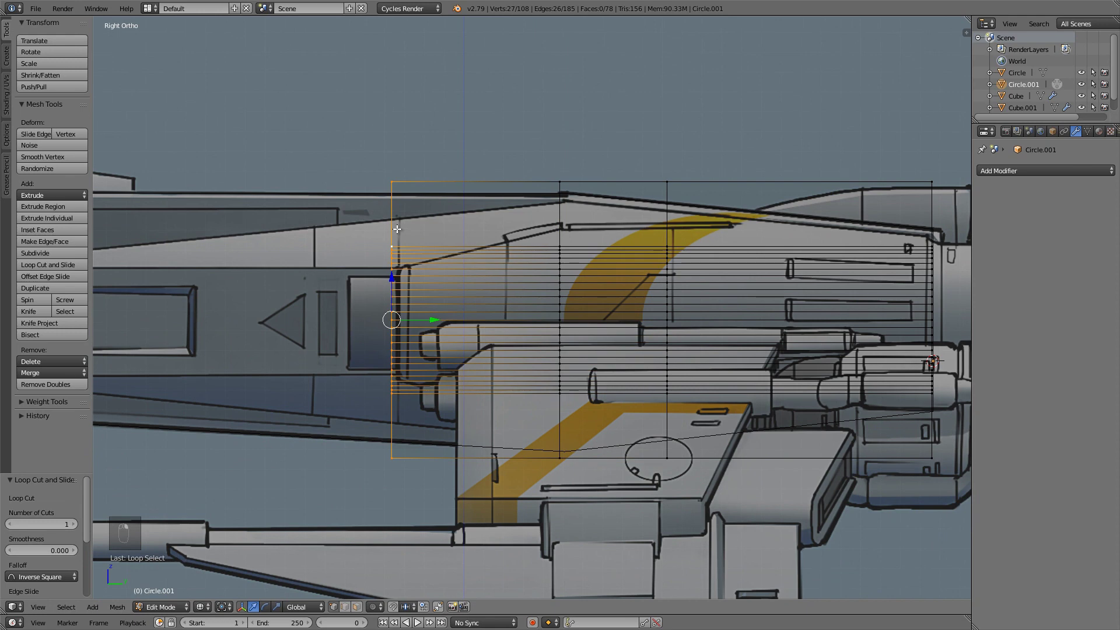
pyautogui.moveTo(326, 233); pyautogui.dragTo(302, 175, button='middle')
pyautogui.rightClick(302, 175)
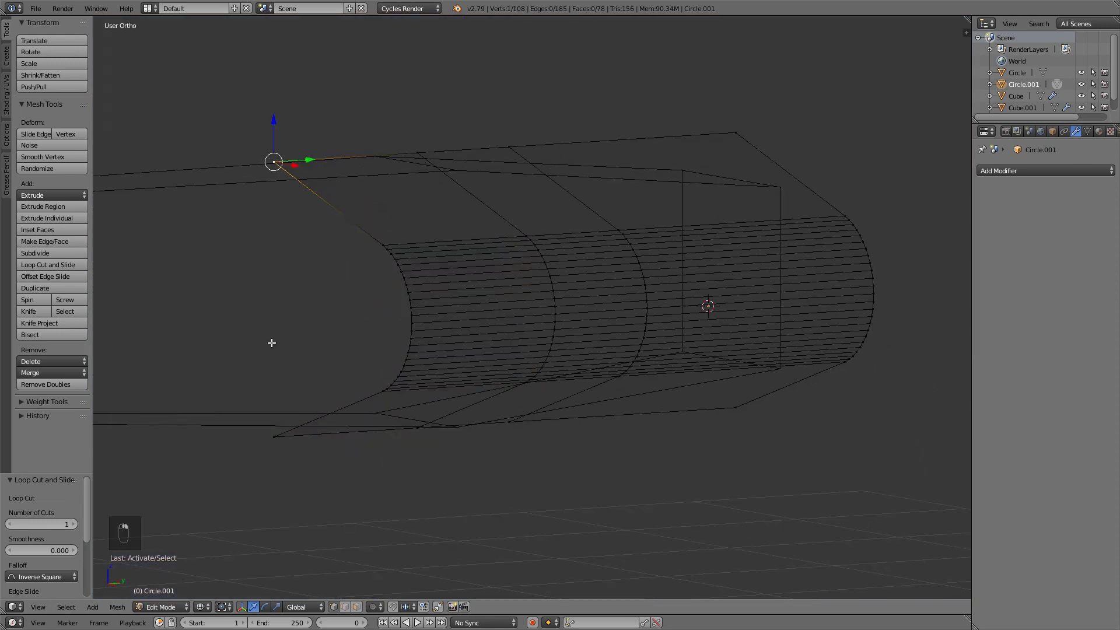
pyautogui.keyDown('shift'); pyautogui.rightClick(269, 431); pyautogui.keyUp('shift')
pyautogui.hotkey('shift', 's')
pyautogui.click(440, 306)
pyautogui.keyDown('alt'); pyautogui.rightClick(350, 201); pyautogui.keyUp('alt')
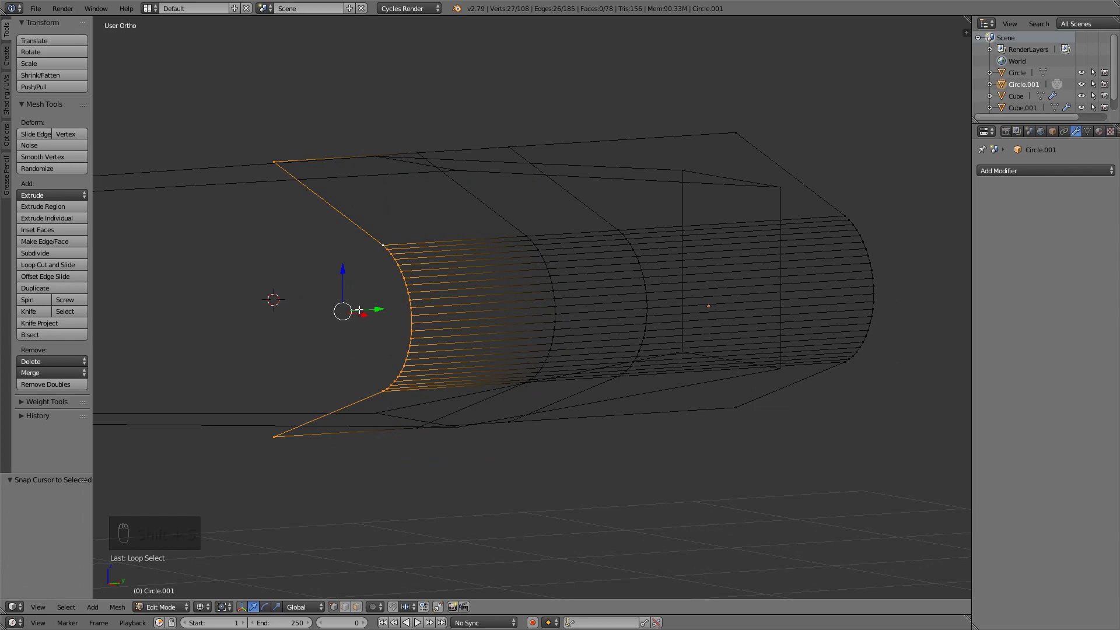
# - In the front reference, scale the front loop about the 3D cursor by 0.912 uniformly and by 0.804 along Z
pyautogui.press('KP_1')
pyautogui.keyDown('shift'); pyautogui.moveTo(455, 300); pyautogui.dragTo(623, 275, button='middle'); pyautogui.keyUp('shift')
pyautogui.scroll(2, 400, 430)
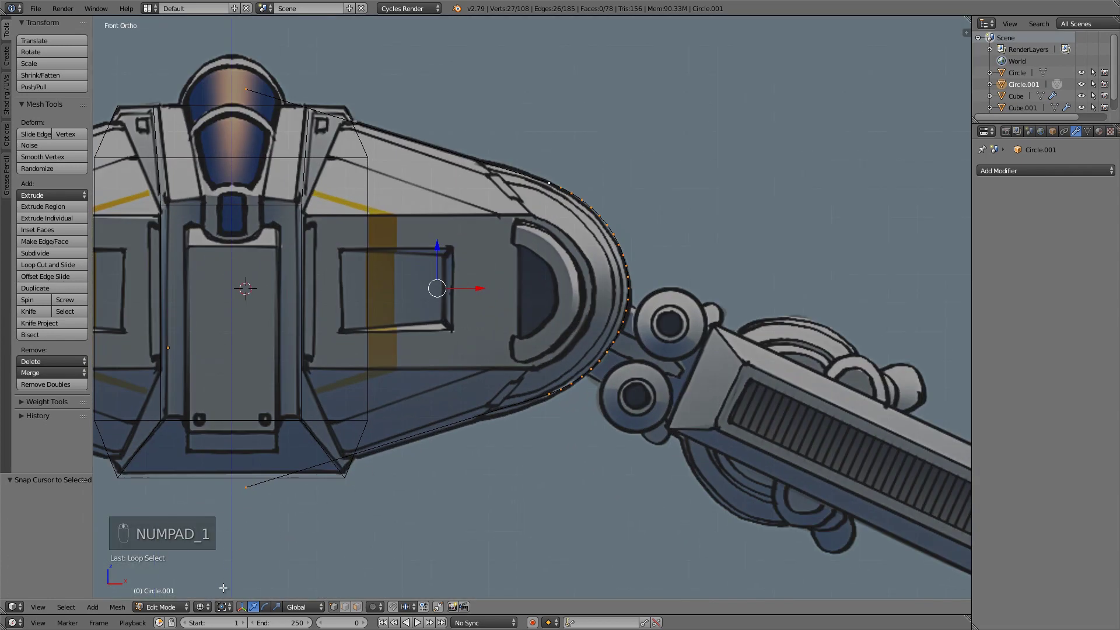
pyautogui.click(223, 606)
pyautogui.click(251, 576)
pyautogui.scroll(3, 583, 326)
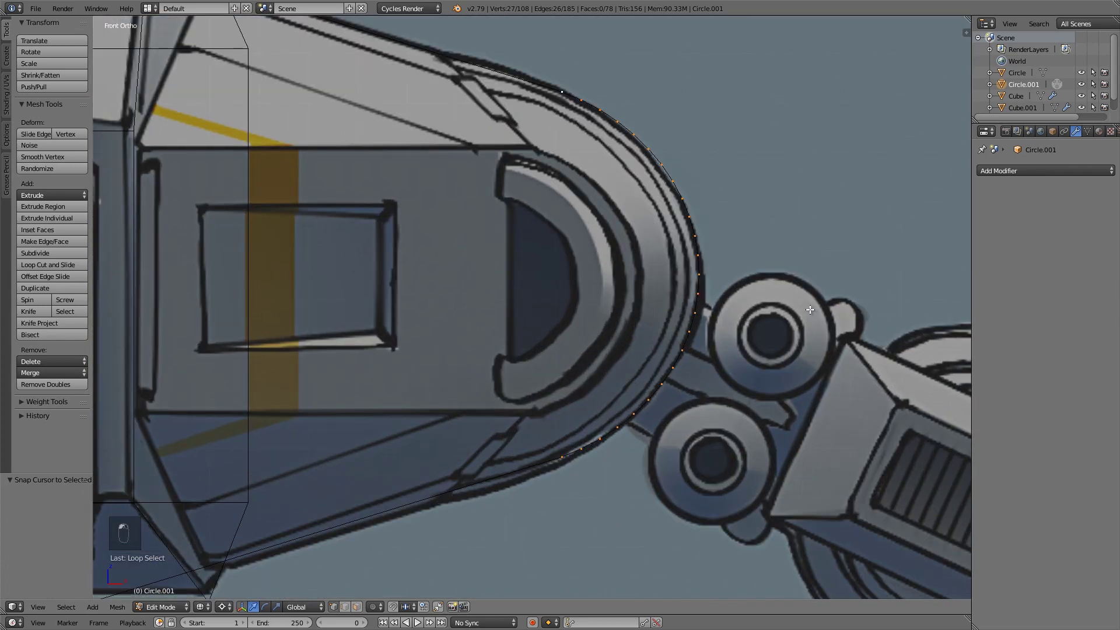
pyautogui.press('s')
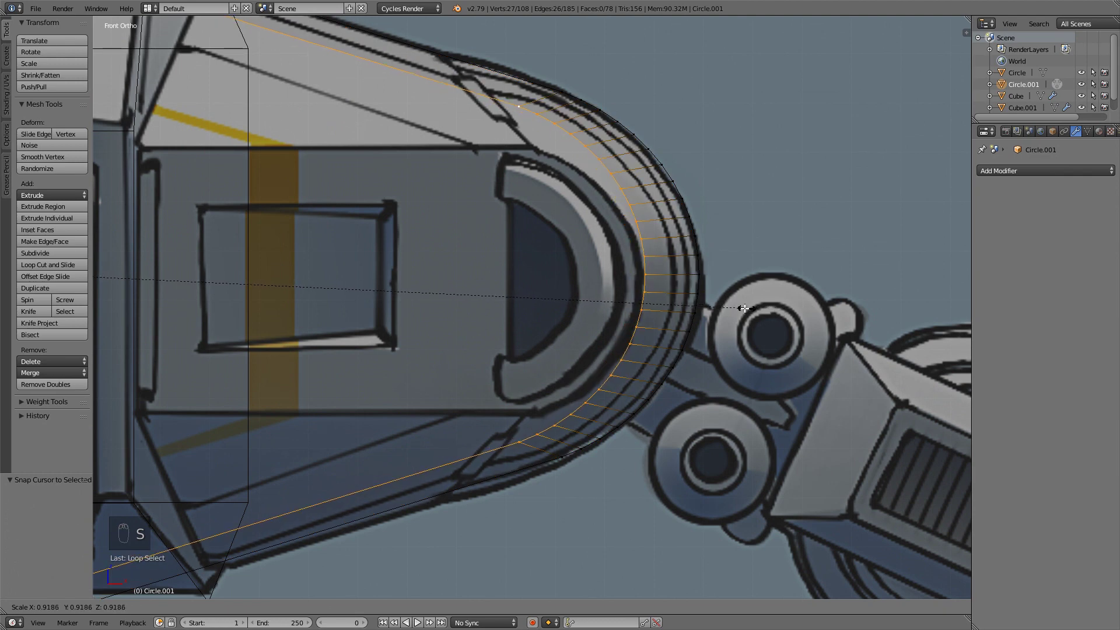
pyautogui.click(732, 306)
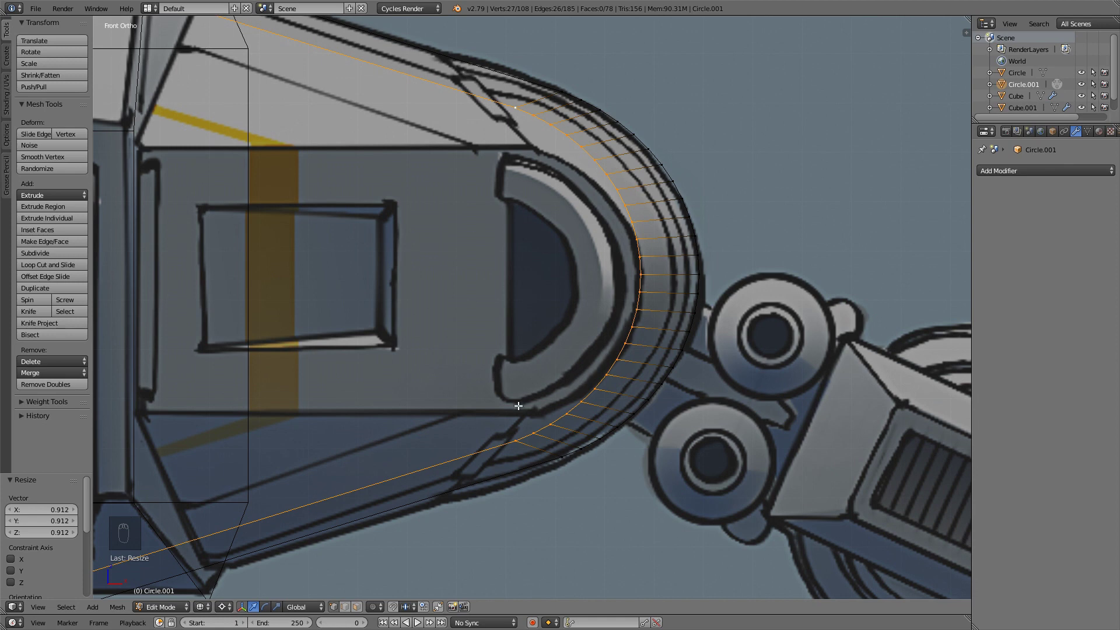
pyautogui.press('s')
pyautogui.press('z')
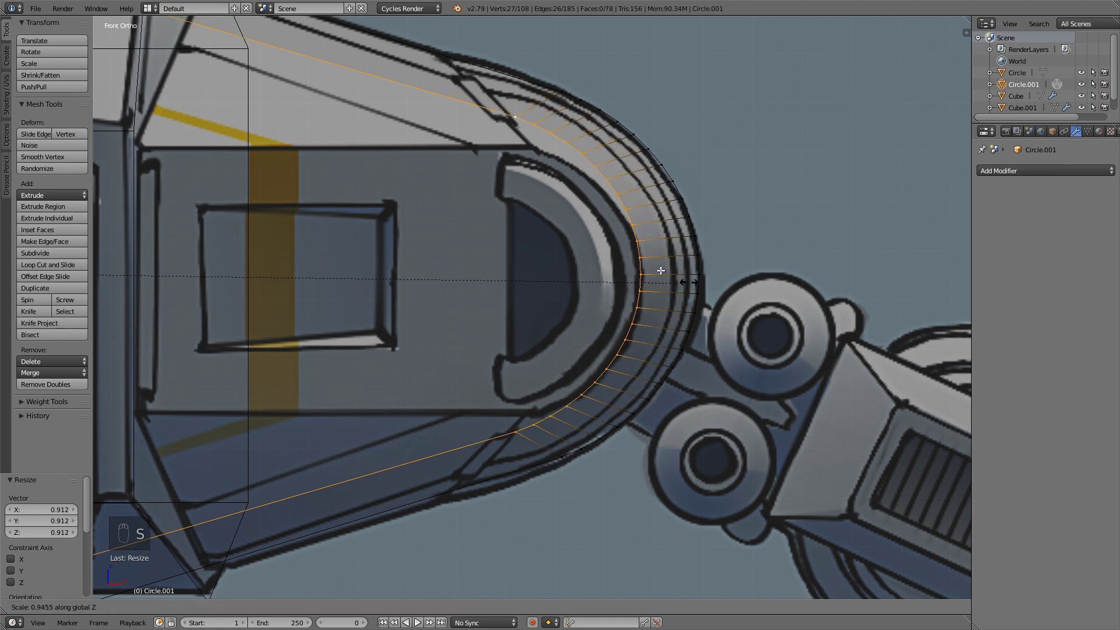
pyautogui.click(584, 250)
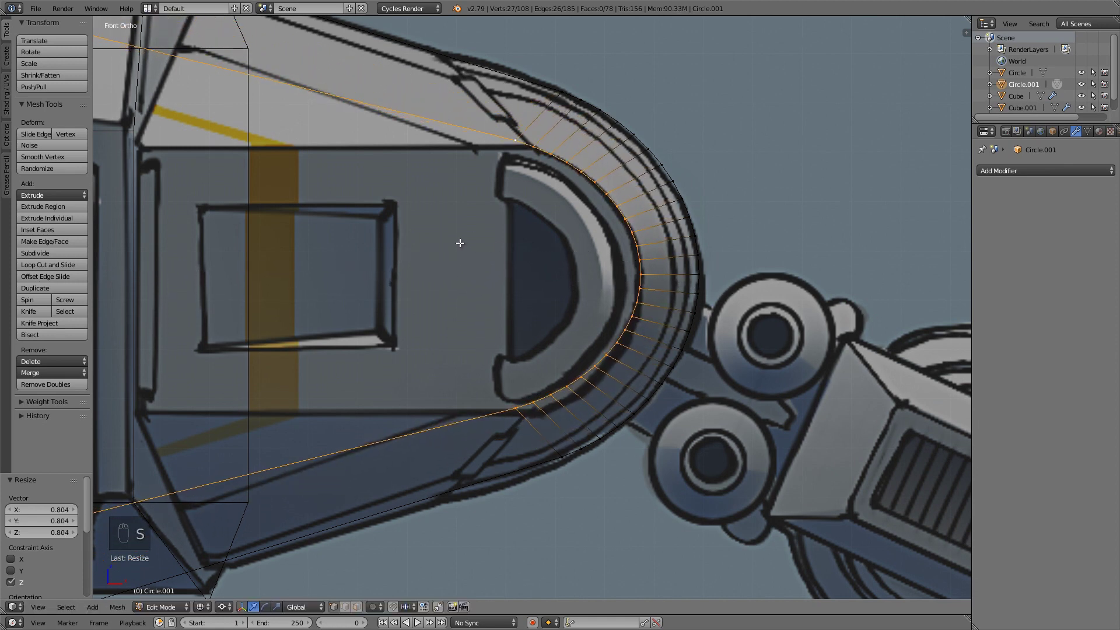
# - Select the entire housing mesh and move it -0.009 along Z to match the front reference
pyautogui.press('a')
pyautogui.press('a')
pyautogui.press('a')
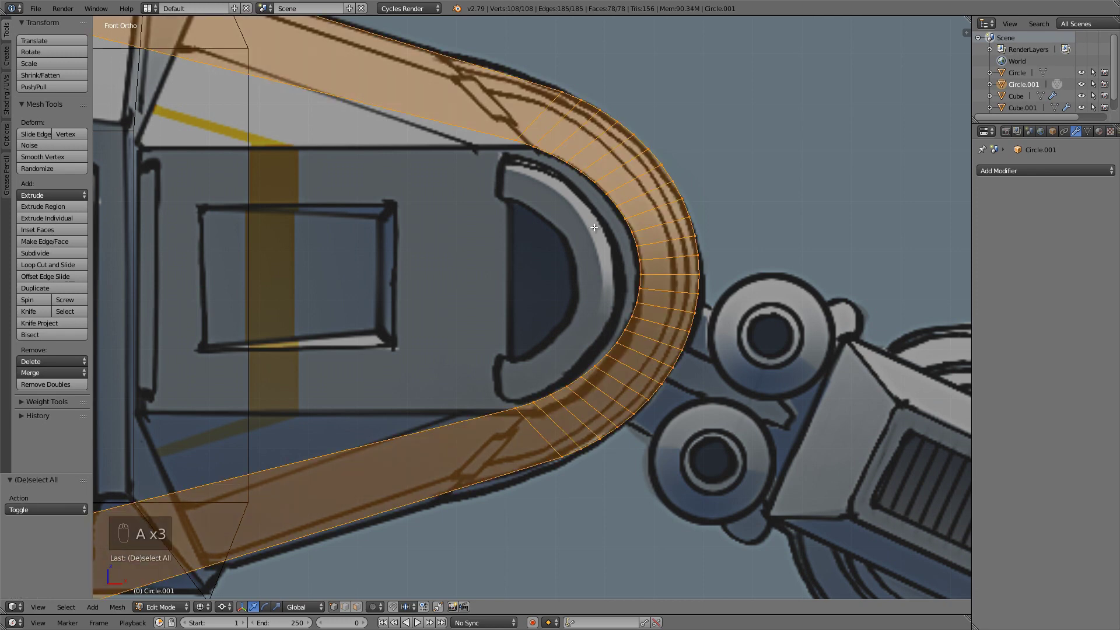
pyautogui.press('g')
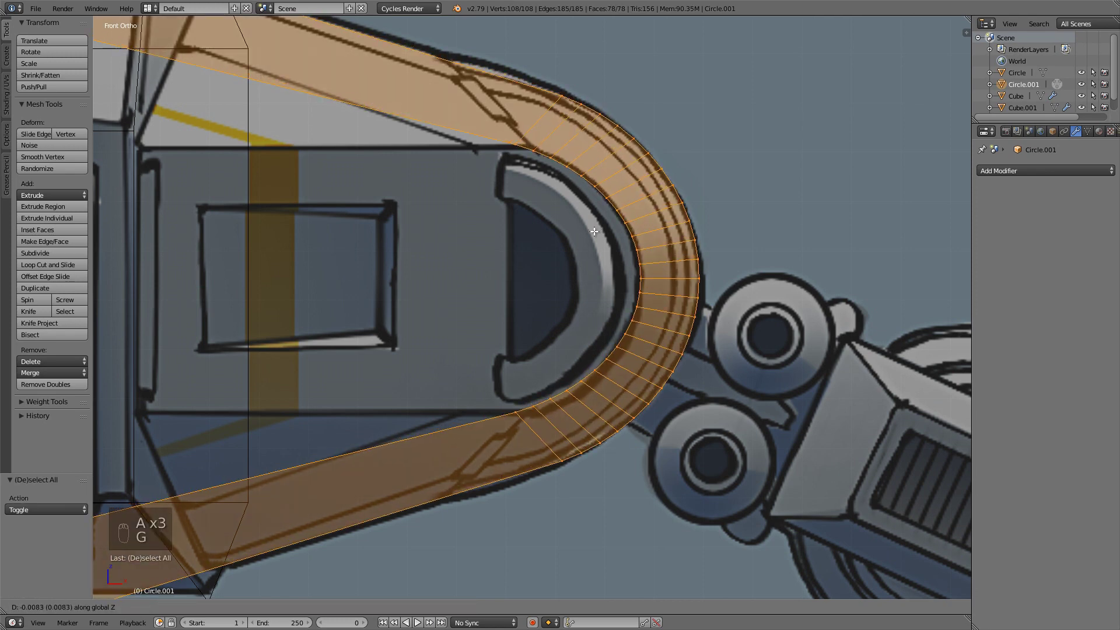
pyautogui.click(593, 231)
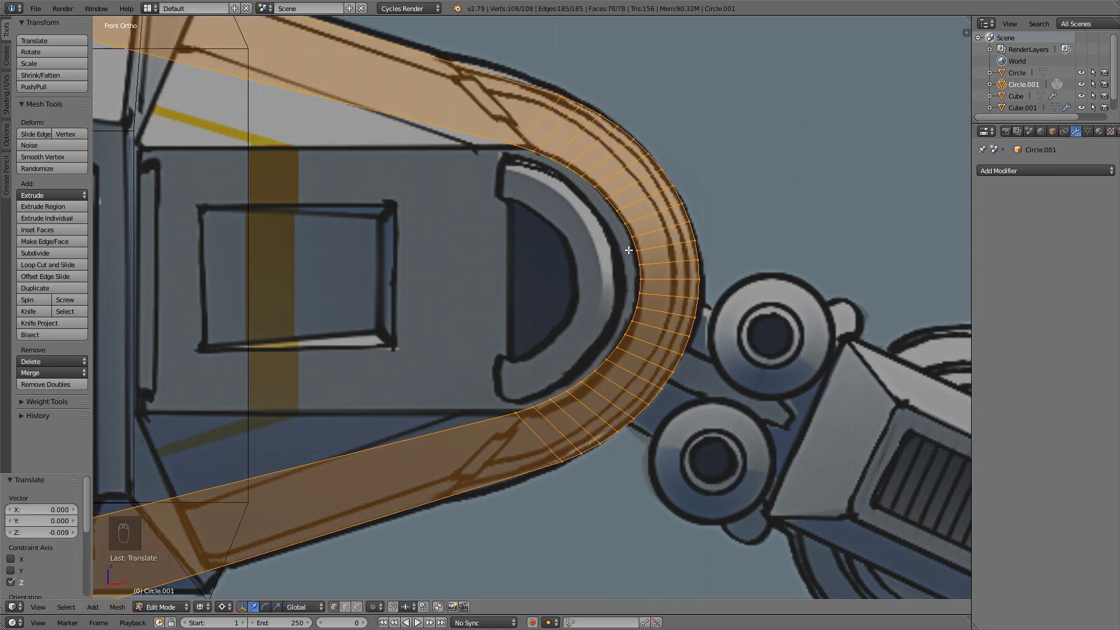
# - Reselect the front loop and scale it 1.016 along Z about the 3D cursor
pyautogui.keyDown('alt'); pyautogui.rightClick(674, 261); pyautogui.keyUp('alt')
pyautogui.press('s')
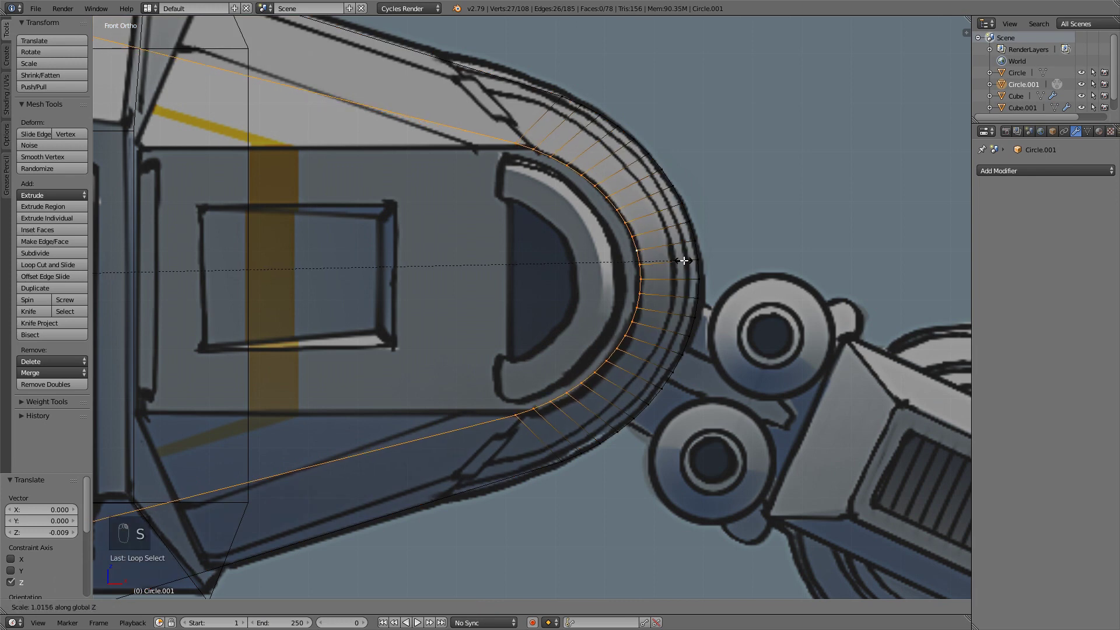
pyautogui.click(675, 260)
# - Deselect the front loop's two inner end vertices and scale the remaining curve 0.835 along X about its bounding box center
pyautogui.scroll(-4, 575, 213)
pyautogui.keyDown('shift'); pyautogui.moveTo(516, 256); pyautogui.dragTo(548, 254, button='middle'); pyautogui.keyUp('shift')
pyautogui.press('b')
pyautogui.moveTo(416, 434); pyautogui.dragTo(269, 163)
pyautogui.click(225, 607)
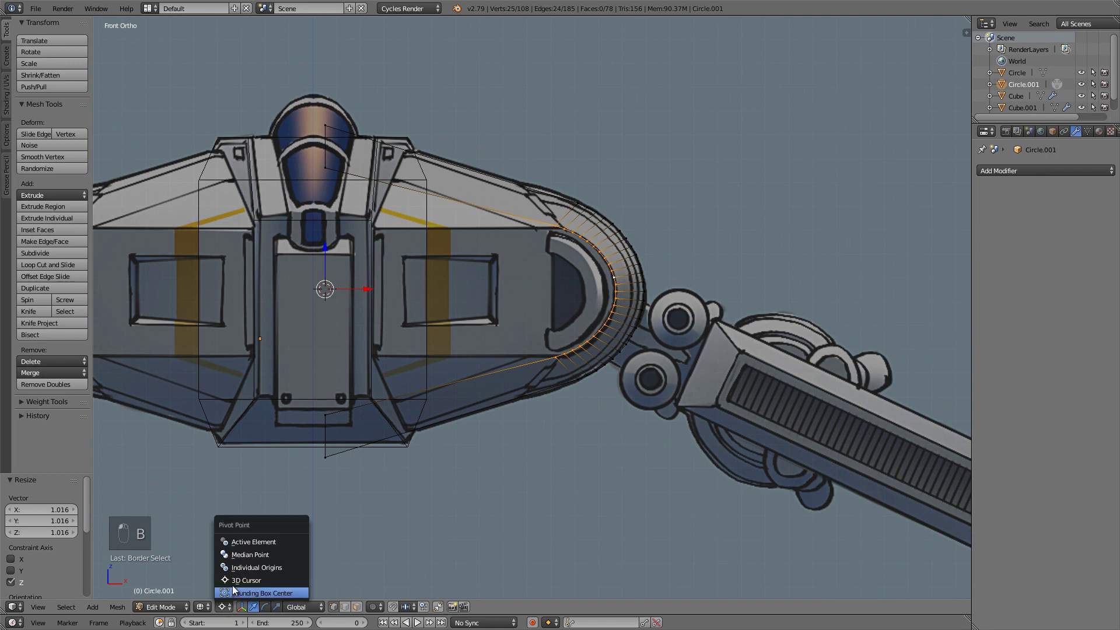
pyautogui.click(237, 592)
pyautogui.scroll(5, 627, 271)
pyautogui.scroll(1, 637, 267)
pyautogui.press('s')
pyautogui.press('x')
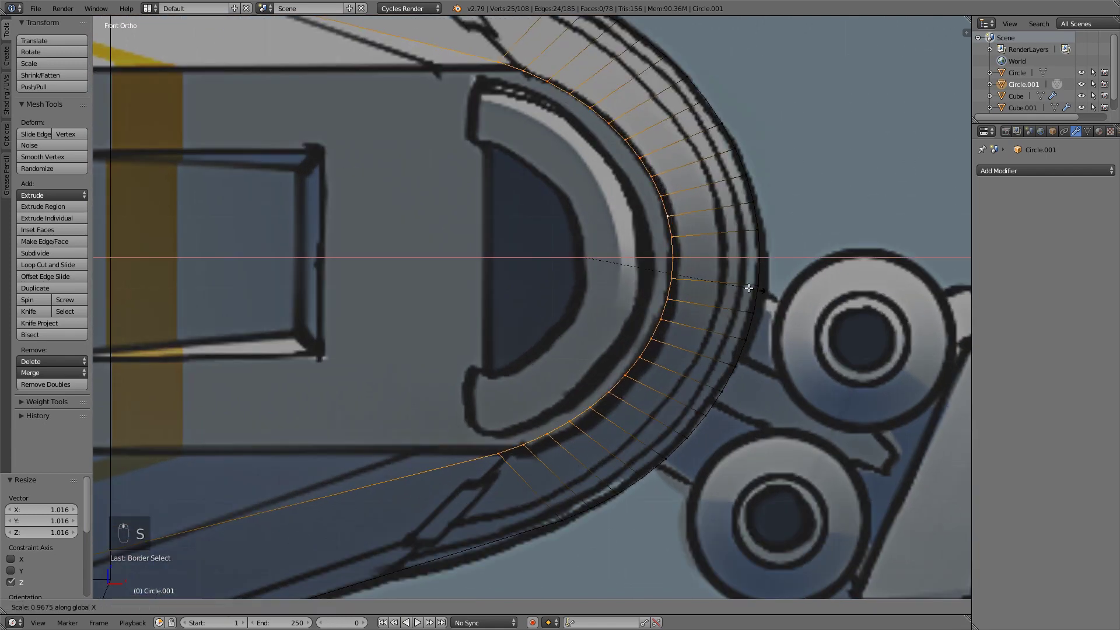
pyautogui.click(734, 285)
# - Nudge the front curve outward along X and scale it 1.026 along X to follow the intake outline
pyautogui.moveTo(621, 258); pyautogui.dragTo(626, 258)
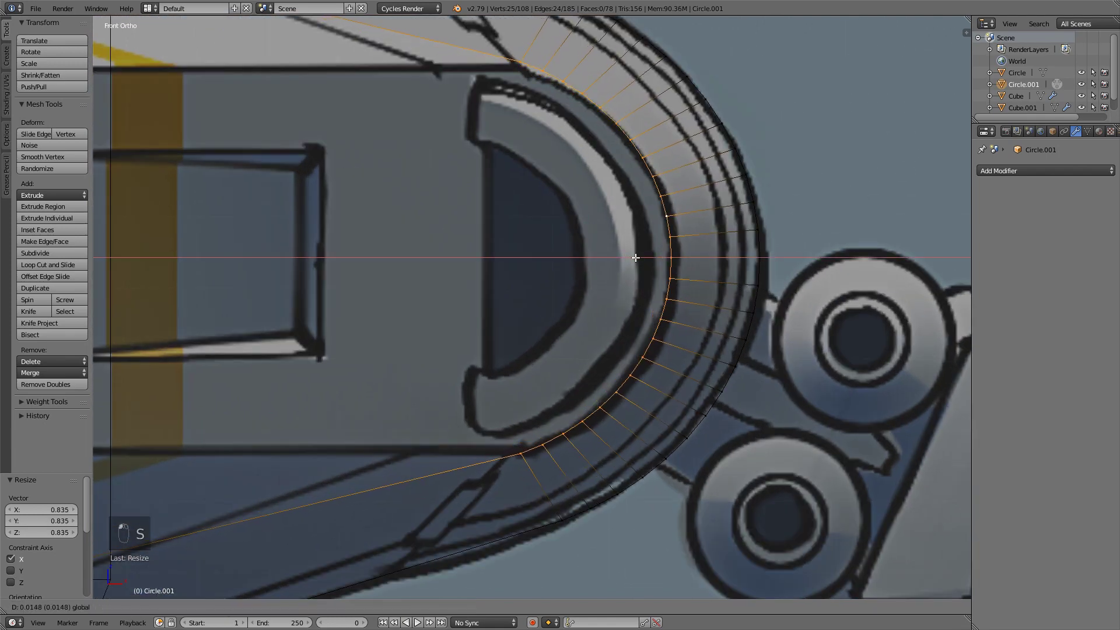
pyautogui.click(705, 268)
pyautogui.press('s')
pyautogui.click(694, 250)
# - Check the front curve against the reference's upper and lower panel lines and scale it 0.992 along Z
pyautogui.keyDown('shift'); pyautogui.moveTo(523, 62); pyautogui.dragTo(676, 181, button='middle'); pyautogui.keyUp('shift')
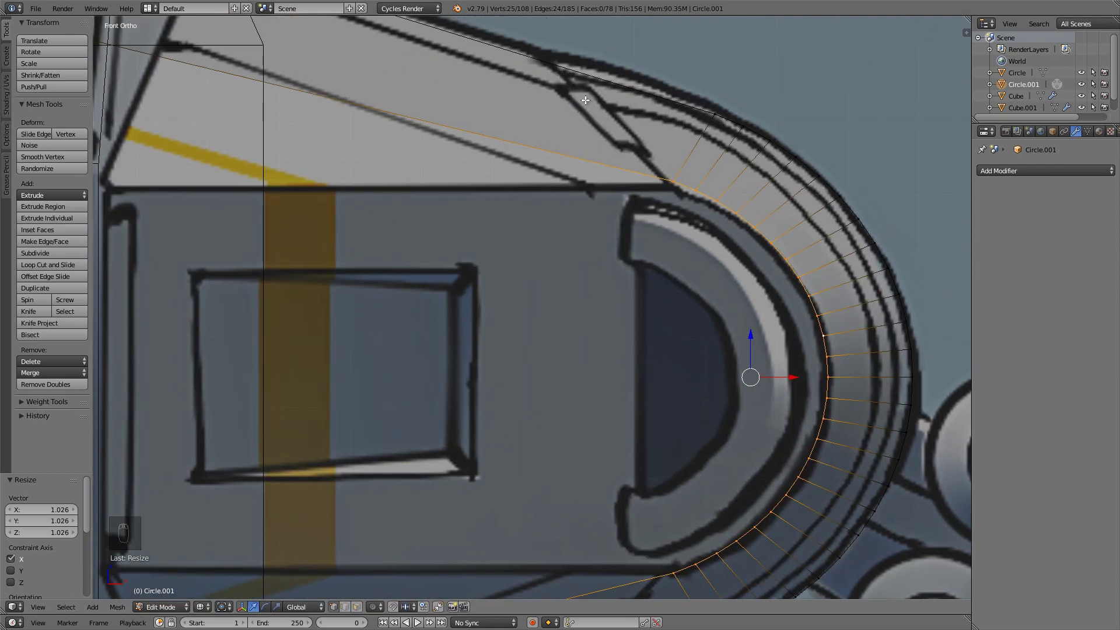
pyautogui.scroll(-2, 646, 155)
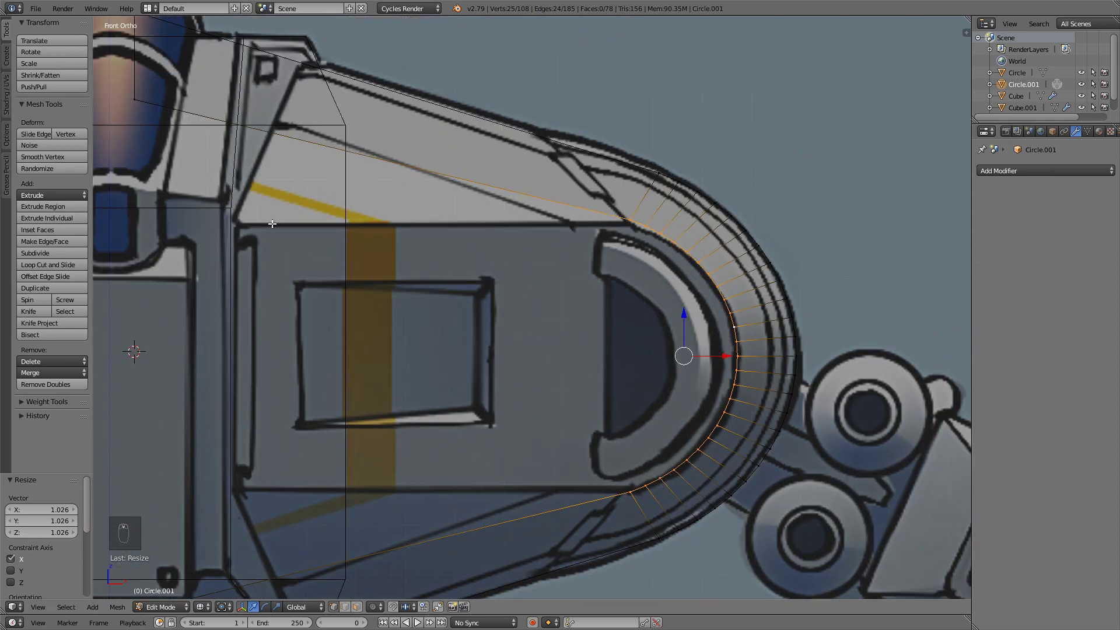
pyautogui.keyDown('shift'); pyautogui.moveTo(478, 559); pyautogui.dragTo(530, 361, button='middle'); pyautogui.keyUp('shift')
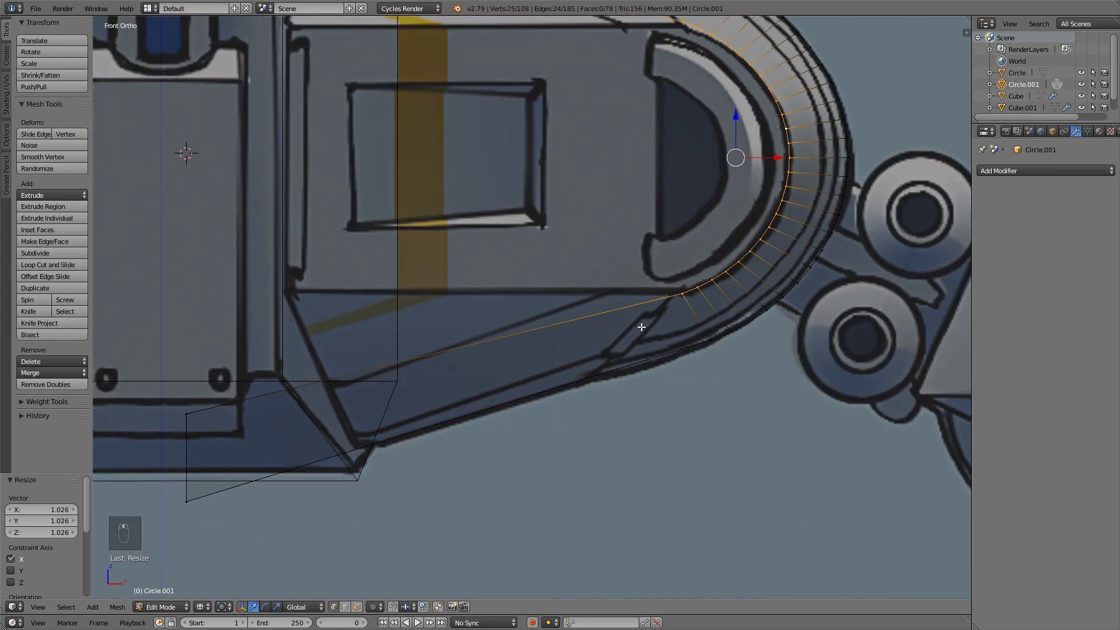
pyautogui.moveTo(697, 262)
pyautogui.keyDown('shift'); pyautogui.mouseDown(button='middle')
pyautogui.moveTo(501, 378)
pyautogui.moveTo(501, 392)
pyautogui.mouseUp(button='middle'); pyautogui.keyUp('shift')
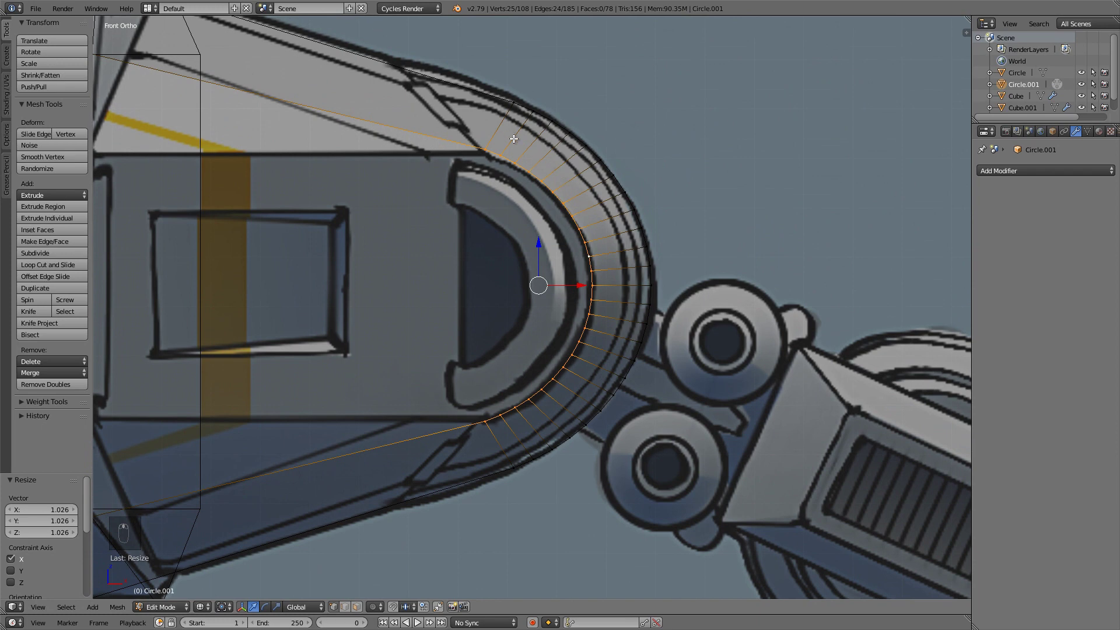
pyautogui.scroll(3, 548, 192)
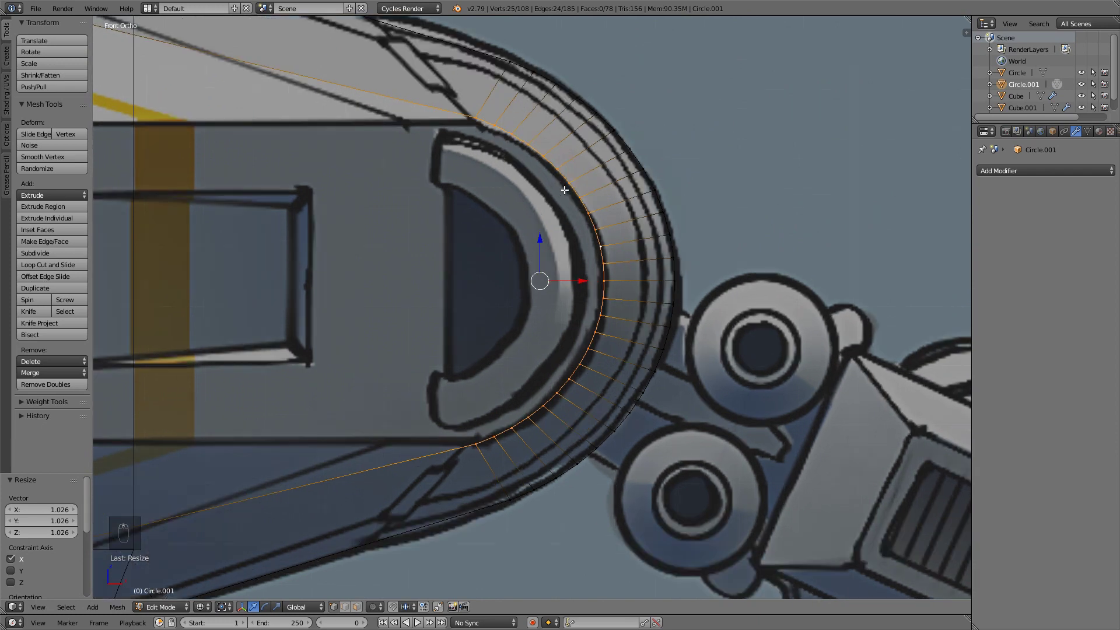
pyautogui.press('s')
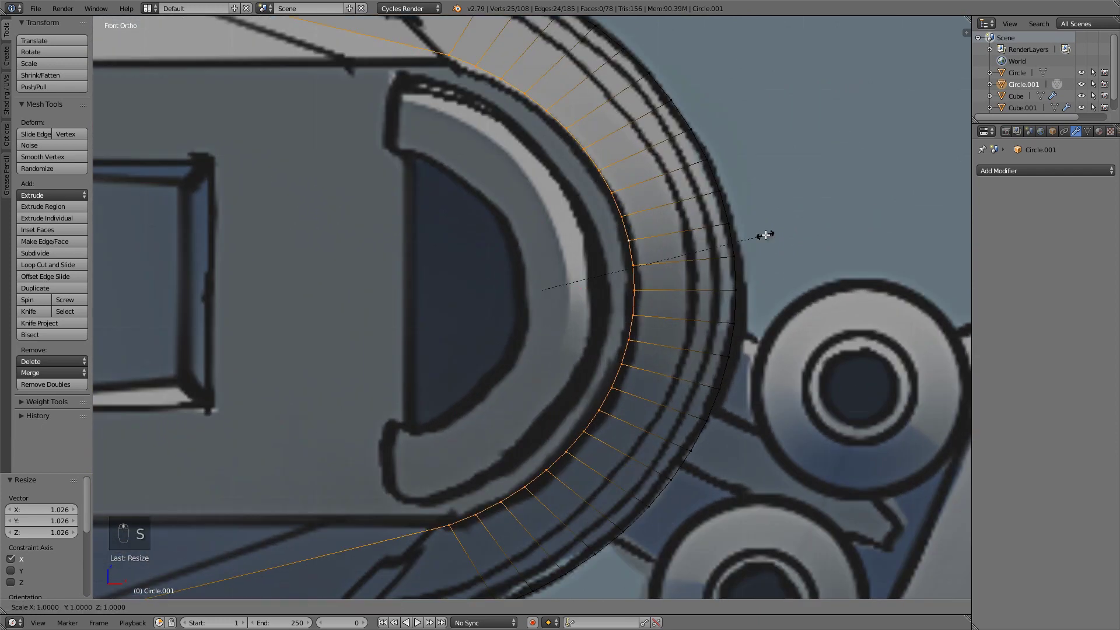
pyautogui.press('z')
pyautogui.click(764, 236)
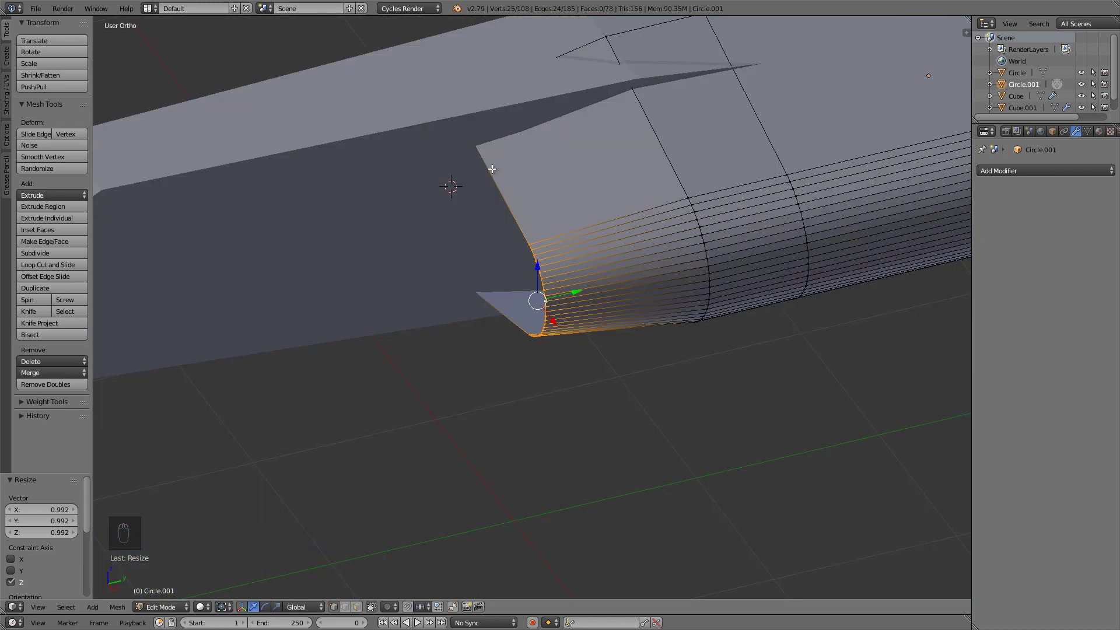
# - Snap the 3D cursor midway between the rear loop's two inner end vertices and select the whole rear loop
pyautogui.scroll(-4, 600, 208)
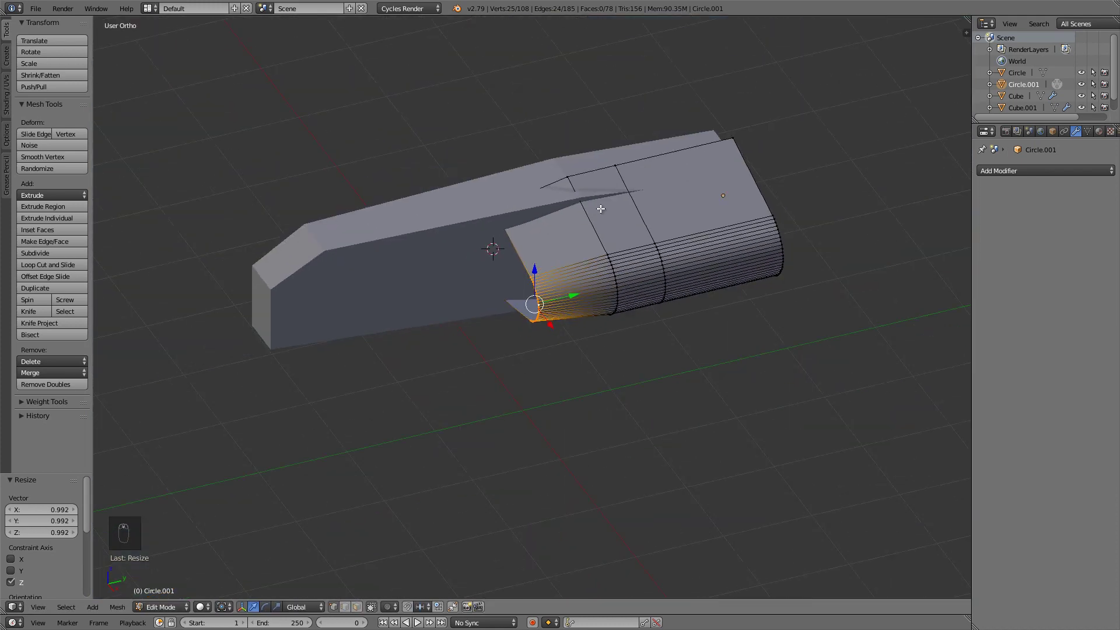
pyautogui.moveTo(558, 195); pyautogui.dragTo(535, 200, button='middle')
pyautogui.keyDown('shift'); pyautogui.moveTo(758, 363); pyautogui.dragTo(596, 289, button='middle'); pyautogui.keyUp('shift')
pyautogui.scroll(2, 596, 289)
pyautogui.rightClick(706, 313)
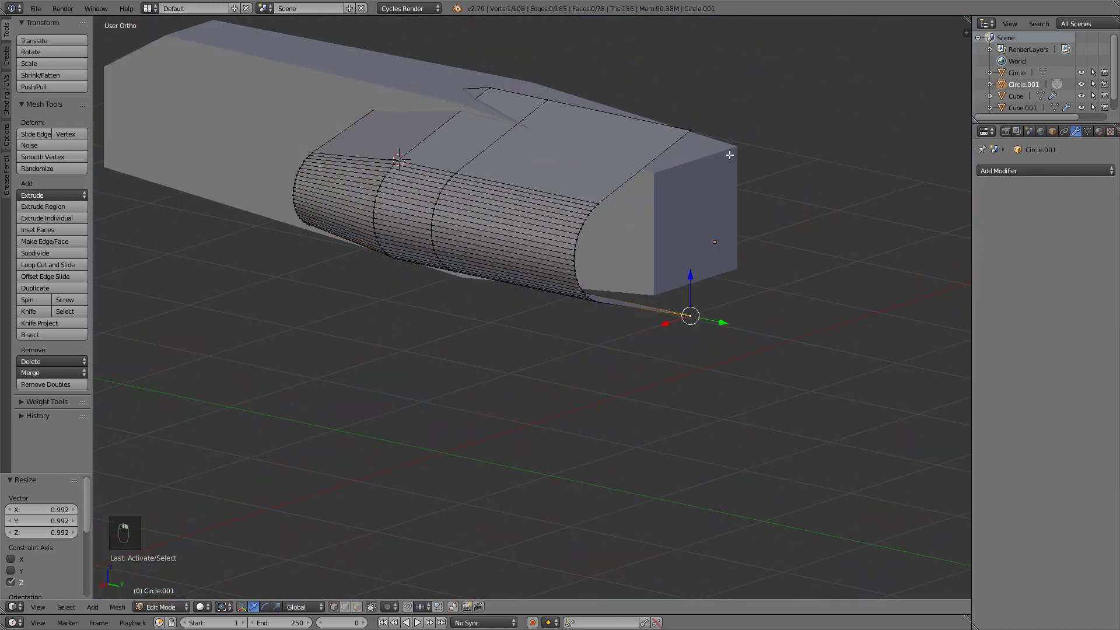
pyautogui.moveTo(729, 125); pyautogui.dragTo(712, 144, button='middle')
pyautogui.keyDown('shift'); pyautogui.rightClick(698, 145); pyautogui.keyUp('shift')
pyautogui.hotkey('shift', 's')
pyautogui.click(736, 145)
pyautogui.keyDown('alt'); pyautogui.rightClick(639, 182); pyautogui.keyUp('alt')
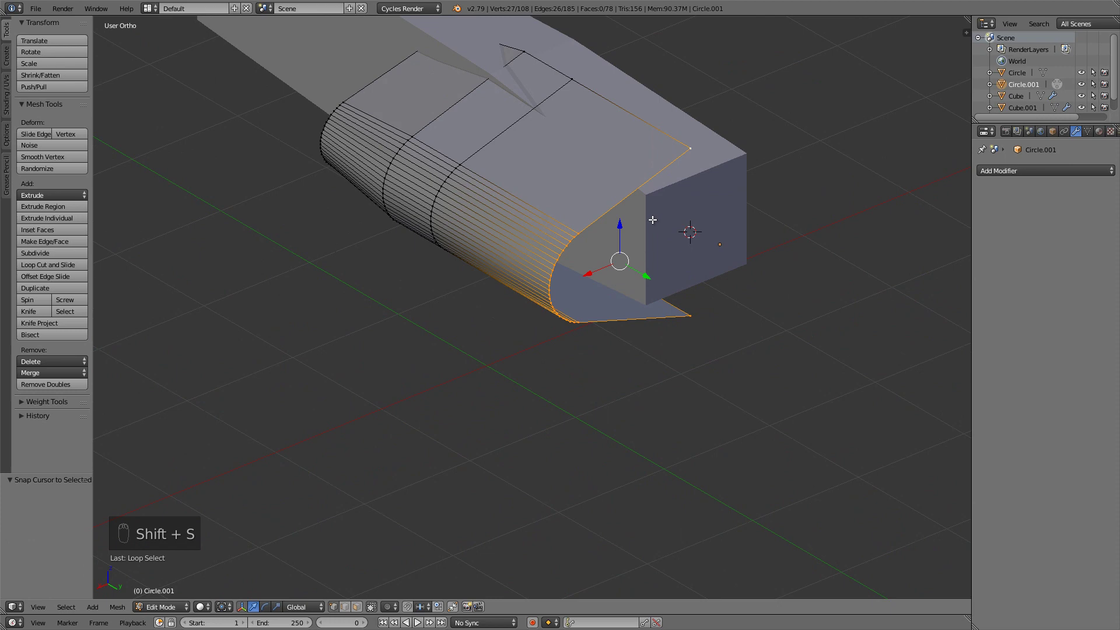
# - In the back reference, scale the rear loop by 0.933 with the 3D cursor as pivot point
pyautogui.press('ctrl+KP_1')
pyautogui.scroll(4, 652, 220)
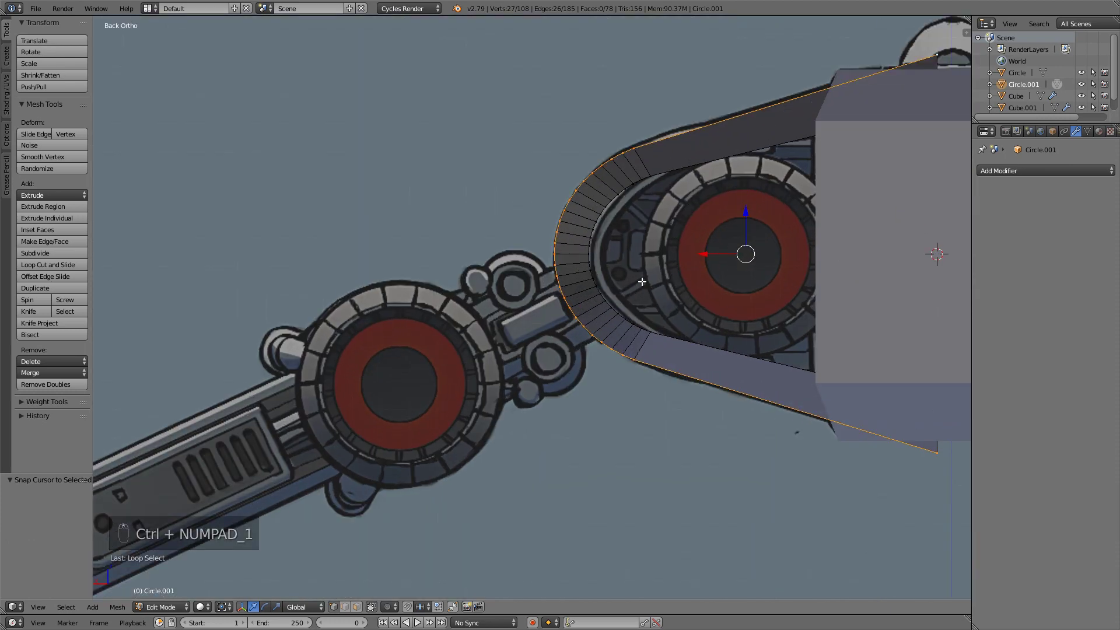
pyautogui.keyDown('shift'); pyautogui.moveTo(675, 275); pyautogui.dragTo(483, 294, button='middle'); pyautogui.keyUp('shift')
pyautogui.click(230, 606)
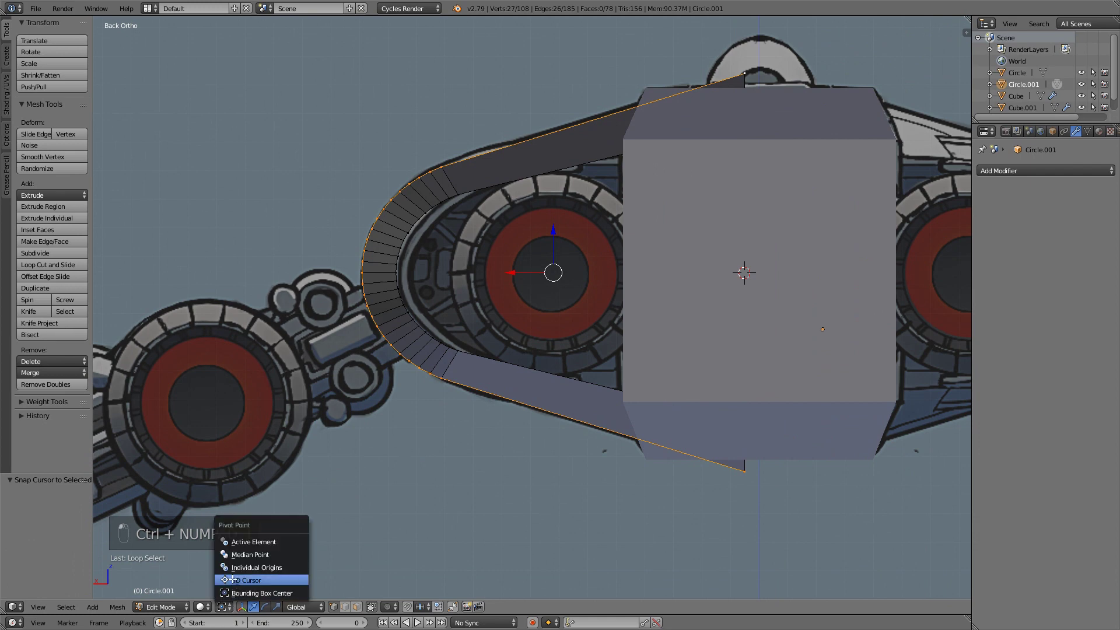
pyautogui.click(257, 568)
pyautogui.scroll(2, 518, 487)
pyautogui.press('s')
pyautogui.click(467, 468)
# - Display the mesh as wireframe and fine-tune the rear loop's scale against the reference, finishing with a factor of 1.020
pyautogui.press('z')
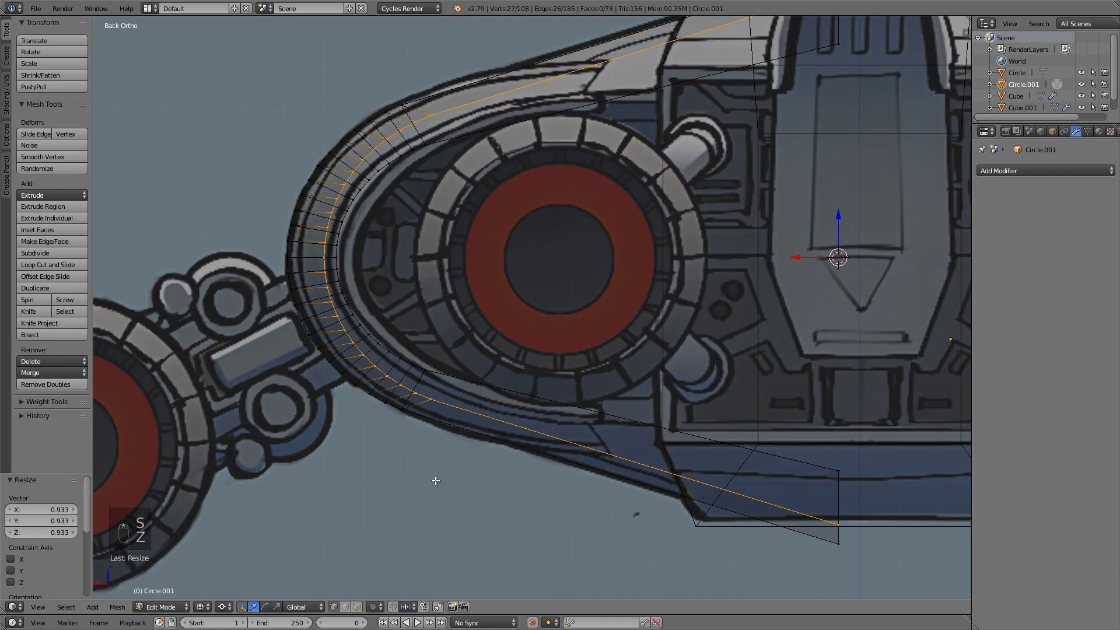
pyautogui.press('s')
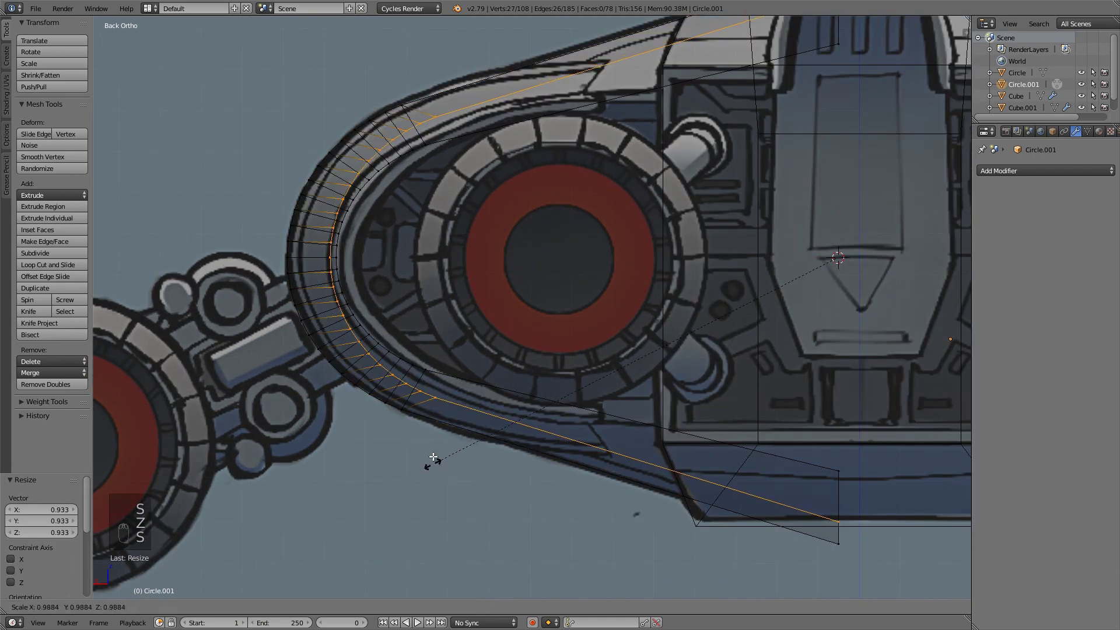
pyautogui.click(426, 465)
pyautogui.press('s')
pyautogui.click(412, 472)
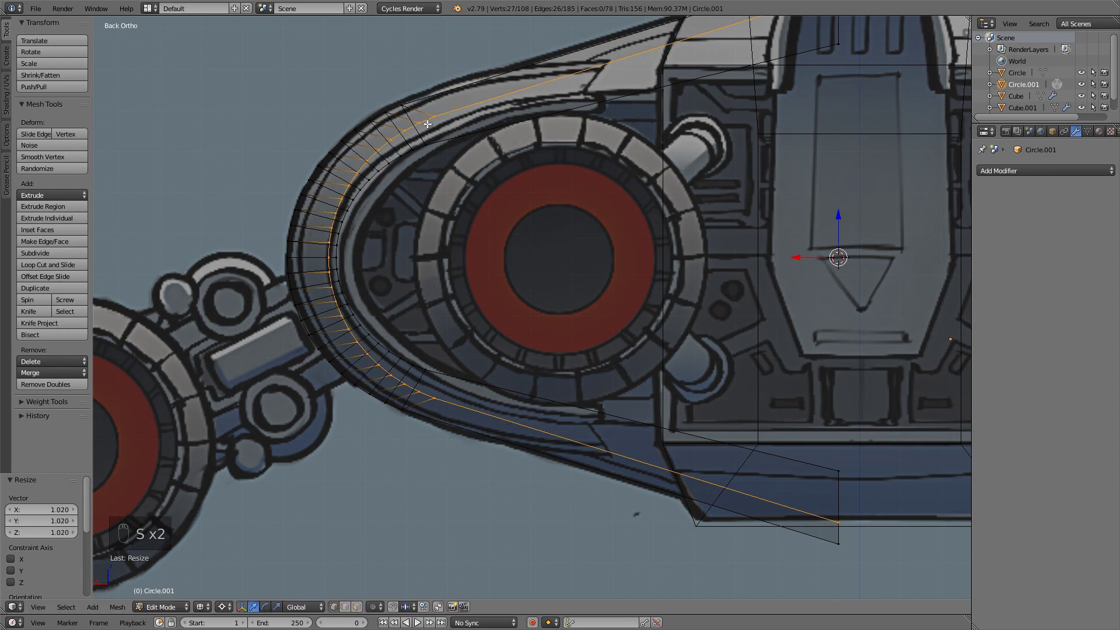
# - In the side view, scale the housing's rear loop by 0.886 along Z to match the reference's rear slope
pyautogui.press('KP_1')
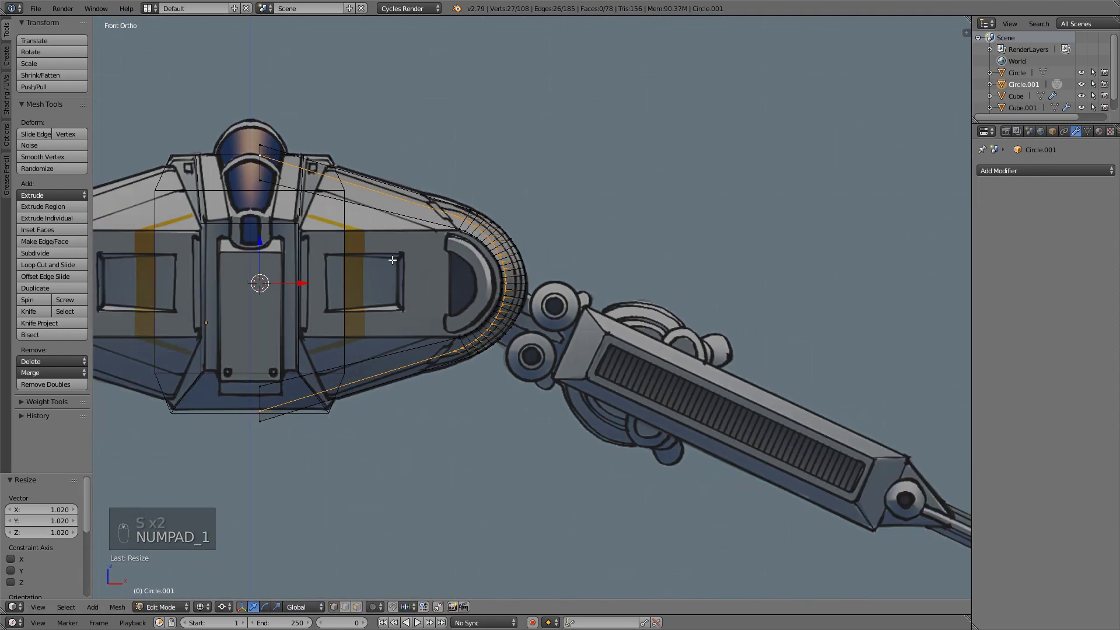
pyautogui.press('KP_3')
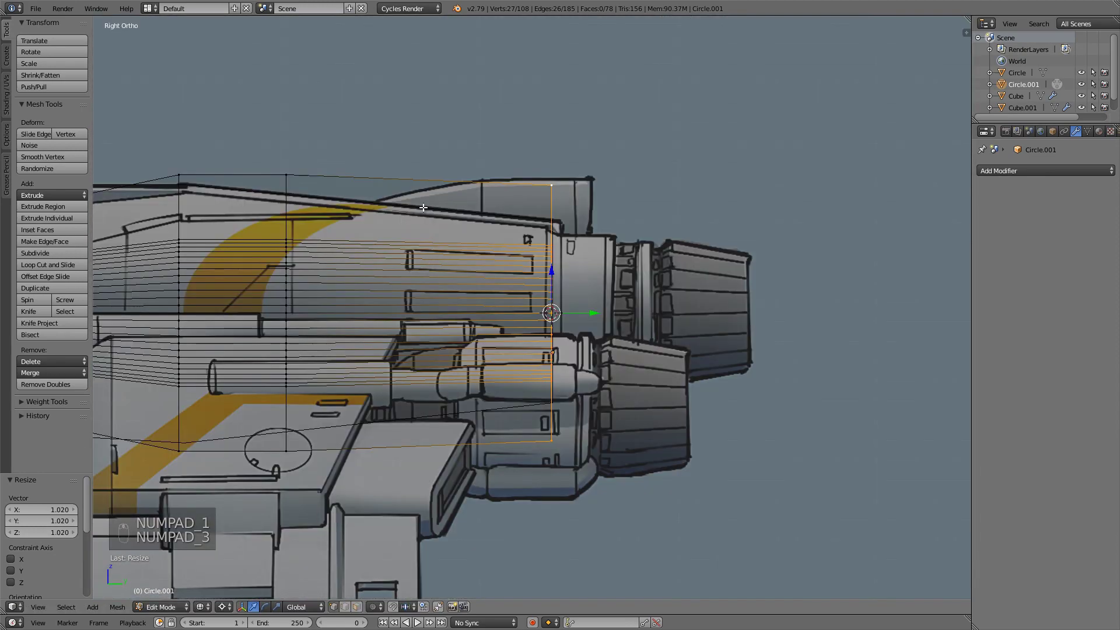
pyautogui.press('z')
pyautogui.scroll(1, 405, 195)
pyautogui.keyDown('shift'); pyautogui.moveTo(441, 210); pyautogui.dragTo(590, 236, button='middle'); pyautogui.keyUp('shift')
pyautogui.press('s')
pyautogui.press('z')
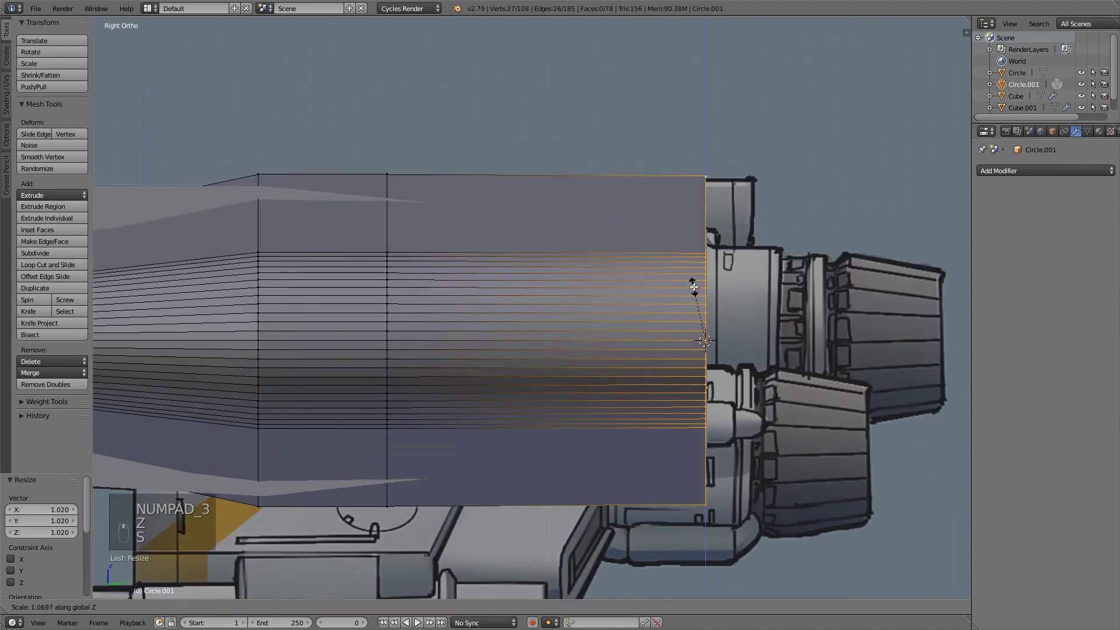
pyautogui.press('s')
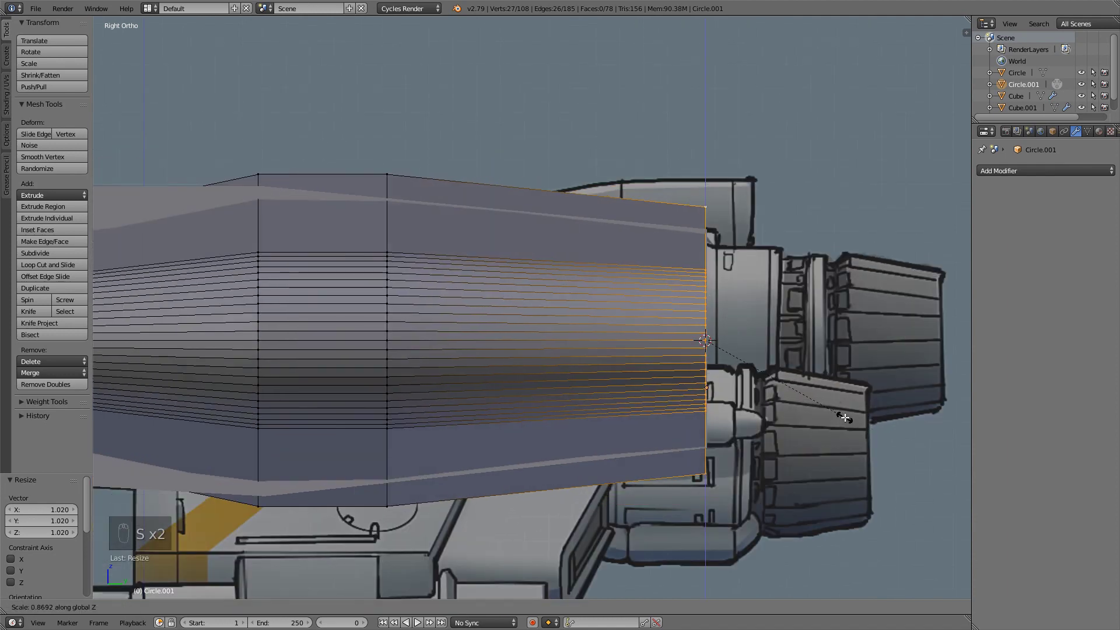
pyautogui.click(845, 418)
# - Fine-tune the rear loop's height against the reference by scaling it 1.006 along Z, and deselect everything
pyautogui.scroll(2, 702, 192)
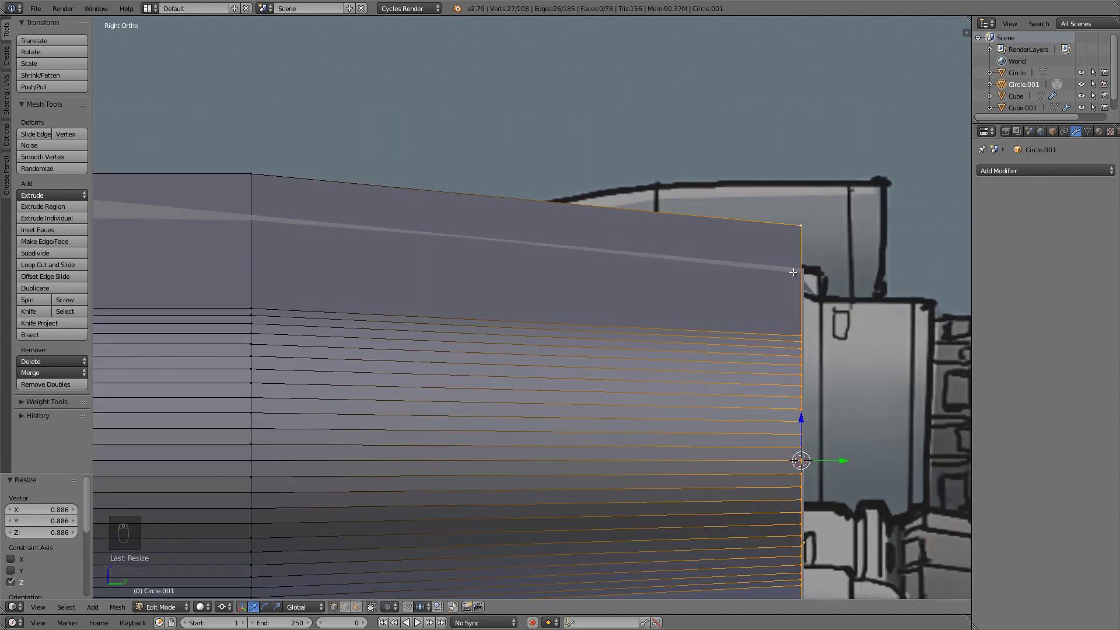
pyautogui.keyDown('shift'); pyautogui.moveTo(745, 292); pyautogui.dragTo(631, 280, button='middle'); pyautogui.keyUp('shift')
pyautogui.scroll(1, 835, 297)
pyautogui.press('s')
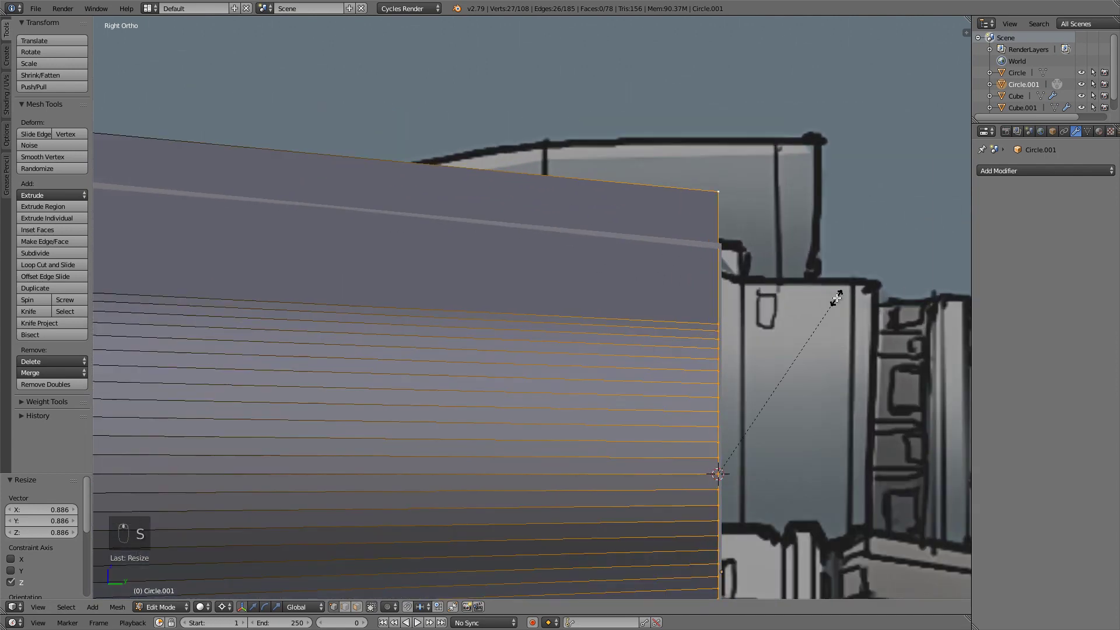
pyautogui.press('z')
pyautogui.click(838, 298)
pyautogui.scroll(-2, 439, 268)
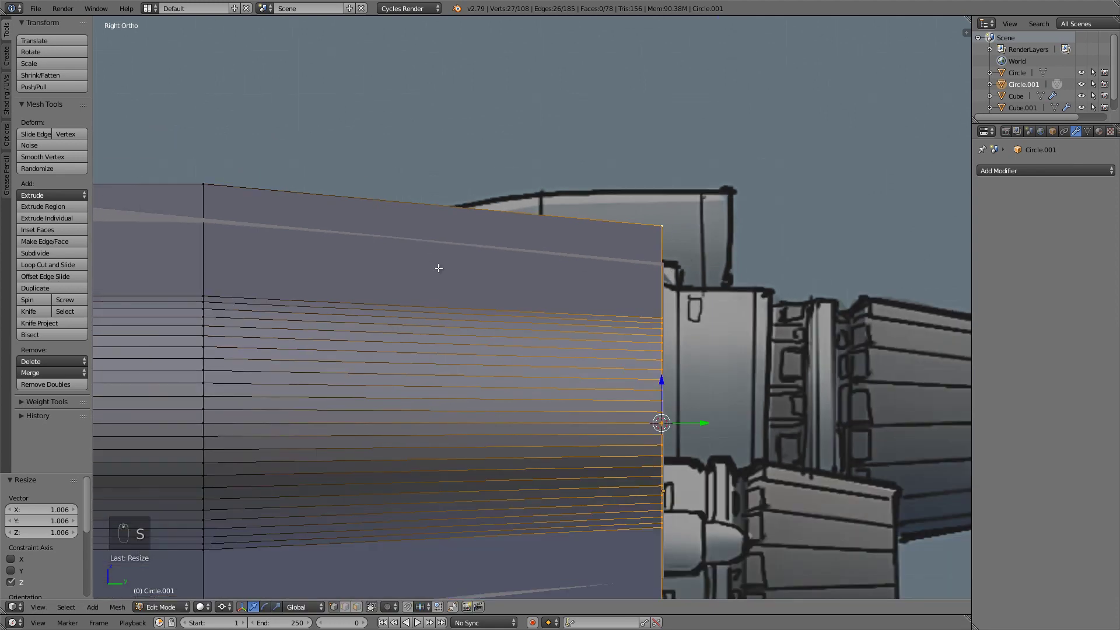
pyautogui.keyDown('shift'); pyautogui.moveTo(382, 243); pyautogui.dragTo(711, 232, button='middle'); pyautogui.keyUp('shift')
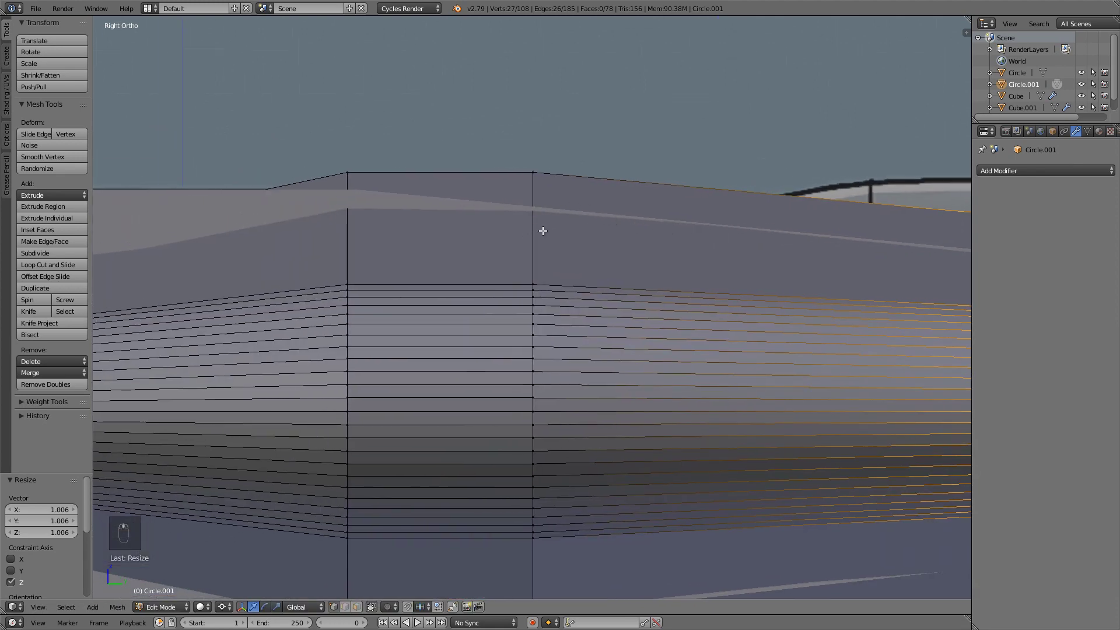
pyautogui.press('z')
pyautogui.press('z')
pyautogui.moveTo(456, 217); pyautogui.dragTo(540, 239, button='middle')
pyautogui.press('a')
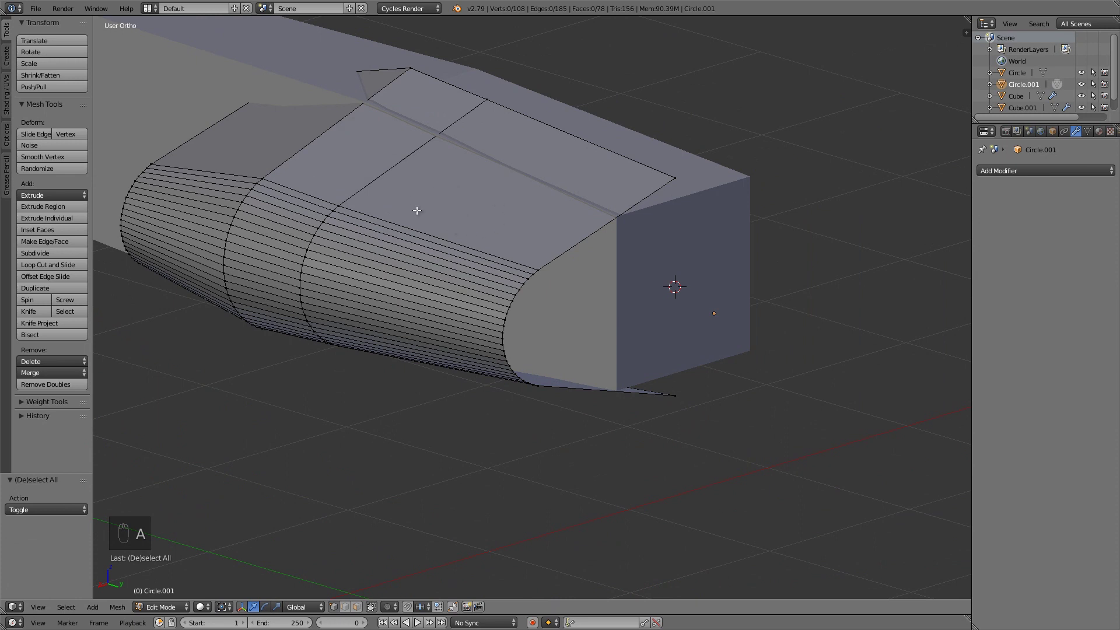
# - Select the upper straight edge of the housing's front loop and extrude it -2.226 along Y towards the cockpit in the top view
pyautogui.keyDown('shift'); pyautogui.moveTo(417, 210); pyautogui.dragTo(539, 253, button='middle'); pyautogui.keyUp('shift')
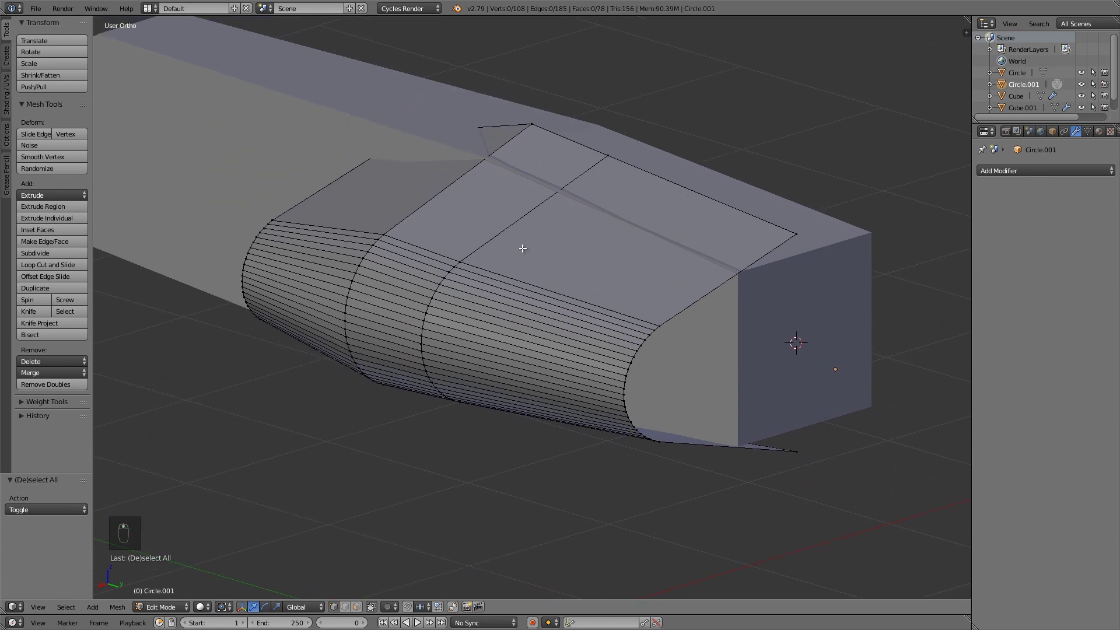
pyautogui.hotkey('ctrl', 'Tab')
pyautogui.click(373, 220)
pyautogui.rightClick(328, 187)
pyautogui.moveTo(327, 187); pyautogui.dragTo(410, 234, button='middle')
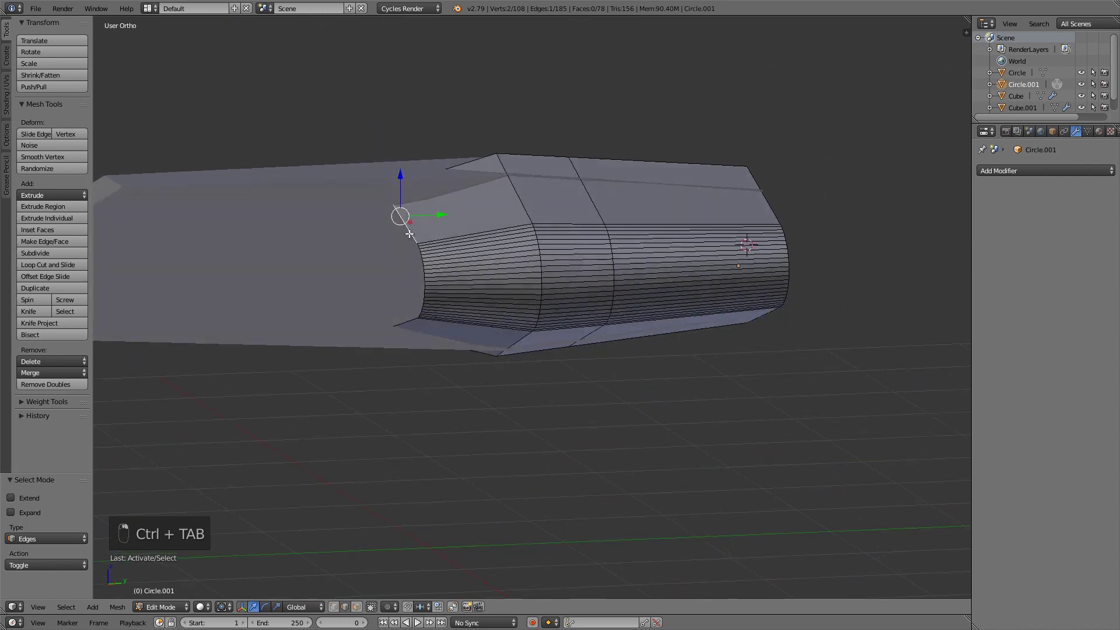
pyautogui.press('KP_7')
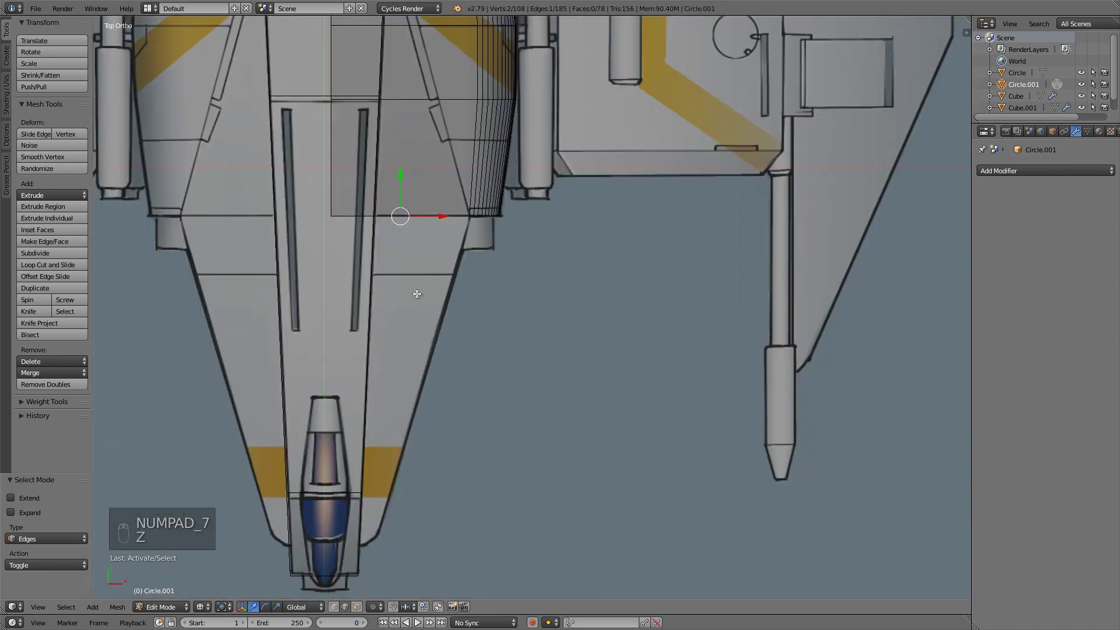
pyautogui.press('z')
pyautogui.press('e')
pyautogui.click(587, 487)
# - Slide the extruded edge's outer vertex inward by a factor of 0.685 so the panel follows the nose outline
pyautogui.scroll(6, 575, 275)
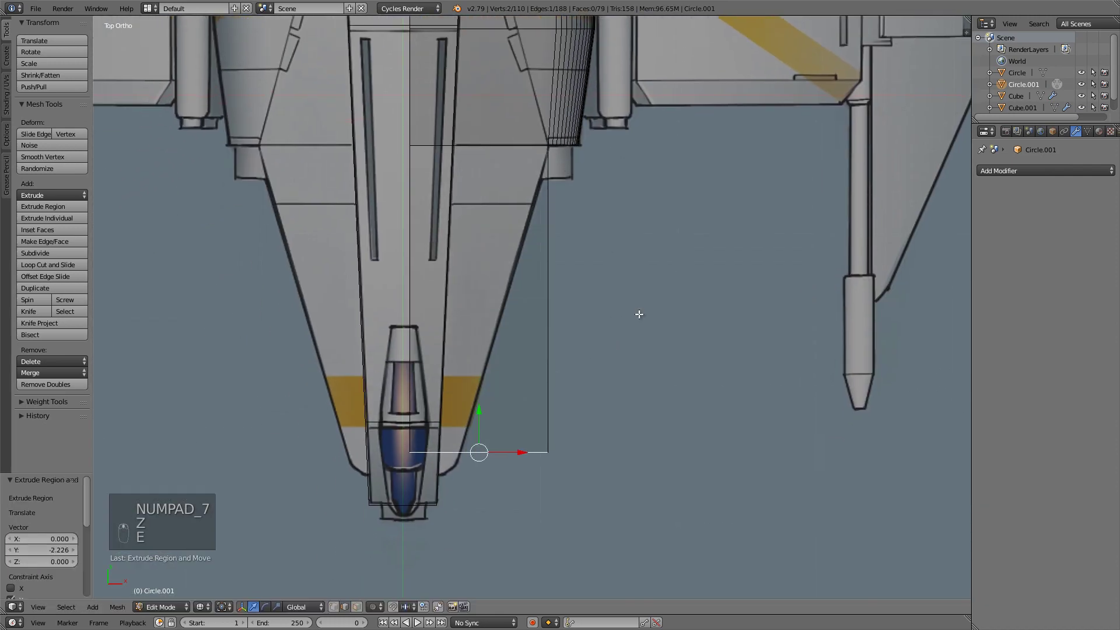
pyautogui.moveTo(585, 217); pyautogui.dragTo(588, 272)
pyautogui.hotkey('ctrl', 'Tab')
pyautogui.click(706, 304)
pyautogui.rightClick(728, 315)
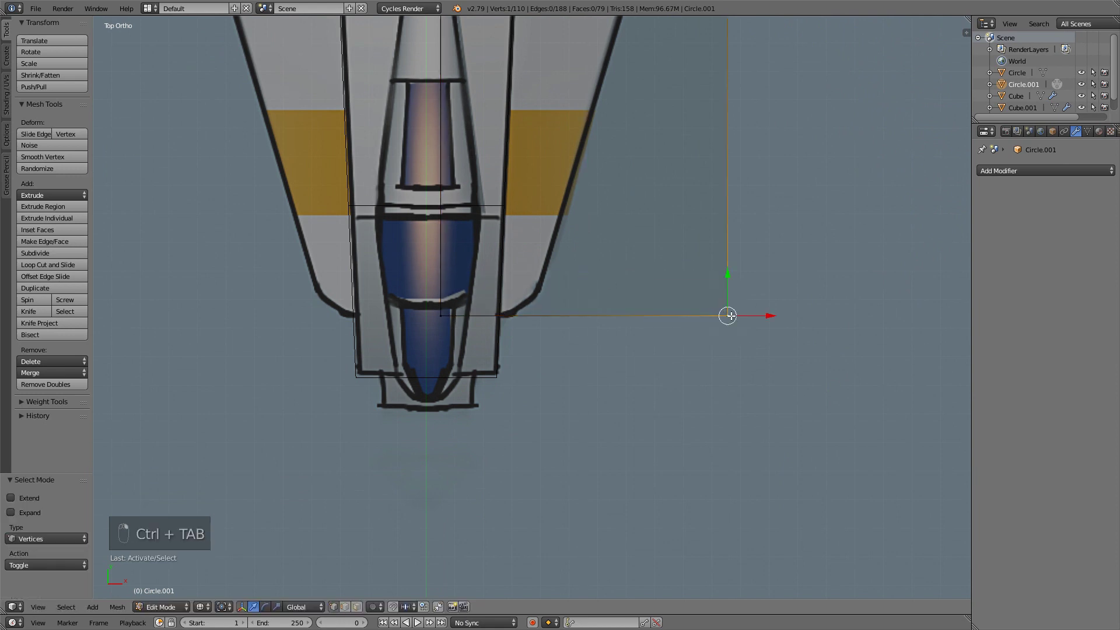
pyautogui.press('g')
pyautogui.press('g')
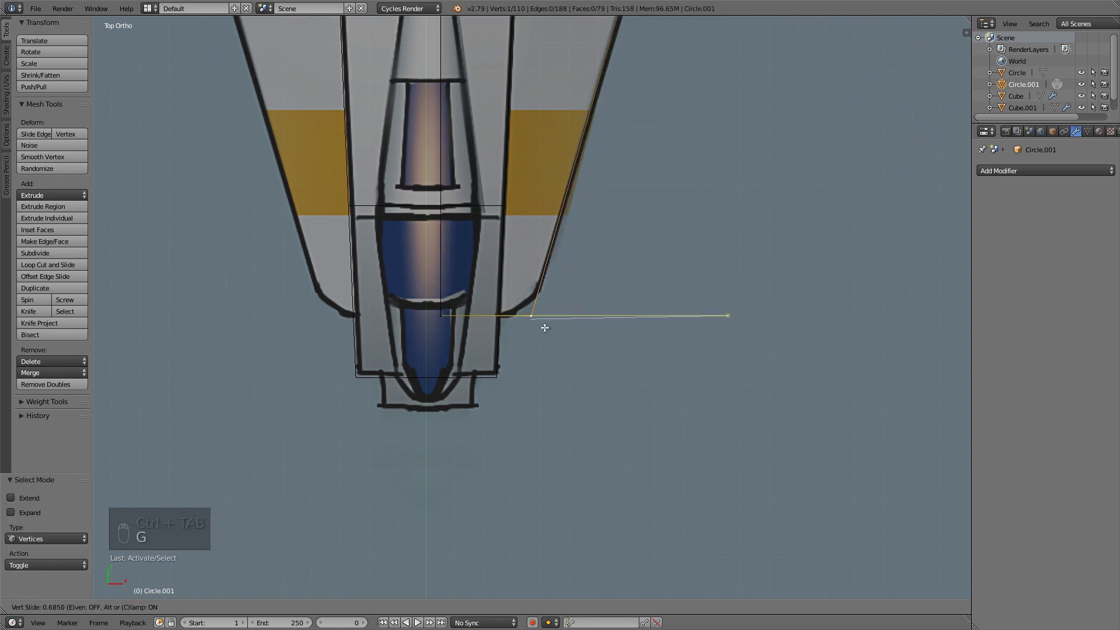
pyautogui.click(542, 324)
# - Select both front vertices of the extruded nose panel and move them -0.170 along Z in the side view
pyautogui.press('z')
pyautogui.scroll(-4, 658, 329)
pyautogui.moveTo(658, 329); pyautogui.dragTo(551, 241, button='middle')
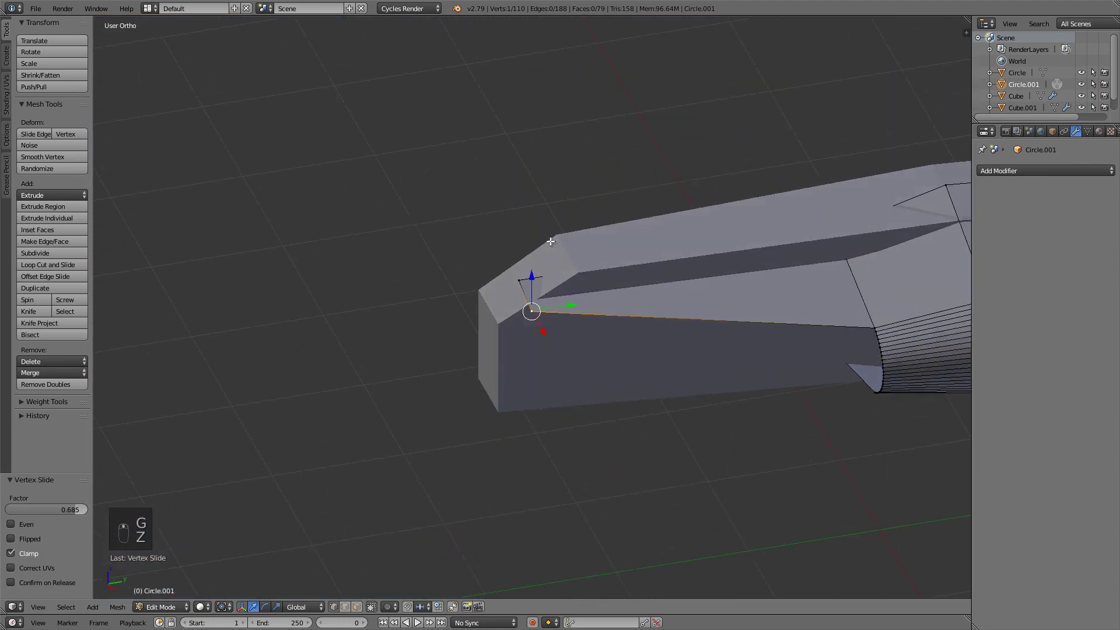
pyautogui.keyDown('shift'); pyautogui.rightClick(518, 276); pyautogui.keyUp('shift')
pyautogui.press('KP_1')
pyautogui.press('KP_3')
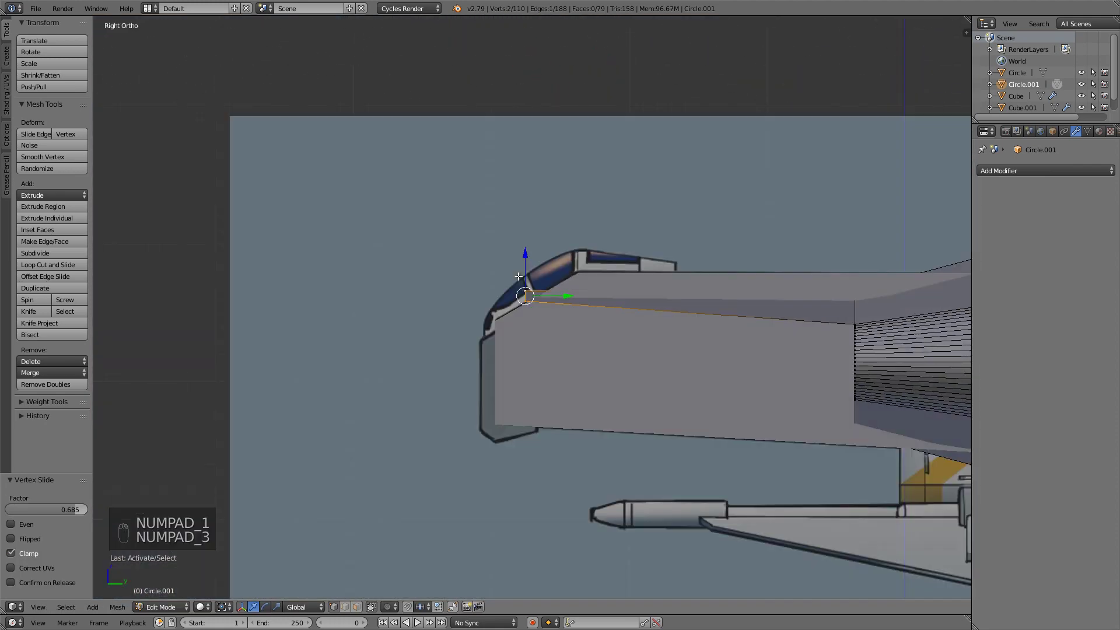
pyautogui.press('z')
pyautogui.scroll(2, 439, 237)
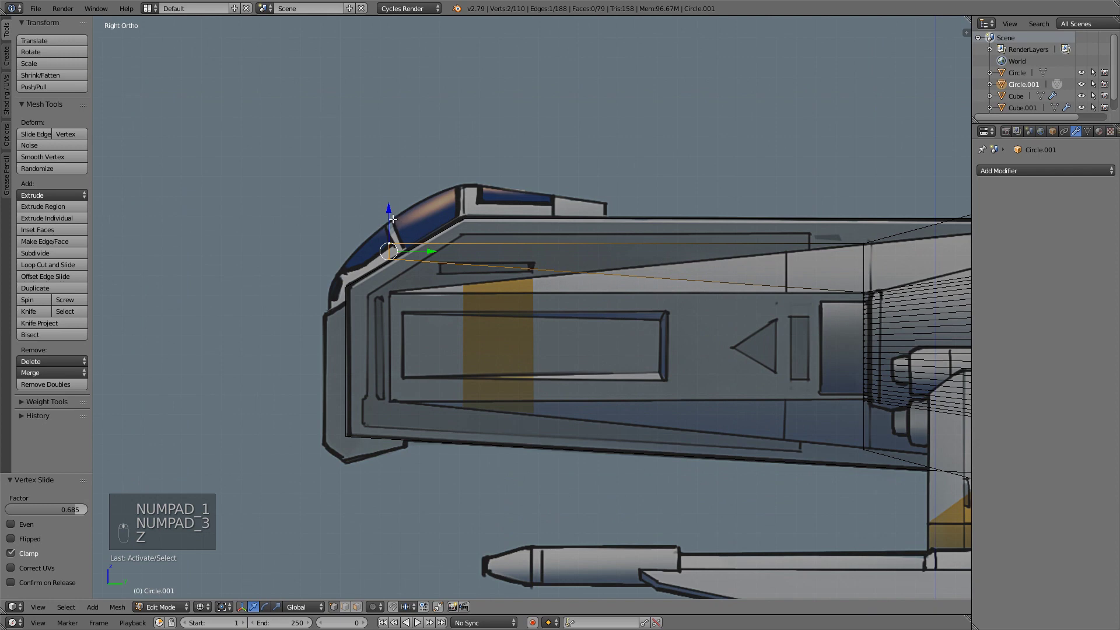
pyautogui.moveTo(381, 212); pyautogui.dragTo(394, 242)
# - Snap the 3D cursor to the vertex where the nose panel's outer edge meets the housing's front loop
pyautogui.keyDown('shift'); pyautogui.moveTo(847, 307); pyautogui.dragTo(605, 281, button='middle'); pyautogui.keyUp('shift')
pyautogui.scroll(3, 605, 281)
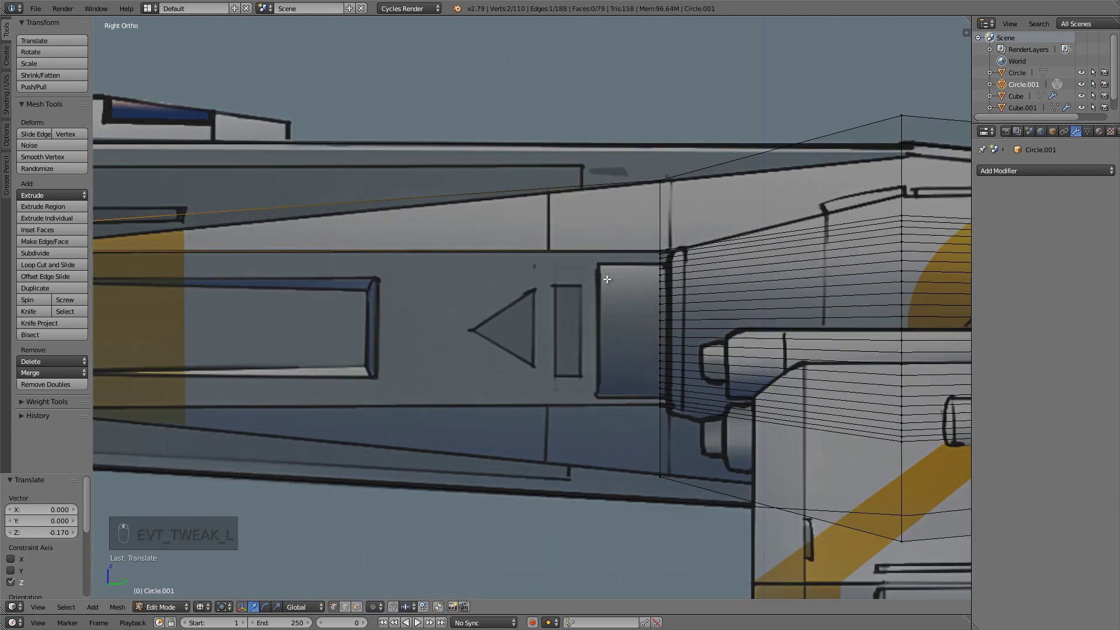
pyautogui.press('z')
pyautogui.rightClick(679, 238)
pyautogui.hotkey('shift', 's')
pyautogui.click(779, 227)
# - With the 3D cursor as pivot point, scale the nose panel's front outer vertex to 0 along Z
pyautogui.scroll(-3, 455, 267)
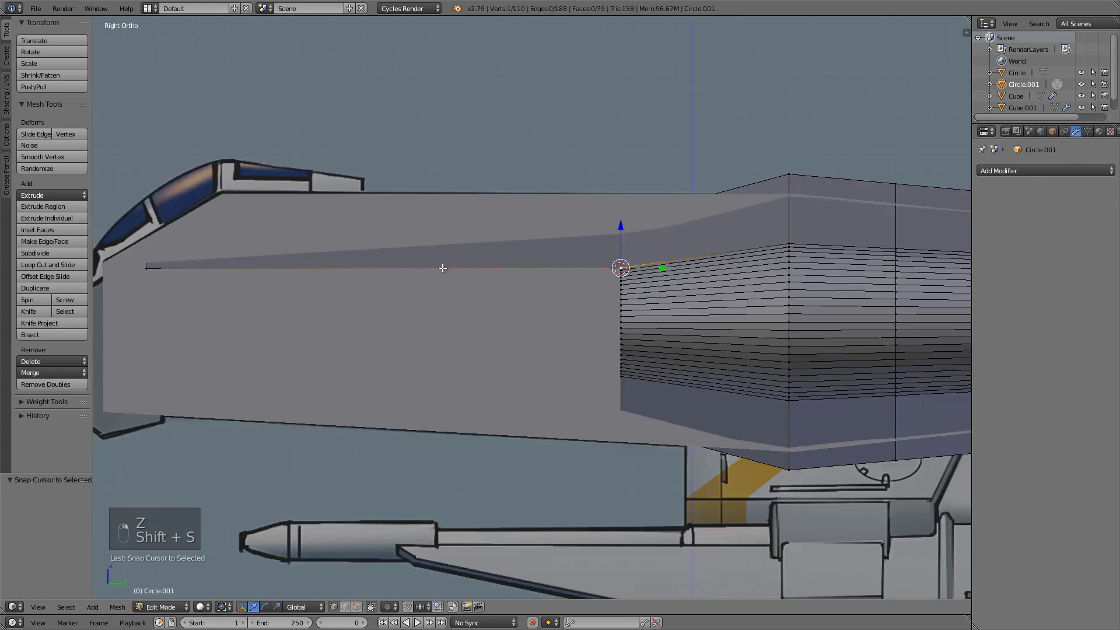
pyautogui.keyDown('shift'); pyautogui.moveTo(443, 268); pyautogui.dragTo(664, 278, button='middle'); pyautogui.keyUp('shift')
pyautogui.scroll(2, 321, 275)
pyautogui.rightClick(291, 276)
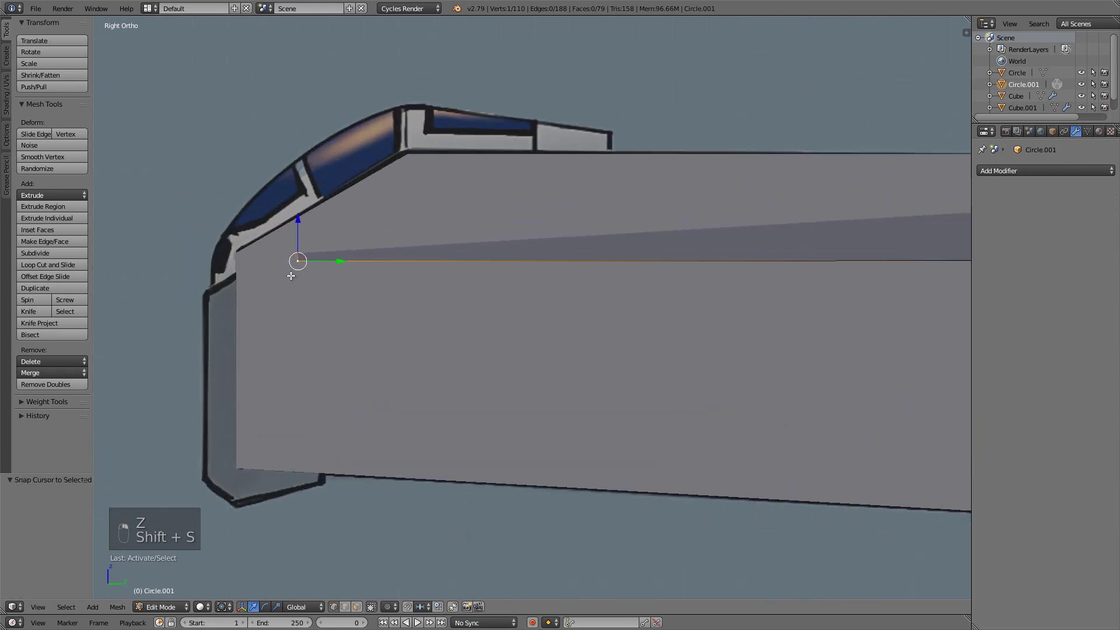
pyautogui.click(223, 606)
pyautogui.click(250, 573)
pyautogui.press('s')
pyautogui.press('z')
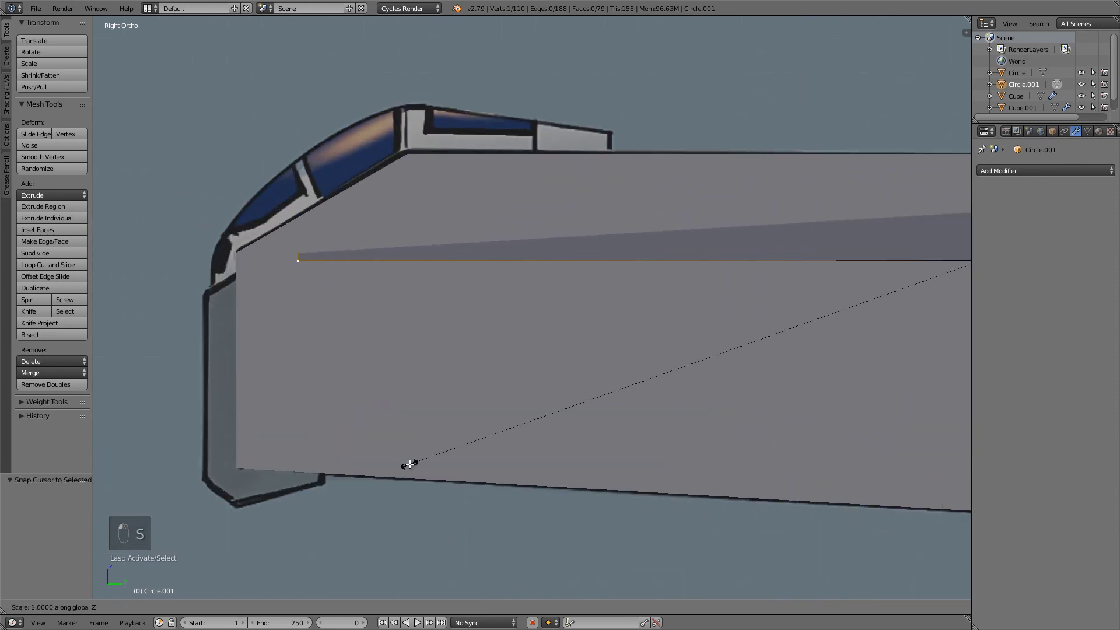
pyautogui.write('0')
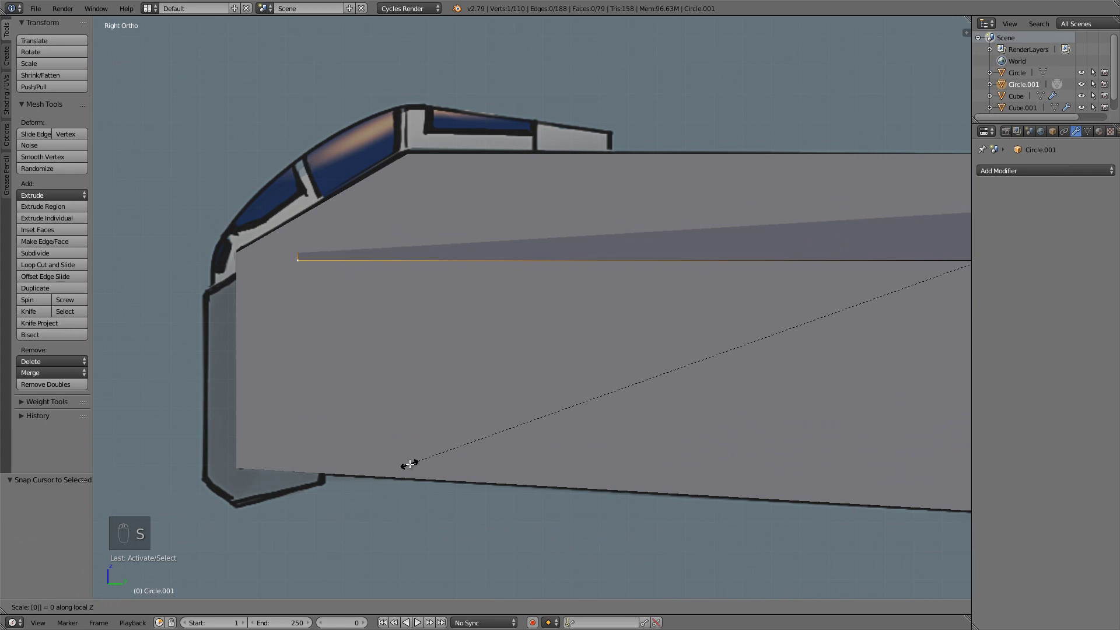
pyautogui.press('Return')
# - Add a single loop cut along the upper flat panels and slide it close to the fuselage's side
pyautogui.scroll(-3, 425, 344)
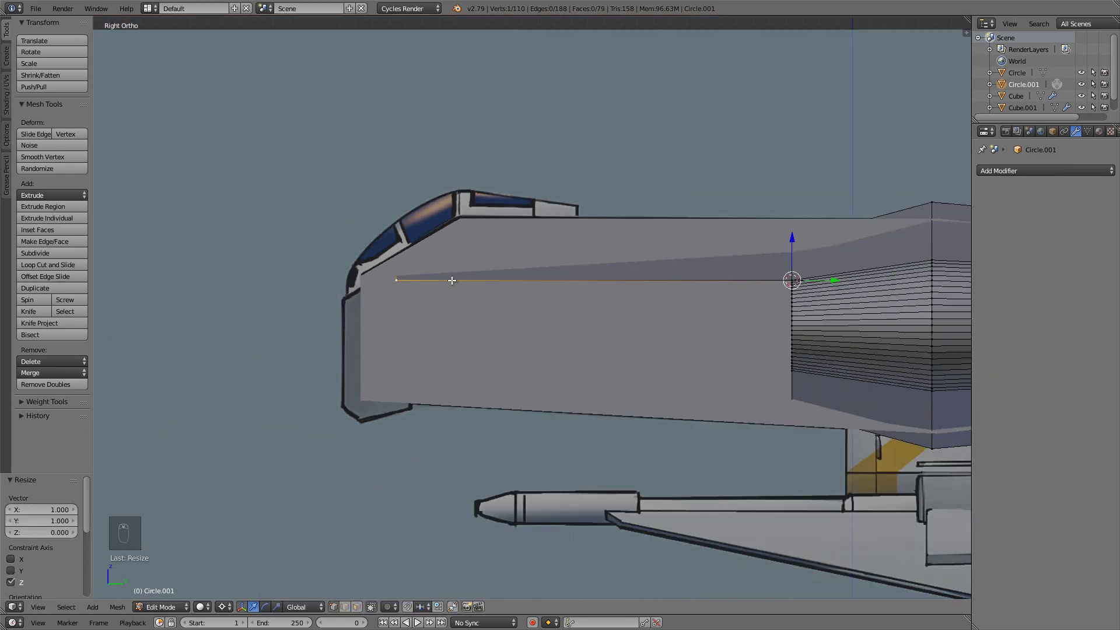
pyautogui.press('a')
pyautogui.moveTo(640, 285); pyautogui.dragTo(572, 279, button='middle')
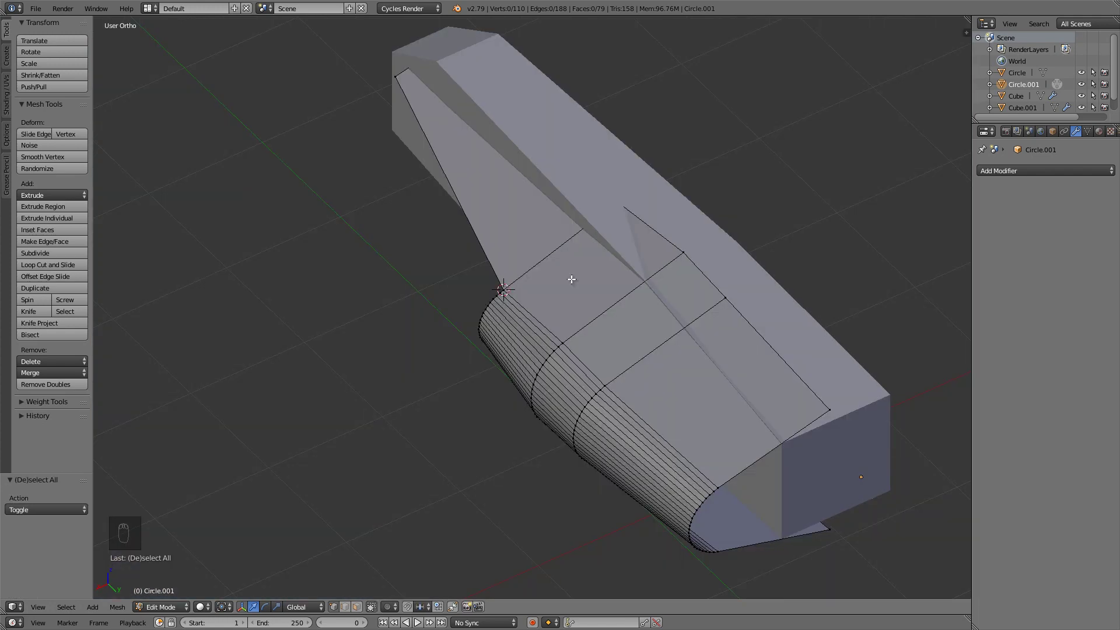
pyautogui.scroll(3, 611, 286)
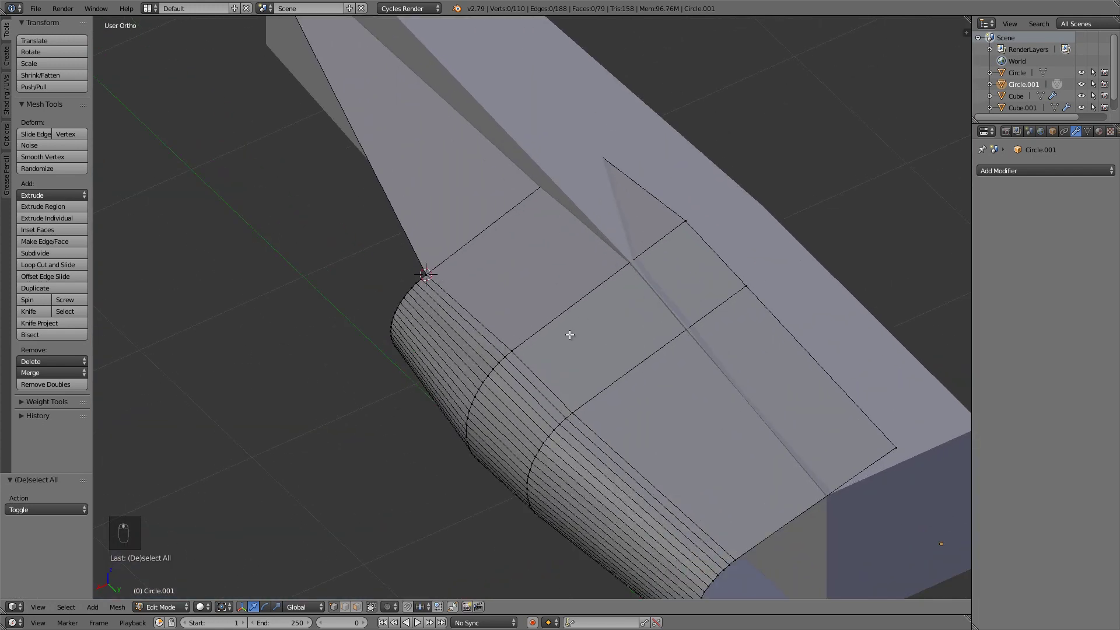
pyautogui.hotkey('ctrl', 'r')
pyautogui.click(570, 330)
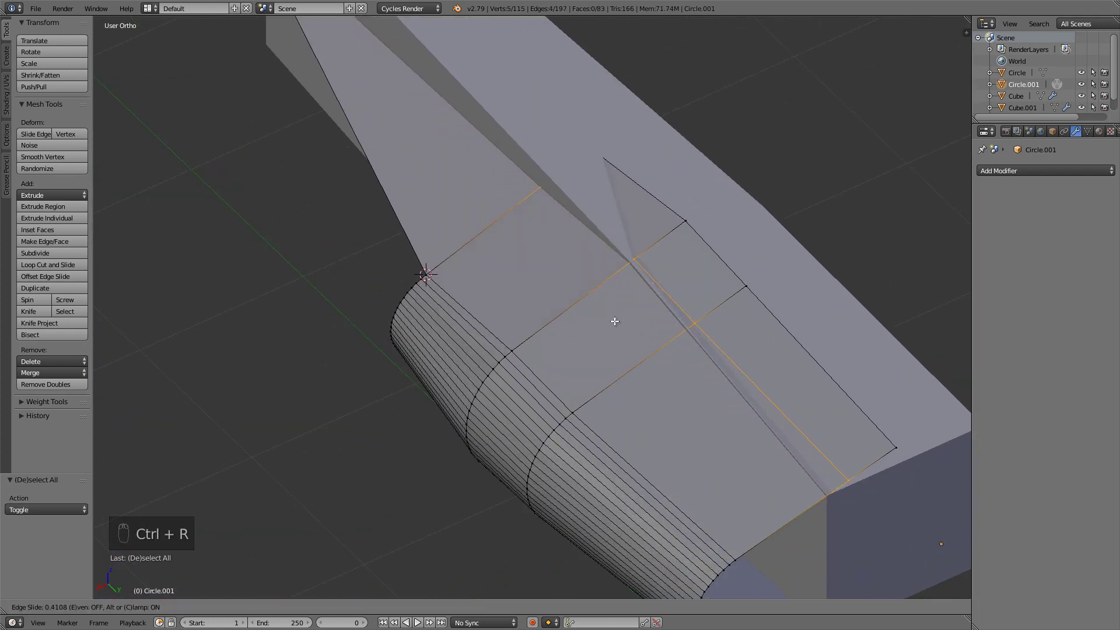
pyautogui.click(687, 337)
# - Slide the loop cut's two rearmost vertices towards the fuselage edge by factors of 0.043 and 0.173
pyautogui.moveTo(687, 337); pyautogui.dragTo(647, 292, button='middle')
pyautogui.scroll(3, 595, 268)
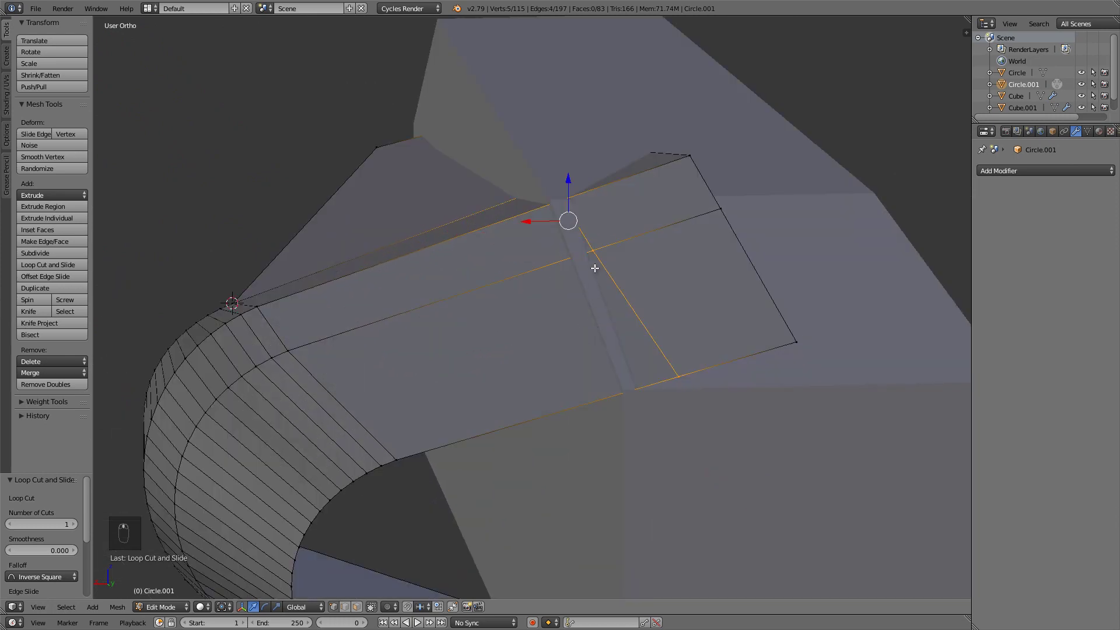
pyautogui.rightClick(650, 310)
pyautogui.scroll(3, 650, 309)
pyautogui.press('g')
pyautogui.press('g')
pyautogui.click(665, 333)
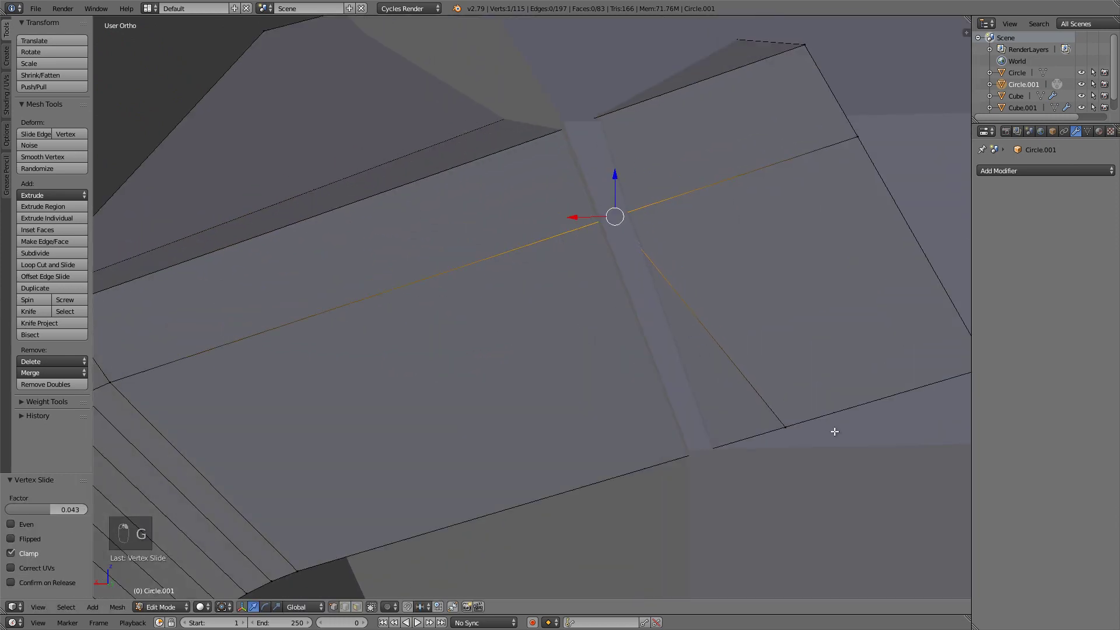
pyautogui.rightClick(786, 427)
pyautogui.press('g')
pyautogui.press('g')
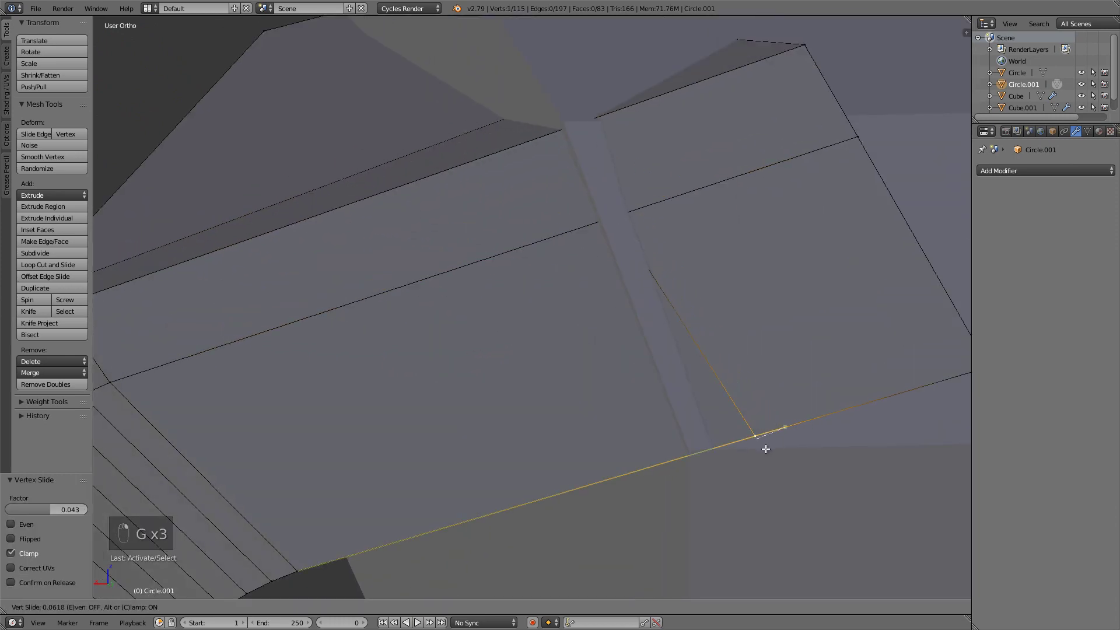
pyautogui.click(728, 460)
# - Select the strip of upper faces on the inner side of the new cut and delete those faces
pyautogui.scroll(-4, 485, 207)
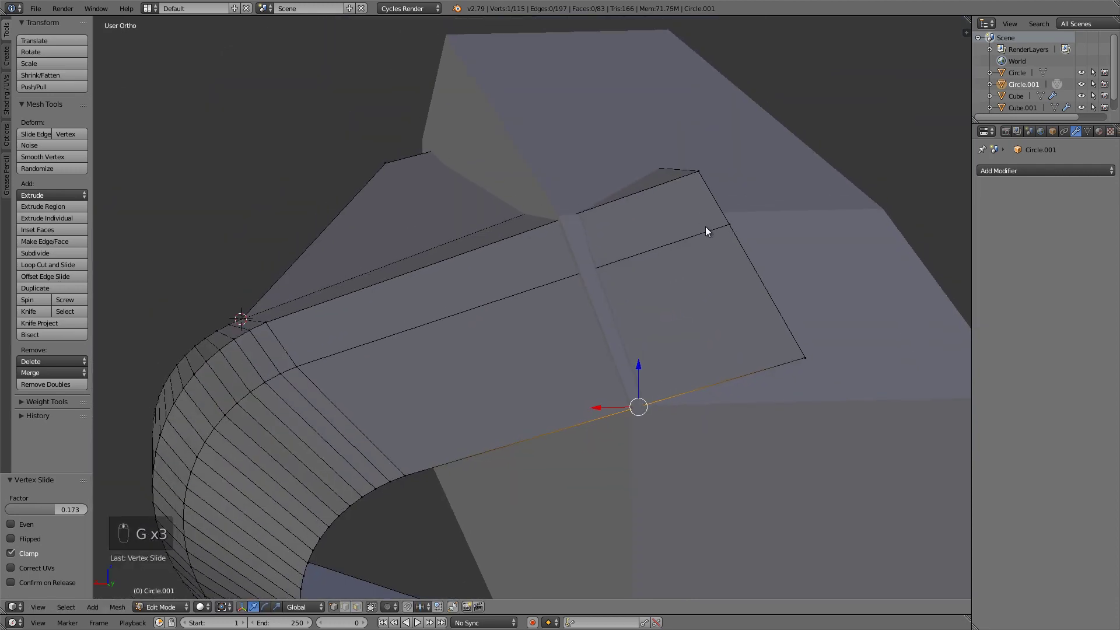
pyautogui.hotkey('ctrl', 'Tab')
pyautogui.click(698, 243)
pyautogui.keyDown('alt'); pyautogui.rightClick(677, 240); pyautogui.keyUp('alt')
pyautogui.scroll(-3, 547, 253)
pyautogui.moveTo(298, 258); pyautogui.dragTo(410, 230, button='middle')
pyautogui.press('z')
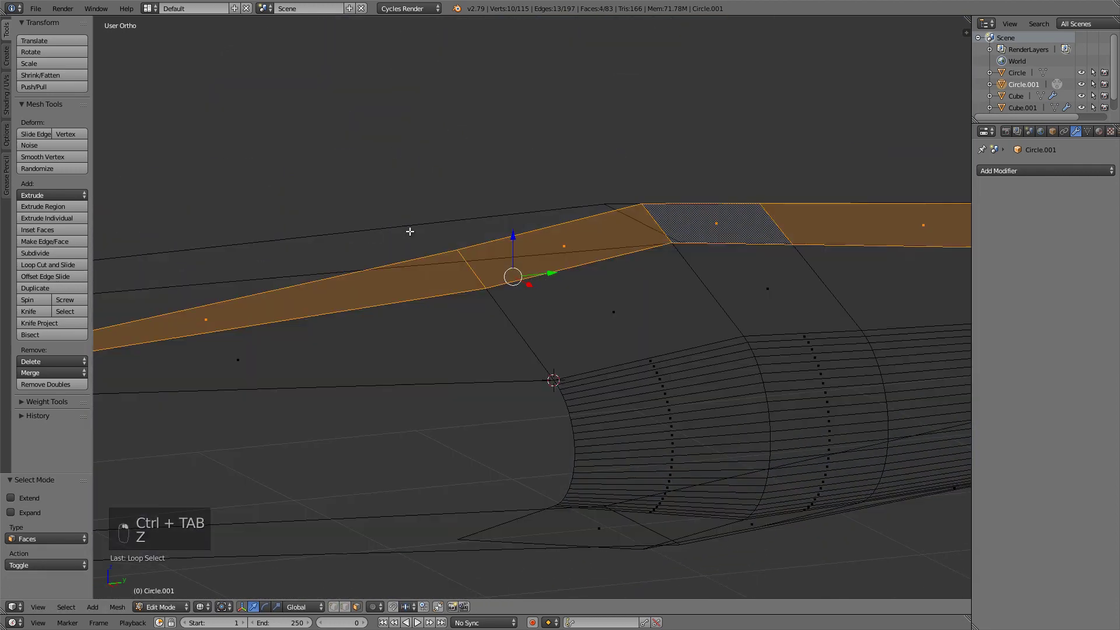
pyautogui.press('z')
pyautogui.press('x')
pyautogui.click(599, 267)
pyautogui.hotkey('ctrl', 'z')
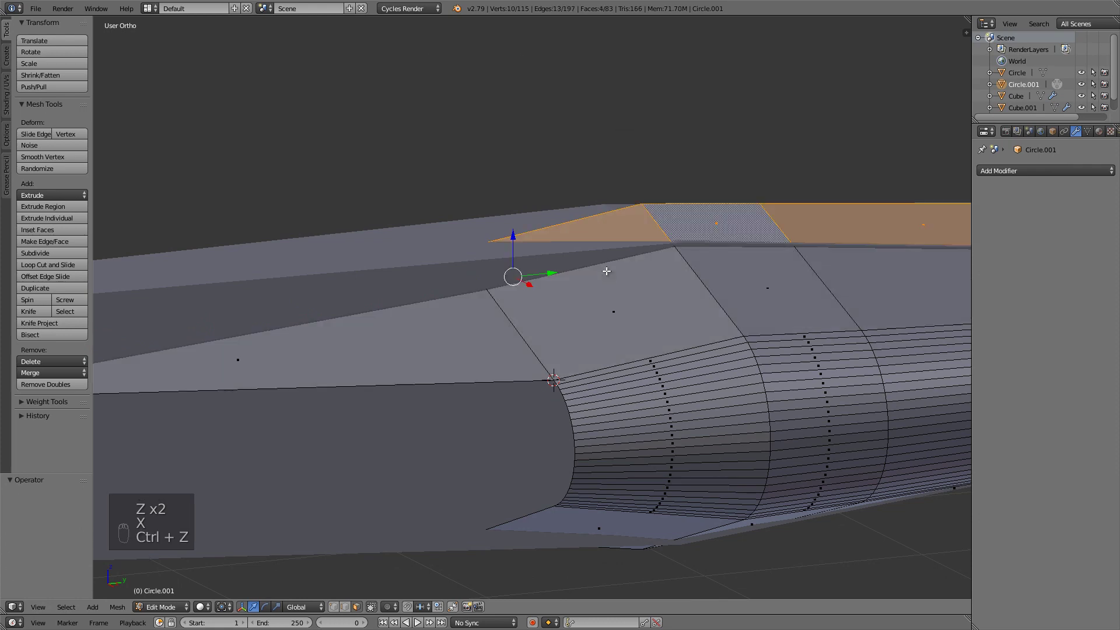
pyautogui.press('x')
pyautogui.click(604, 262)
# - Select the horizontal edge loop along the middle of the engine housing's rounded side and rip it to split the housing in two
pyautogui.moveTo(604, 263); pyautogui.dragTo(690, 290, button='middle')
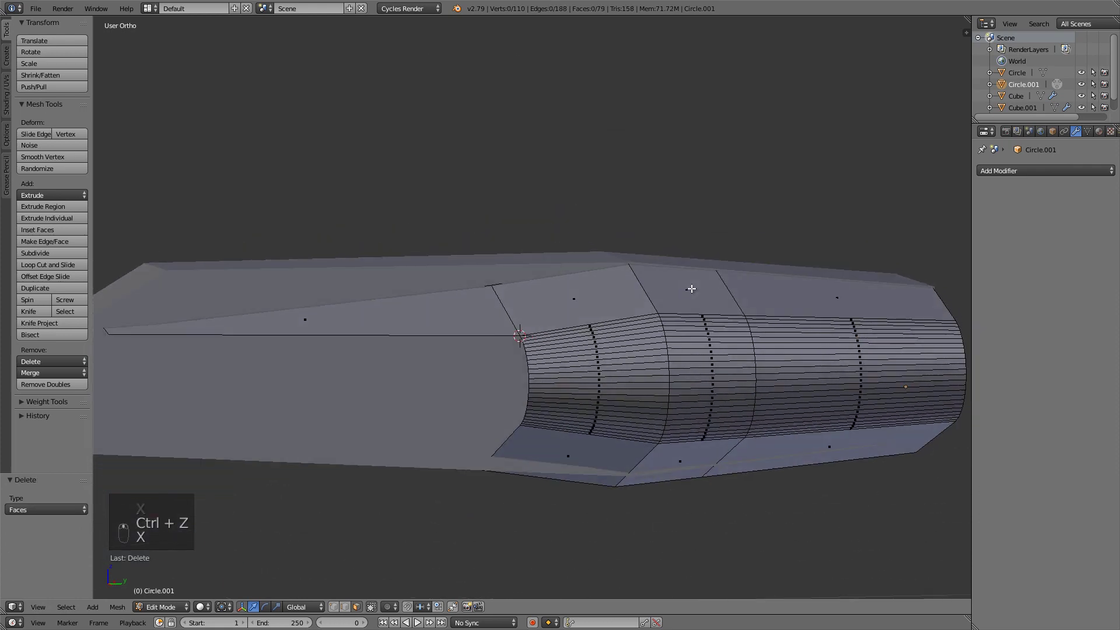
pyautogui.press('KP_3')
pyautogui.scroll(3, 624, 319)
pyautogui.hotkey('ctrl', 'Tab')
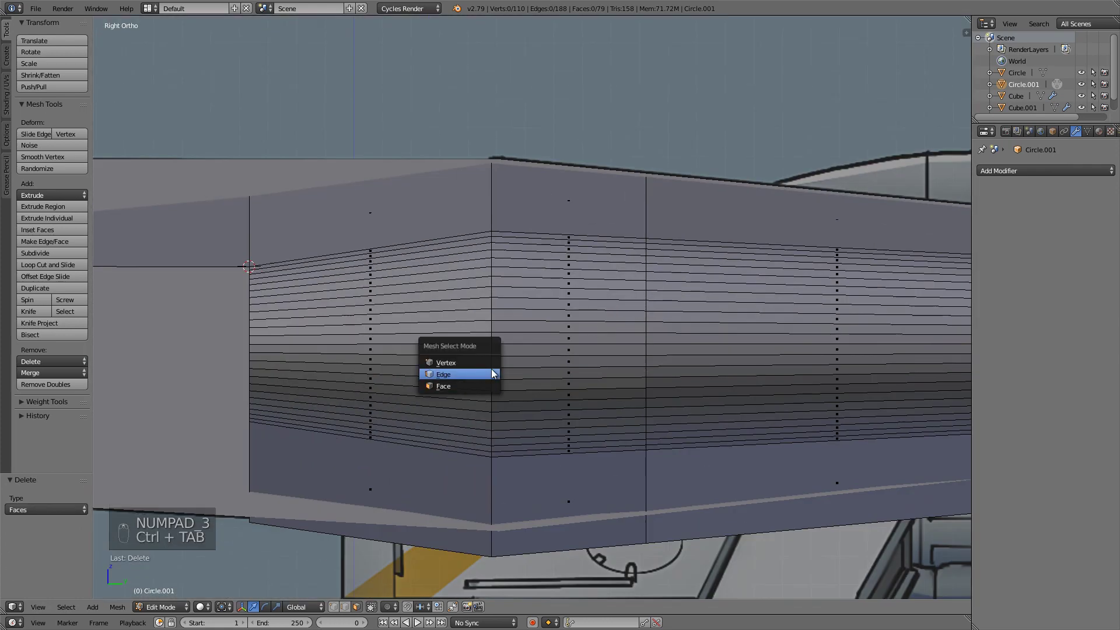
pyautogui.click(491, 372)
pyautogui.keyDown('alt'); pyautogui.rightClick(391, 336); pyautogui.keyUp('alt')
pyautogui.scroll(2, 181, 354)
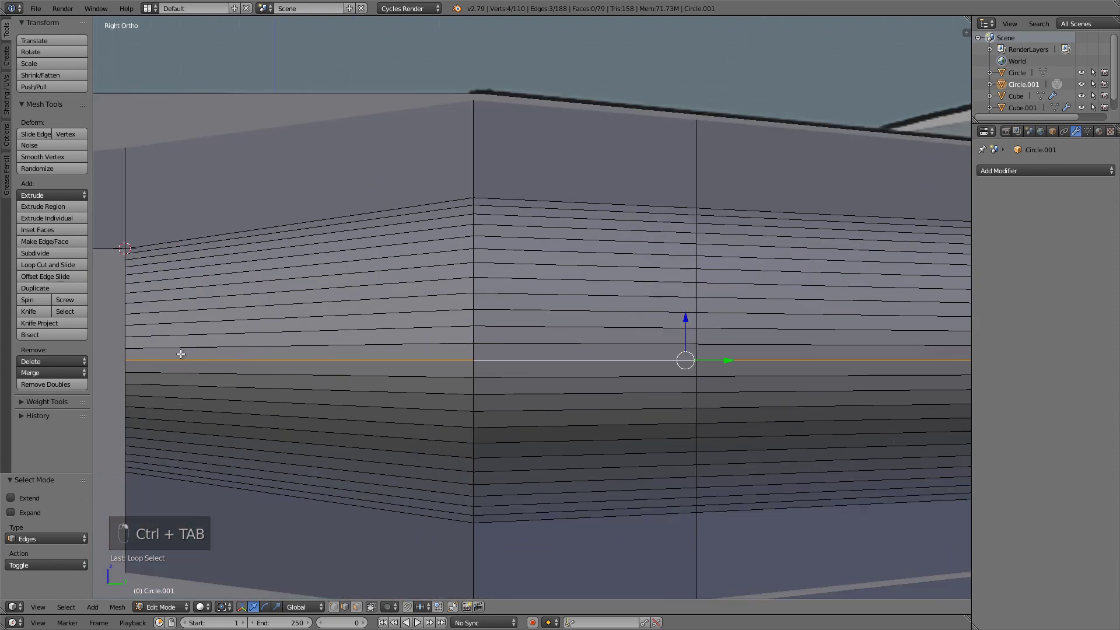
pyautogui.scroll(-4, 763, 354)
pyautogui.press('v')
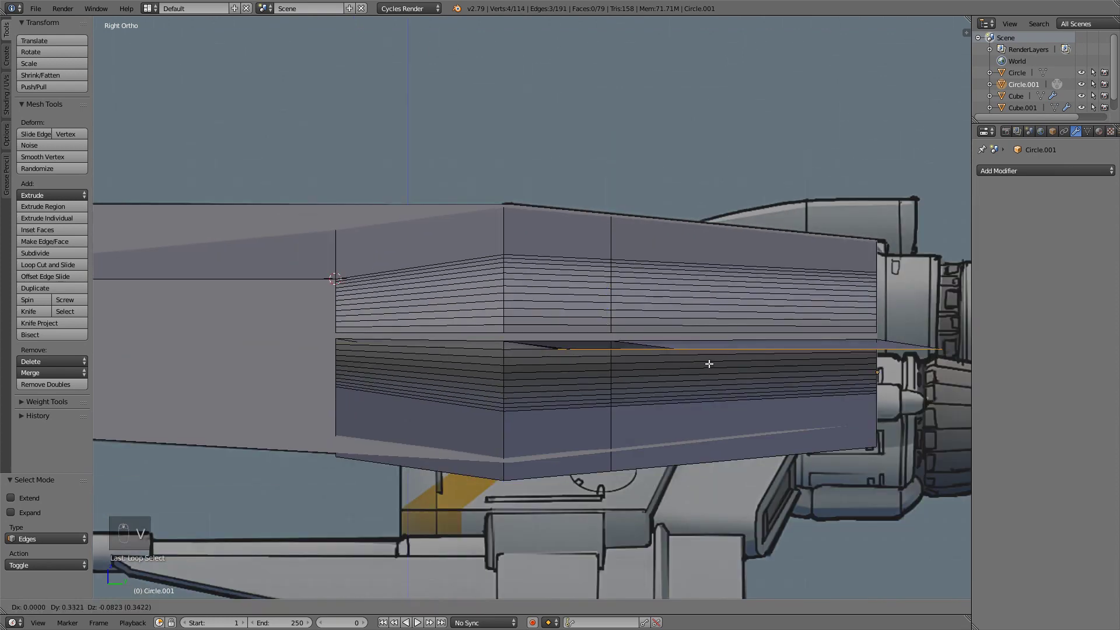
pyautogui.click(710, 365)
# - Select the linked lower half of the engine housing and delete its faces
pyautogui.rightClick(617, 380)
pyautogui.hotkey('ctrl', 'l')
pyautogui.press('x')
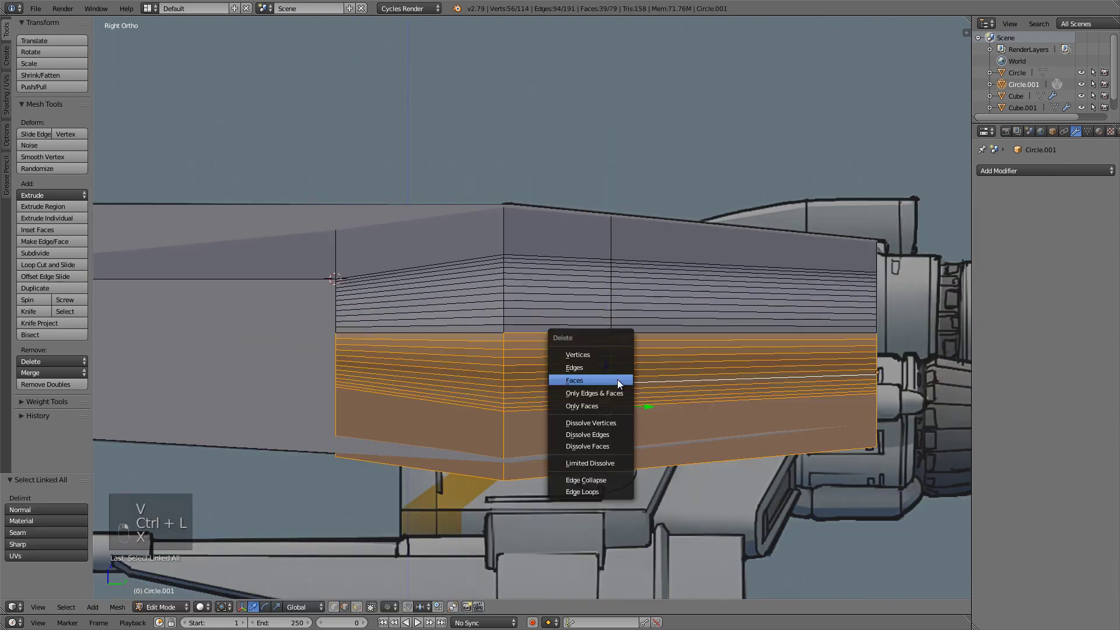
pyautogui.click(617, 379)
# - Snap the 3D cursor to the selected middle edge on the housing's open border and make the cursor the pivot point
pyautogui.hotkey('shift', 's')
pyautogui.click(635, 340)
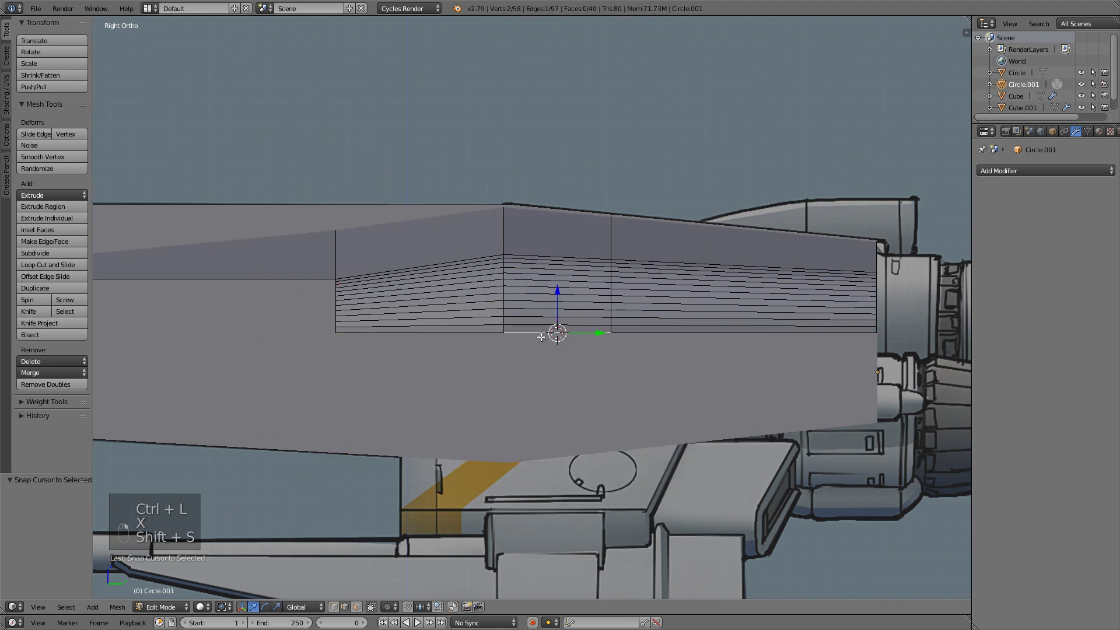
pyautogui.click(224, 606)
pyautogui.click(239, 577)
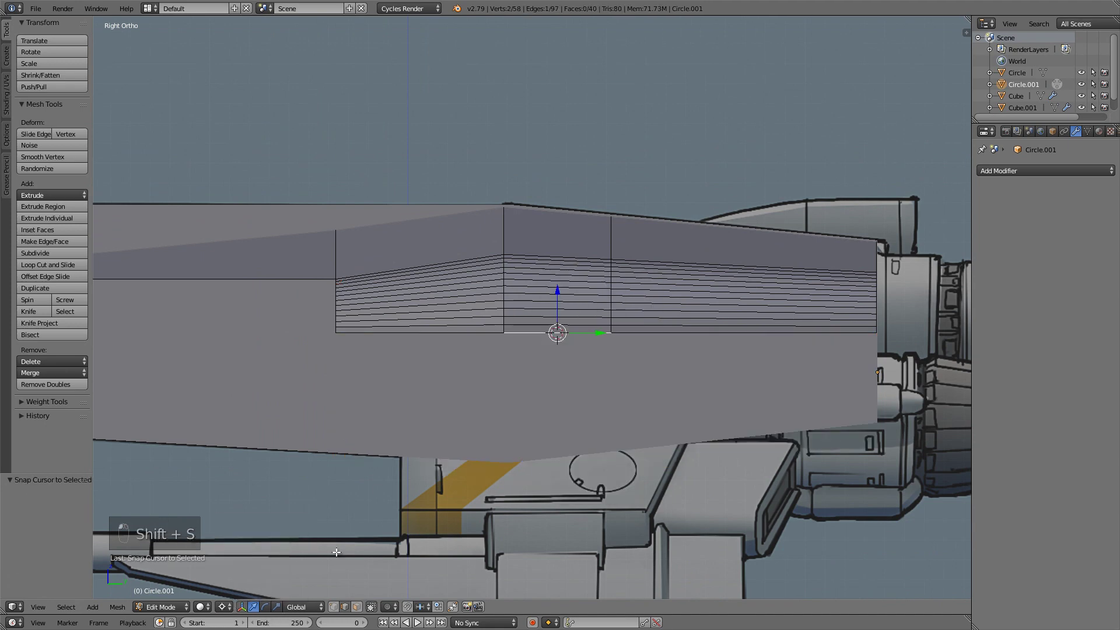
# - Duplicate the entire upper half of the housing in place and flip the copy by scaling it -1 along Z
pyautogui.press('a')
pyautogui.press('a')
pyautogui.press('a')
pyautogui.hotkey('shift', 'd')
pyautogui.rightClick(710, 436)
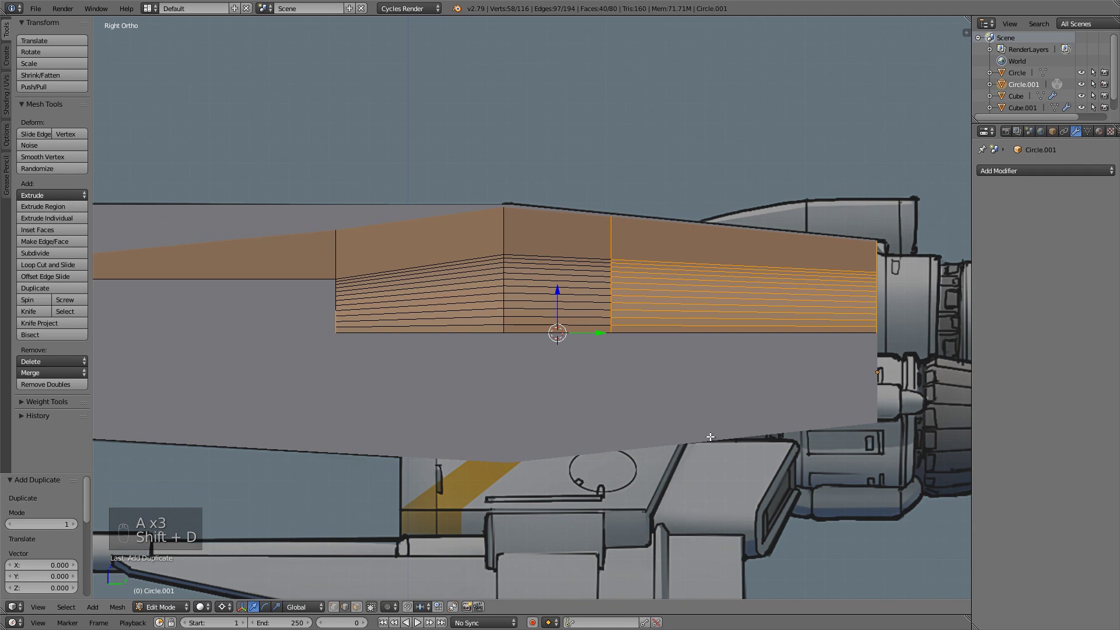
pyautogui.write('s-1')
pyautogui.press('Return')
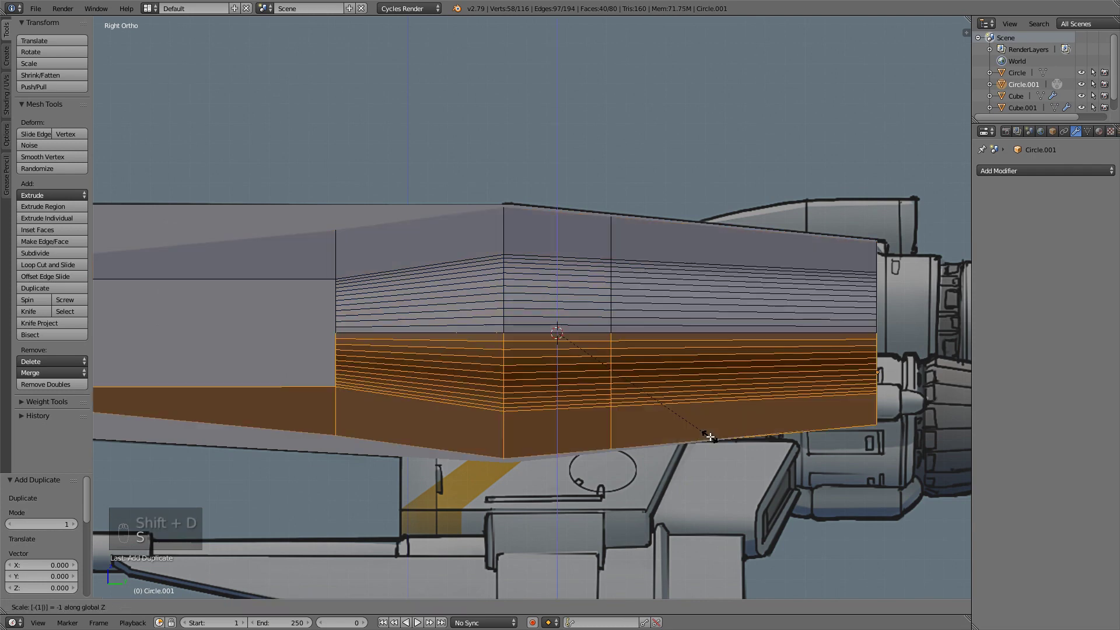
# - Remove doubles across the whole housing mesh and recalculate its normals
pyautogui.press('a')
pyautogui.press('a')
pyautogui.press('a')
pyautogui.press('space')
pyautogui.press('Return')
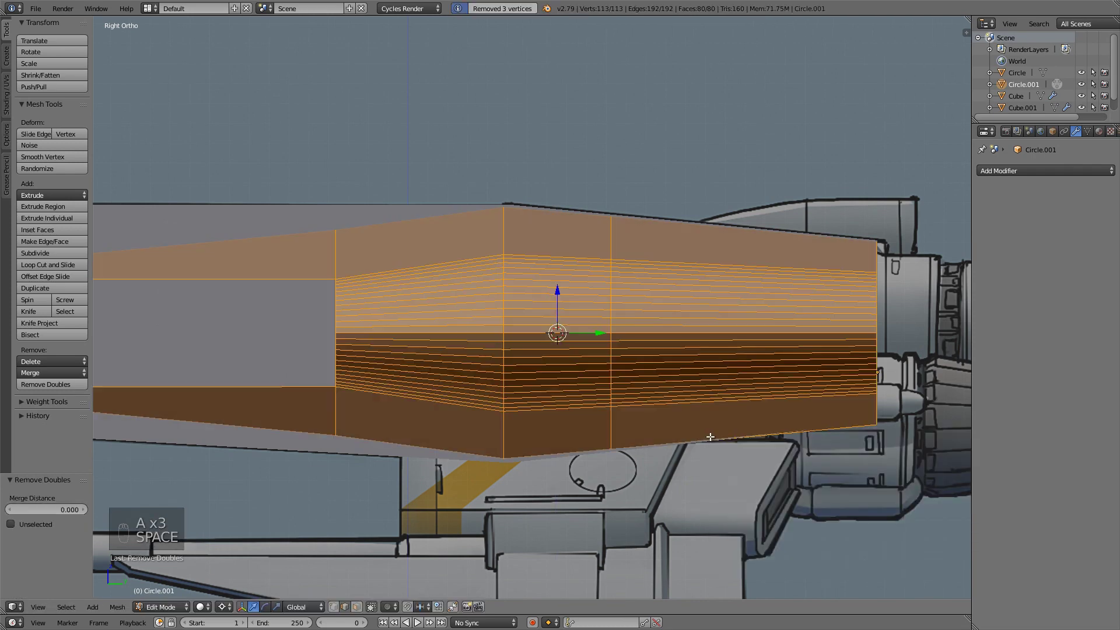
pyautogui.hotkey('ctrl', 'n')
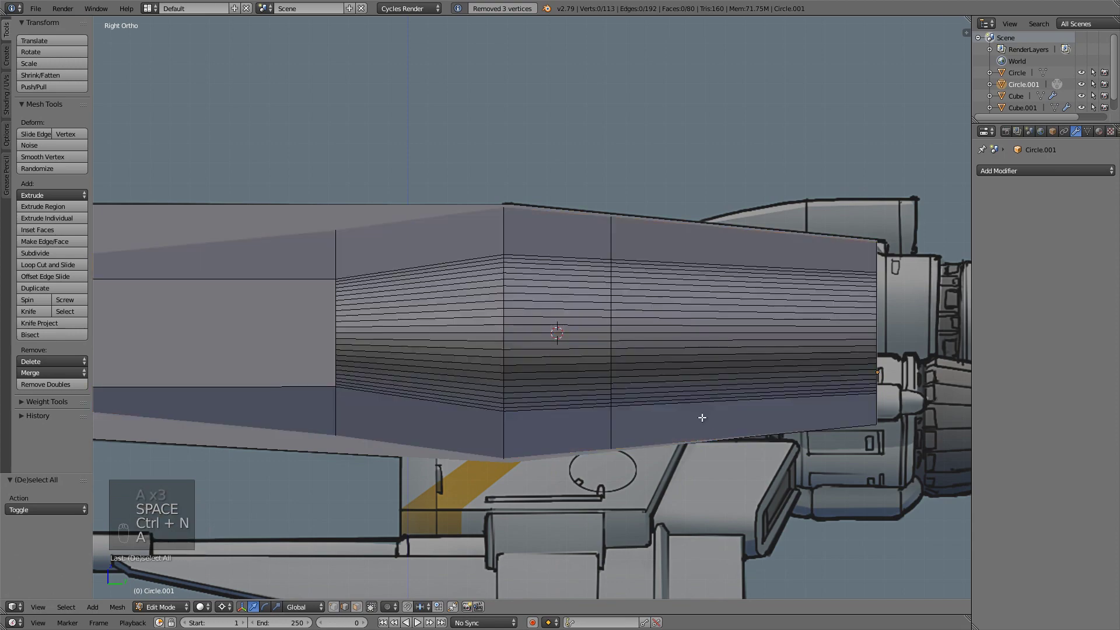
pyautogui.press('a')
# - Fill the flat side opening between the housing's long upper and lower edges, and cap the curved opening behind it with a face
pyautogui.moveTo(703, 344); pyautogui.dragTo(619, 331, button='middle')
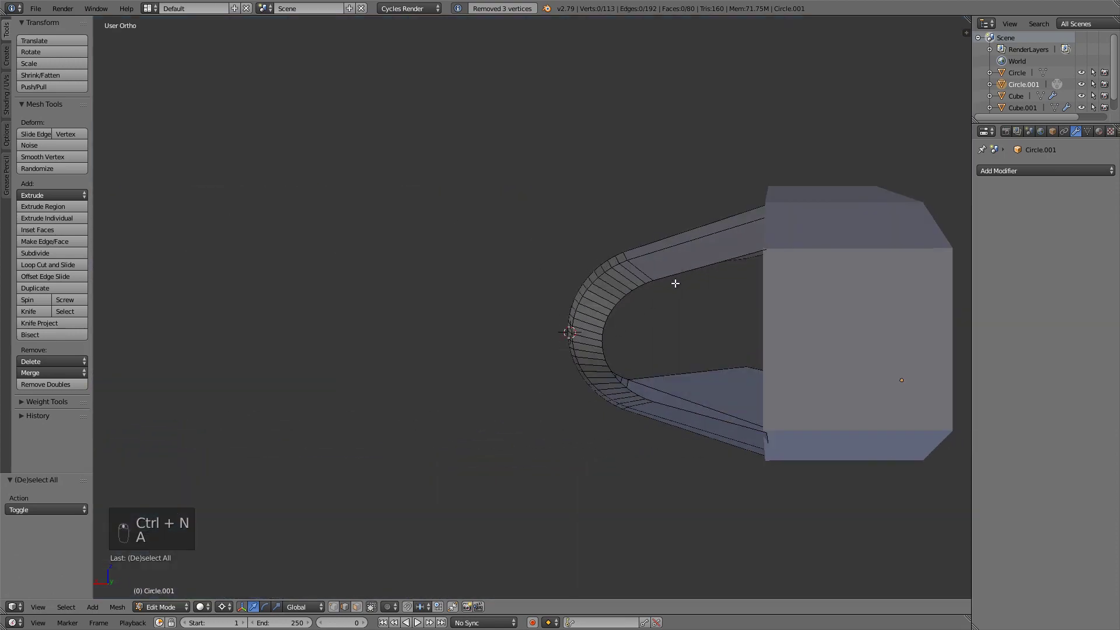
pyautogui.moveTo(587, 285); pyautogui.dragTo(723, 281, button='middle')
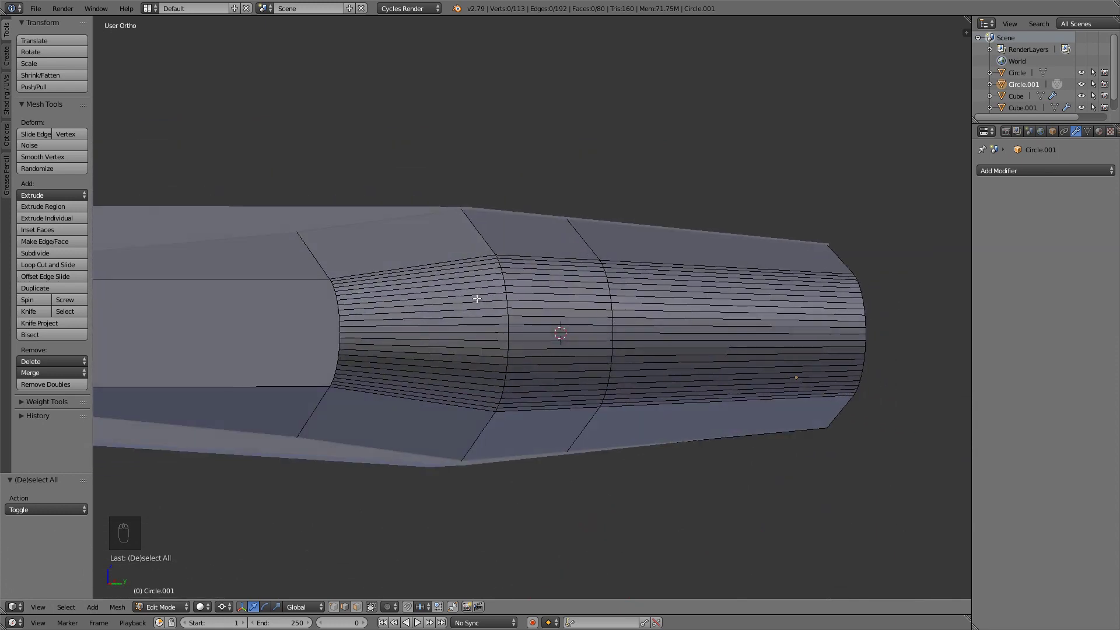
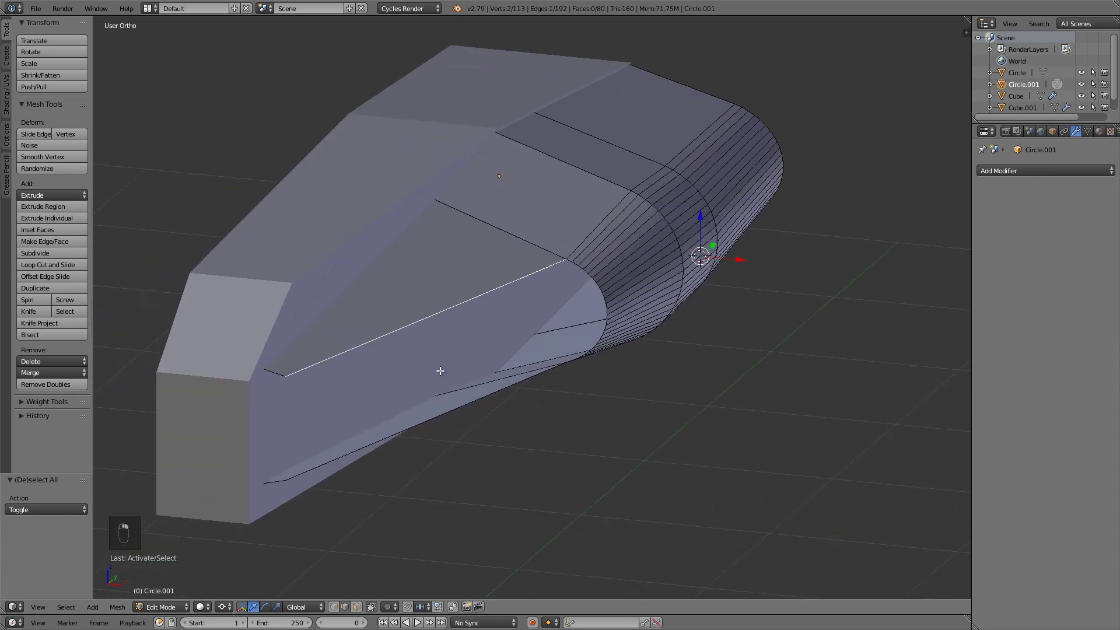
pyautogui.press('f')
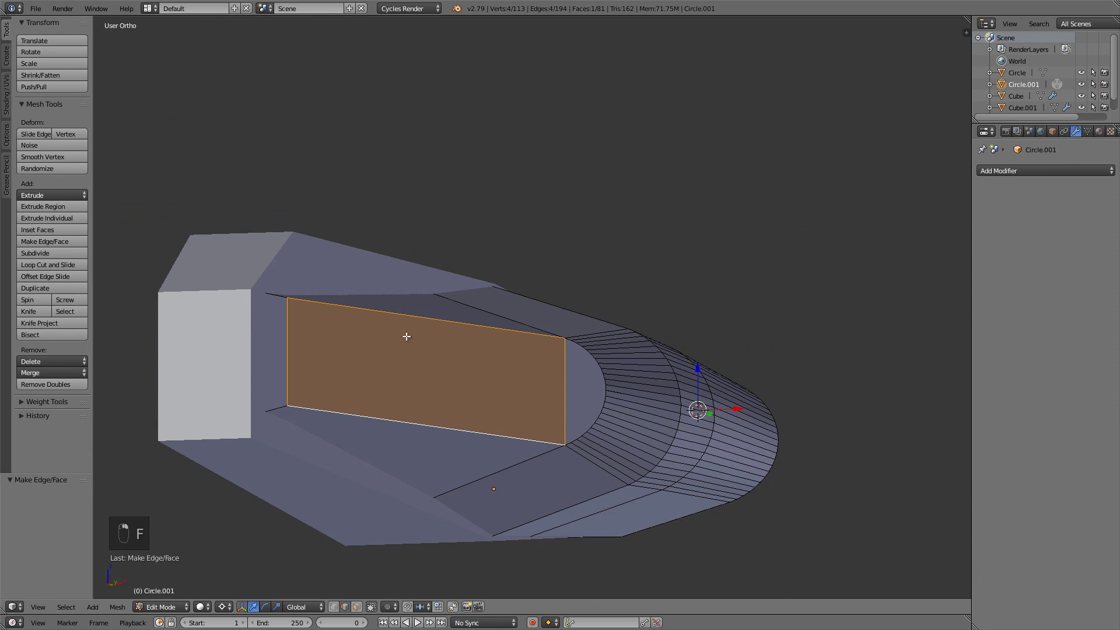
pyautogui.moveTo(506, 294); pyautogui.dragTo(489, 328, button='middle')
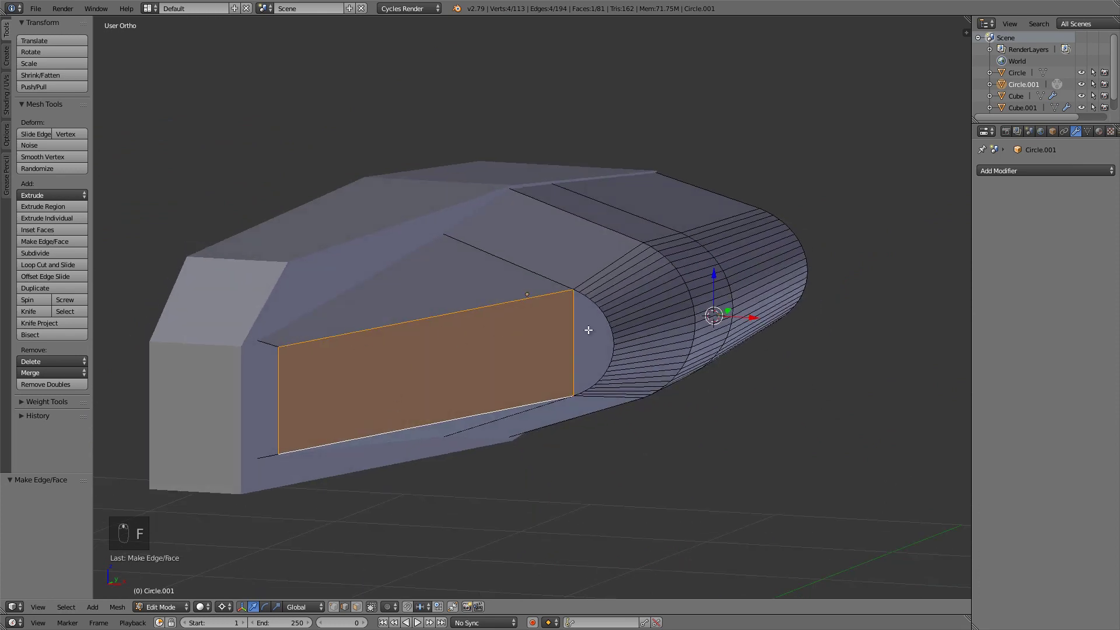
pyautogui.keyDown('alt'); pyautogui.rightClick(613, 335); pyautogui.keyUp('alt')
pyautogui.press('f')
# - Set the pivot point to the bounding box center and fill the narrow opening at the housing's nose end
pyautogui.click(226, 606)
pyautogui.click(232, 593)
pyautogui.keyDown('alt'); pyautogui.rightClick(280, 403); pyautogui.keyUp('alt')
pyautogui.press('f')
pyautogui.press('a')
# - Fill the open loop at the rear end of the engine housing with a face
pyautogui.scroll(-2, 445, 327)
pyautogui.moveTo(598, 319); pyautogui.dragTo(519, 280, button='middle')
pyautogui.scroll(2, 601, 280)
pyautogui.keyDown('alt'); pyautogui.rightClick(606, 255); pyautogui.keyUp('alt')
pyautogui.press('f')
pyautogui.press('a')
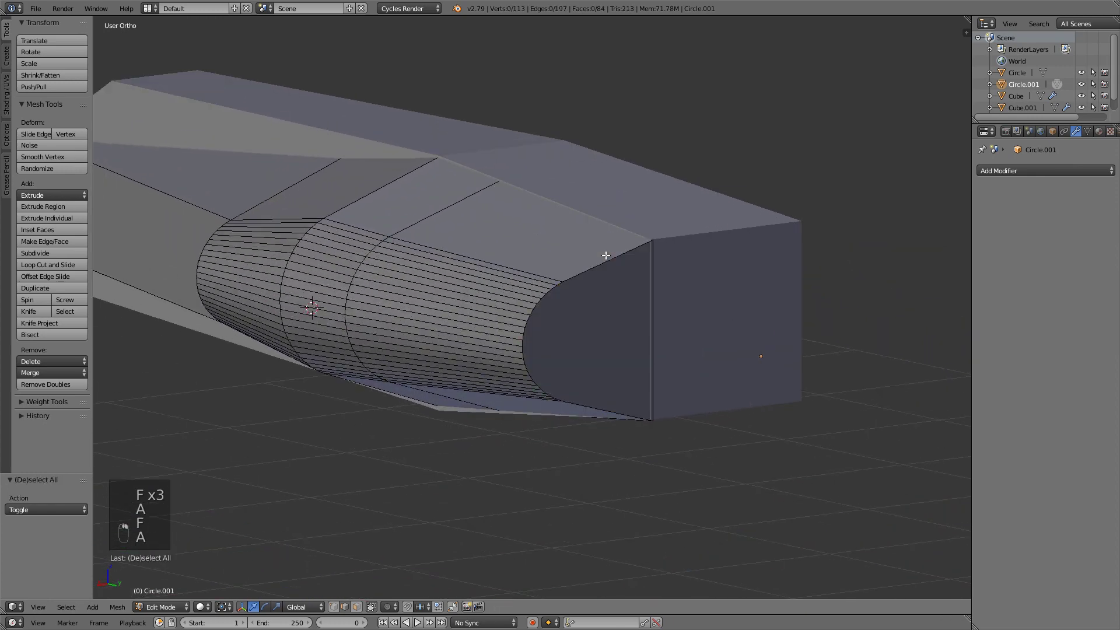
# - Edit the fuselage mesh and move its lower rear edge by -0.019 along Z
pyautogui.scroll(-2, 551, 258)
pyautogui.scroll(5, 572, 252)
pyautogui.press('Tab')
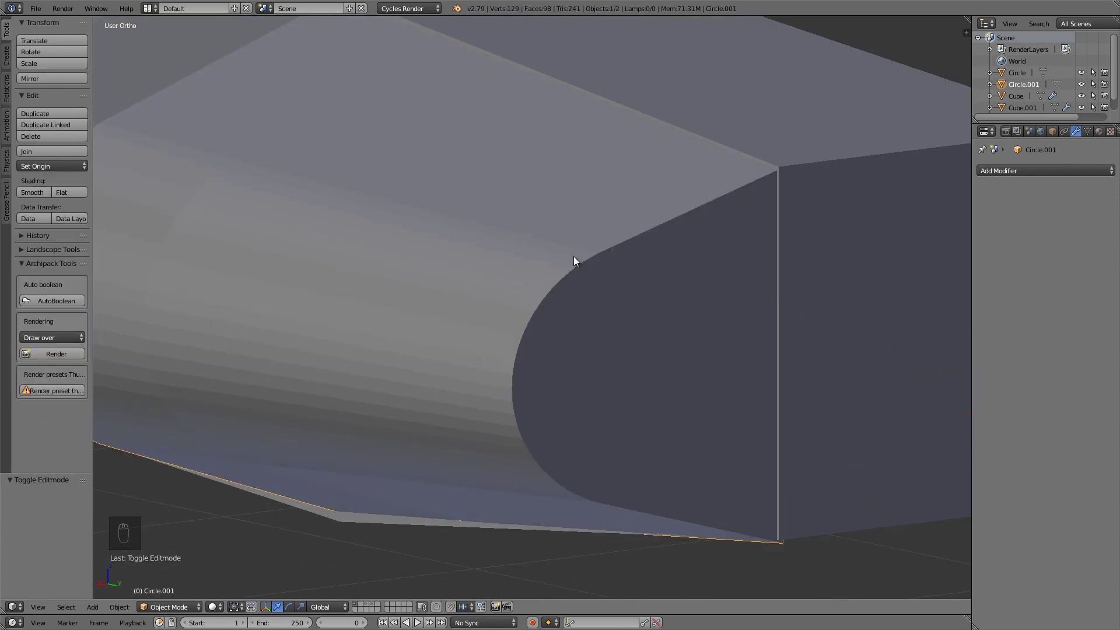
pyautogui.moveTo(742, 334); pyautogui.dragTo(622, 262, button='middle')
pyautogui.rightClick(798, 323)
pyautogui.press('Tab')
pyautogui.rightClick(684, 264)
pyautogui.scroll(2, 748, 254)
pyautogui.moveTo(827, 238); pyautogui.dragTo(820, 249)
pyautogui.moveTo(820, 249); pyautogui.dragTo(536, 256, button='middle')
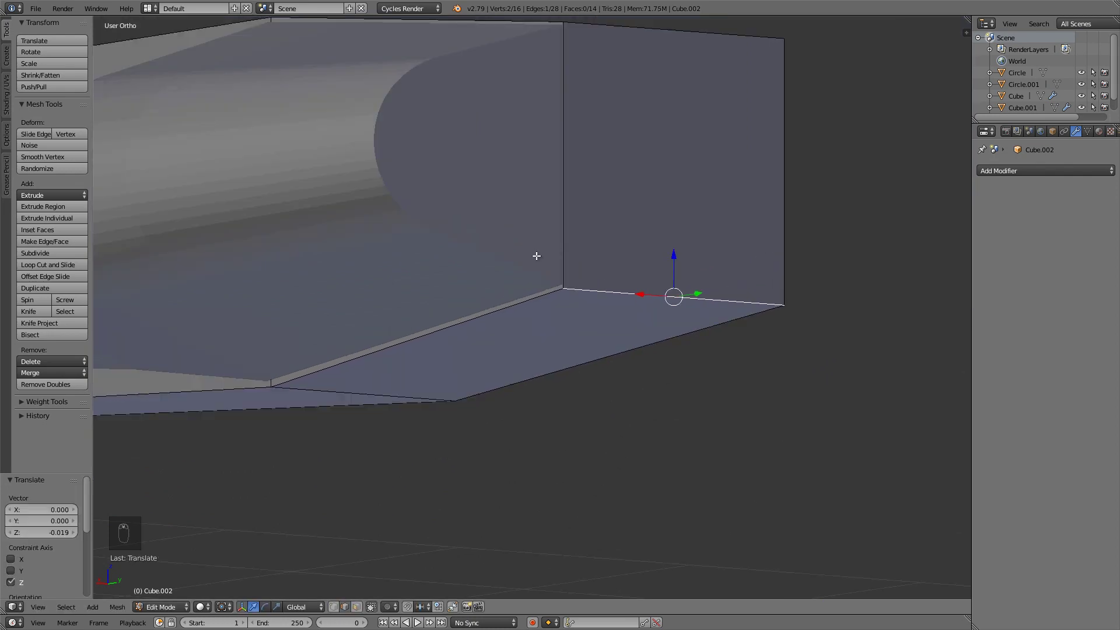
# - Add one centred loop cut running lengthwise around the fuselage
pyautogui.moveTo(572, 140); pyautogui.dragTo(534, 240, button='middle')
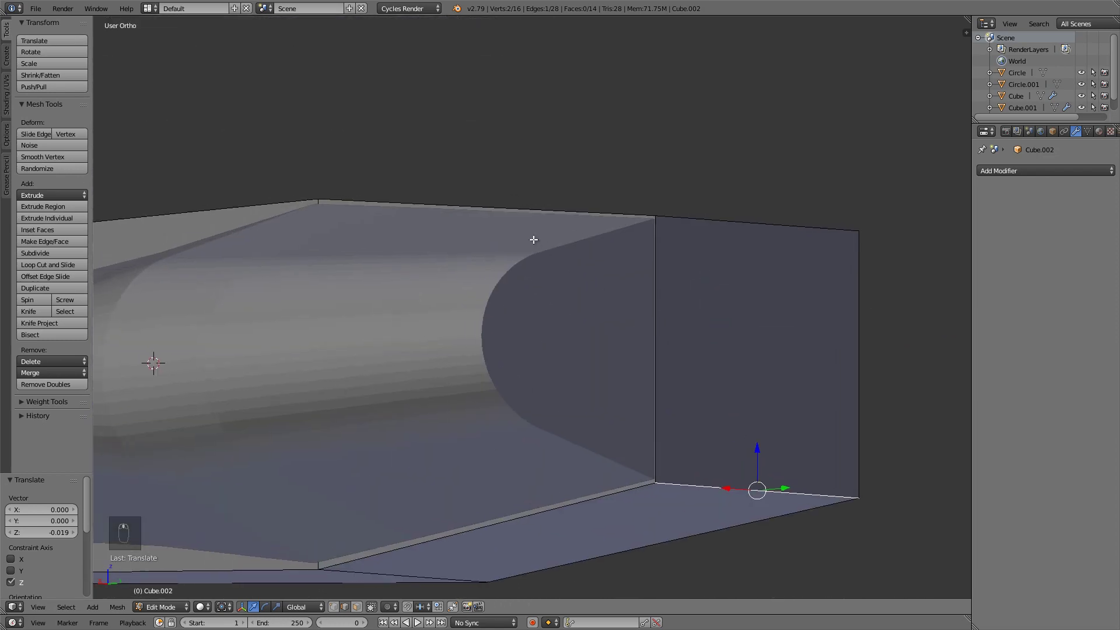
pyautogui.moveTo(458, 204); pyautogui.dragTo(666, 324, button='middle')
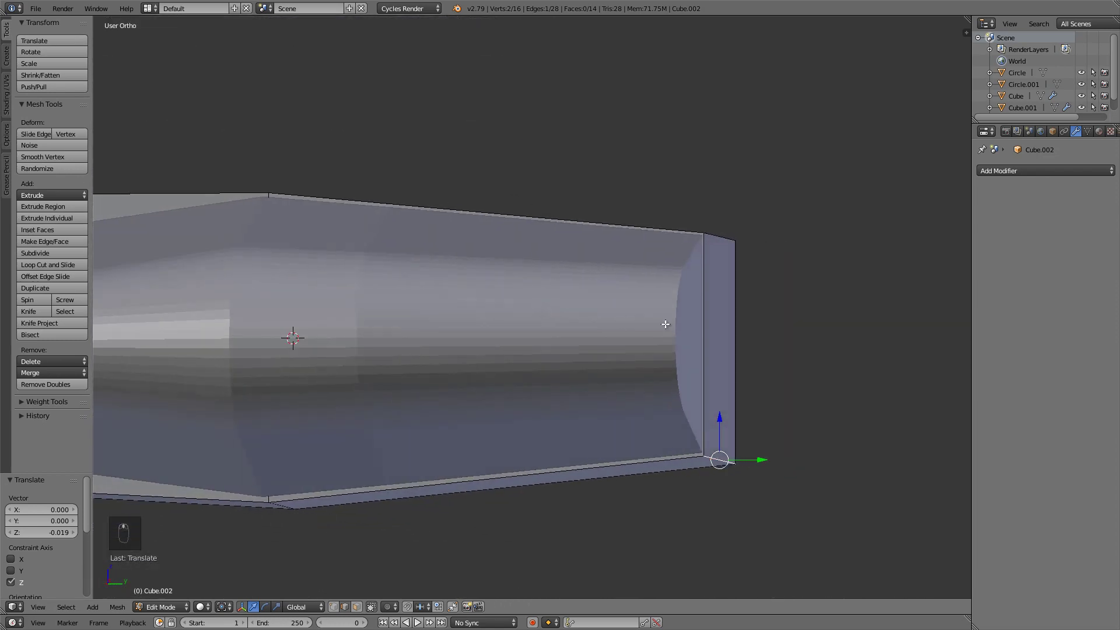
pyautogui.moveTo(291, 301); pyautogui.dragTo(558, 213, button='middle')
pyautogui.press('Tab')
pyautogui.press('Tab')
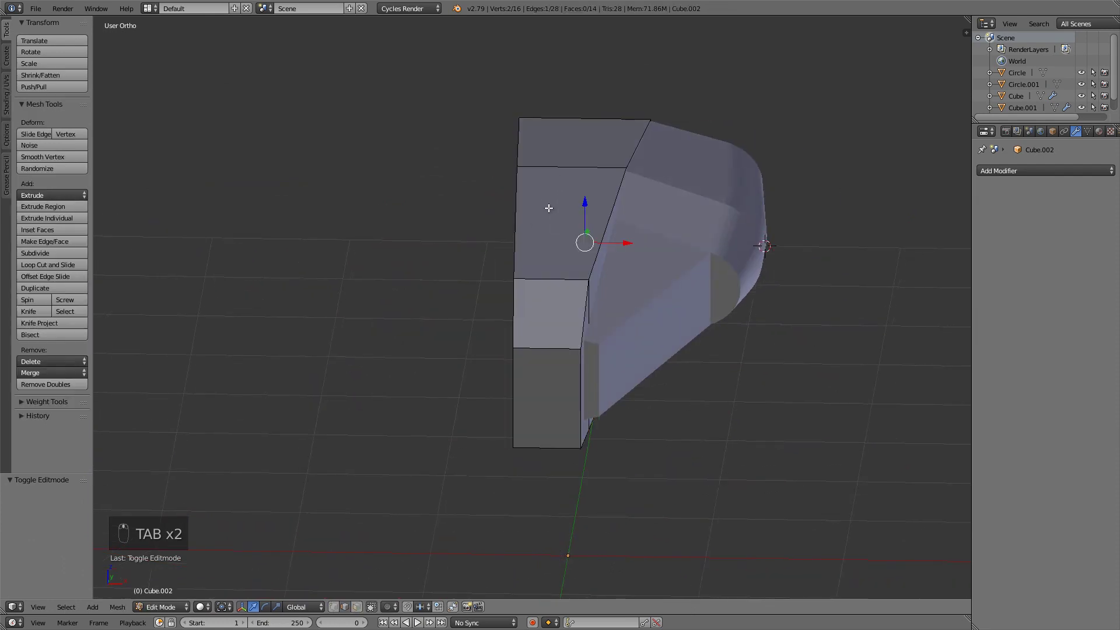
pyautogui.press('a')
pyautogui.press('a')
pyautogui.press('a')
pyautogui.press('a')
pyautogui.hotkey('ctrl', 'r')
pyautogui.click(566, 284)
pyautogui.rightClick(567, 285)
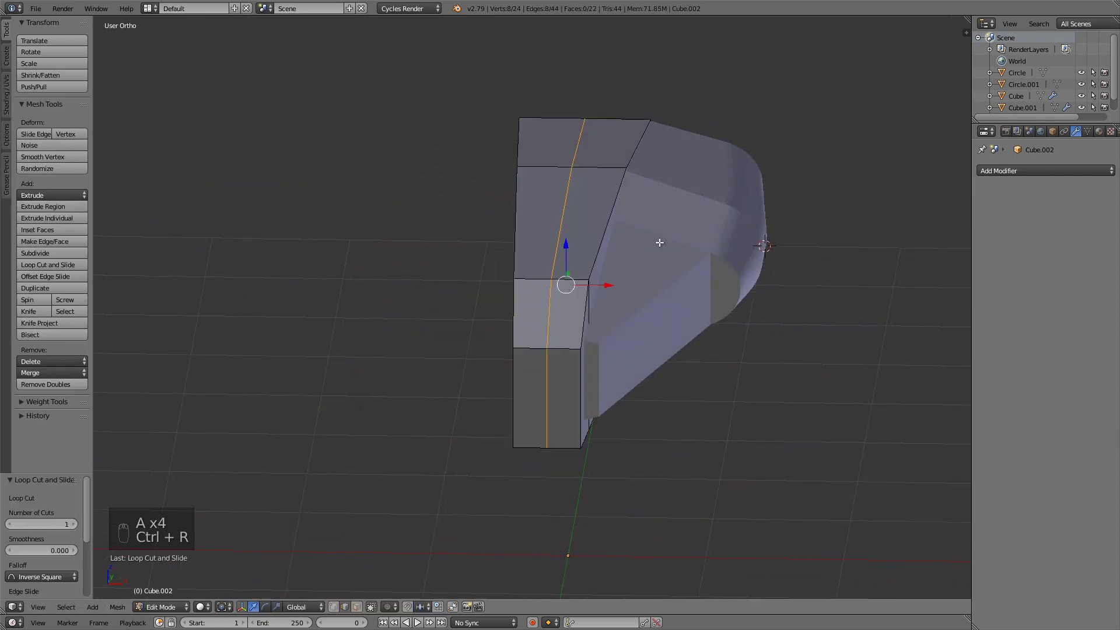
# - Rip the fuselage along the centre cut and delete the half opposite the engine housing
pyautogui.press('v')
pyautogui.rightClick(607, 150)
pyautogui.rightClick(510, 161)
pyautogui.hotkey('ctrl', 'l')
pyautogui.press('x')
pyautogui.click(510, 162)
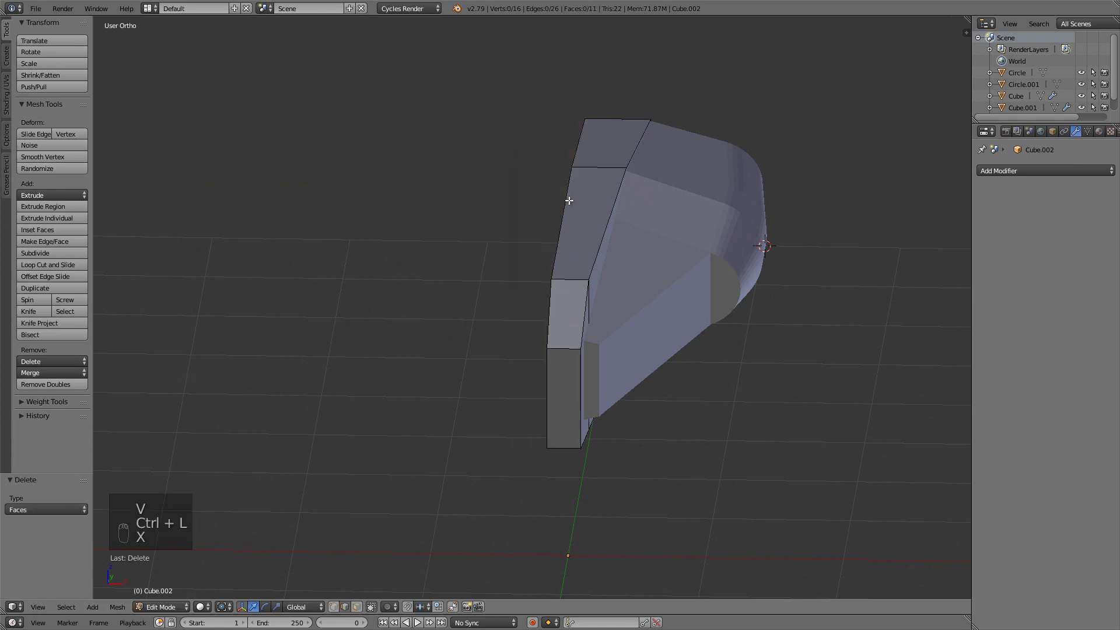
# - In vertex mode, select the fuselage's open centre border loop and snap the 3D cursor to it
pyautogui.hotkey('ctrl', 'Tab')
pyautogui.click(558, 196)
pyautogui.keyDown('alt'); pyautogui.rightClick(558, 196); pyautogui.keyUp('alt')
pyautogui.hotkey('shift', 's')
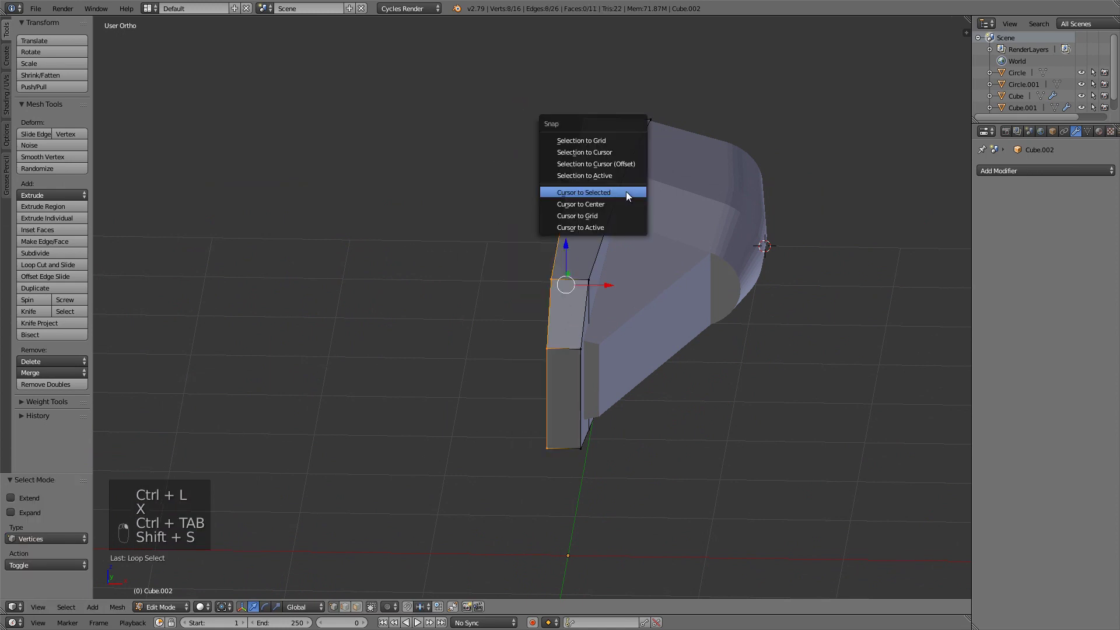
pyautogui.click(625, 192)
# - Set the fuselage's origin to the 3D cursor and add a Mirror modifier on X with clipping
pyautogui.press('Tab')
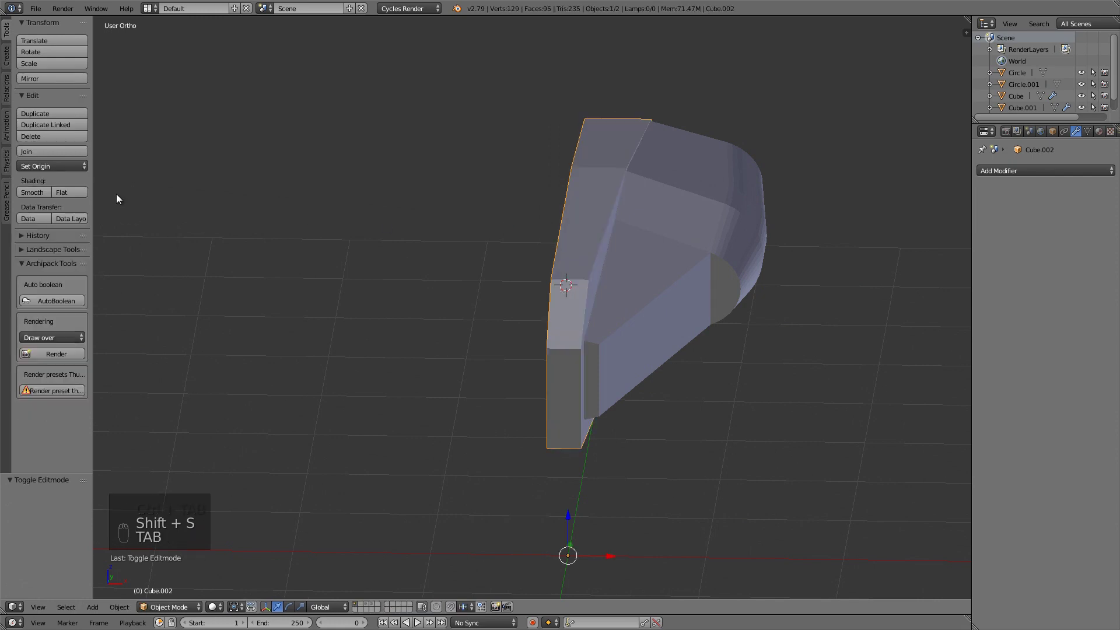
pyautogui.click(71, 166)
pyautogui.click(70, 204)
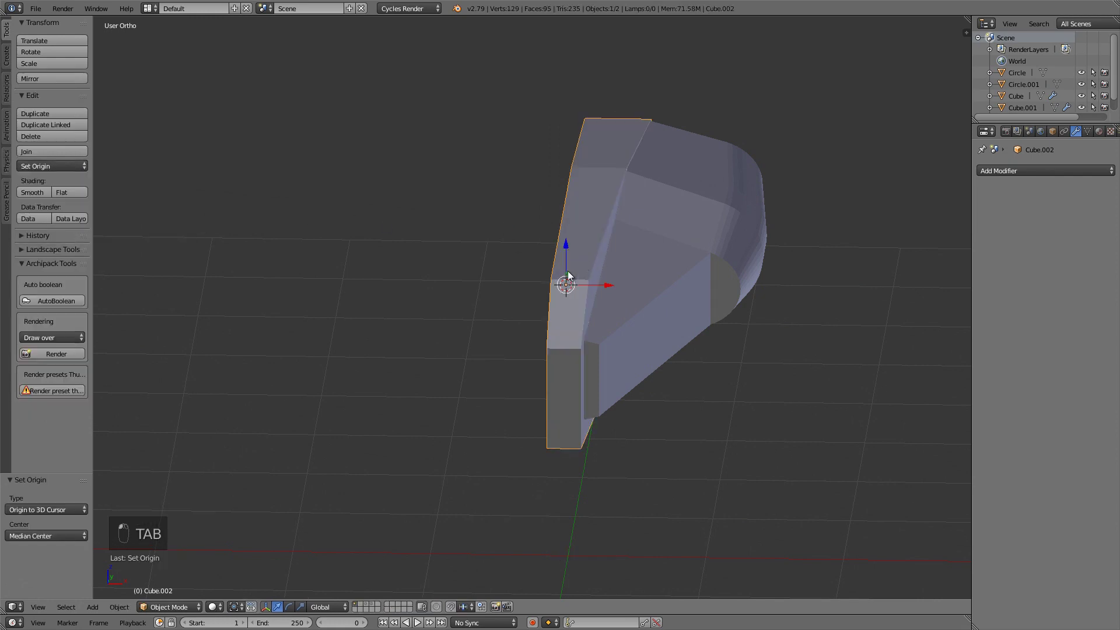
pyautogui.click(1016, 172)
pyautogui.click(894, 283)
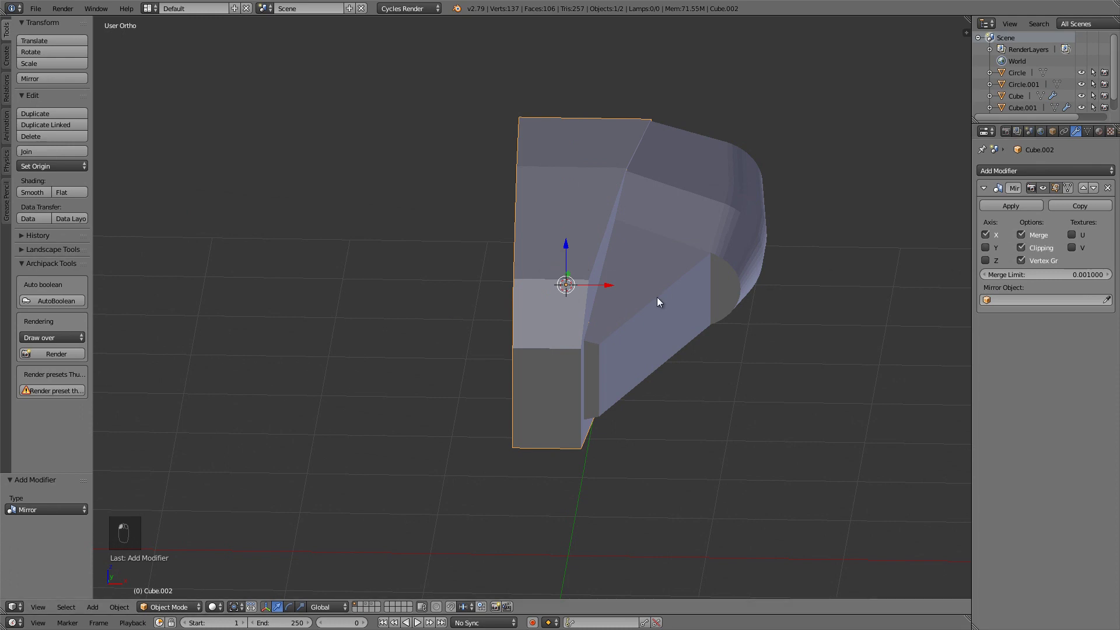
# - Join the engine housing into the mirrored fuselage object and deselect everything
pyautogui.rightClick(715, 236)
pyautogui.press('z')
pyautogui.press('z')
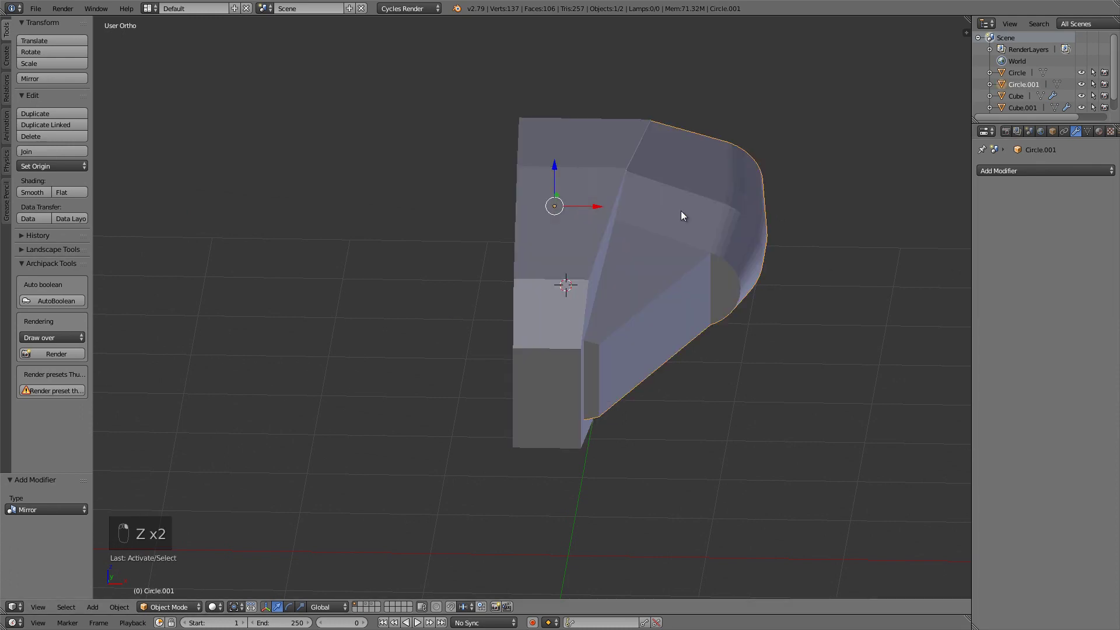
pyautogui.rightClick(558, 206)
pyautogui.hotkey('ctrl', 'j')
pyautogui.press('a')
pyautogui.moveTo(558, 201); pyautogui.dragTo(623, 224, button='middle')
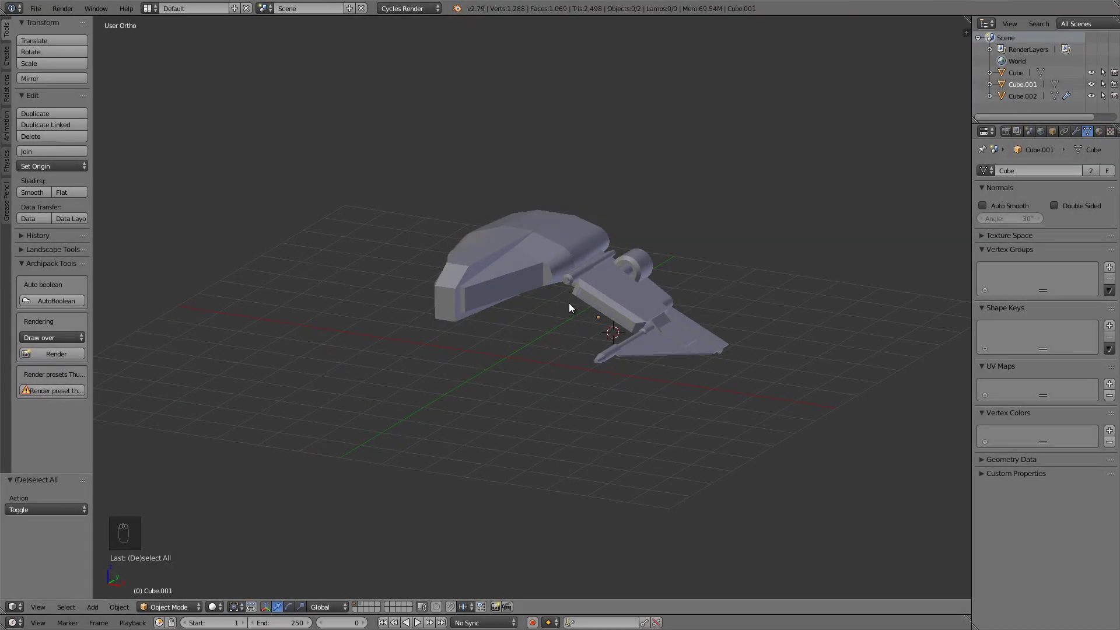
# - Examine the wing assembly, and compare the mirrored fuselage with the front-view reference drawing
pyautogui.rightClick(610, 292)
pyautogui.scroll(3, 687, 316)
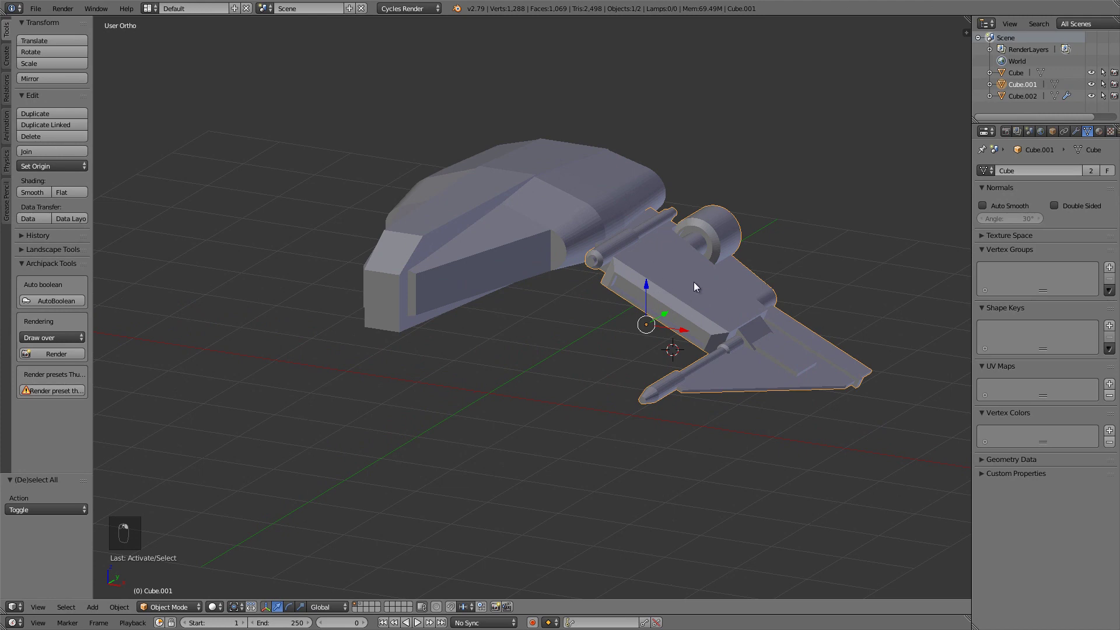
pyautogui.press('KP_1')
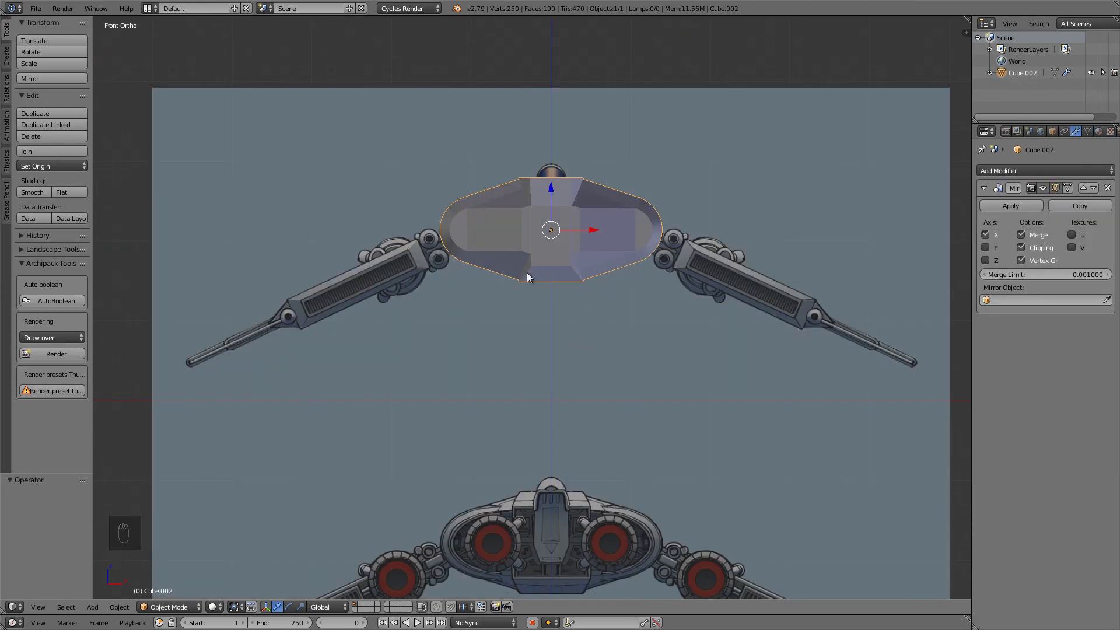
pyautogui.scroll(-1, 624, 271)
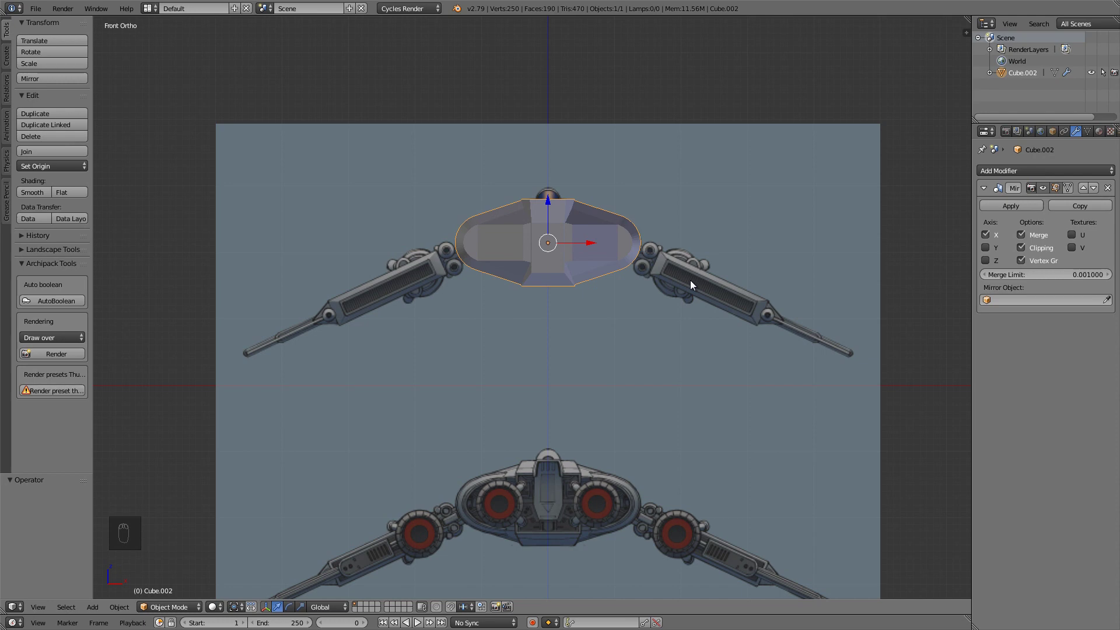
pyautogui.scroll(1, 698, 284)
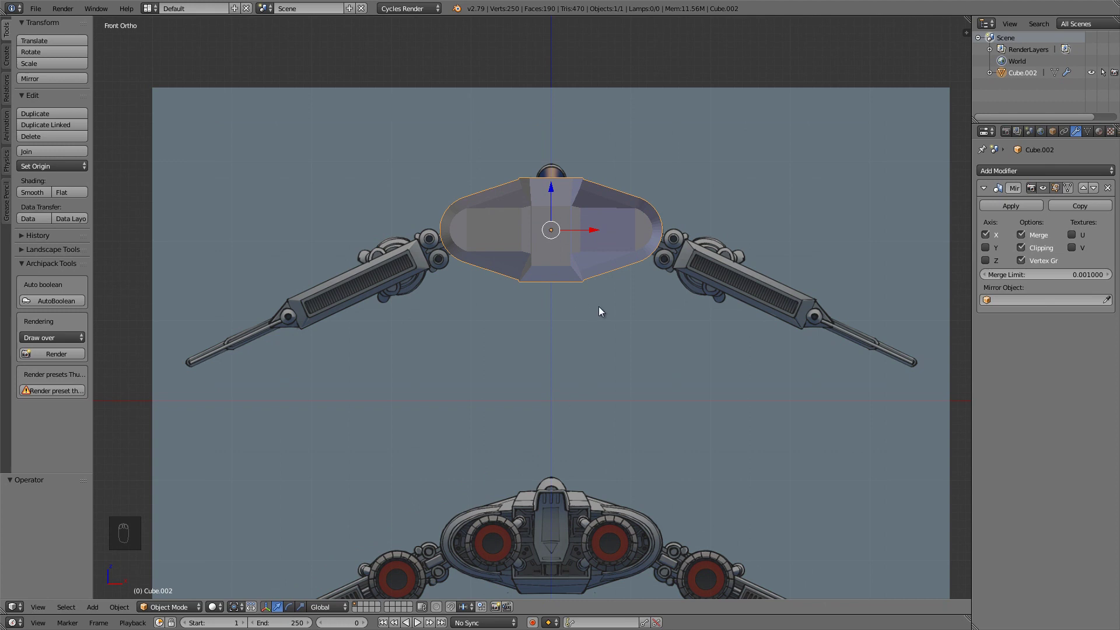
pyautogui.keyDown('shift'); pyautogui.moveTo(599, 307); pyautogui.dragTo(535, 306, button='middle'); pyautogui.keyUp('shift')
pyautogui.scroll(1, 421, 494)
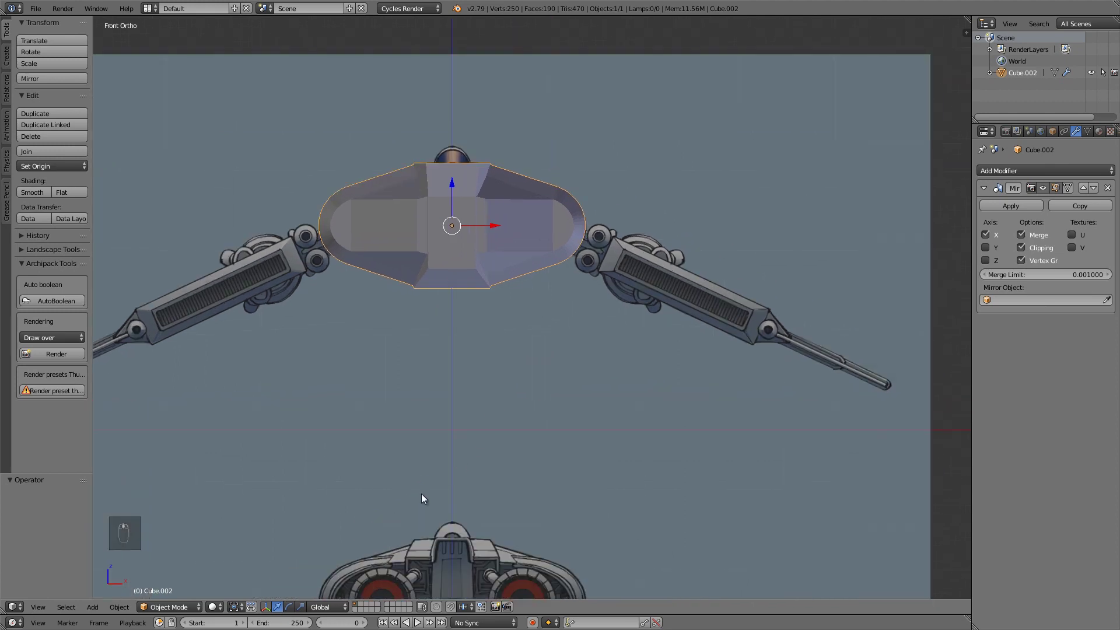
# - Switch to an empty layer so that only the front-view reference drawing shows at the wing
pyautogui.click(363, 606)
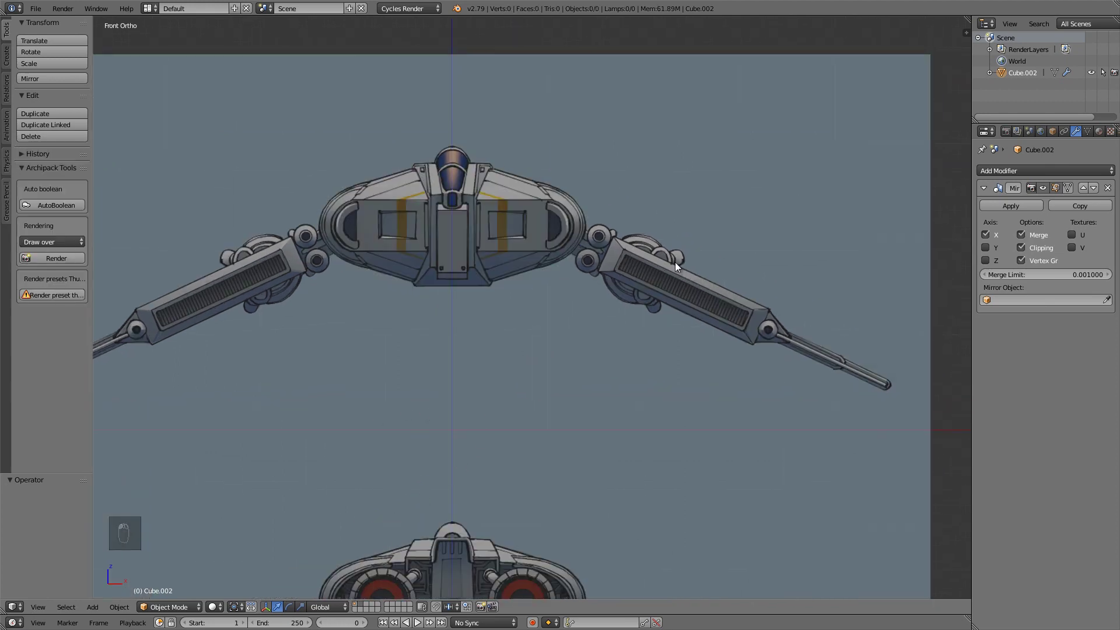
pyautogui.keyDown('shift'); pyautogui.moveTo(674, 262); pyautogui.dragTo(581, 292, button='middle'); pyautogui.keyUp('shift')
pyautogui.scroll(4, 589, 299)
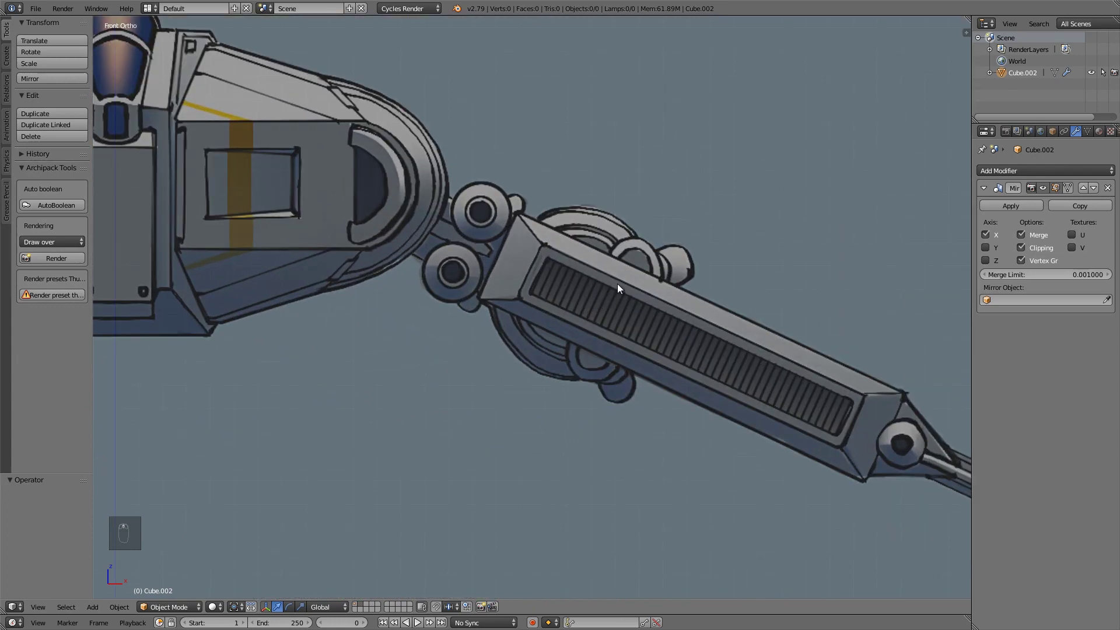
# - Set the rotation of the front-axis fighter_front&back.png background image to -25° so the wing lies horizontal
pyautogui.press('n')
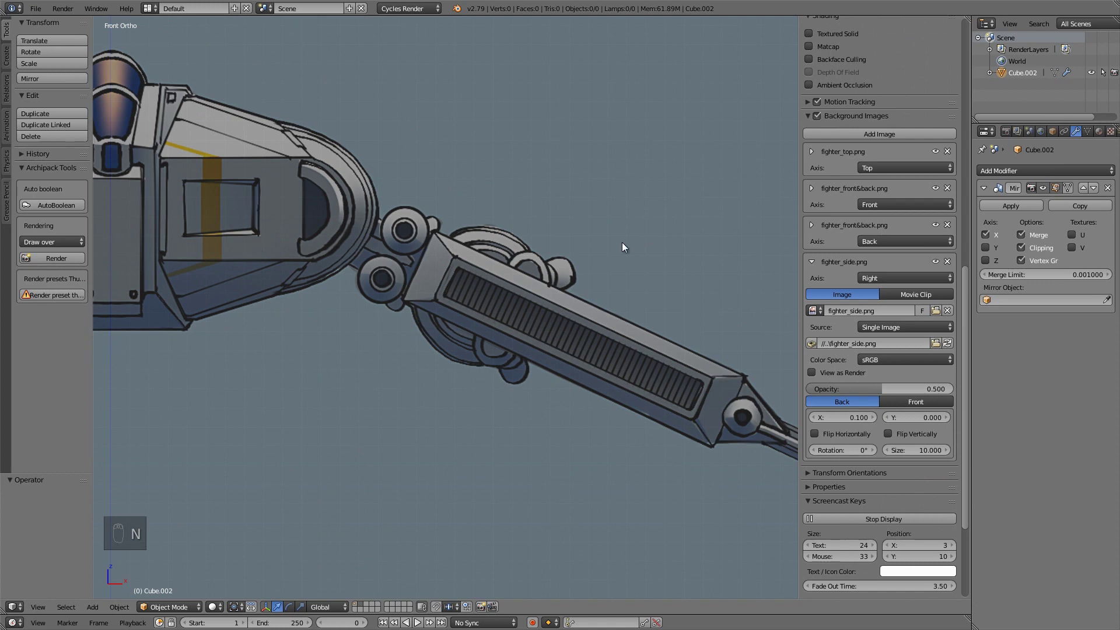
pyautogui.click(813, 185)
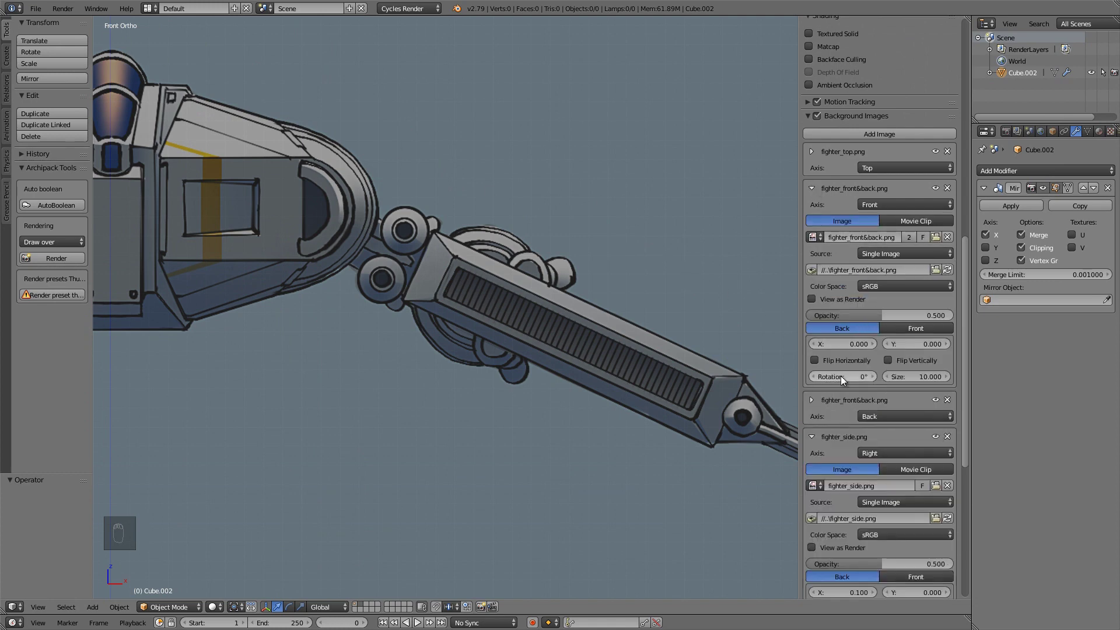
pyautogui.moveTo(838, 376); pyautogui.dragTo(695, 365)
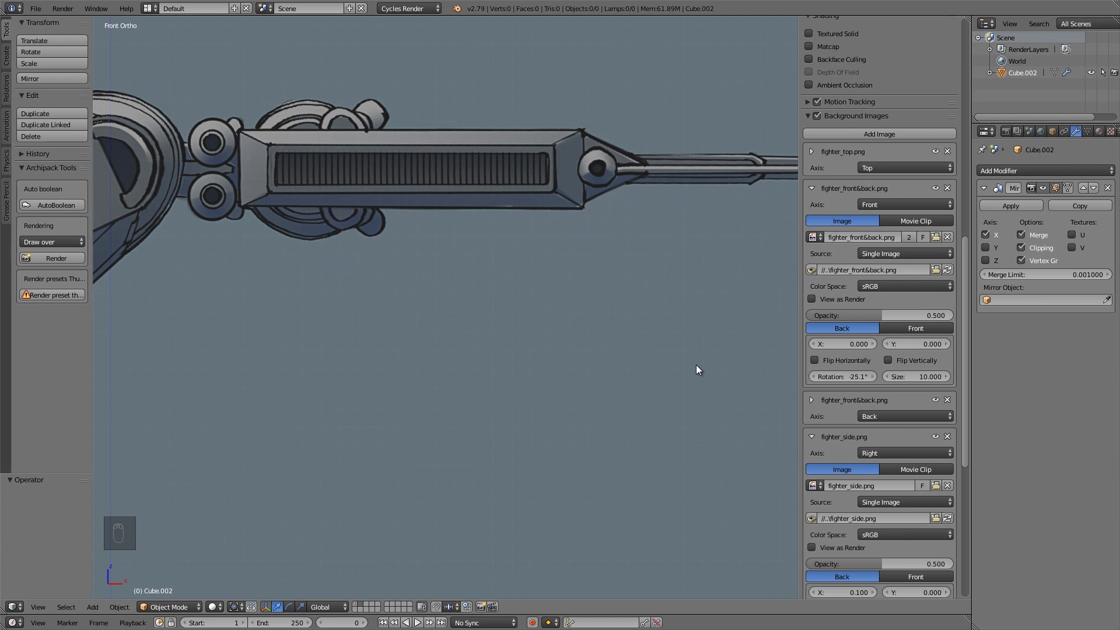
pyautogui.click(849, 376)
pyautogui.write('-25')
pyautogui.press('Return')
# - Add a cube at the middle of the wing panel and scale it down to roughly the panel's height
pyautogui.keyDown('shift'); pyautogui.moveTo(466, 242); pyautogui.dragTo(553, 347, button='middle'); pyautogui.keyUp('shift')
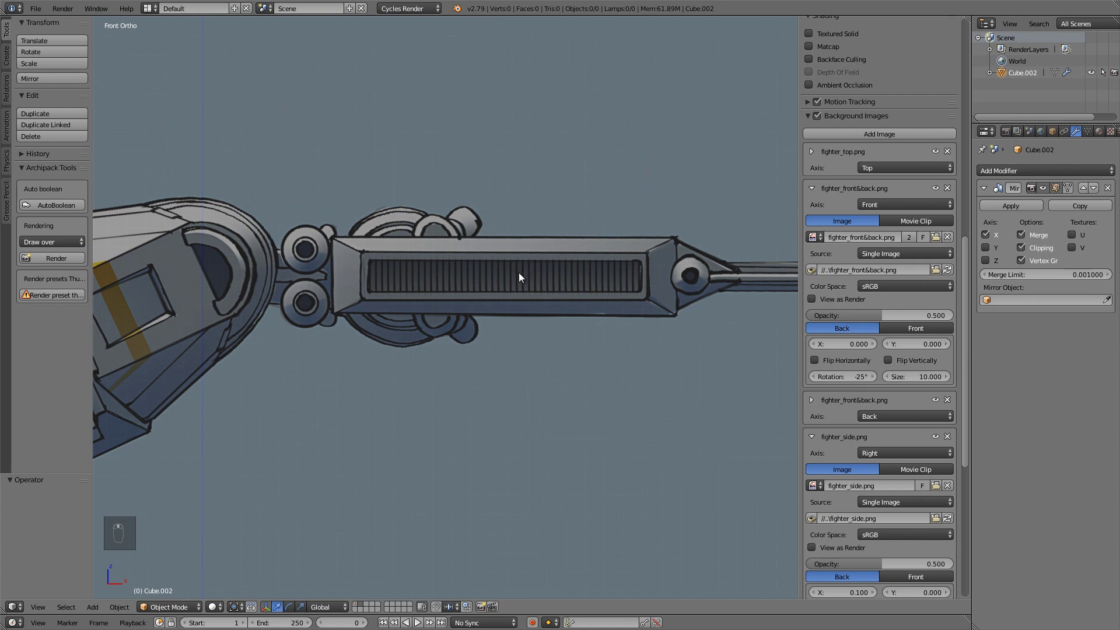
pyautogui.hotkey('shift', 'a')
pyautogui.moveTo(532, 272)
pyautogui.click(566, 285)
pyautogui.press('z')
pyautogui.press('Tab')
pyautogui.press('z')
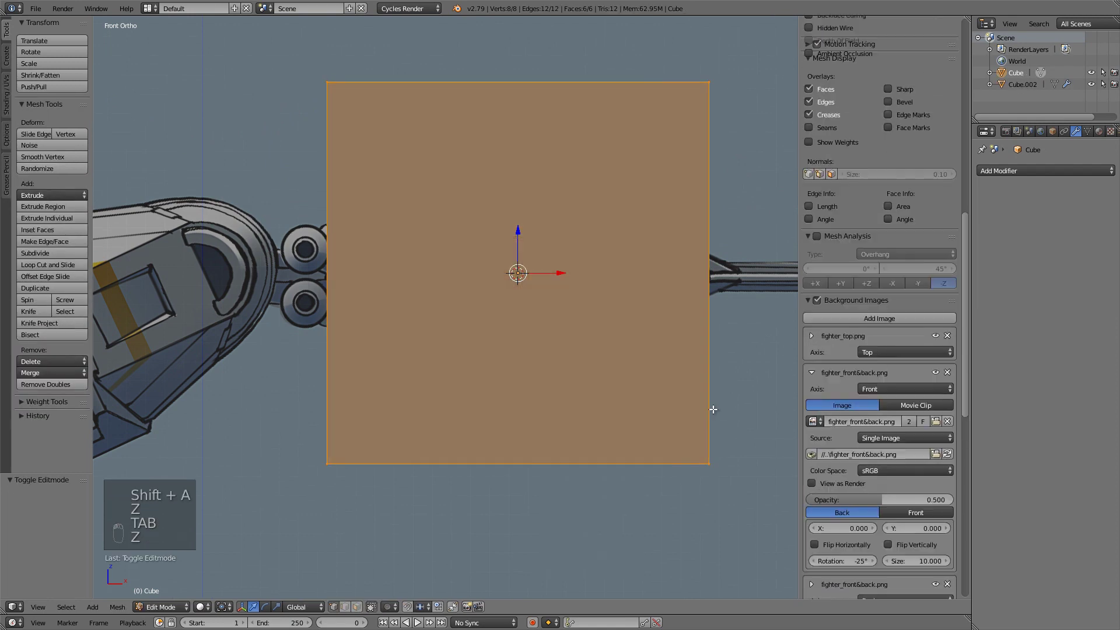
pyautogui.press('s')
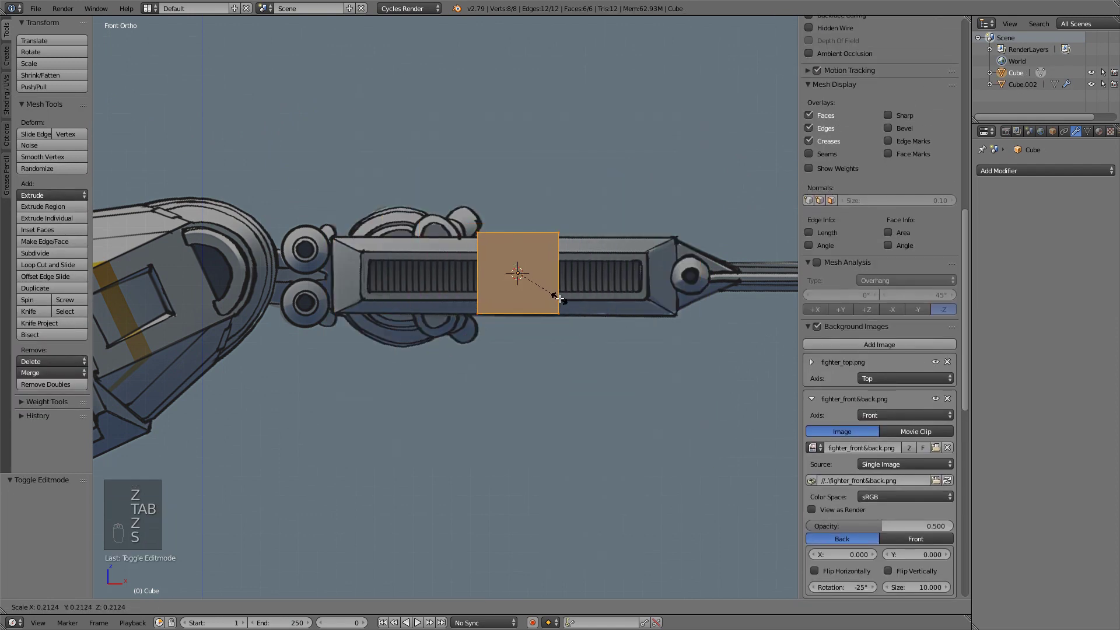
pyautogui.click(559, 298)
pyautogui.scroll(3, 559, 298)
pyautogui.press('Tab')
pyautogui.moveTo(575, 207); pyautogui.dragTo(575, 212)
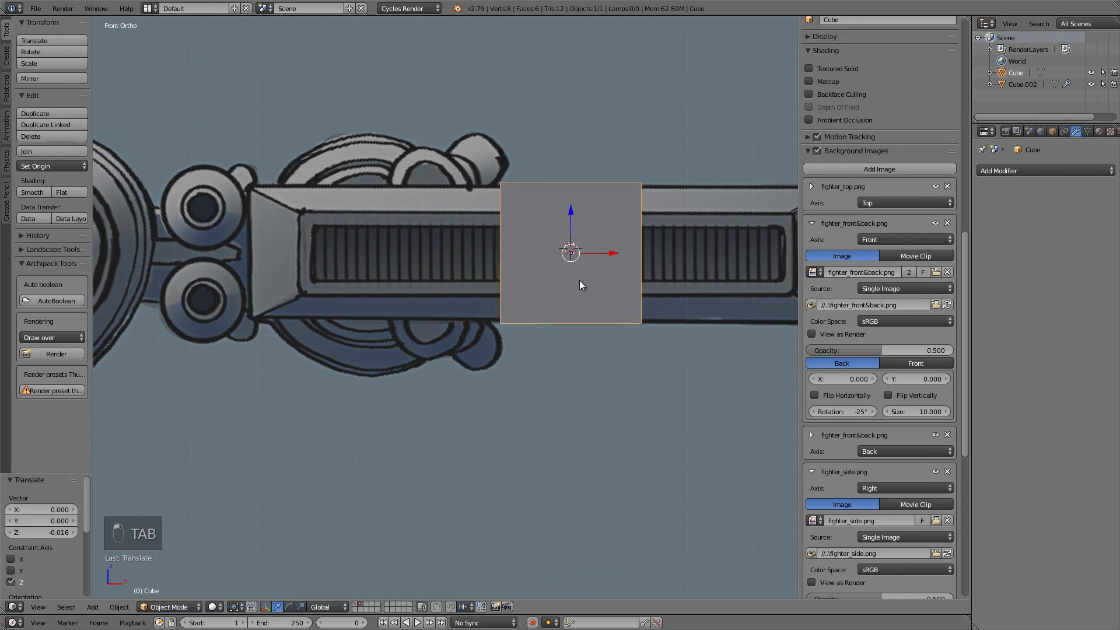
# - Scale the cube to 0.971 to fit the panel's height and stretch it about 3.3 times along X
pyautogui.keyDown('shift'); pyautogui.moveTo(579, 285); pyautogui.dragTo(521, 288, button='middle'); pyautogui.keyUp('shift')
pyautogui.press('Tab')
pyautogui.press('z')
pyautogui.press('s')
pyautogui.click(672, 372)
pyautogui.press('s')
pyautogui.press('x')
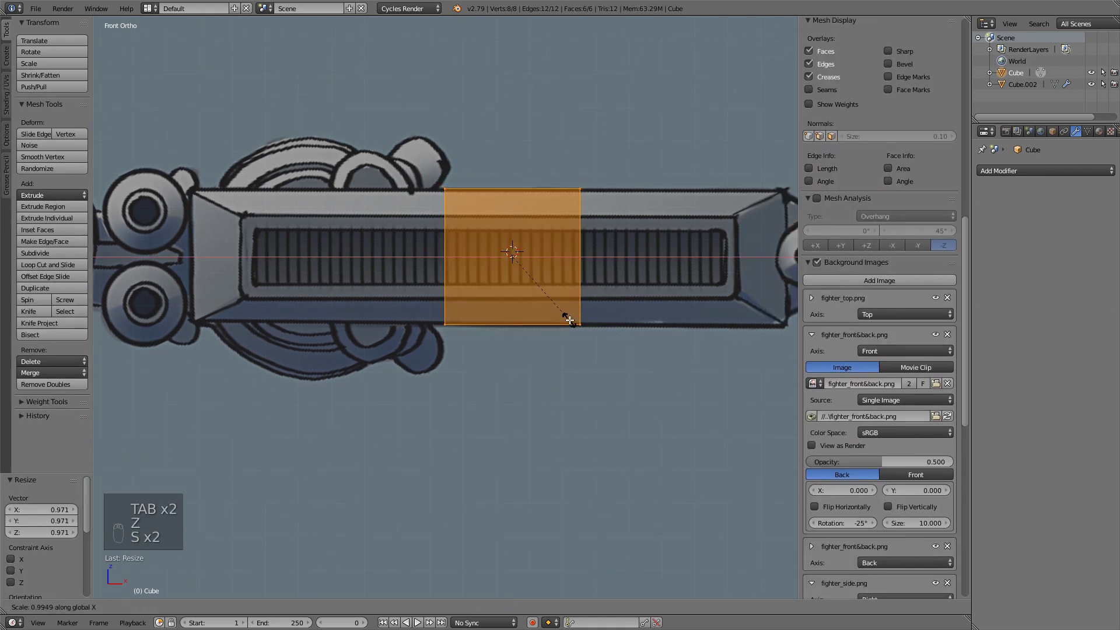
pyautogui.click(787, 318)
# - Move the stretched box about 0.154 along X to meet the wing panel's outer end
pyautogui.keyDown('shift'); pyautogui.moveTo(580, 250); pyautogui.dragTo(470, 268, button='middle'); pyautogui.keyUp('shift')
pyautogui.moveTo(448, 273); pyautogui.dragTo(448, 273)
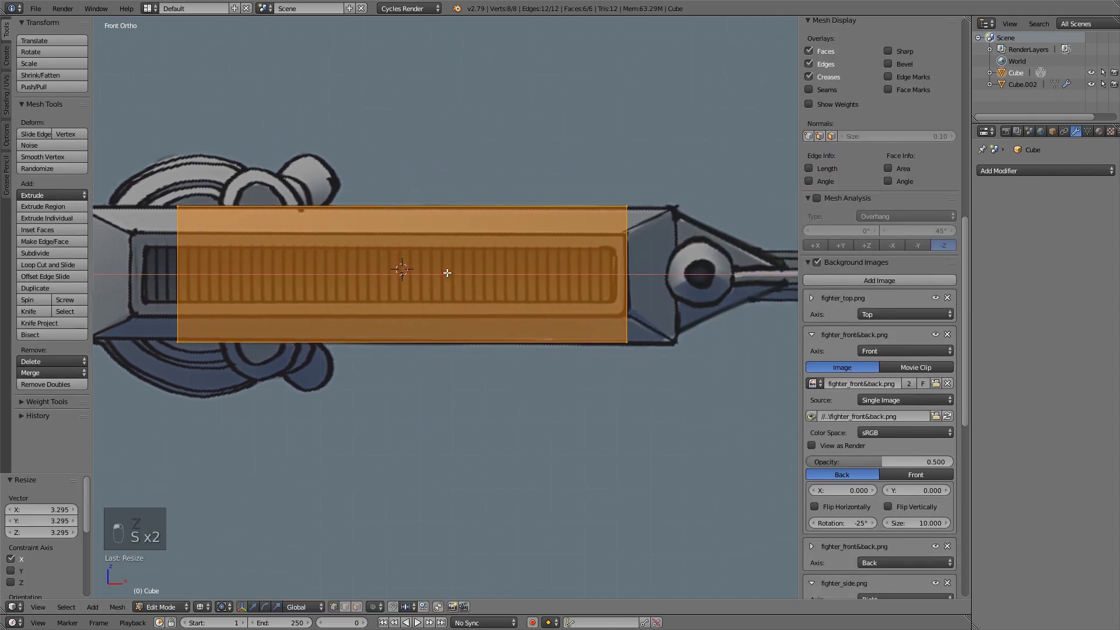
pyautogui.press('g')
pyautogui.press('x')
pyautogui.click(496, 269)
# - In face mode, move the box's inner end face about -0.445 along X to the wing panel's inner edge
pyautogui.keyDown('shift'); pyautogui.moveTo(322, 277); pyautogui.dragTo(549, 297, button='middle'); pyautogui.keyUp('shift')
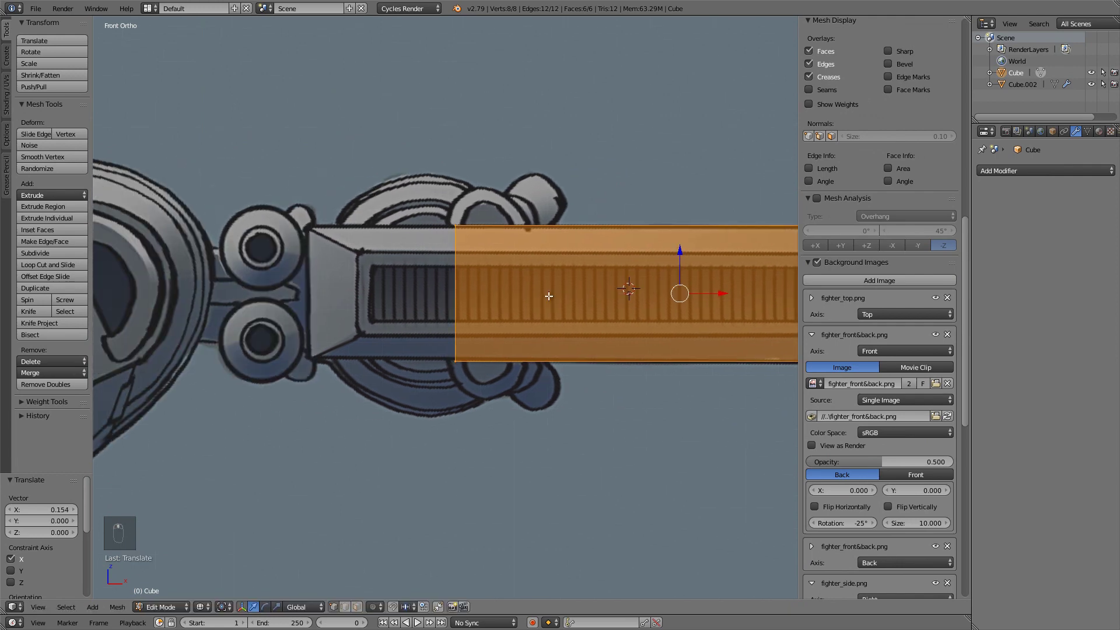
pyautogui.hotkey('ctrl', 'Tab')
pyautogui.click(485, 303)
pyautogui.rightClick(468, 294)
pyautogui.press('g')
pyautogui.press('x')
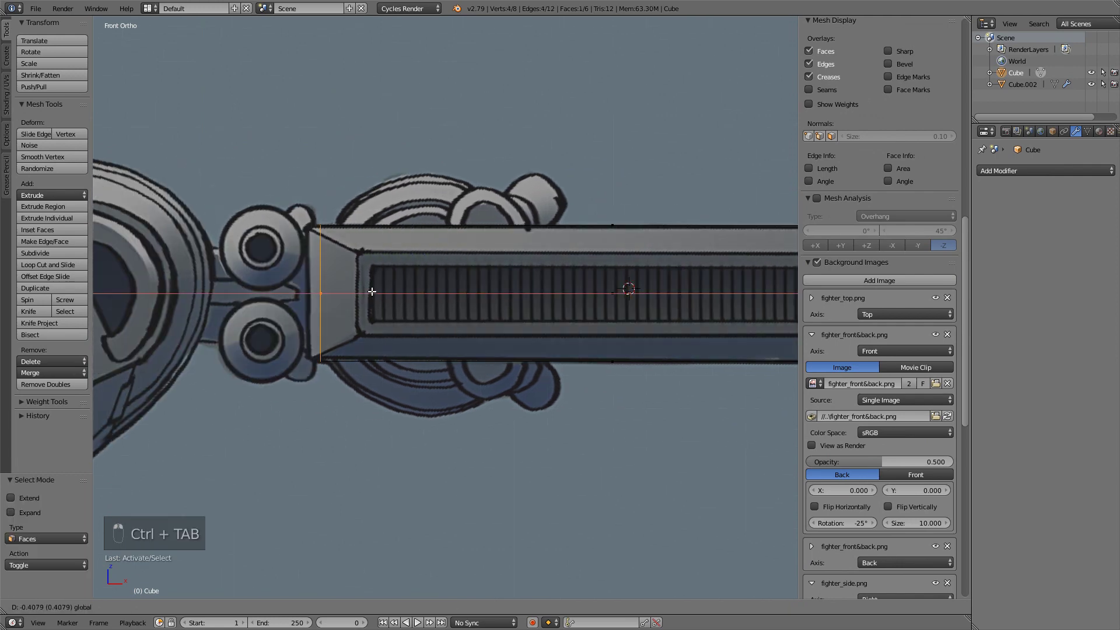
pyautogui.click(362, 291)
pyautogui.scroll(-2, 596, 295)
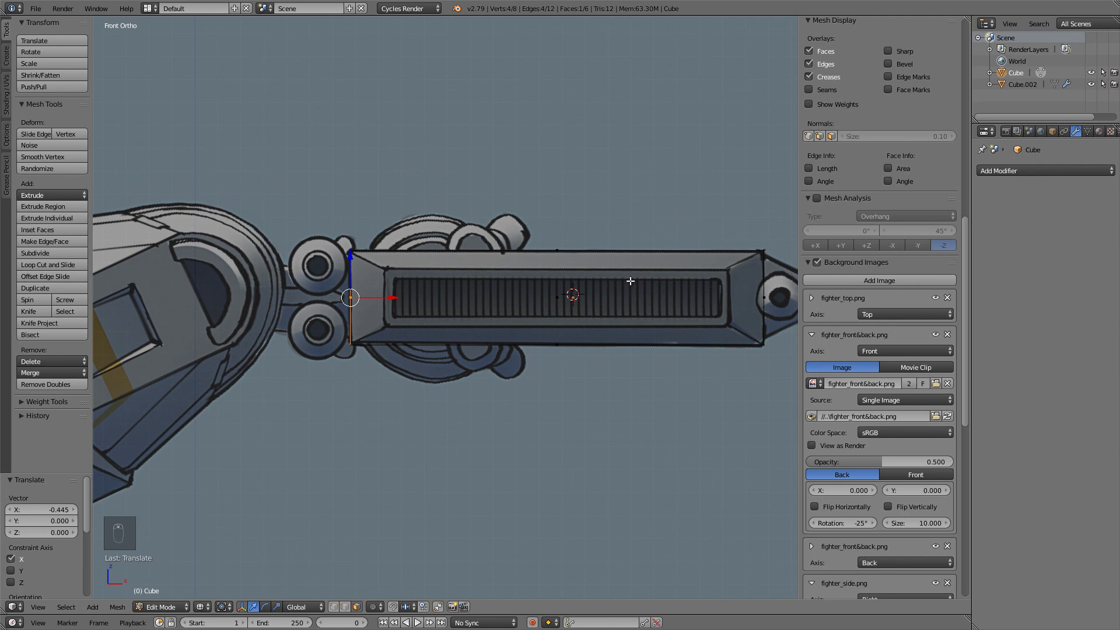
# - Duplicate the inner end face, scale the copy to 0.761 along Z and move it about -0.363 along X towards the fuselage
pyautogui.scroll(3, 401, 311)
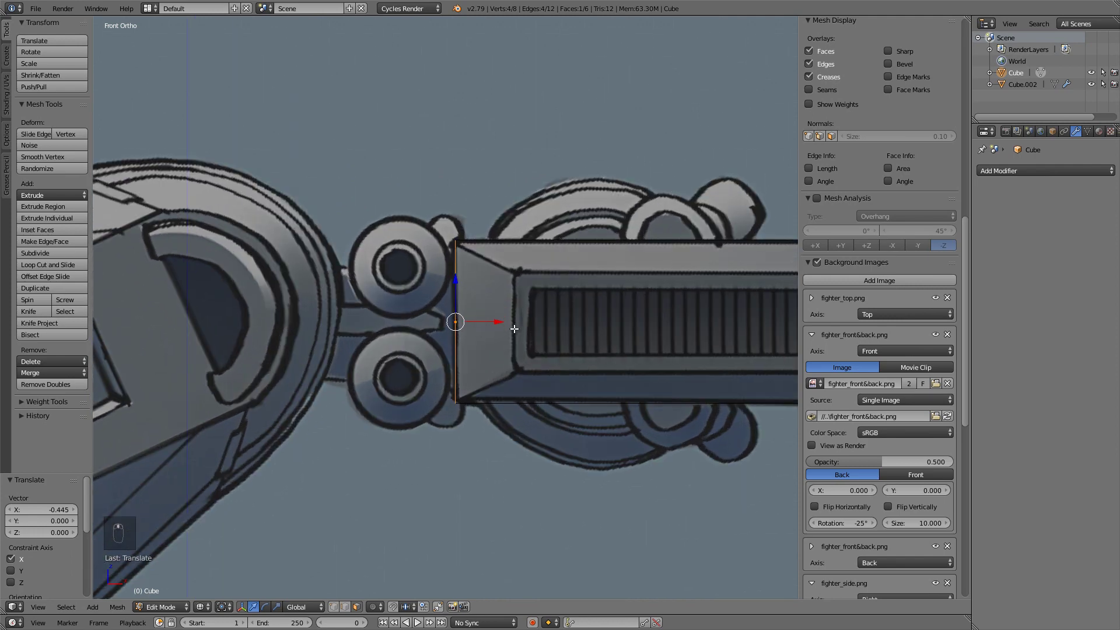
pyautogui.hotkey('shift', 'd')
pyautogui.press('s')
pyautogui.press('z')
pyautogui.click(492, 320)
pyautogui.press('g')
pyautogui.press('x')
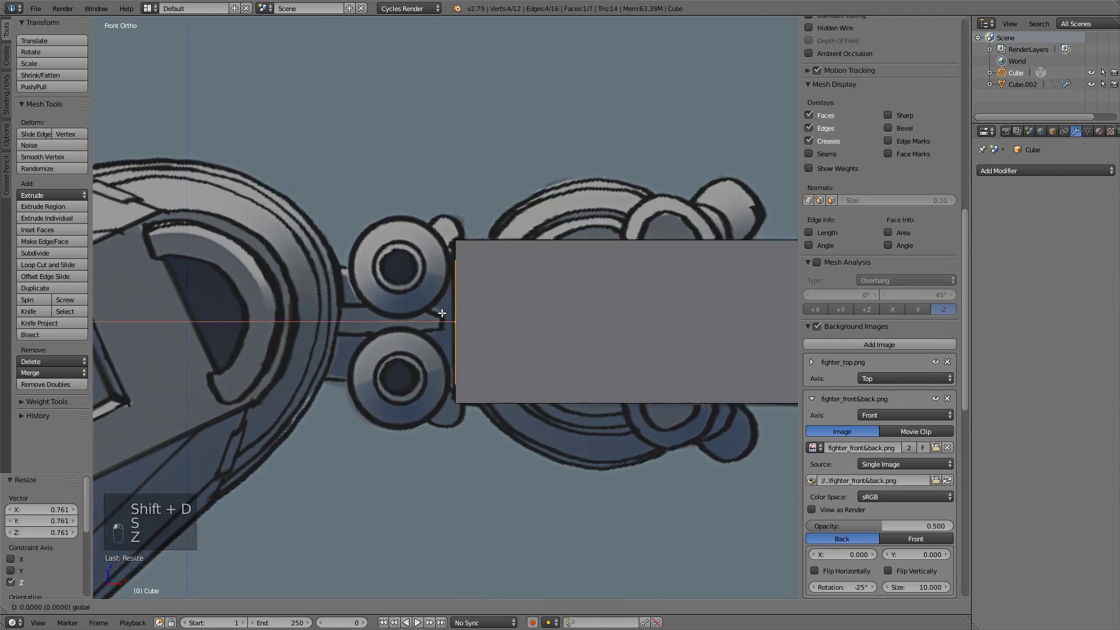
pyautogui.click(352, 312)
# - Extrude the copied face about 0.41 back into the wing panel and scale the connector block's faces to 0.91 along Z
pyautogui.press('z')
pyautogui.press('e')
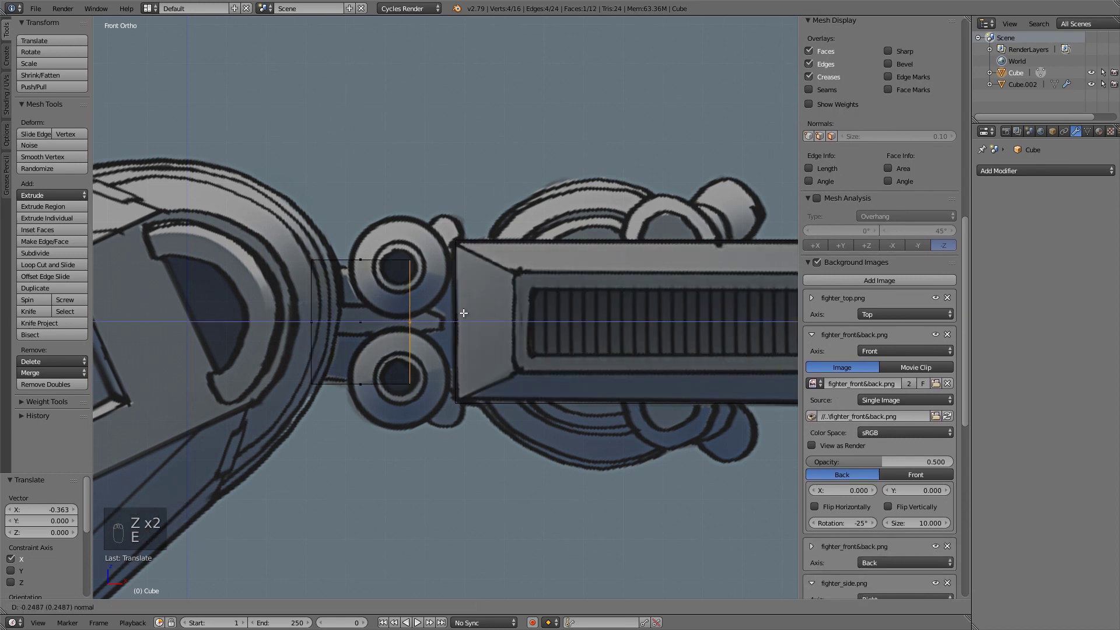
pyautogui.click(514, 315)
pyautogui.keyDown('alt'); pyautogui.rightClick(398, 263); pyautogui.keyUp('alt')
pyautogui.press('s')
pyautogui.press('z')
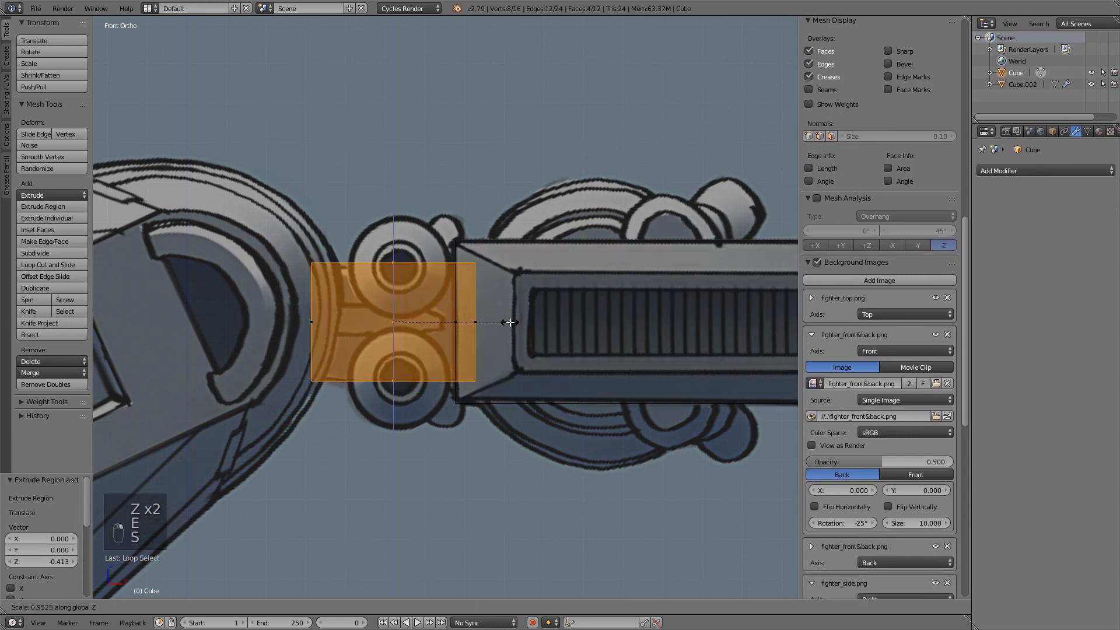
pyautogui.click(506, 322)
# - Duplicate the connector block about 2.012 along X to the wing's outer end and scale the copy by 1.241 along Z
pyautogui.press('z')
pyautogui.scroll(-2, 610, 302)
pyautogui.moveTo(645, 301)
pyautogui.keyDown('shift'); pyautogui.mouseDown(button='middle')
pyautogui.moveTo(327, 293)
pyautogui.moveTo(455, 312)
pyautogui.mouseUp(button='middle'); pyautogui.keyUp('shift')
pyautogui.press('z')
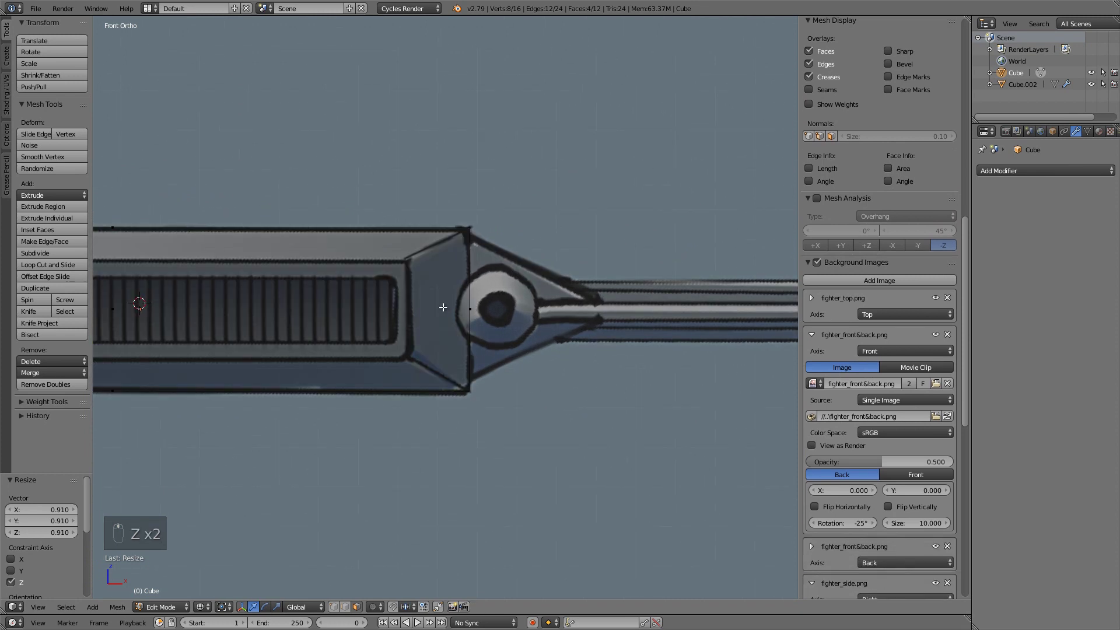
pyautogui.scroll(-3, 455, 311)
pyautogui.hotkey('shift', 'd')
pyautogui.click(458, 310)
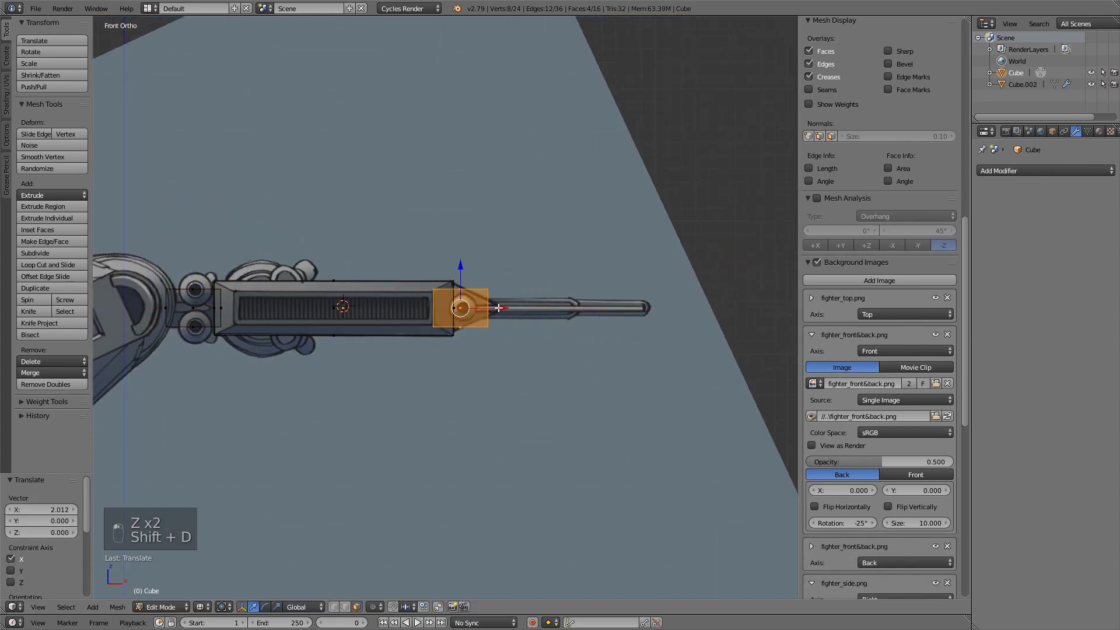
pyautogui.scroll(8, 457, 310)
pyautogui.press('s')
pyautogui.press('z')
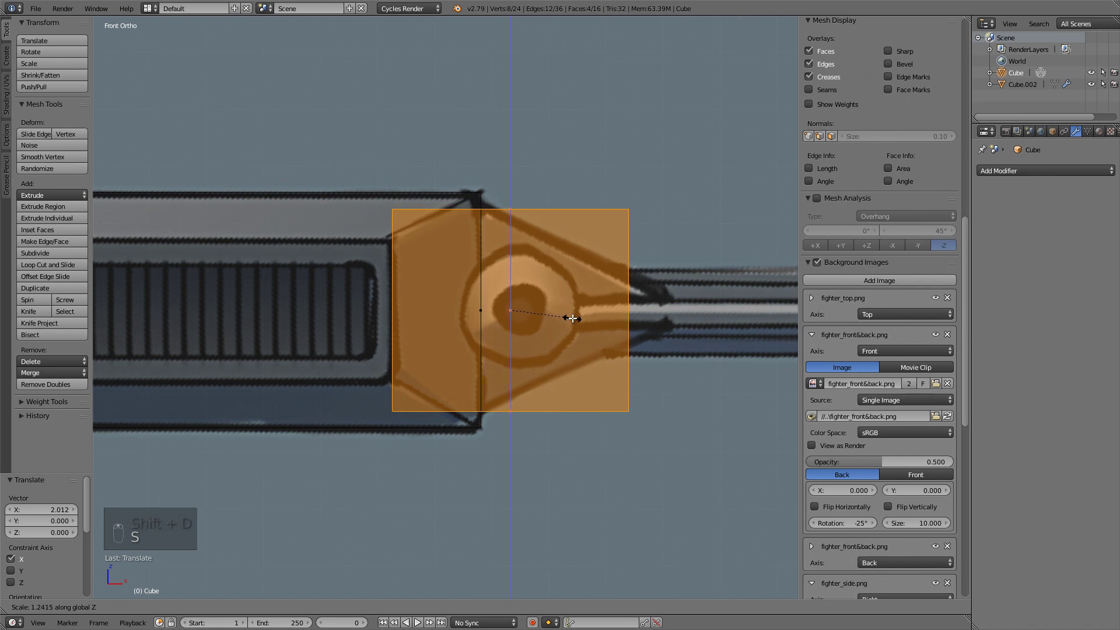
pyautogui.click(571, 317)
# - In edge mode, move the outer block's inner edge loop along X to the end of the wing panel
pyautogui.hotkey('ctrl', 'Tab')
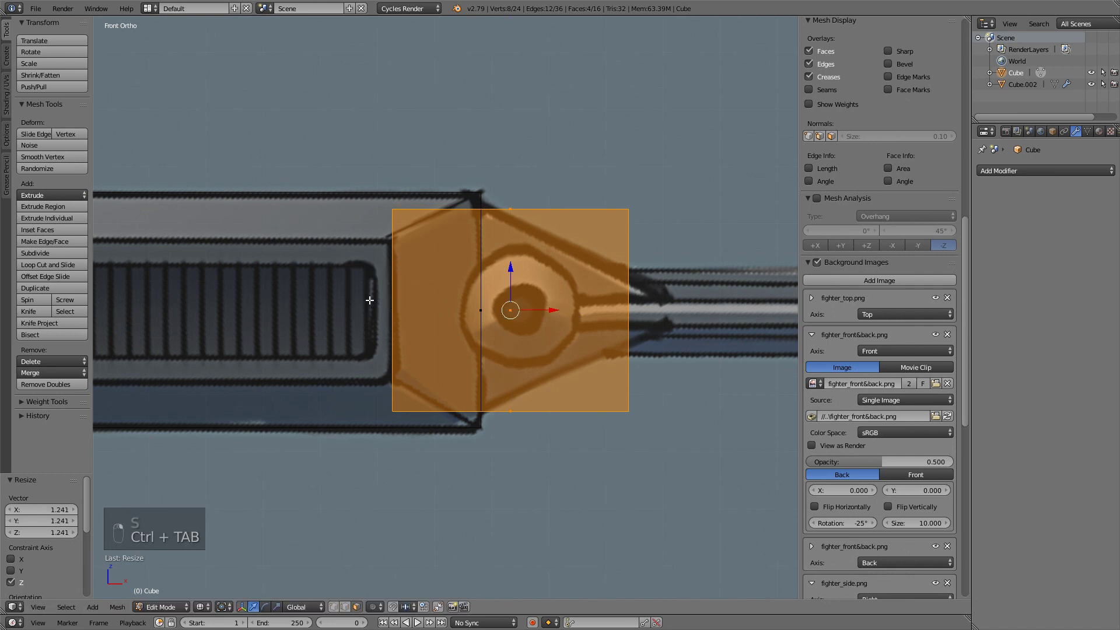
pyautogui.hotkey('ctrl', 'Tab')
pyautogui.click(363, 285)
pyautogui.keyDown('alt'); pyautogui.click(398, 298); pyautogui.keyUp('alt')
pyautogui.press('g')
pyautogui.press('x')
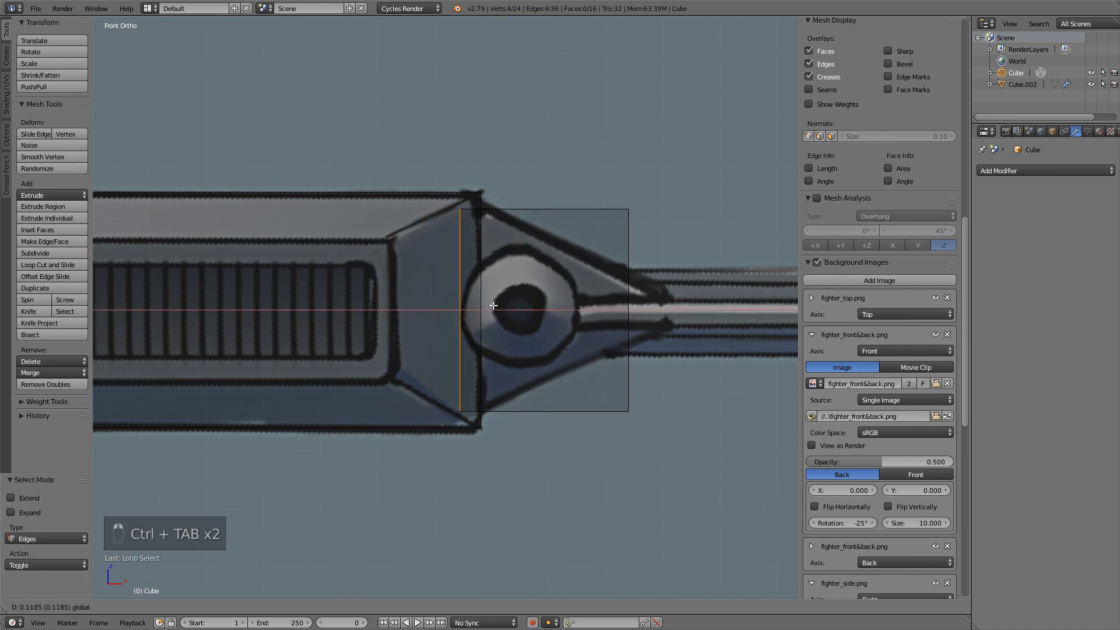
pyautogui.click(503, 304)
# - Taper the outer block by scaling its outer edge loop down along Z and moving it outward to the bracket's tip
pyautogui.keyDown('alt'); pyautogui.click(628, 344); pyautogui.keyUp('alt')
pyautogui.press('s')
pyautogui.press('z')
pyautogui.click(650, 342)
pyautogui.moveTo(658, 310); pyautogui.dragTo(692, 310)
pyautogui.press('s')
pyautogui.press('z')
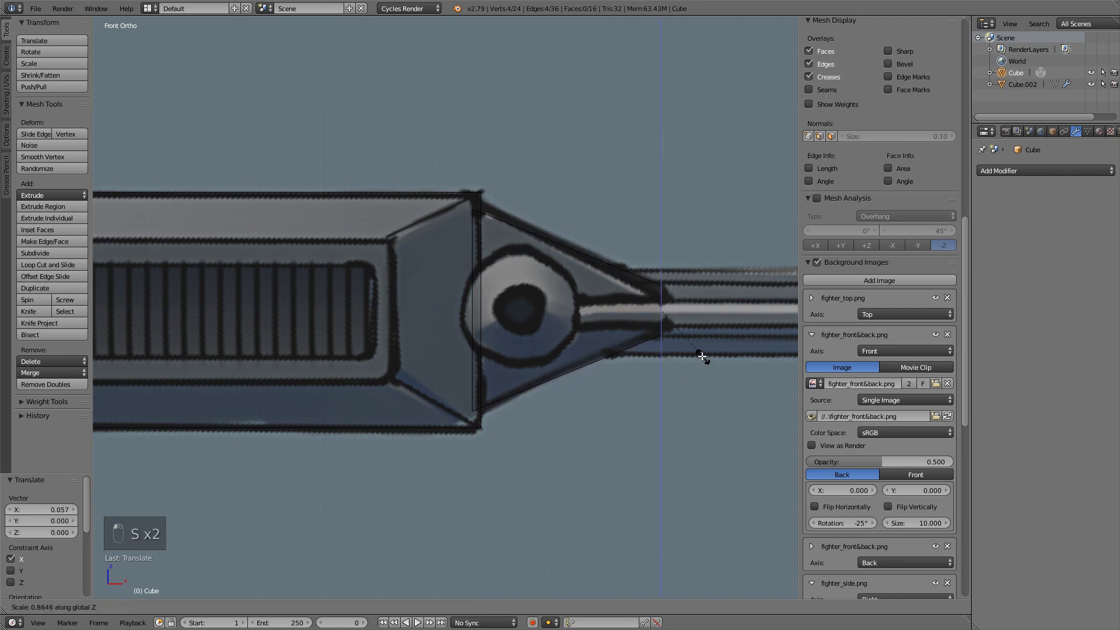
pyautogui.click(699, 350)
# - Duplicate the bracket's tip edge loop in place, fill it with a face and scale it to 0.541 along Z
pyautogui.scroll(-2, 699, 350)
pyautogui.keyDown('shift'); pyautogui.moveTo(620, 326); pyautogui.dragTo(508, 328, button='middle'); pyautogui.keyUp('shift')
pyautogui.scroll(3, 508, 328)
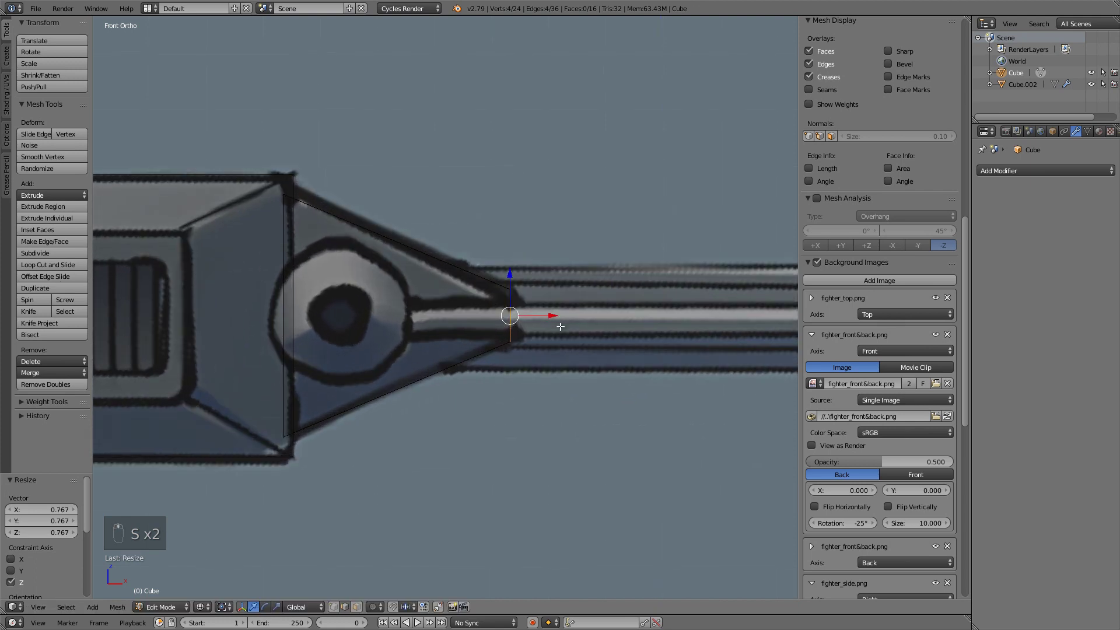
pyautogui.hotkey('shift', 'd')
pyautogui.rightClick(564, 325)
pyautogui.press('f')
pyautogui.press('s')
pyautogui.press('z')
pyautogui.click(546, 333)
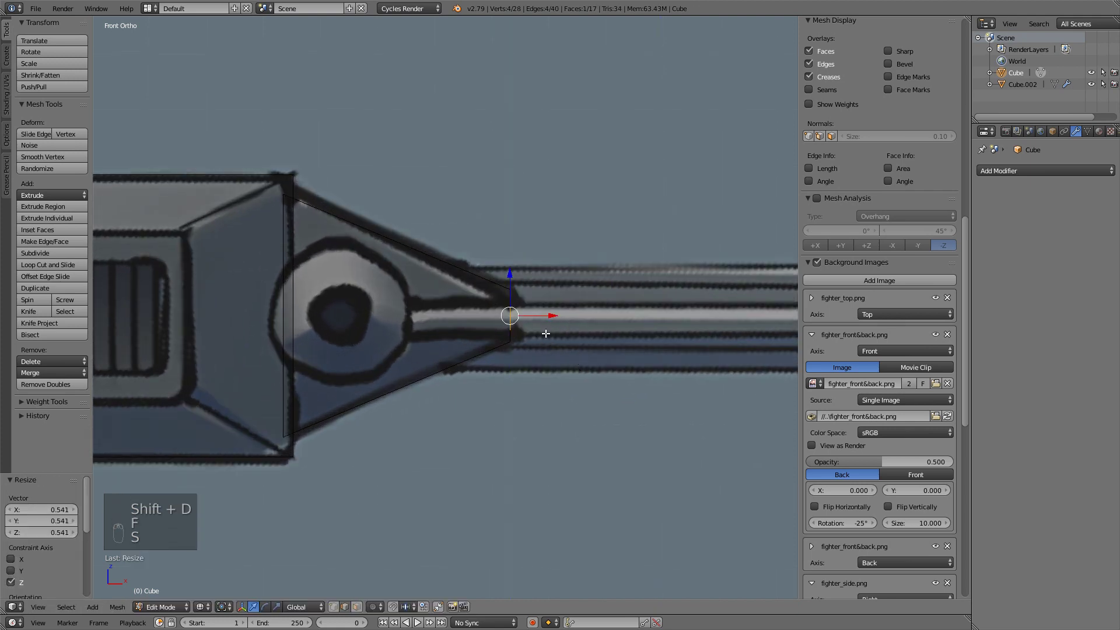
# - Move the new face inward past the round joint and extrude it along X to the gun barrel's tip
pyautogui.press('g')
pyautogui.press('x')
pyautogui.moveTo(439, 316); pyautogui.dragTo(291, 319)
pyautogui.press('e')
pyautogui.click(563, 305)
pyautogui.scroll(-3, 562, 304)
pyautogui.keyDown('shift'); pyautogui.moveTo(560, 310); pyautogui.dragTo(416, 310, button='middle'); pyautogui.keyUp('shift')
pyautogui.moveTo(416, 310); pyautogui.dragTo(721, 310)
pyautogui.keyDown('shift'); pyautogui.moveTo(700, 311); pyautogui.dragTo(460, 302, button='middle'); pyautogui.keyUp('shift')
pyautogui.scroll(2, 491, 300)
pyautogui.moveTo(497, 300); pyautogui.dragTo(618, 298)
pyautogui.scroll(-3, 439, 315)
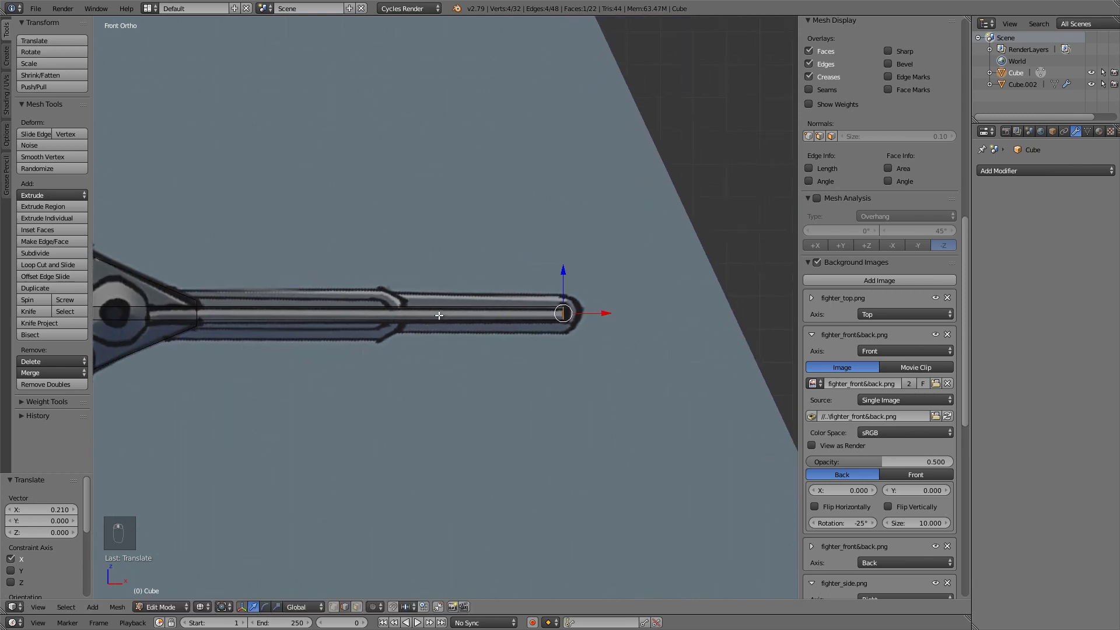
# - Duplicate the whole thin rod in place, scale the copy to 0.474 along X and enlarge it about threefold along Z
pyautogui.hotkey('ctrl', 'l')
pyautogui.hotkey('shift', 'd')
pyautogui.rightClick(439, 315)
pyautogui.scroll(2, 439, 315)
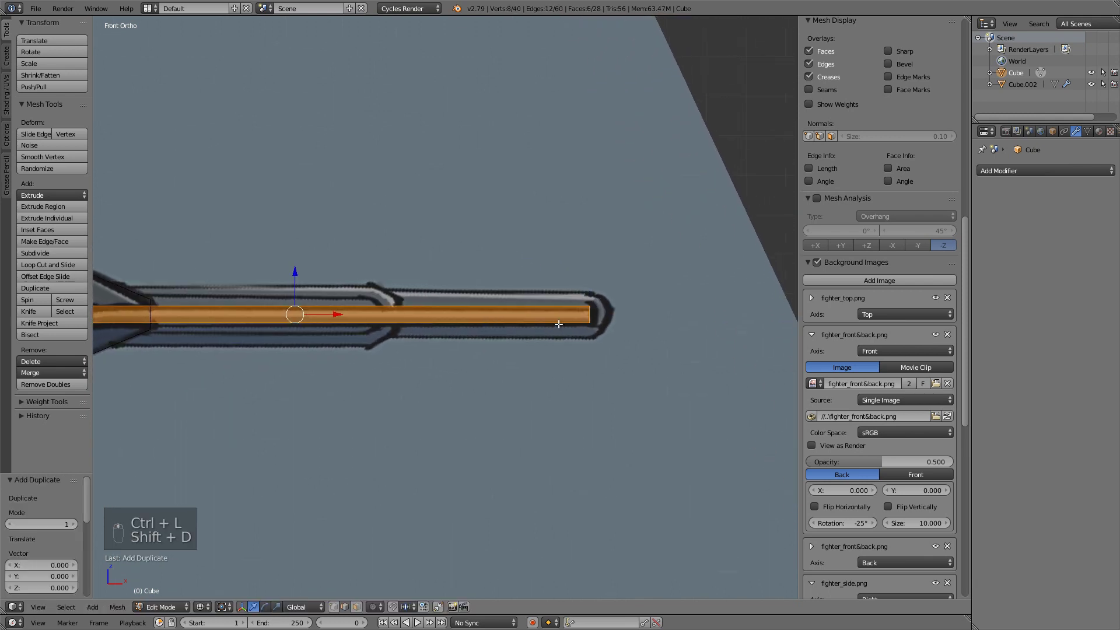
pyautogui.press('s')
pyautogui.middleClick(612, 361)
pyautogui.click(566, 345)
pyautogui.press('s')
pyautogui.middleClick(569, 350)
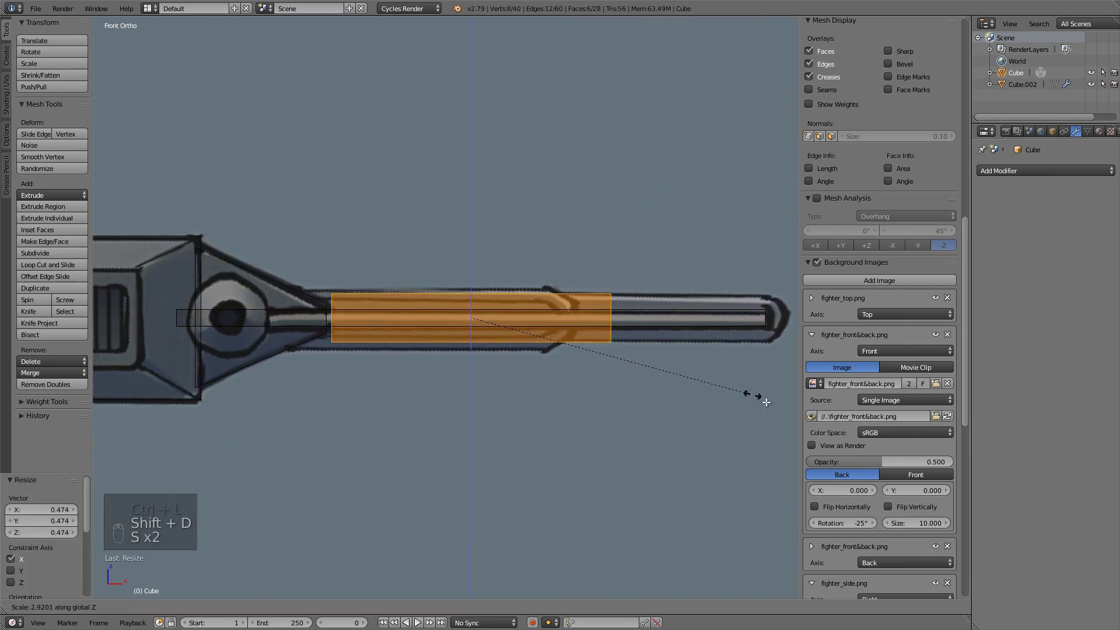
pyautogui.click(772, 403)
# - Move the thicker barrel piece about -0.163 along X and extend its outer face to the sleeve's end in the drawing
pyautogui.scroll(2, 534, 309)
pyautogui.keyDown('shift'); pyautogui.moveTo(557, 334); pyautogui.dragTo(577, 342, button='middle'); pyautogui.keyUp('shift')
pyautogui.moveTo(541, 331); pyautogui.dragTo(464, 330)
pyautogui.click(445, 330)
pyautogui.hotkey('ctrl', 'Tab')
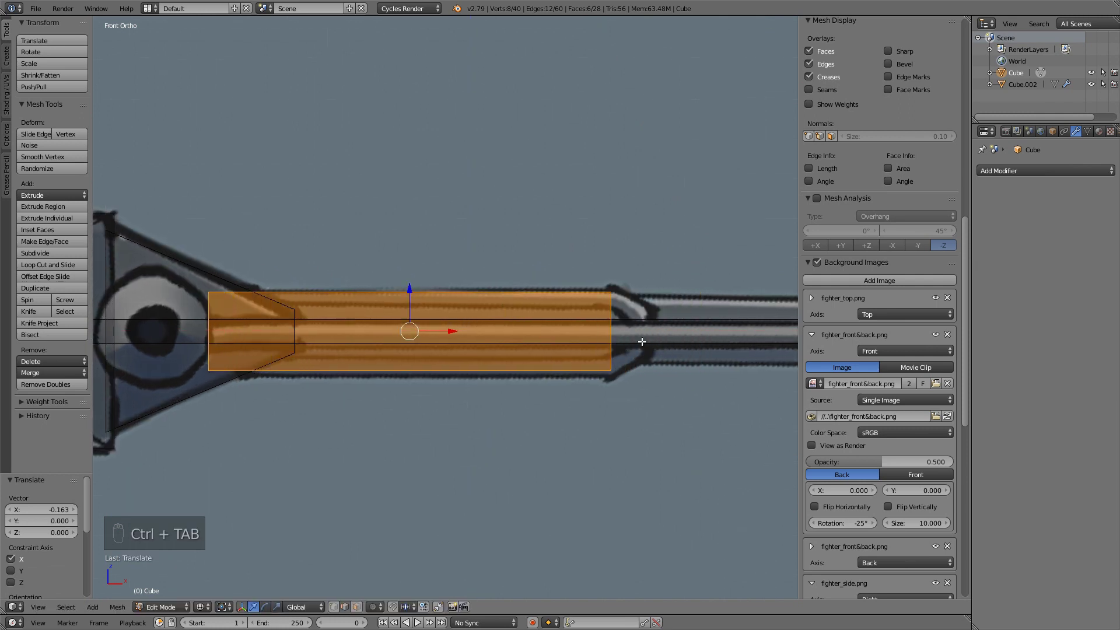
pyautogui.hotkey('ctrl', 'Tab')
pyautogui.click(638, 354)
pyautogui.rightClick(622, 331)
pyautogui.moveTo(649, 333); pyautogui.dragTo(691, 333)
# - Scale the whole linked barrel sleeve by 1.095 along Z
pyautogui.hotkey('ctrl', 'l')
pyautogui.press('s')
pyautogui.press('z')
pyautogui.click(561, 307)
# - Duplicate the barrel sleeve about 0.64 along X and scale the copy along Z to match the barrel's outer section
pyautogui.scroll(-2, 562, 308)
pyautogui.keyDown('shift'); pyautogui.moveTo(563, 311); pyautogui.dragTo(361, 310, button='middle'); pyautogui.keyUp('shift')
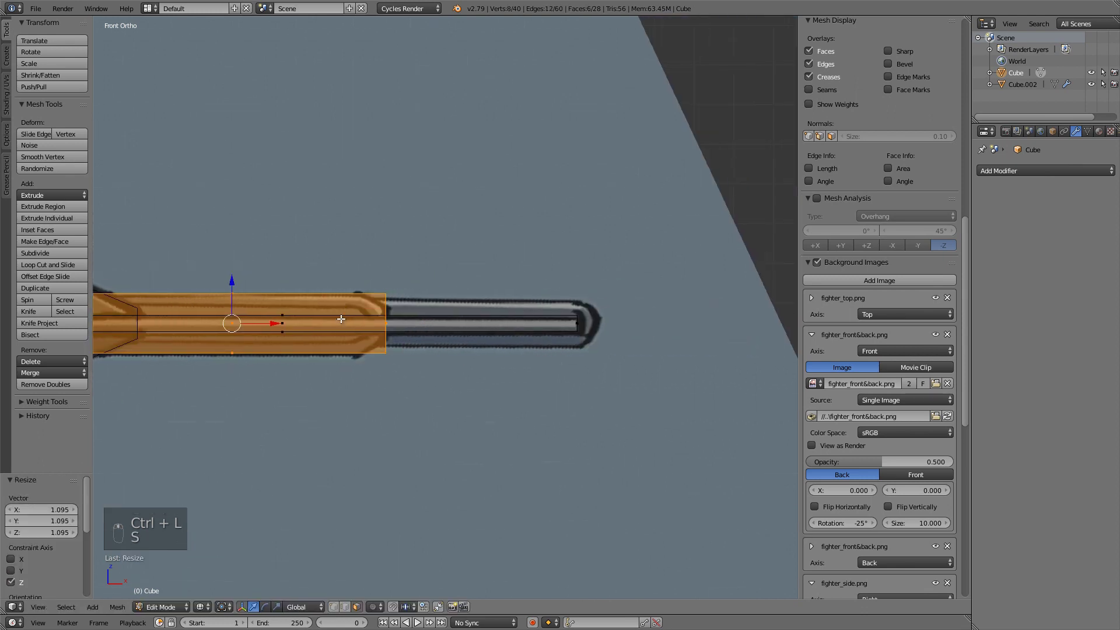
pyautogui.hotkey('shift', 'd')
pyautogui.rightClick(281, 321)
pyautogui.moveTo(286, 322); pyautogui.dragTo(520, 324)
pyautogui.click(528, 325)
pyautogui.scroll(3, 583, 379)
pyautogui.press('s')
pyautogui.press('z')
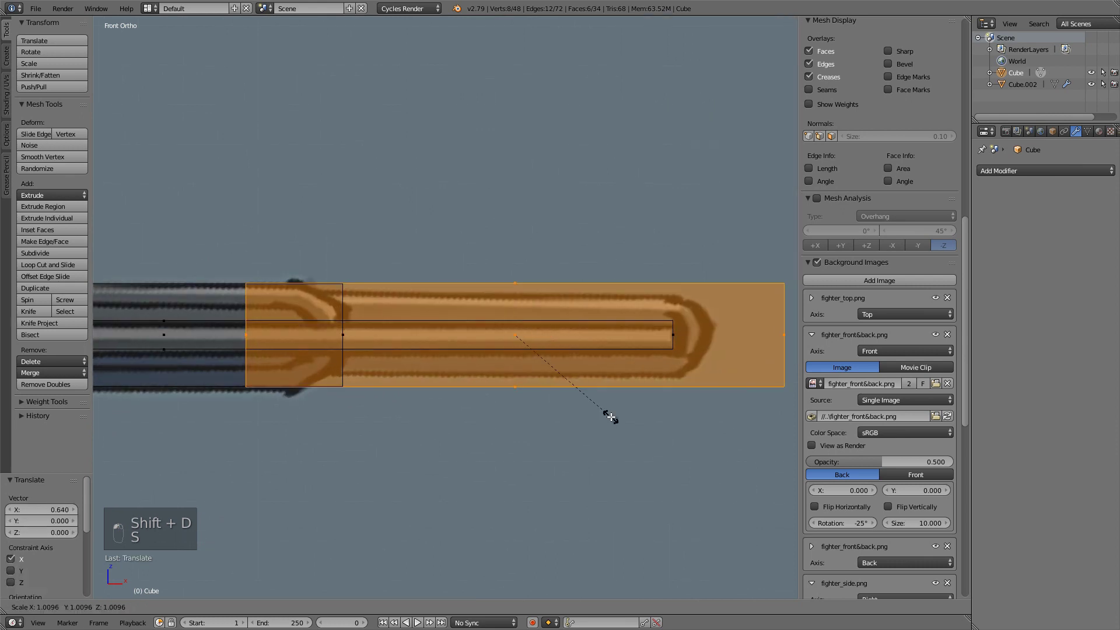
pyautogui.click(594, 402)
# - Move the outer barrel section's end face about -0.106 along X to the barrel's tip
pyautogui.scroll(-1, 594, 401)
pyautogui.rightClick(728, 331)
pyautogui.moveTo(758, 331); pyautogui.dragTo(700, 333)
pyautogui.click(701, 333)
# - Select the thin rod's face loop, snap the 3D cursor to it and add a cylinder there
pyautogui.scroll(-5, 420, 354)
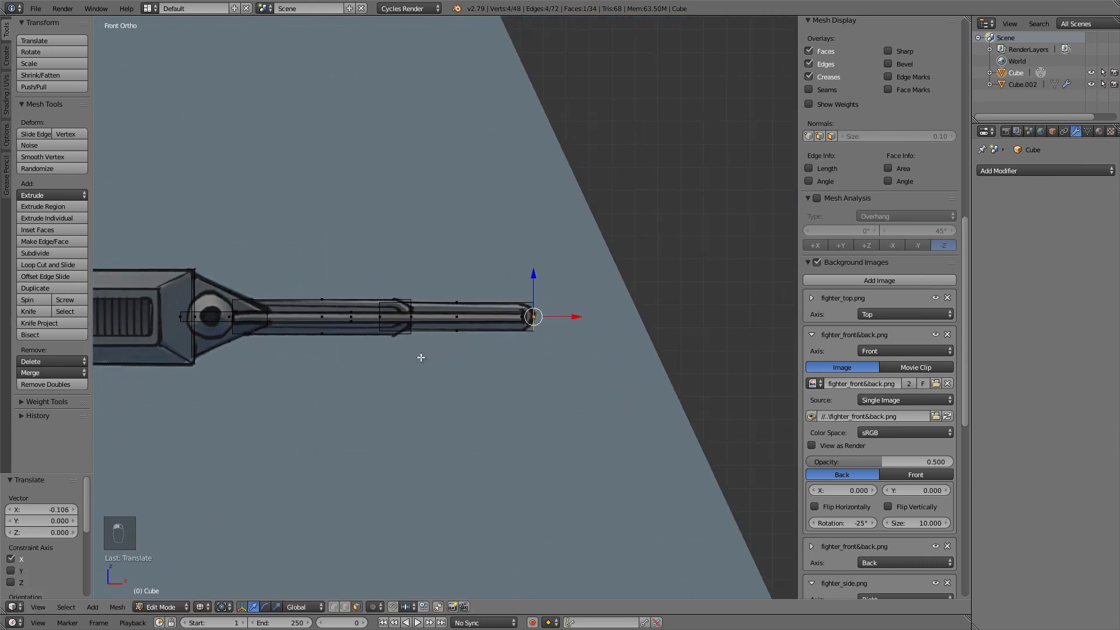
pyautogui.scroll(8, 575, 321)
pyautogui.keyDown('alt'); pyautogui.rightClick(613, 326); pyautogui.keyUp('alt')
pyautogui.hotkey('shift', 's')
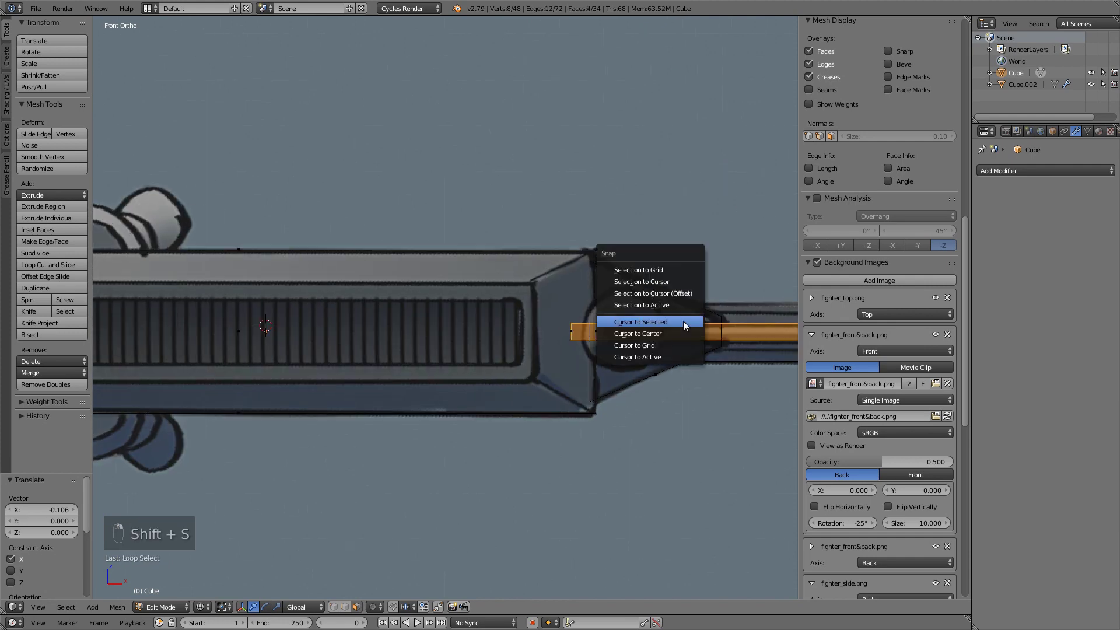
pyautogui.click(674, 318)
pyautogui.hotkey('shift', 'a')
pyautogui.click(657, 319)
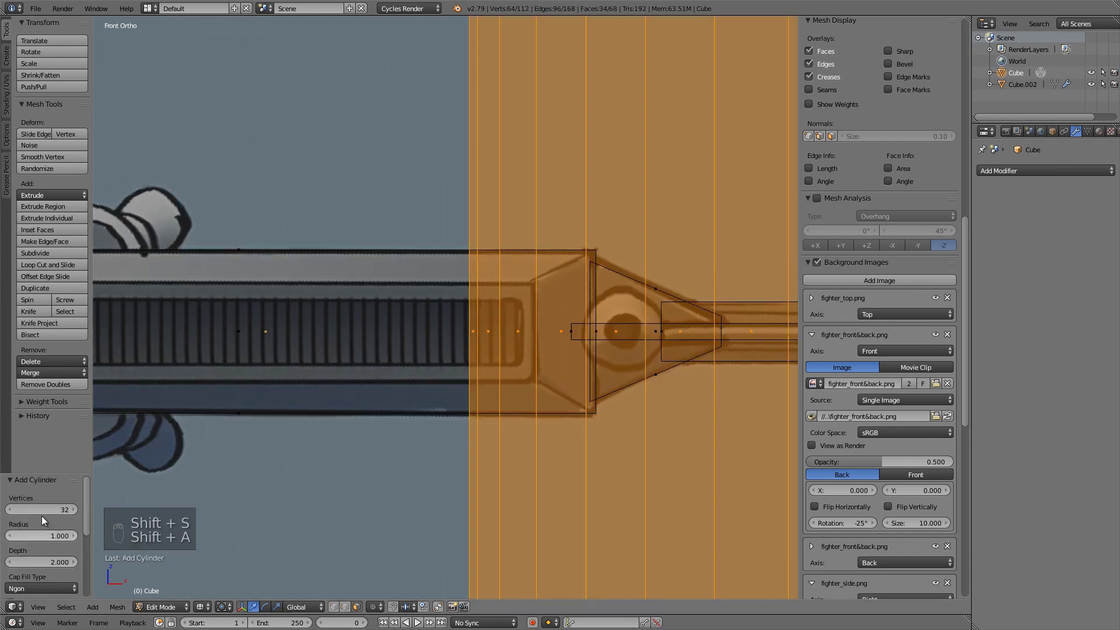
# - Give the new cylinder 24 vertices and rotate it 90° about X
pyautogui.write('24')
pyautogui.press('Return')
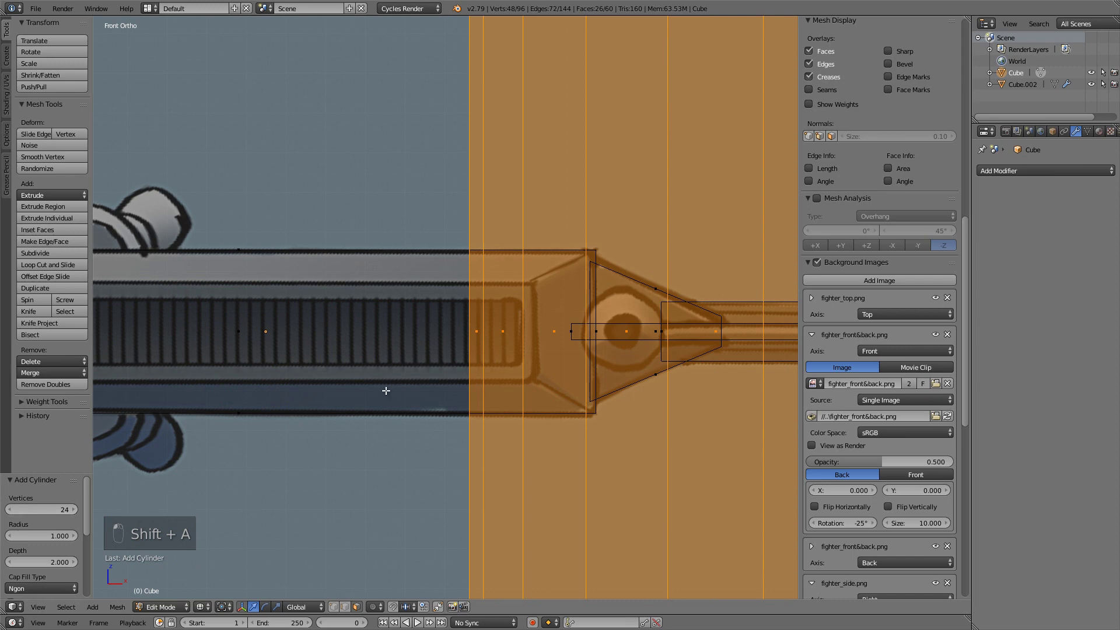
pyautogui.scroll(-3, 387, 392)
pyautogui.press('r')
pyautogui.press('x')
pyautogui.press('9')
pyautogui.press('0')
pyautogui.press('Return')
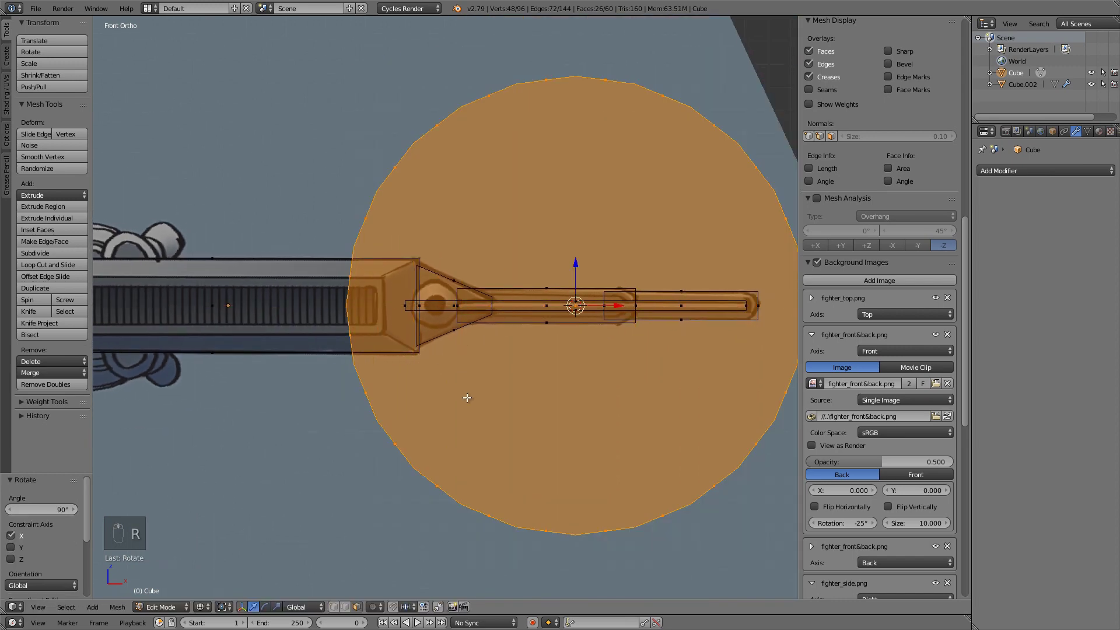
# - Shrink the cylinder to about 0.131, move it along X onto the barrel bracket's round joint and scale it by about 0.799
pyautogui.press('s')
pyautogui.click(594, 311)
pyautogui.press('g')
pyautogui.press('x')
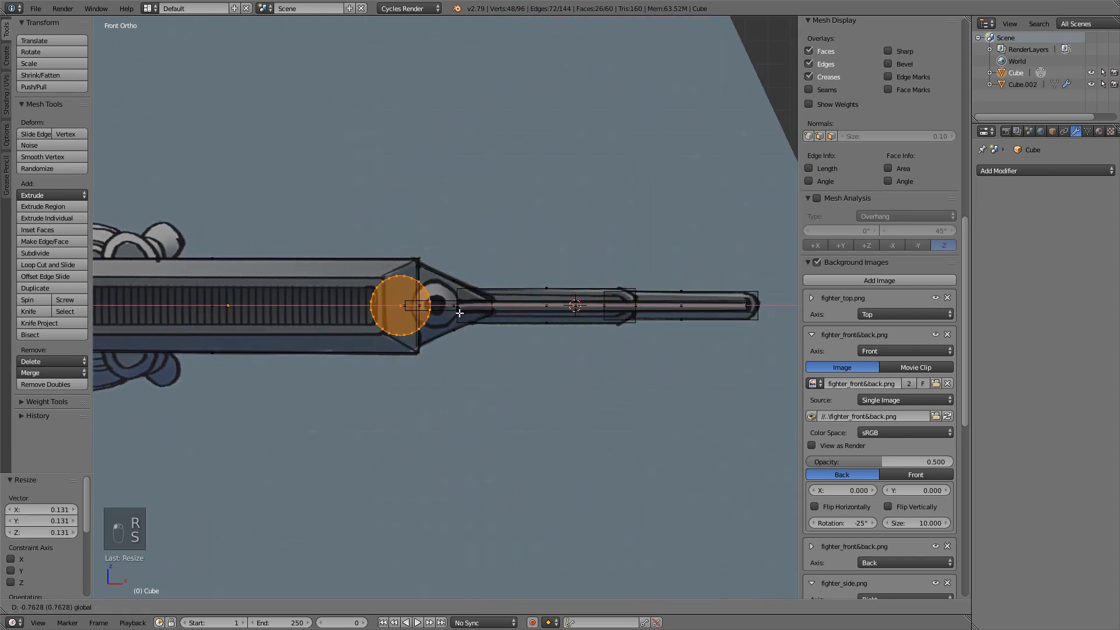
pyautogui.click(449, 311)
pyautogui.scroll(5, 464, 322)
pyautogui.moveTo(491, 311); pyautogui.dragTo(515, 310)
pyautogui.press('s')
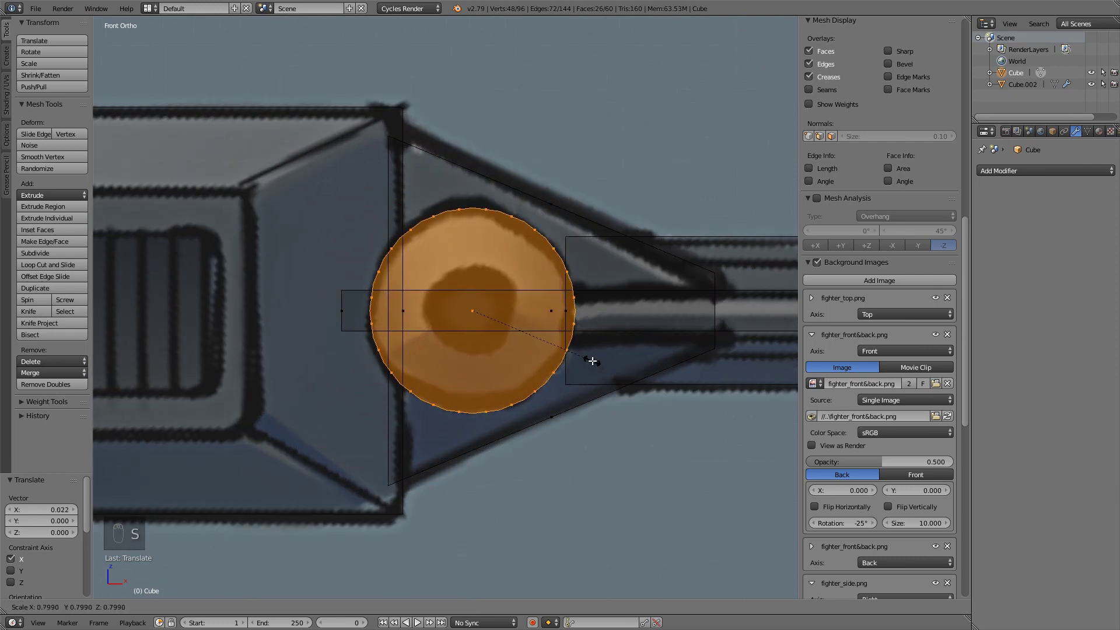
pyautogui.click(592, 361)
# - Snap the 3D cursor to the joint cylinder, add a 32-vertex cylinder there and rotate it 90° about X
pyautogui.scroll(-6, 584, 324)
pyautogui.hotkey('shift', 's')
pyautogui.click(583, 324)
pyautogui.hotkey('shift', 'a')
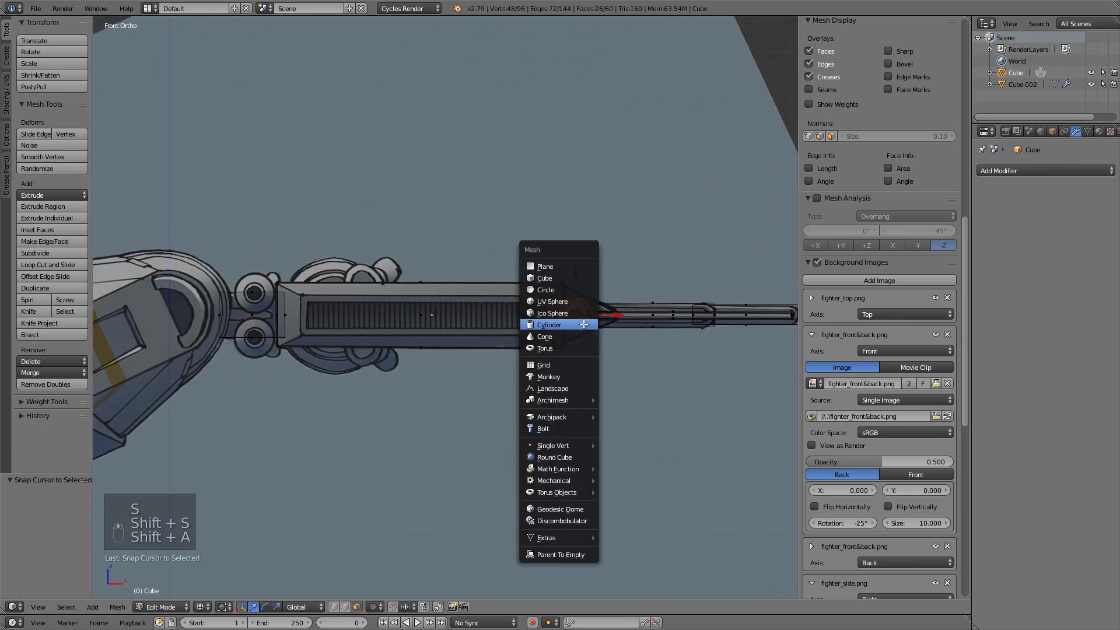
pyautogui.click(584, 325)
pyautogui.write('32')
pyautogui.press('Return')
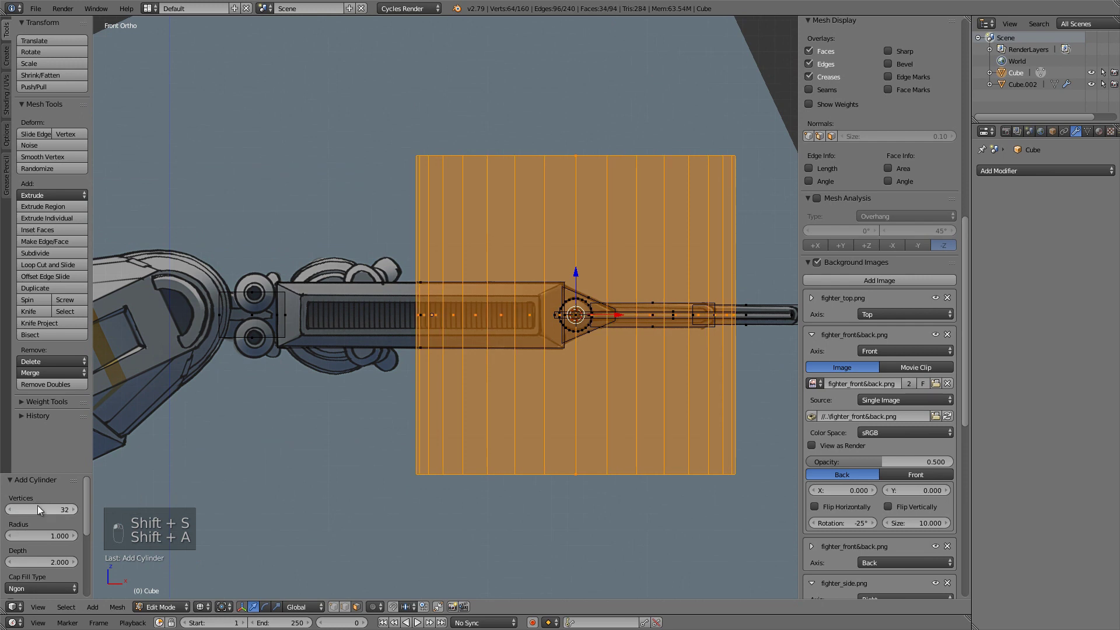
pyautogui.press('r')
pyautogui.press('x')
pyautogui.press('9')
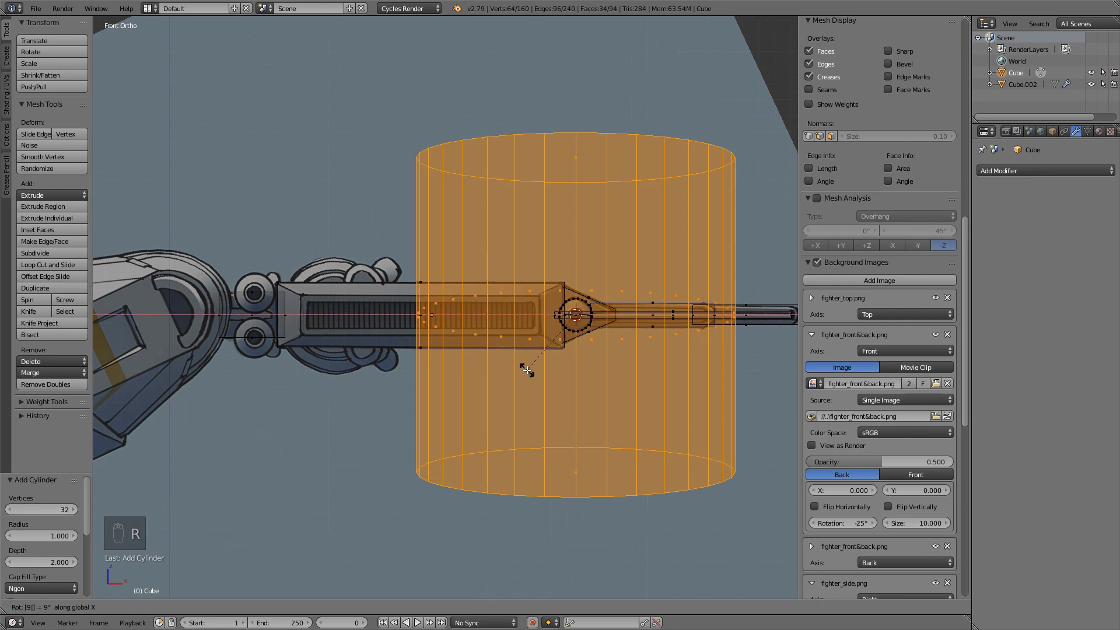
pyautogui.press('0')
pyautogui.press('Return')
# - Move the new cylinder to the upper small roller beside the fuselage and scale it by about 0.099
pyautogui.moveTo(621, 317); pyautogui.dragTo(340, 315)
pyautogui.keyDown('shift'); pyautogui.moveTo(403, 312); pyautogui.dragTo(737, 323, button='middle'); pyautogui.keyUp('shift')
pyautogui.scroll(3, 721, 350)
pyautogui.press('g')
pyautogui.click(619, 321)
pyautogui.keyDown('shift'); pyautogui.moveTo(487, 341); pyautogui.dragTo(276, 334, button='middle'); pyautogui.keyUp('shift')
pyautogui.scroll(3, 354, 373)
pyautogui.press('s')
pyautogui.click(516, 257)
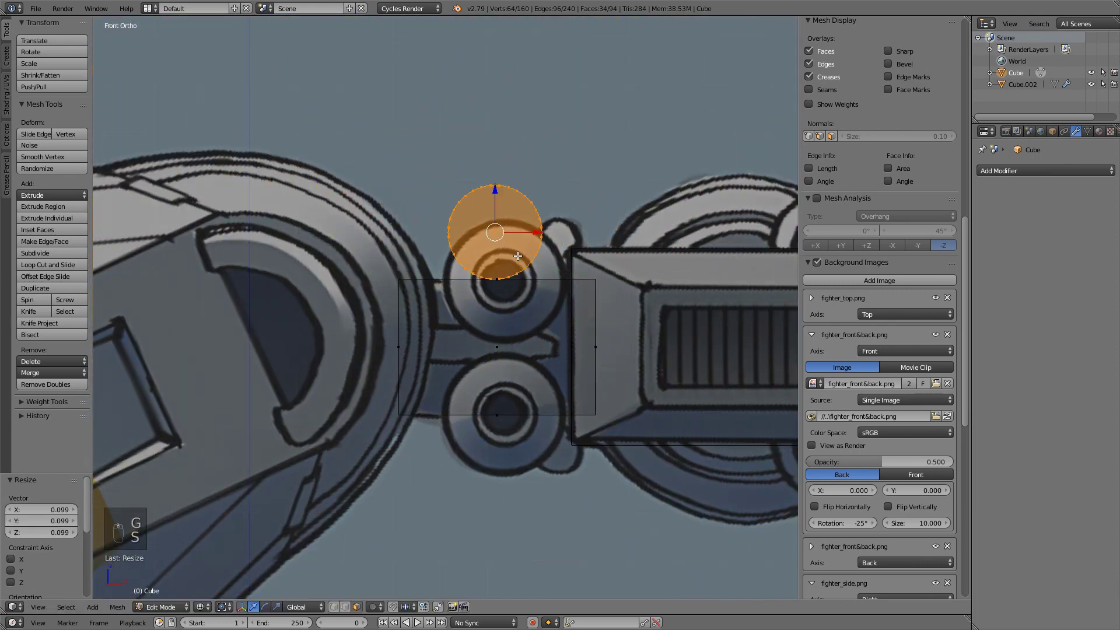
# - Center the cylinder on the upper roller and scale it by about 1.265 to match the drawn outline
pyautogui.press('g')
pyautogui.click(526, 304)
pyautogui.press('s')
pyautogui.click(576, 316)
pyautogui.press('g')
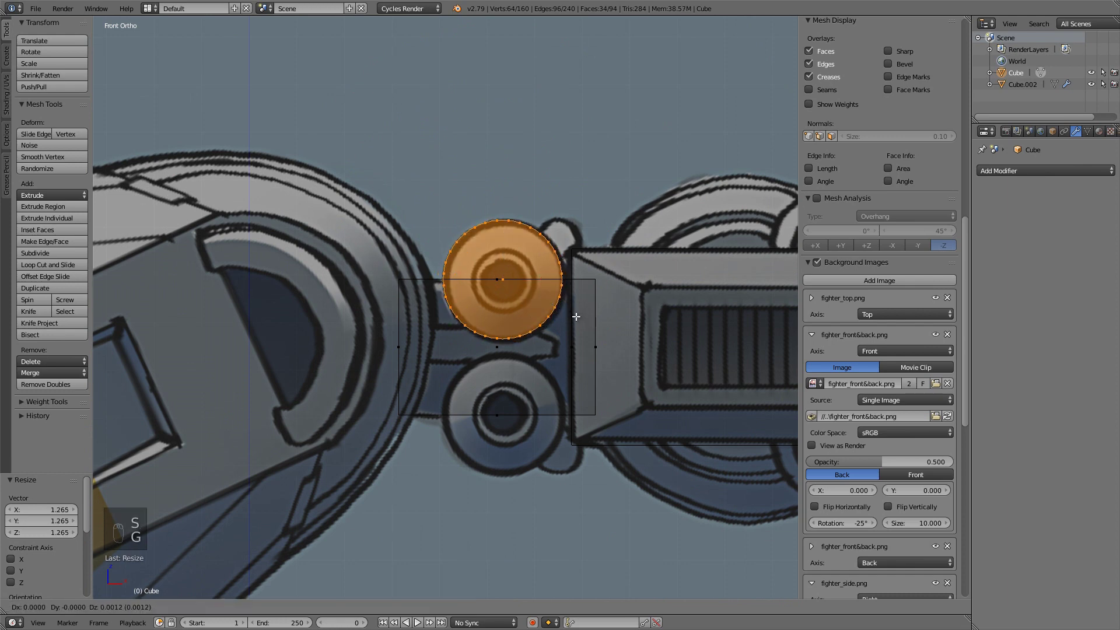
pyautogui.click(576, 319)
pyautogui.scroll(-1, 570, 309)
pyautogui.keyDown('shift'); pyautogui.moveTo(608, 318); pyautogui.dragTo(450, 317, button='middle'); pyautogui.keyUp('shift')
pyautogui.press('g')
pyautogui.click(550, 320)
pyautogui.scroll(-2, 584, 309)
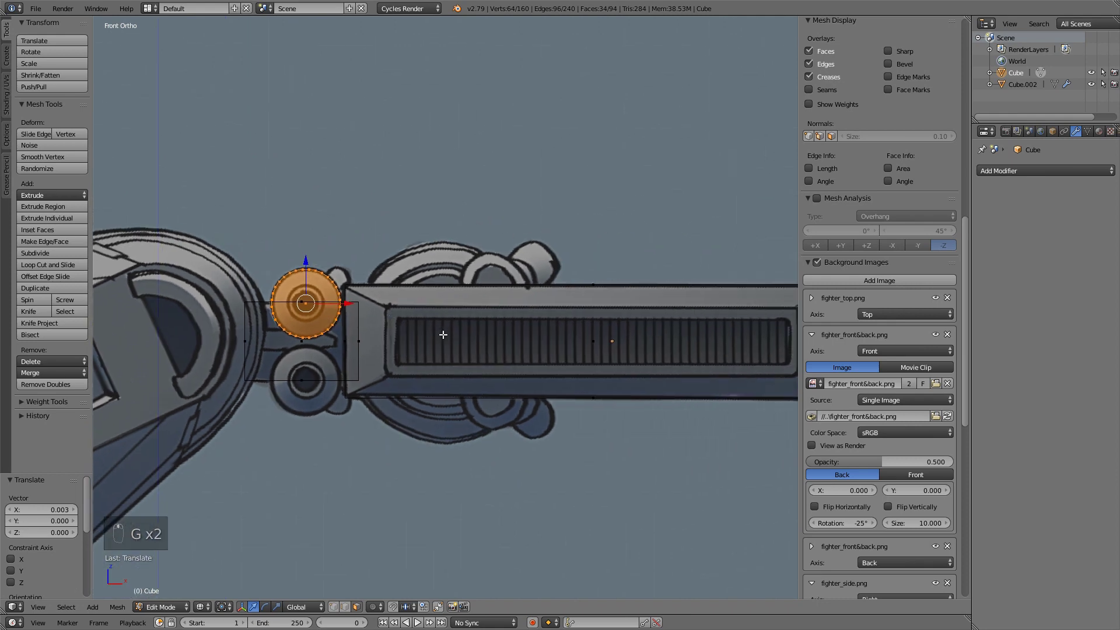
pyautogui.rightClick(531, 311)
pyautogui.hotkey('ctrl', 'l')
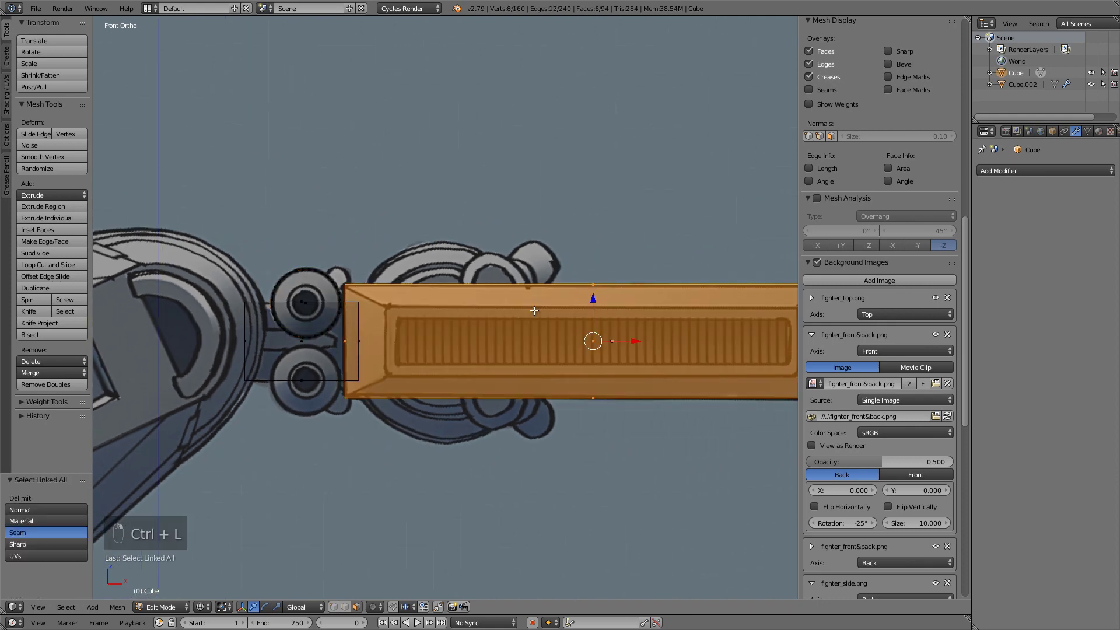
pyautogui.hotkey('shift', 'd')
pyautogui.rightClick(545, 283)
pyautogui.press('x')
pyautogui.click(541, 286)
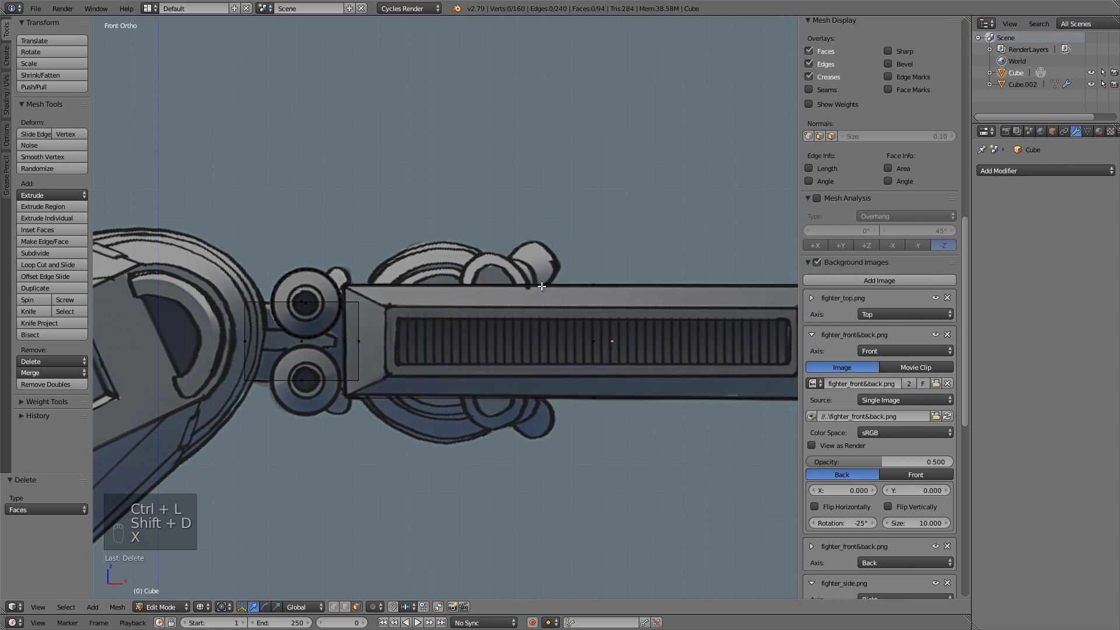
# - Select the linked wing panel box, snap the 3D cursor to it and add a 64-vertex cylinder there
pyautogui.keyDown('alt'); pyautogui.rightClick(541, 286); pyautogui.keyUp('alt')
pyautogui.hotkey('ctrl', 'l')
pyautogui.hotkey('shift', 's')
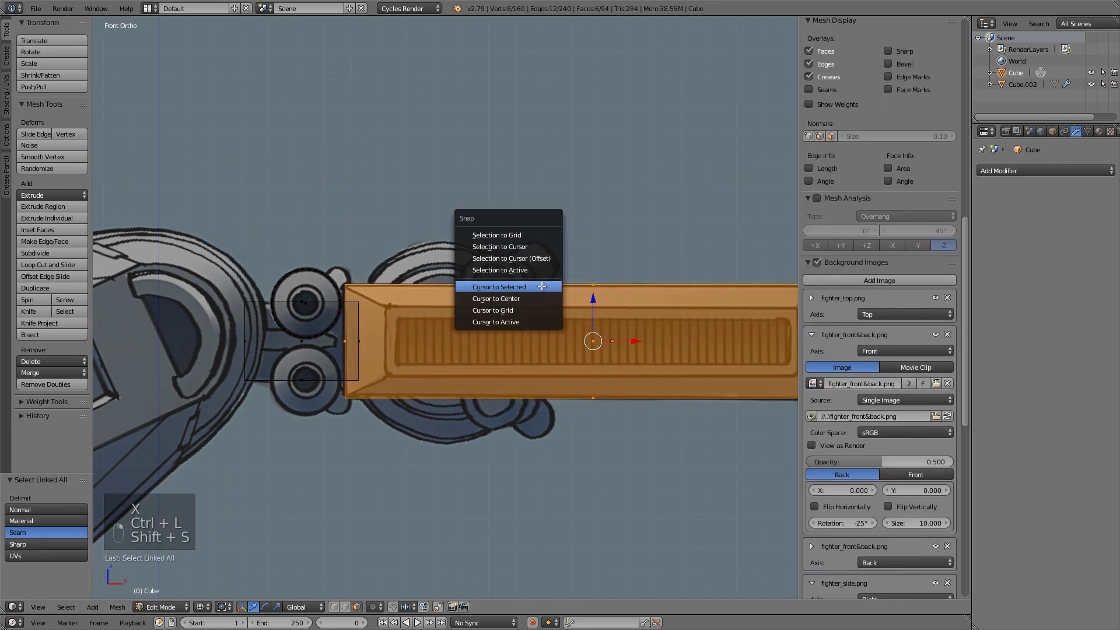
pyautogui.click(542, 288)
pyautogui.hotkey('shift', 'a')
pyautogui.click(542, 292)
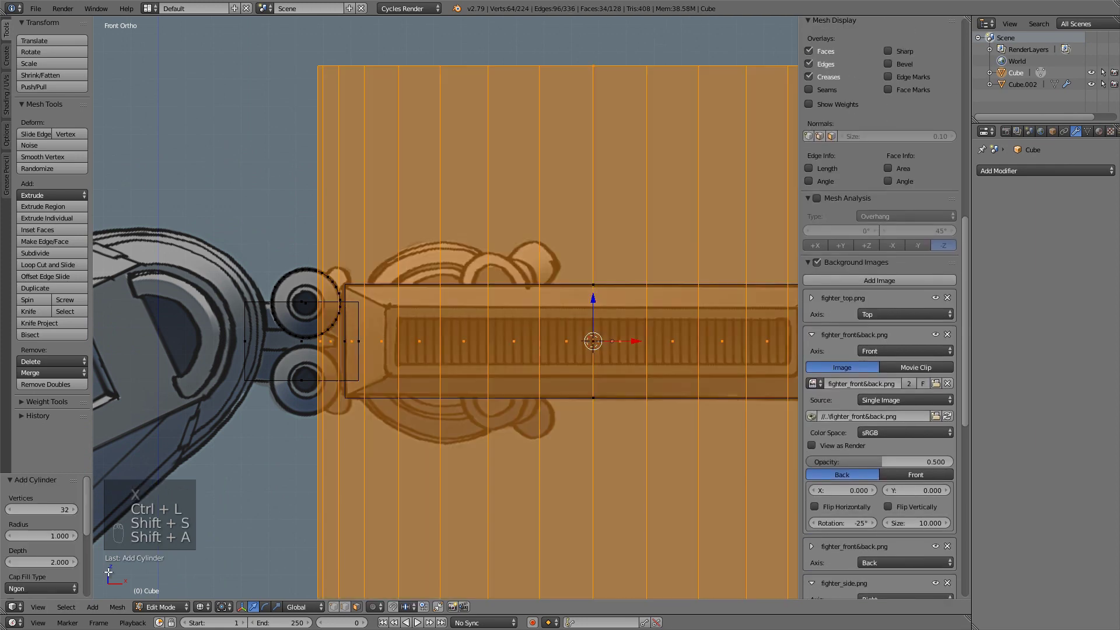
pyautogui.click(40, 513)
pyautogui.write('64')
pyautogui.press('Return')
# - Rotate the 64-vertex cylinder 90° about X and scale it down toward the size of the drawn engine
pyautogui.scroll(-1, 472, 407)
pyautogui.keyDown('shift'); pyautogui.moveTo(689, 376); pyautogui.dragTo(665, 339, button='middle'); pyautogui.keyUp('shift')
pyautogui.write('rx90')
pyautogui.press('Return')
pyautogui.press('s')
pyautogui.click(519, 328)
# - Move the large cylinder about -0.552 along X onto the drawn engine and scale it by about 0.870
pyautogui.moveTo(590, 330); pyautogui.dragTo(468, 330)
pyautogui.scroll(3, 524, 338)
pyautogui.press('s')
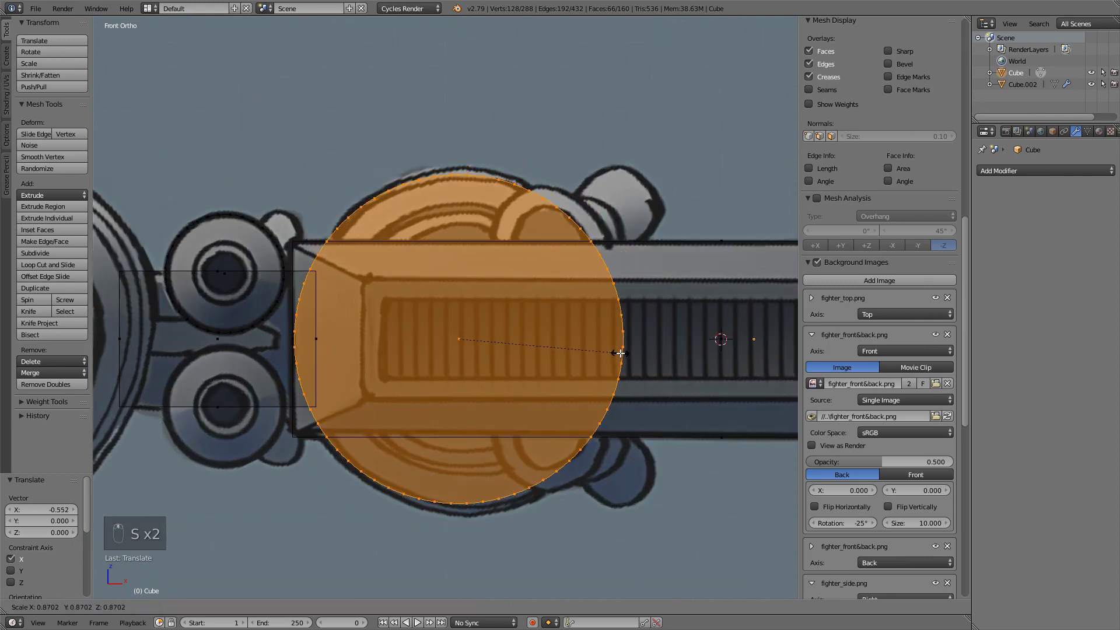
pyautogui.click(600, 322)
# - Examine the blocked-out parts against the front reference, from the gun barrel to the fuselage connection
pyautogui.press('z')
pyautogui.scroll(-6, 534, 265)
pyautogui.press('z')
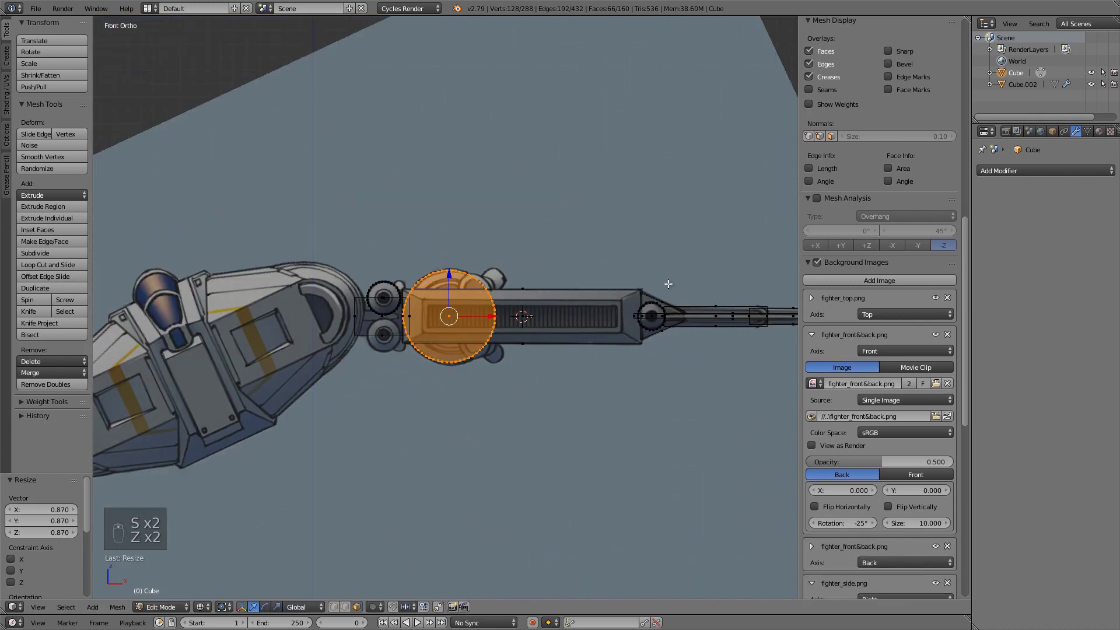
pyautogui.keyDown('shift'); pyautogui.moveTo(723, 347); pyautogui.dragTo(496, 327, button='middle'); pyautogui.keyUp('shift')
pyautogui.scroll(4, 495, 327)
pyautogui.press('a')
pyautogui.press('a')
pyautogui.press('a')
pyautogui.scroll(-2, 278, 293)
pyautogui.keyDown('shift'); pyautogui.moveTo(278, 292); pyautogui.dragTo(636, 315, button='middle'); pyautogui.keyUp('shift')
pyautogui.scroll(3, 485, 302)
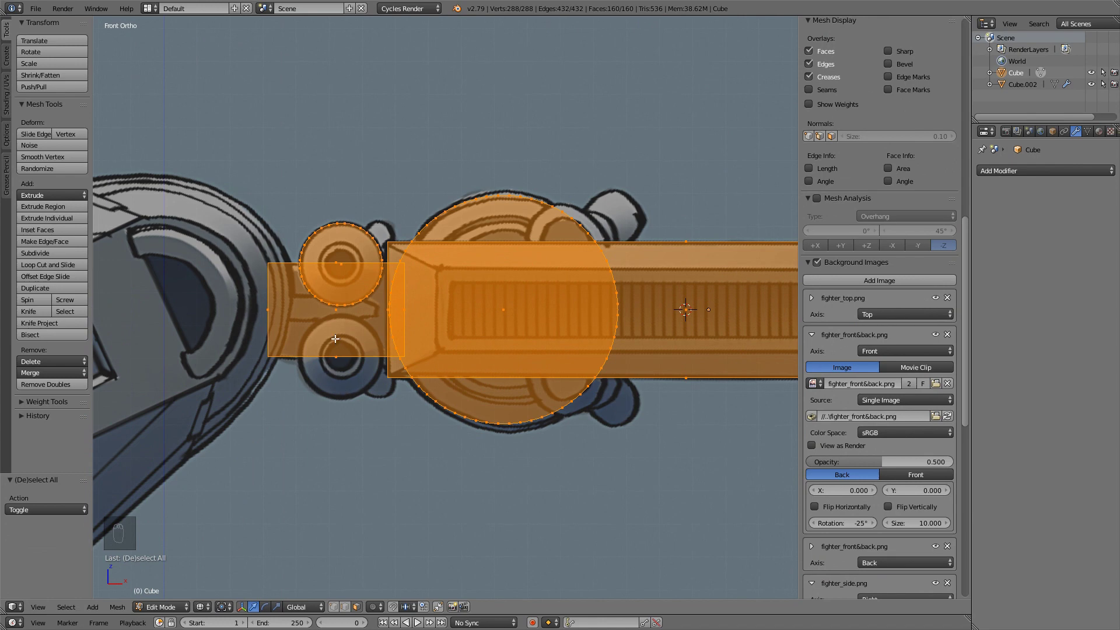
pyautogui.scroll(-2, 399, 327)
pyautogui.scroll(-1, 467, 294)
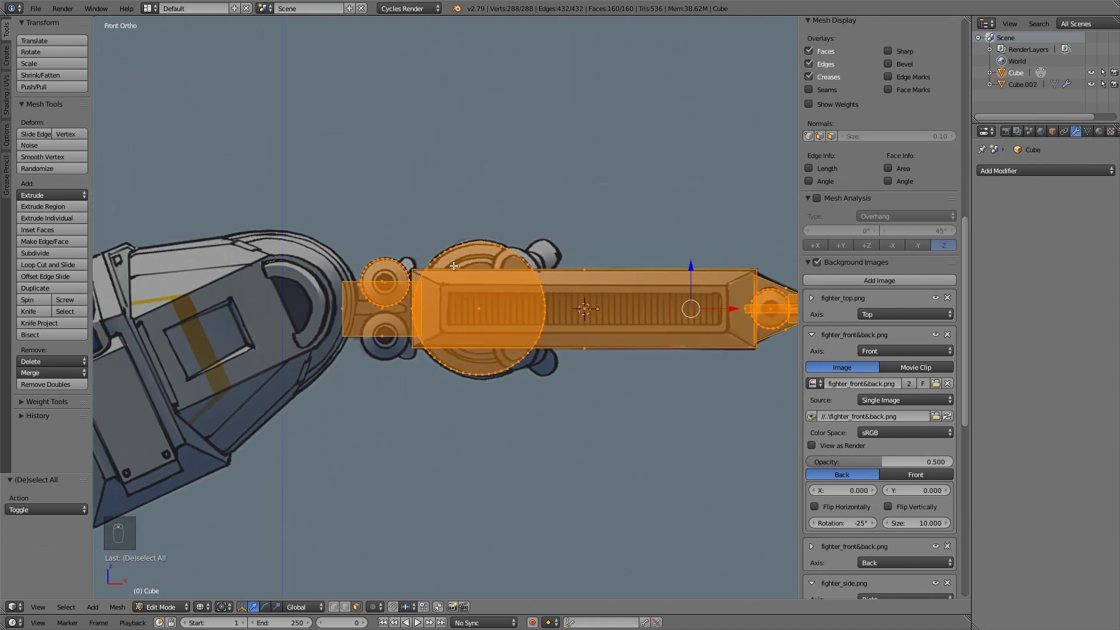
pyautogui.scroll(-1, 453, 265)
pyautogui.keyDown('shift'); pyautogui.moveTo(370, 285); pyautogui.dragTo(455, 275, button='middle'); pyautogui.keyUp('shift')
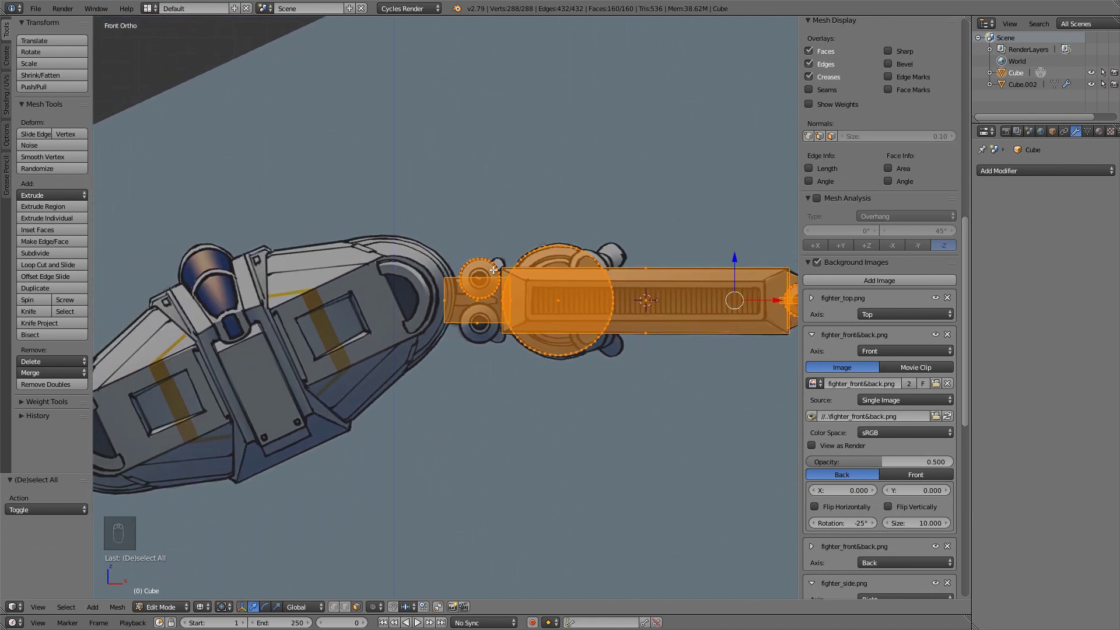
pyautogui.keyDown('shift'); pyautogui.moveTo(682, 305); pyautogui.dragTo(605, 297, button='middle'); pyautogui.keyUp('shift')
# - Leave mesh editing, view the wing assembly in solid shading from an angle and display its mesh data settings
pyautogui.press('Tab')
pyautogui.press('z')
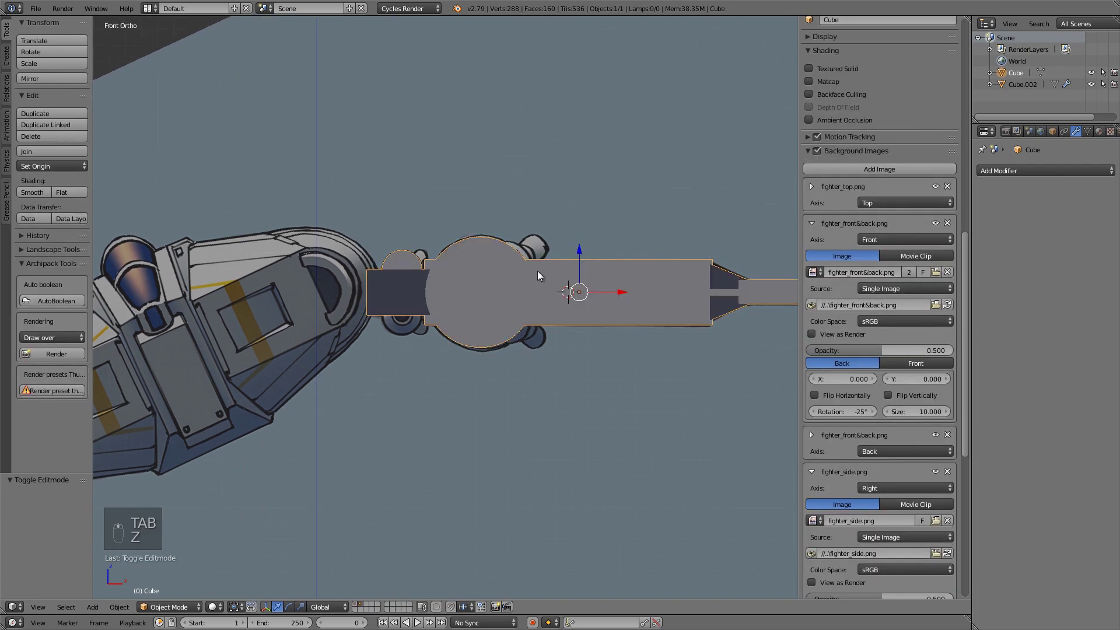
pyautogui.moveTo(542, 208)
pyautogui.mouseDown(button='middle')
pyautogui.moveTo(425, 247)
pyautogui.moveTo(553, 257)
pyautogui.mouseUp(button='middle')
pyautogui.click(1088, 132)
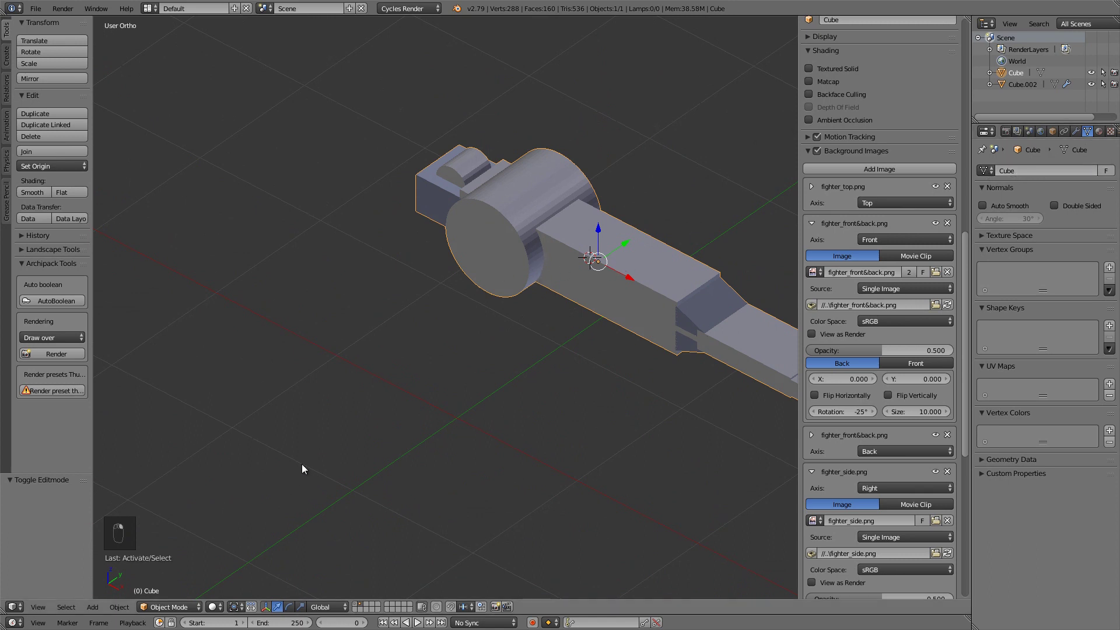
pyautogui.click(1052, 131)
pyautogui.click(1087, 132)
pyautogui.scroll(-2, 590, 246)
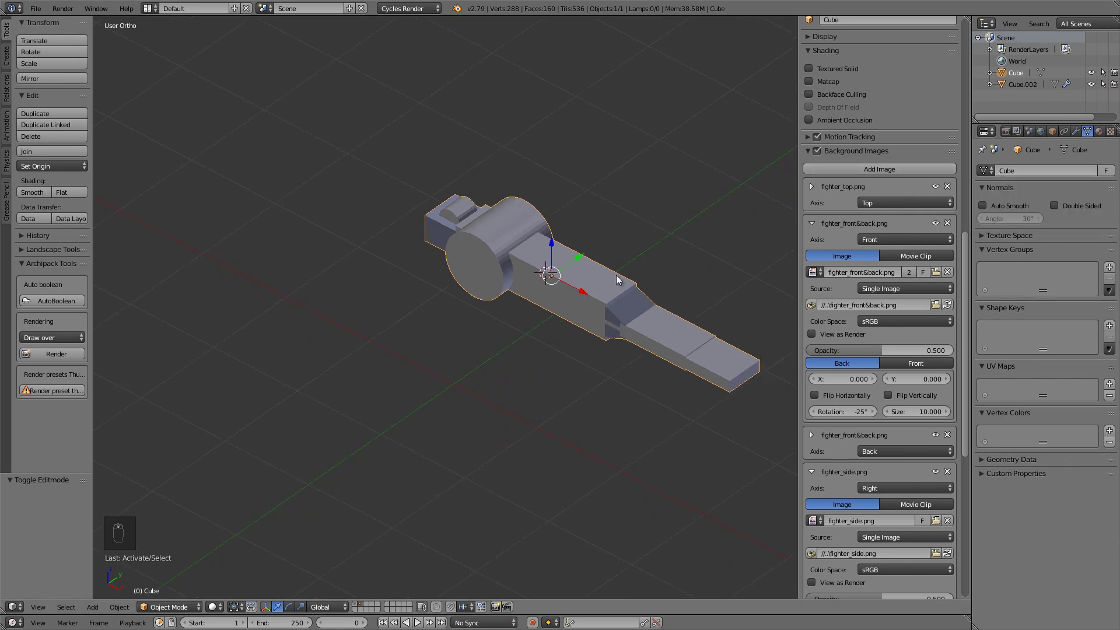
# - Duplicate the wing assembly about -1.753 in X, -1.318 in Y and 0.202 in Z, and freely rotate the copy
pyautogui.hotkey('shift', 'd')
pyautogui.click(530, 245)
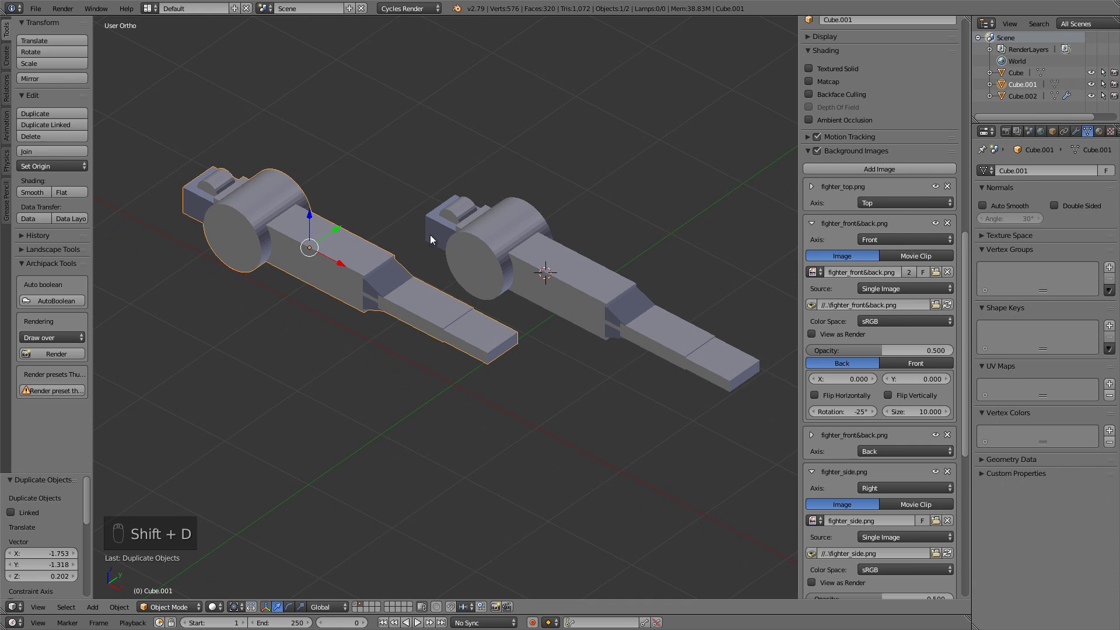
pyautogui.press('r')
pyautogui.press('r')
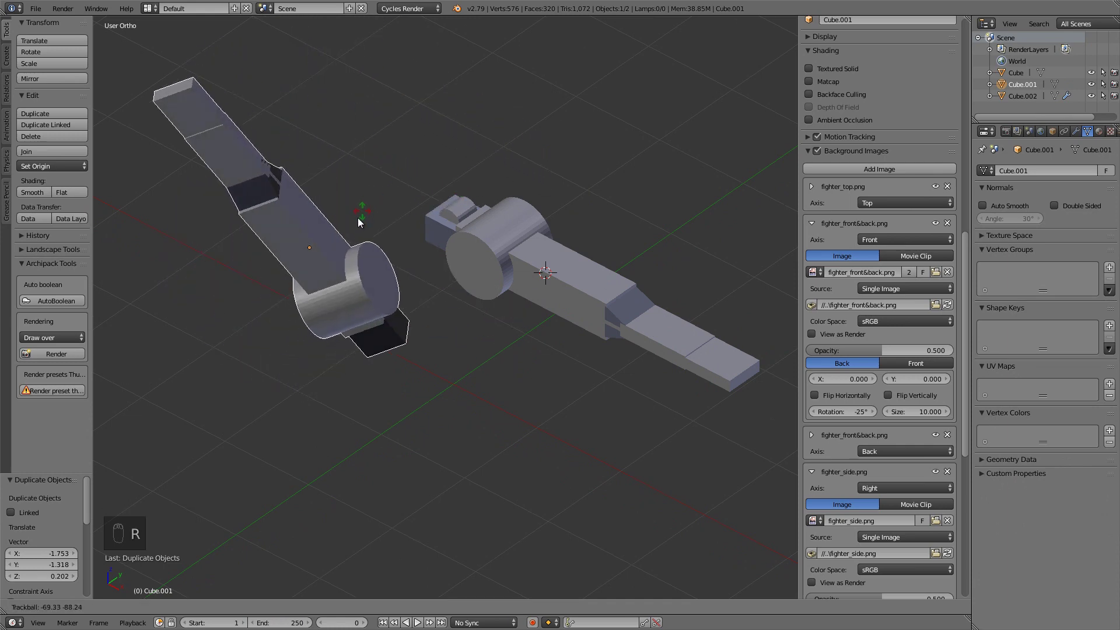
pyautogui.click(403, 254)
# - Assign the original's Cube mesh data to the rotated copy
pyautogui.press('Tab')
pyautogui.press('Tab')
pyautogui.rightClick(491, 260)
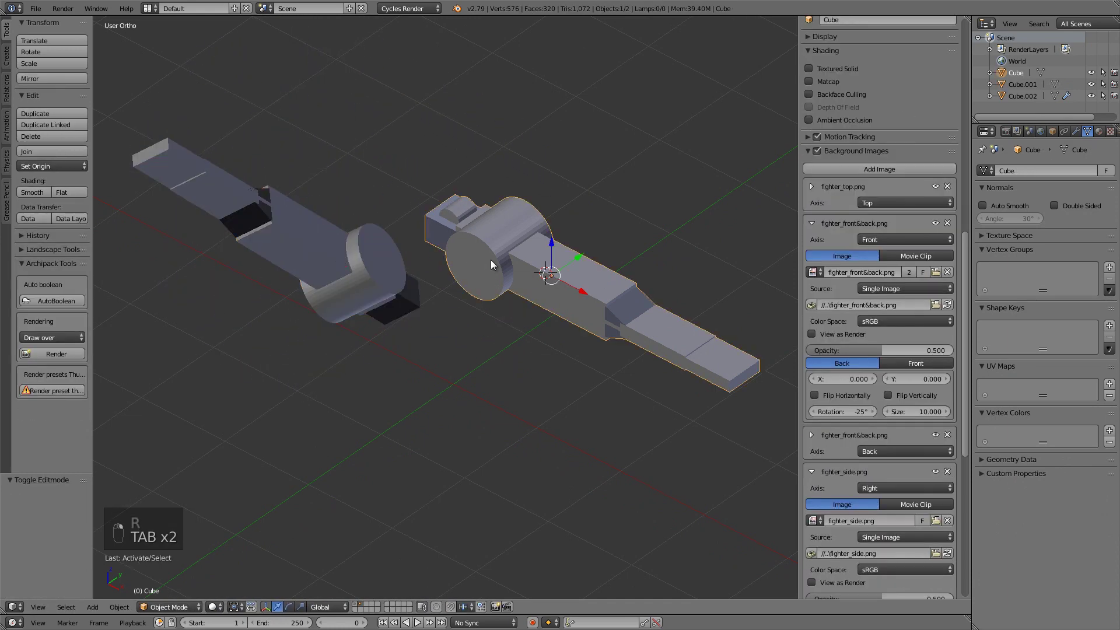
pyautogui.rightClick(376, 264)
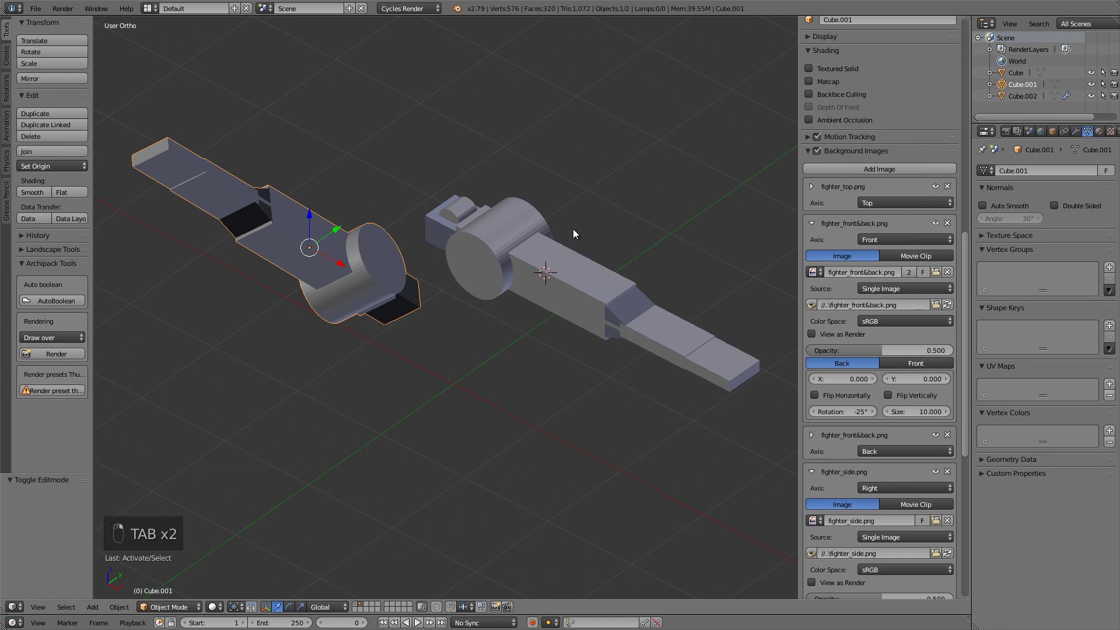
pyautogui.click(985, 170)
pyautogui.click(981, 190)
# - Try moving the large cylinder's end face along Y in the original's shared mesh
pyautogui.rightClick(495, 283)
pyautogui.press('Tab')
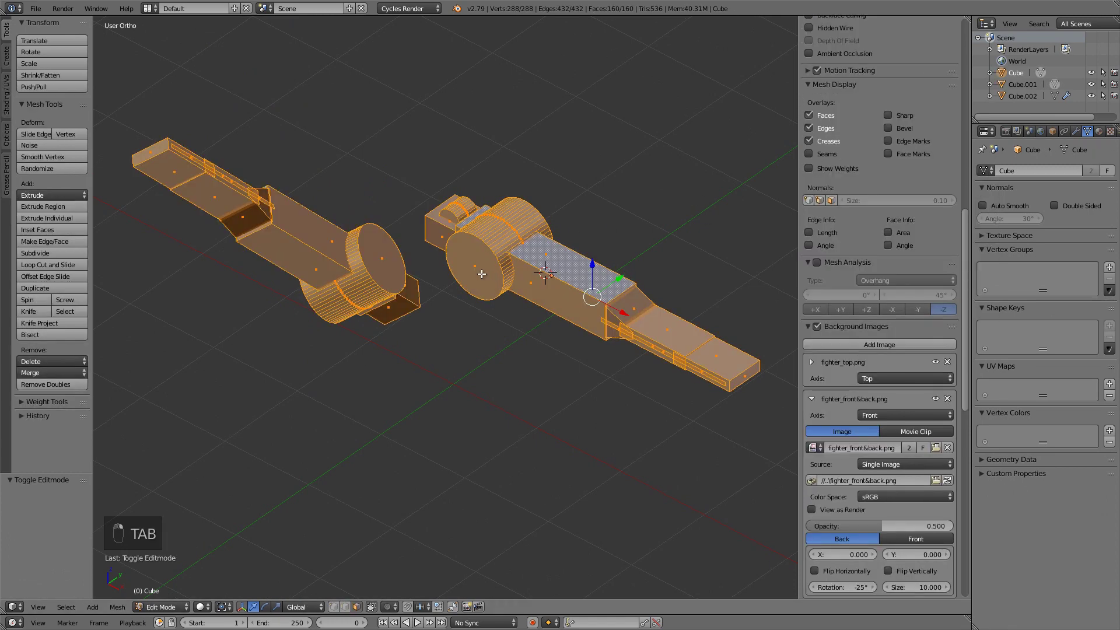
pyautogui.rightClick(483, 270)
pyautogui.moveTo(501, 243); pyautogui.dragTo(409, 279)
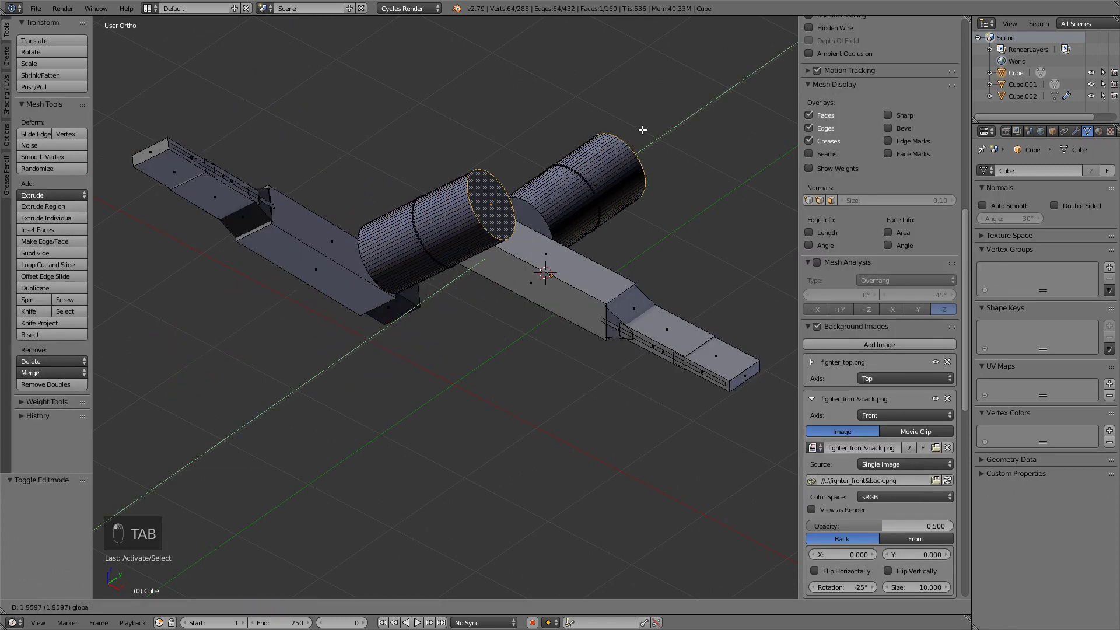
pyautogui.rightClick(462, 227)
# - Leave mesh editing and delete the rotated copy of the wing assembly
pyautogui.press('Tab')
pyautogui.rightClick(376, 264)
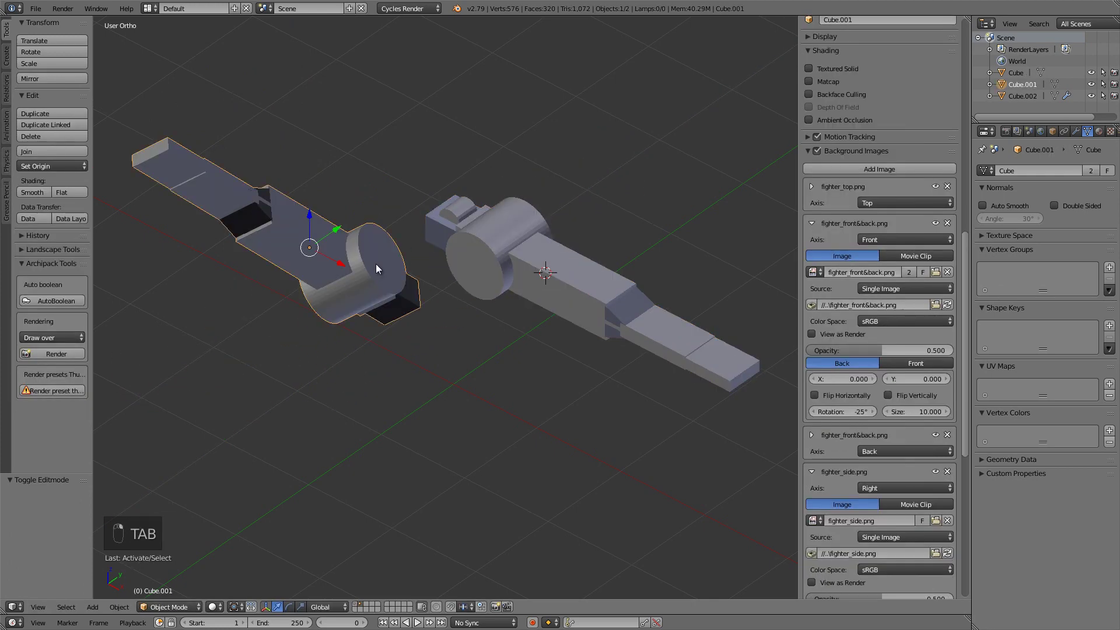
pyautogui.press('x')
pyautogui.click(375, 264)
# - Duplicate the wing assembly in place, move the copy to the first layer and display that layer
pyautogui.rightClick(619, 304)
pyautogui.hotkey('shift', 'd')
pyautogui.rightClick(689, 292)
pyautogui.press('m')
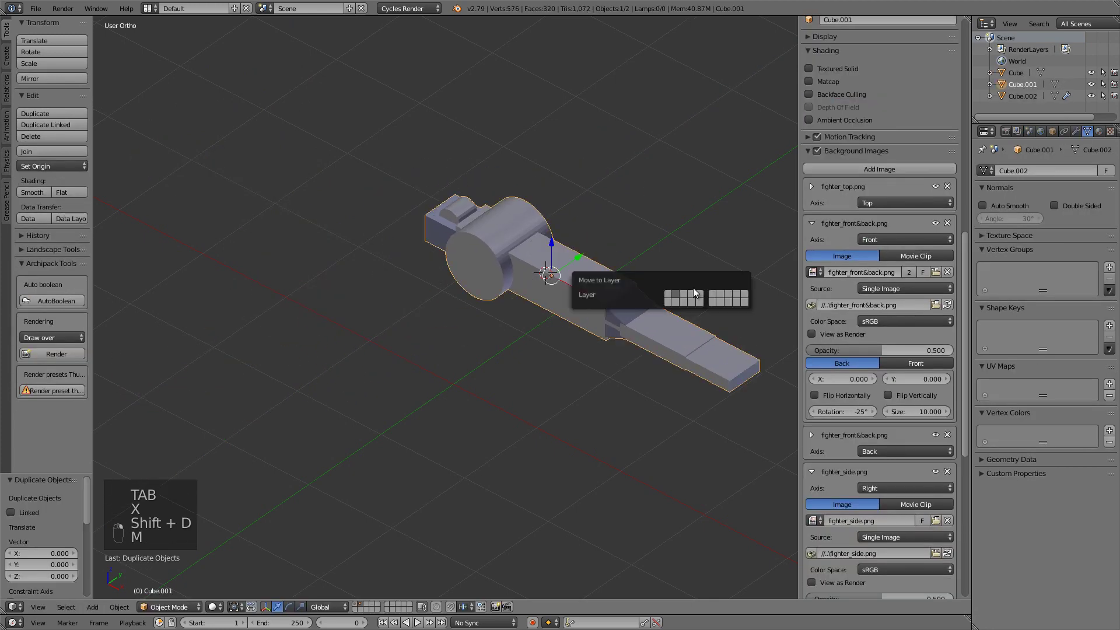
pyautogui.click(668, 296)
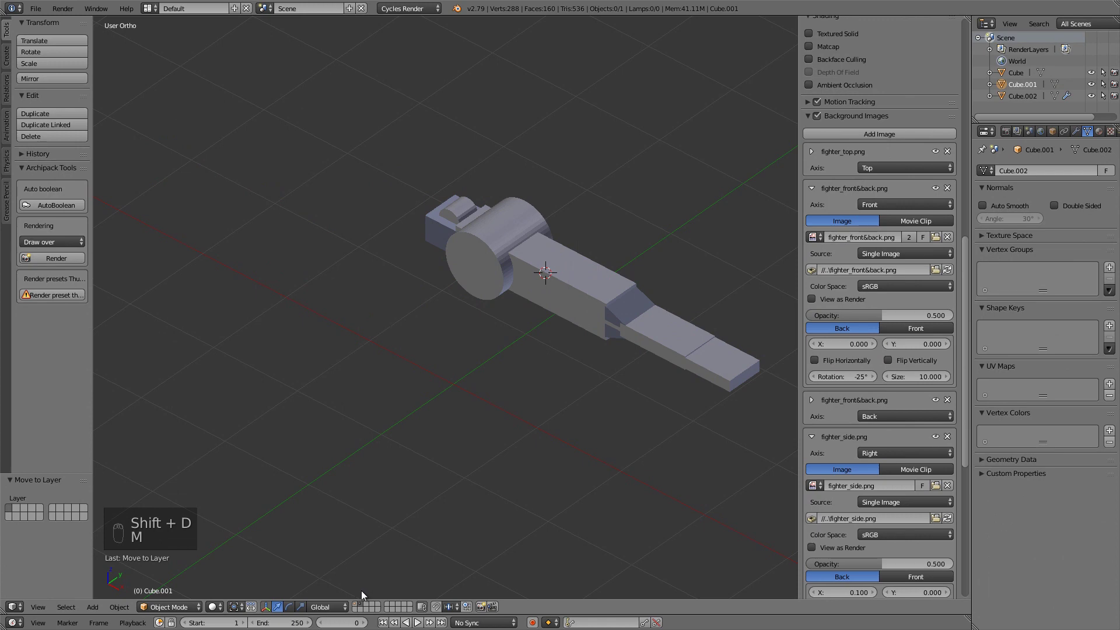
pyautogui.click(356, 603)
# - In wireframe back view, move the copied wing about 0.912 in X and -0.685 in Z onto the drawn wing engine
pyautogui.scroll(-2, 408, 325)
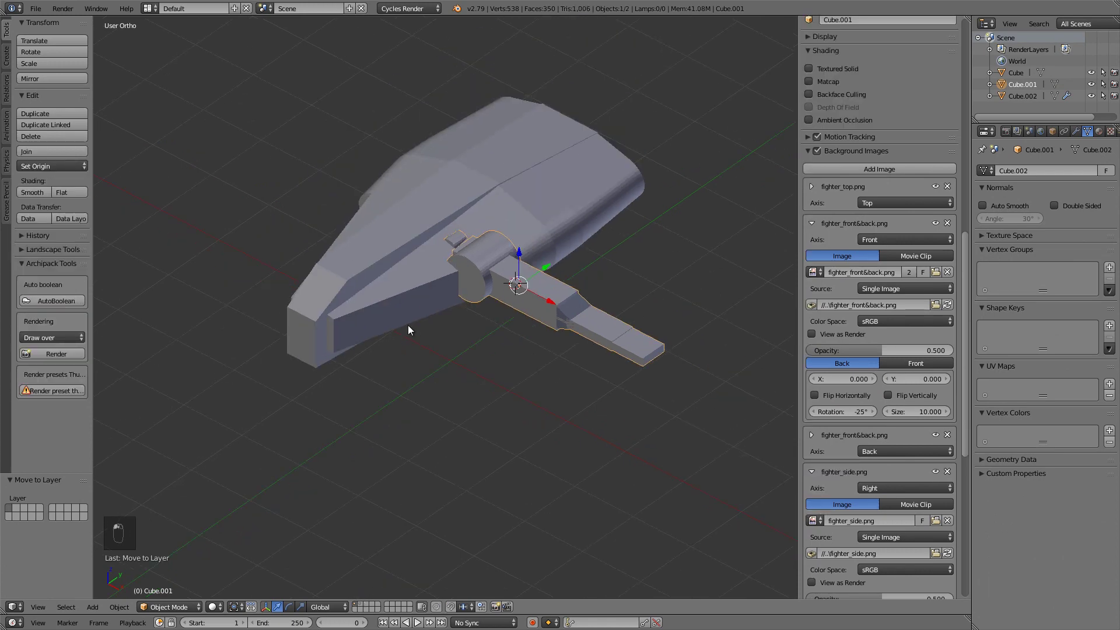
pyautogui.press('ctrl+KP_1')
pyautogui.scroll(2, 618, 320)
pyautogui.keyDown('shift'); pyautogui.moveTo(683, 311); pyautogui.dragTo(513, 236, button='middle'); pyautogui.keyUp('shift')
pyautogui.press('z')
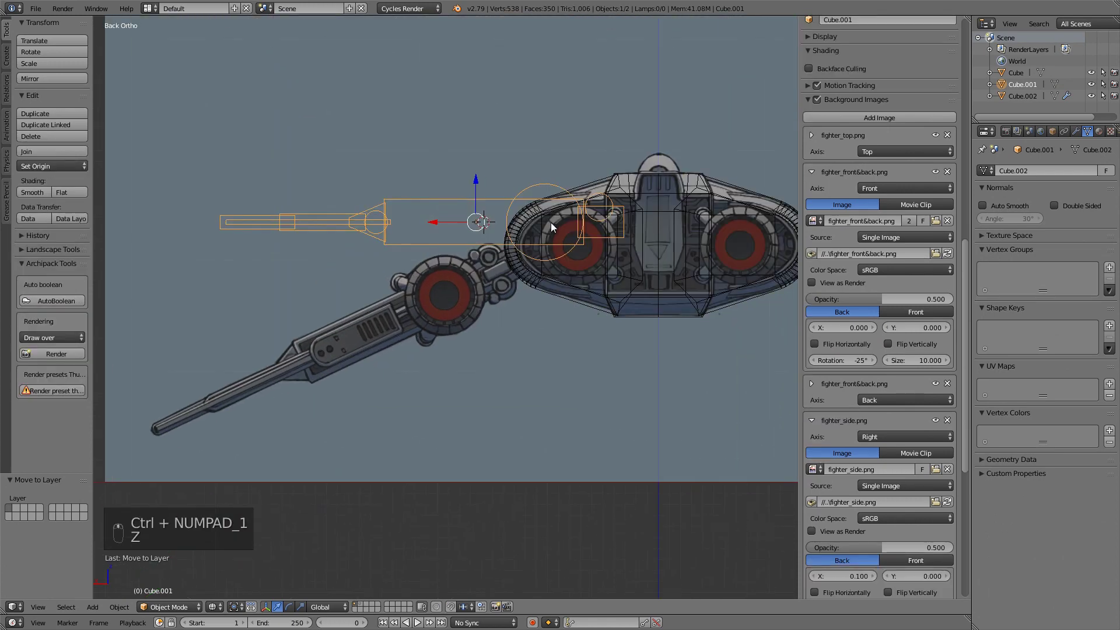
pyautogui.press('g')
pyautogui.click(442, 296)
pyautogui.scroll(3, 465, 326)
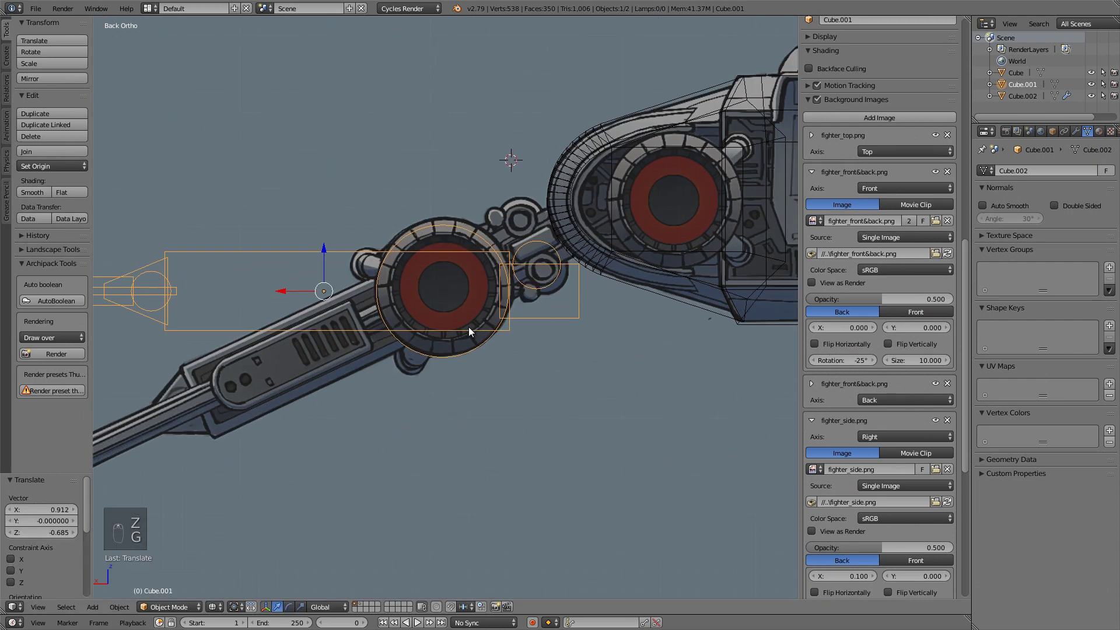
# - Rotate the copied wing assembly by -25° to follow the slanted wing in the back reference
pyautogui.write('r')
pyautogui.write('-25')
pyautogui.press('Return')
pyautogui.scroll(-3, 469, 326)
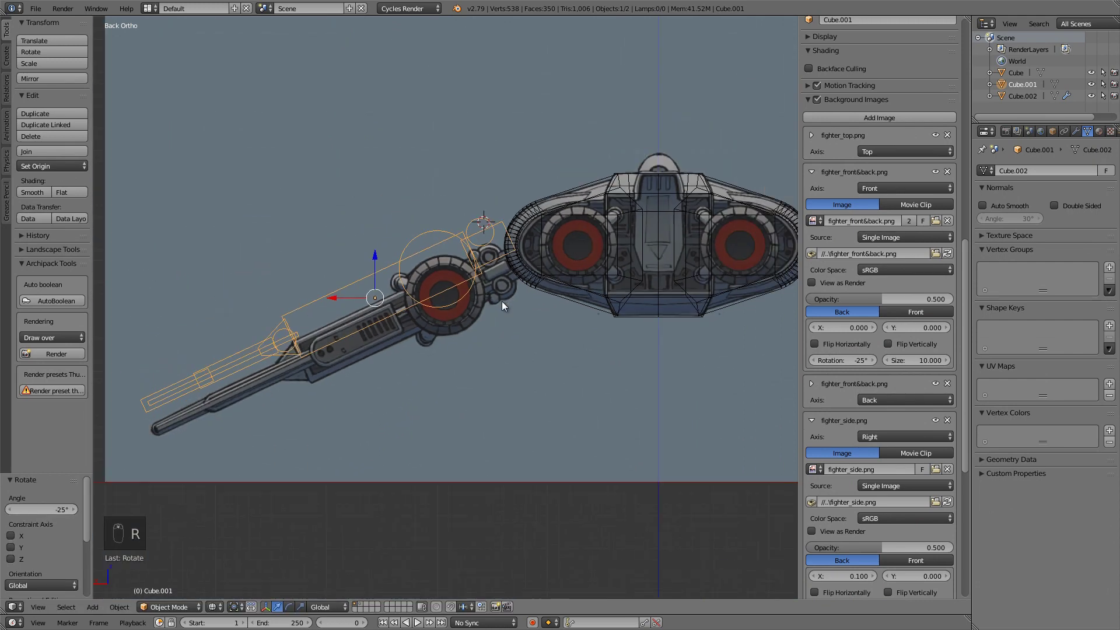
# - Move the copied wing assembly -0.071 in X and -0.240 in Z onto the drawn wing in back view
pyautogui.scroll(3, 562, 284)
pyautogui.press('n')
pyautogui.scroll(2, 648, 250)
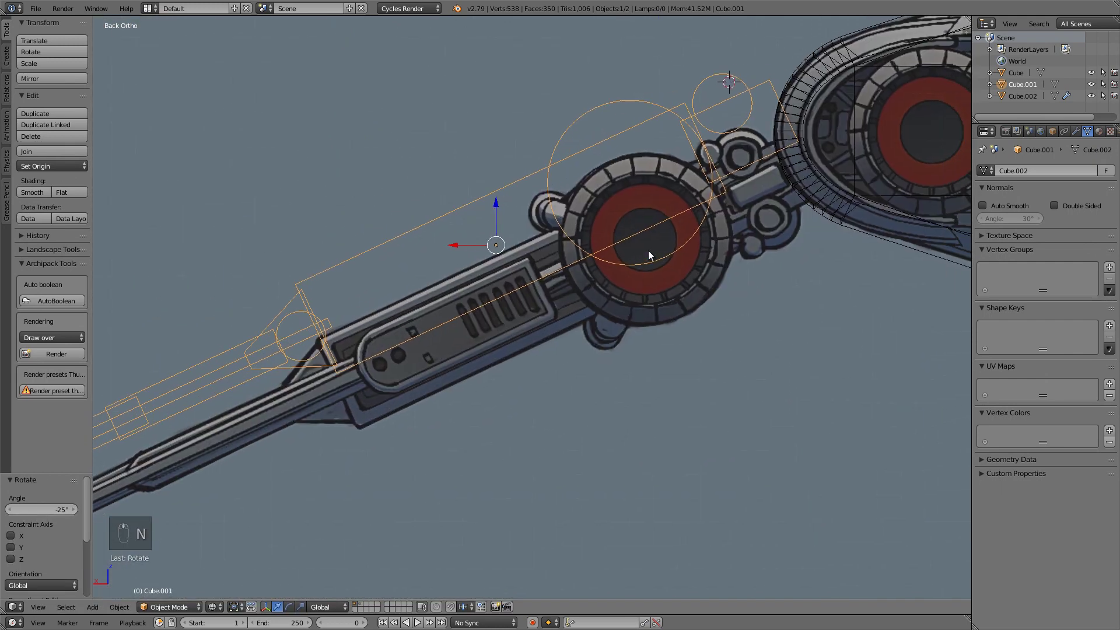
pyautogui.press('g')
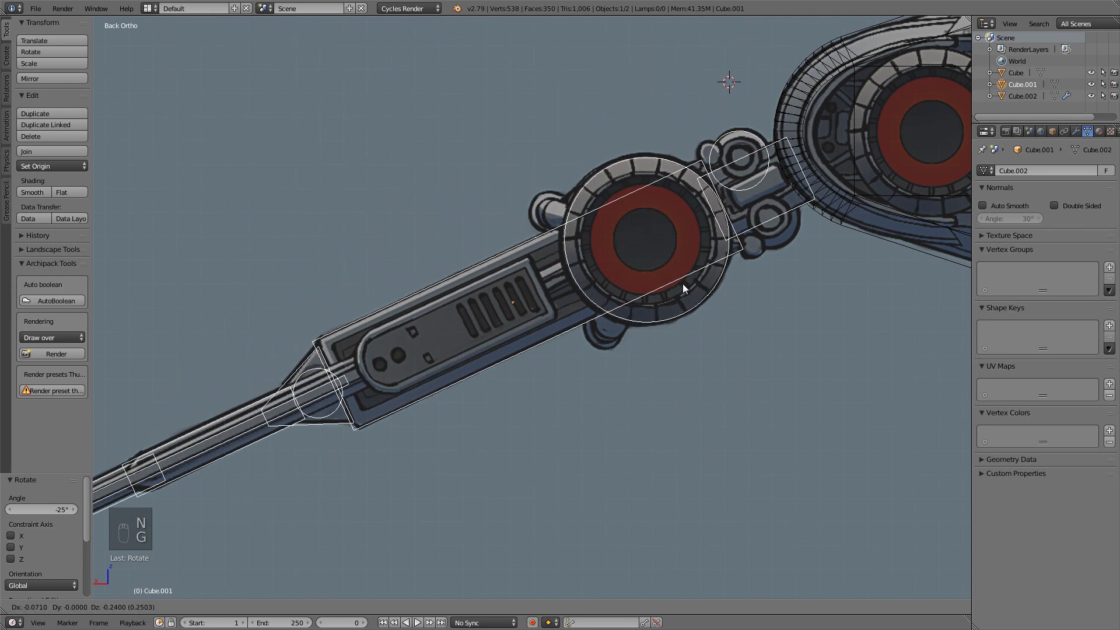
pyautogui.click(683, 283)
pyautogui.scroll(-3, 683, 284)
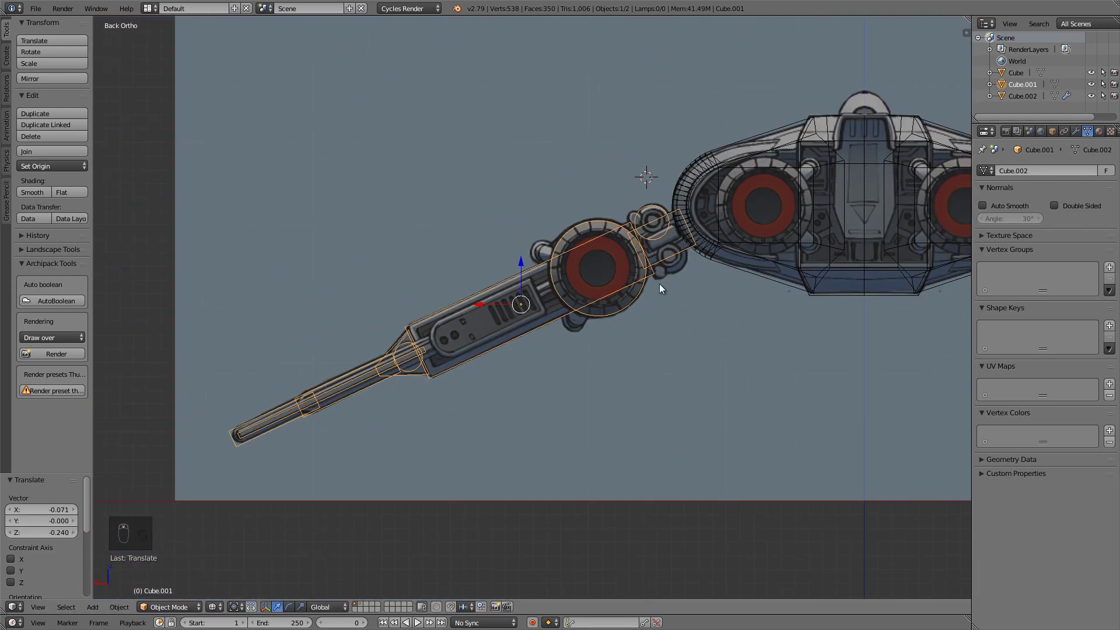
# - Make the normals of the copied wing assembly's own mesh consistent
pyautogui.press('z')
pyautogui.press('KP_7')
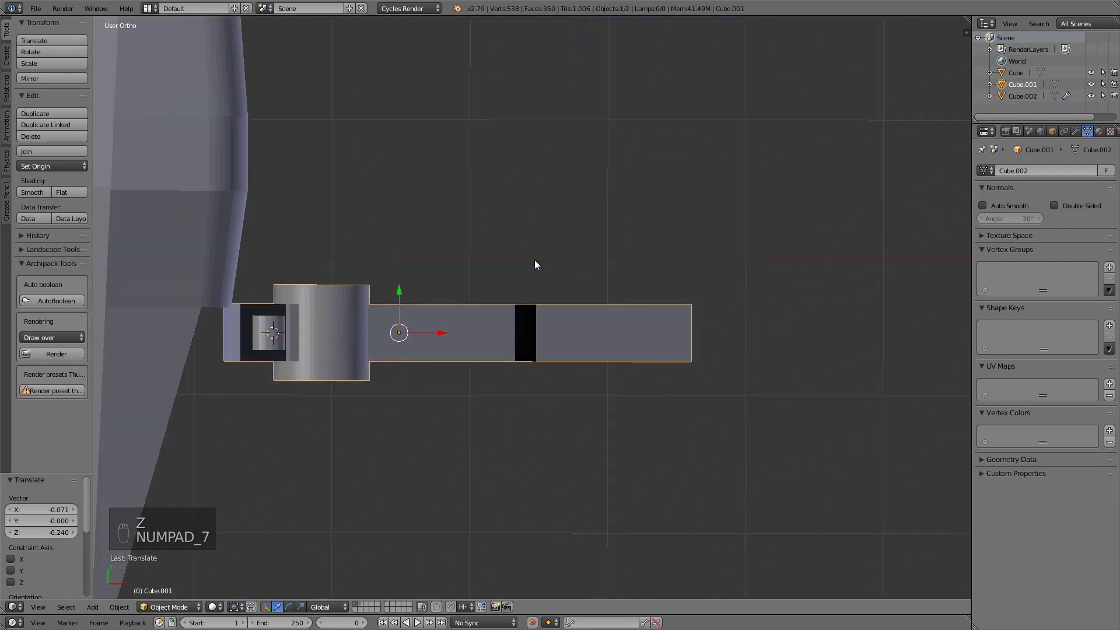
pyautogui.press('Tab')
pyautogui.press('a')
pyautogui.press('a')
pyautogui.press('a')
pyautogui.press('a')
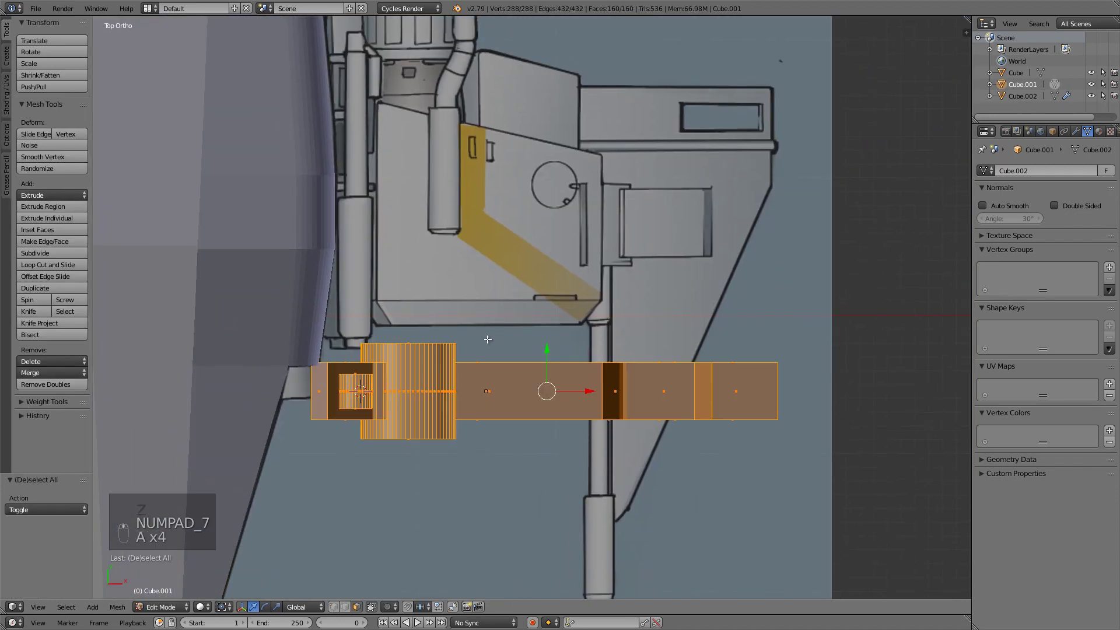
pyautogui.hotkey('ctrl', 'n')
pyautogui.press('Tab')
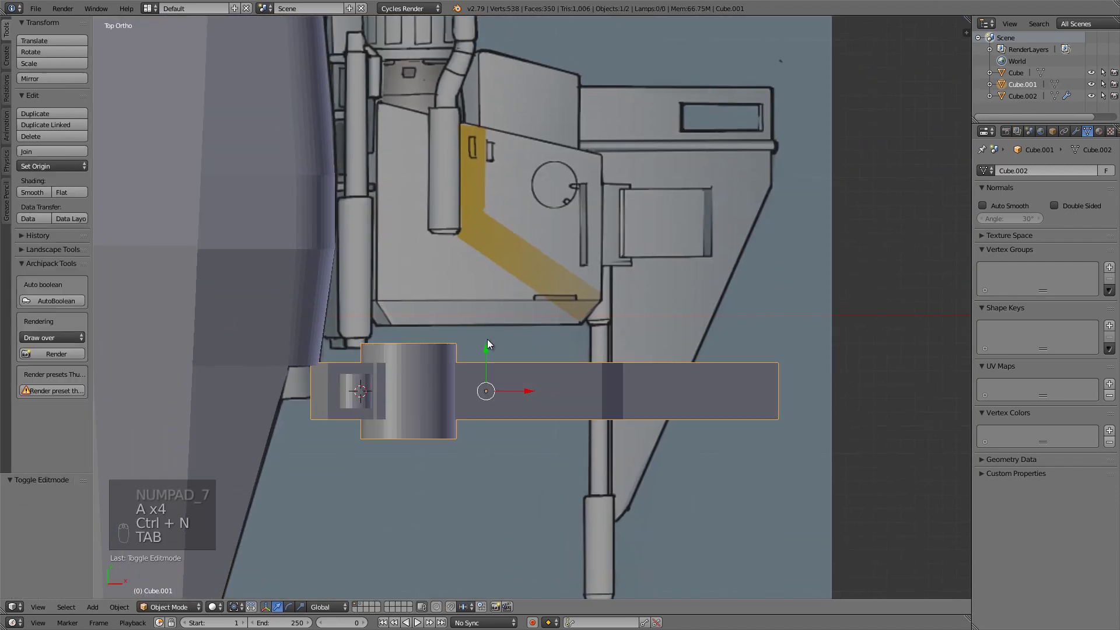
# - Assign the mesh data Cube to the copied wing and make all its normals consistent
pyautogui.click(984, 171)
pyautogui.click(972, 187)
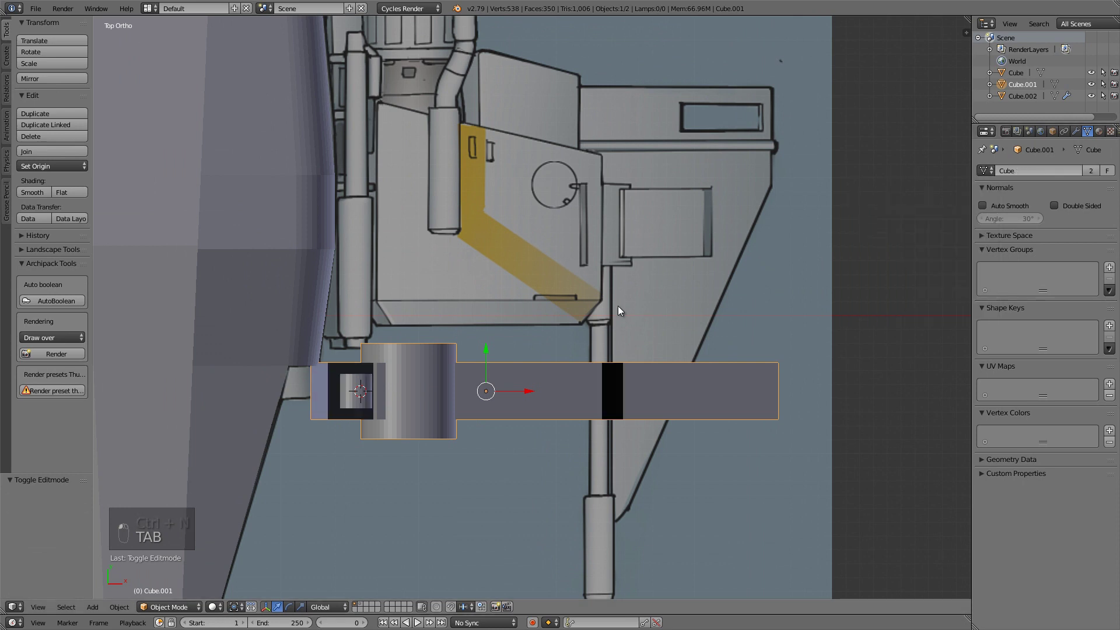
pyautogui.press('Tab')
pyautogui.press('a')
pyautogui.press('a')
pyautogui.press('a')
pyautogui.press('a')
pyautogui.press('a')
pyautogui.hotkey('ctrl', 'n')
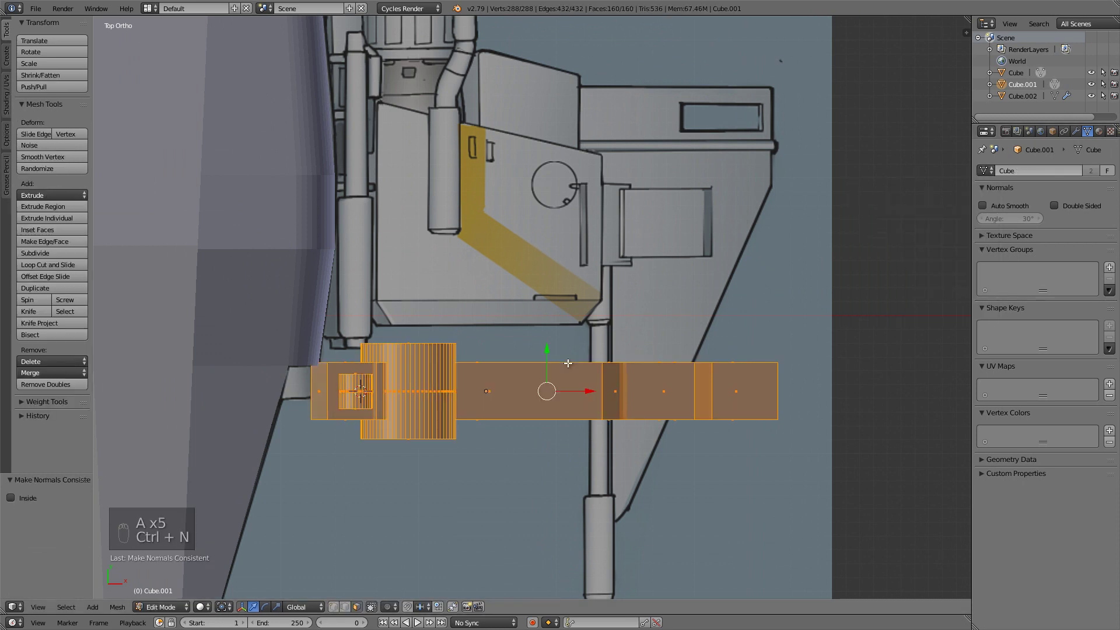
pyautogui.press('Tab')
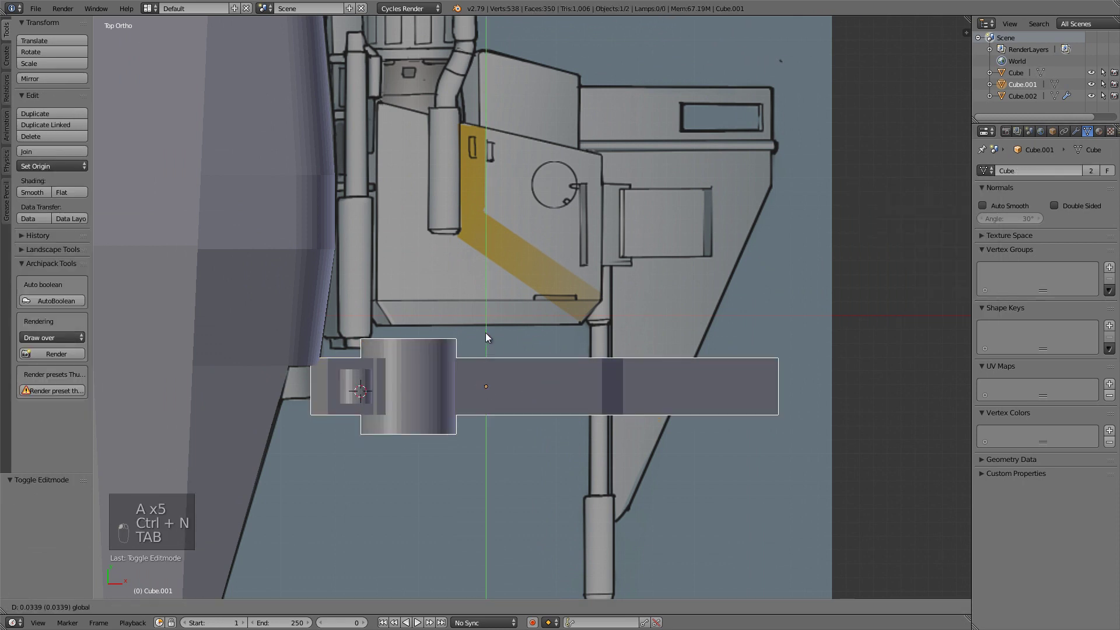
# - In top view, edit the copied wing's mesh and move all its geometry along Y toward the drawn wing
pyautogui.scroll(-2, 493, 263)
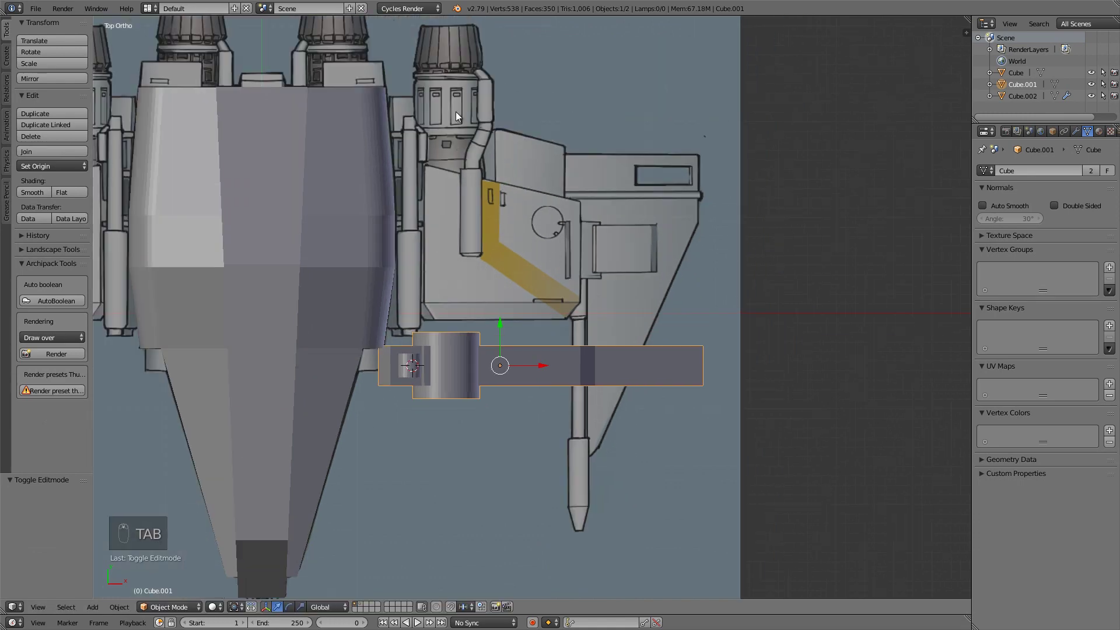
pyautogui.press('Tab')
pyautogui.keyDown('shift'); pyautogui.moveTo(506, 325); pyautogui.dragTo(512, 350, button='middle'); pyautogui.keyUp('shift')
pyautogui.moveTo(550, 344); pyautogui.dragTo(550, 294)
# - Select the whole engine cylinder and move it about 2.146 along Y onto the drawn wing engine
pyautogui.scroll(2, 451, 334)
pyautogui.rightClick(450, 337)
pyautogui.hotkey('ctrl', 'l')
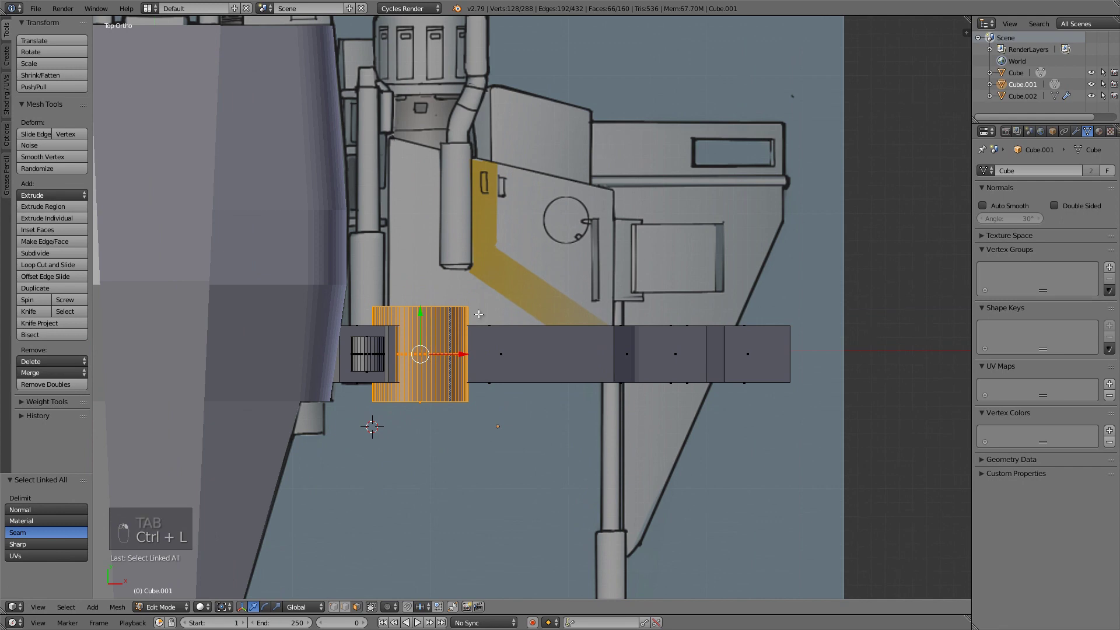
pyautogui.keyDown('shift'); pyautogui.moveTo(450, 336); pyautogui.dragTo(504, 457, button='middle'); pyautogui.keyUp('shift')
pyautogui.moveTo(469, 444); pyautogui.dragTo(470, 145)
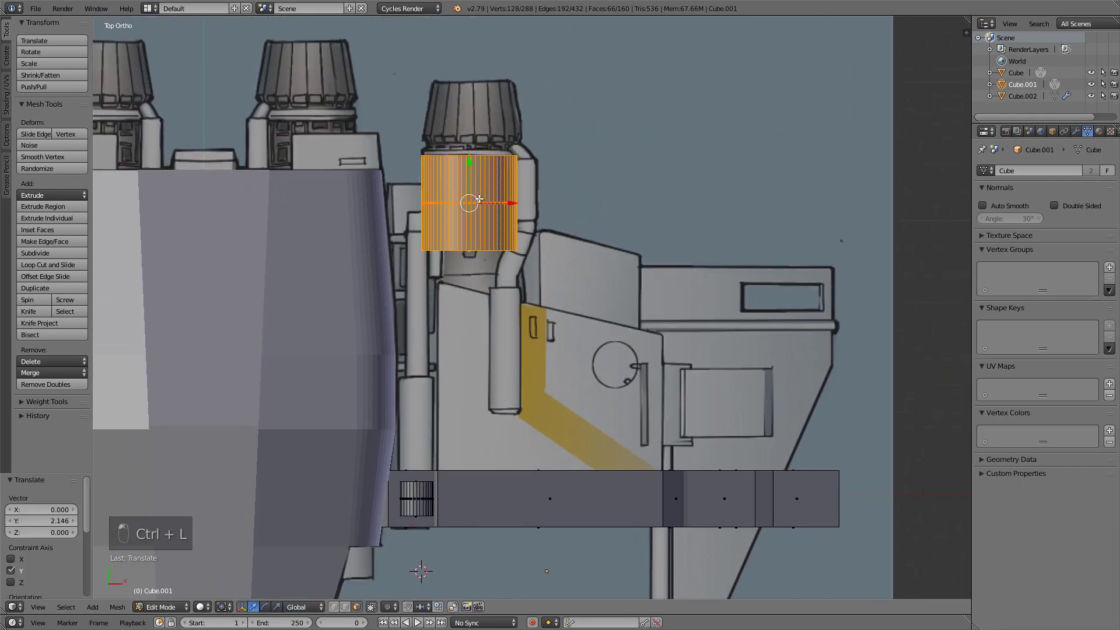
pyautogui.scroll(3, 547, 338)
pyautogui.moveTo(536, 327); pyautogui.dragTo(536, 318)
# - Move the engine cylinder's front end face 0.127 in Y, extrude it slightly and scale it inward to form a taper
pyautogui.rightClick(542, 441)
pyautogui.moveTo(538, 411); pyautogui.dragTo(545, 382)
pyautogui.press('e')
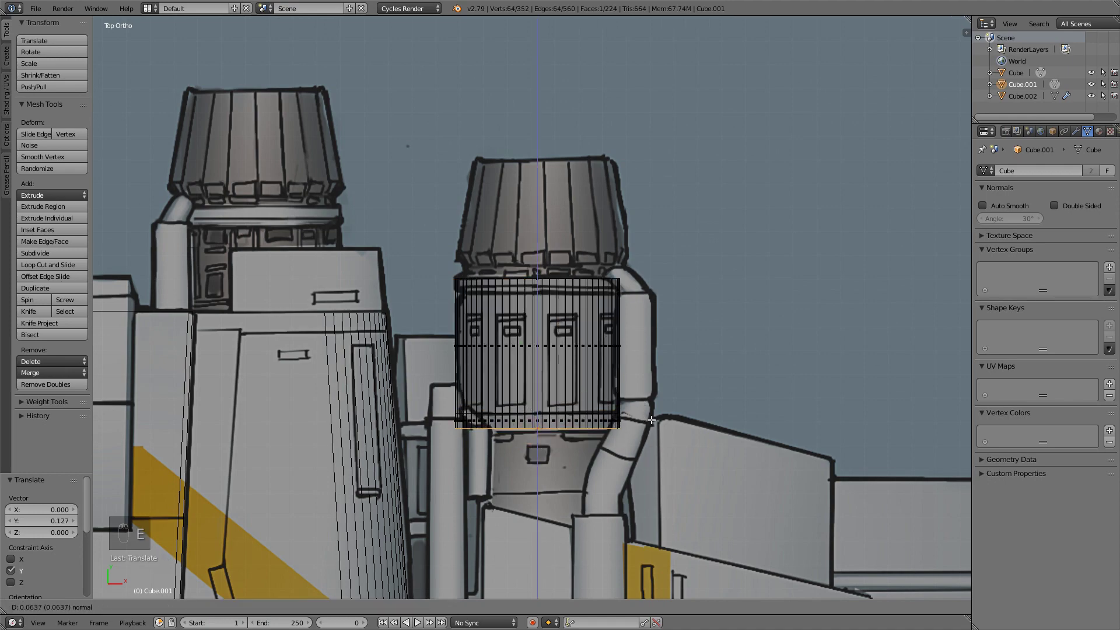
pyautogui.click(651, 419)
pyautogui.press('s')
pyautogui.click(629, 414)
# - Extrude the engine's tapered end face again, scale it inward and extrude once more to form a stepped rim
pyautogui.moveTo(629, 414); pyautogui.dragTo(484, 309, button='middle')
pyautogui.press('z')
pyautogui.moveTo(583, 397); pyautogui.dragTo(617, 415, button='middle')
pyautogui.press('e')
pyautogui.click(618, 422)
pyautogui.press('s')
pyautogui.click(624, 423)
pyautogui.press('e')
pyautogui.click(632, 422)
# - Inset the engine's end face with an extrusion scaled inward and extrude it into a narrower shaft toward the nose
pyautogui.press('e')
pyautogui.click(627, 420)
pyautogui.press('s')
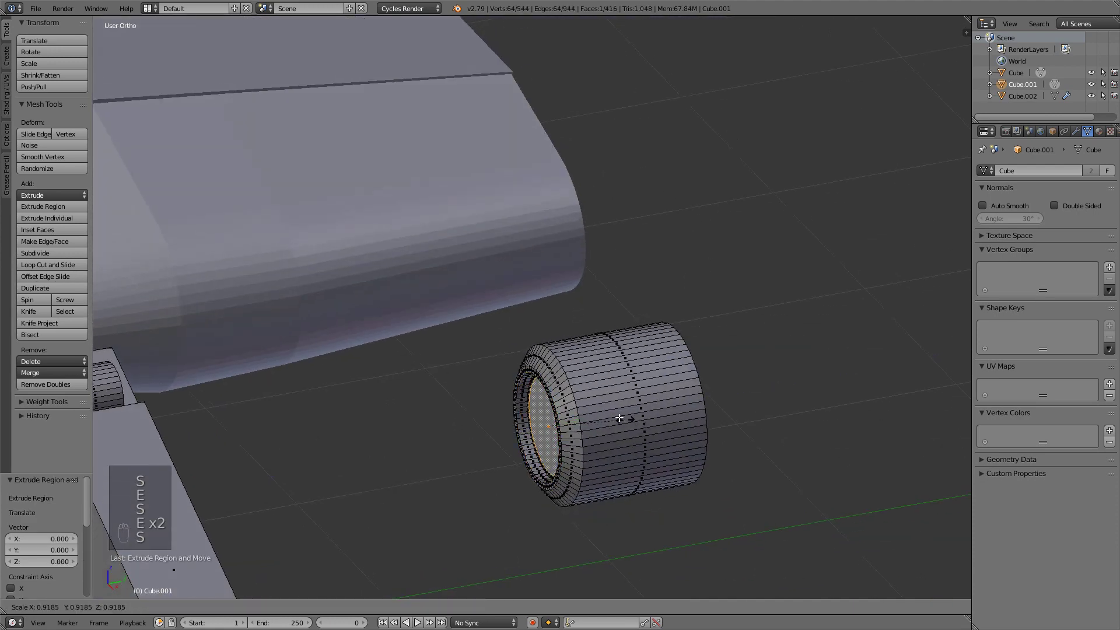
pyautogui.click(596, 415)
pyautogui.press('e')
pyautogui.click(462, 428)
pyautogui.press('a')
# - Select the main wing box and move it about 0.354 along Y, aligning its front edge with the drawn panel line
pyautogui.scroll(-5, 472, 349)
pyautogui.moveTo(472, 349); pyautogui.dragTo(525, 453, button='middle')
pyautogui.rightClick(543, 419)
pyautogui.hotkey('ctrl', 'l')
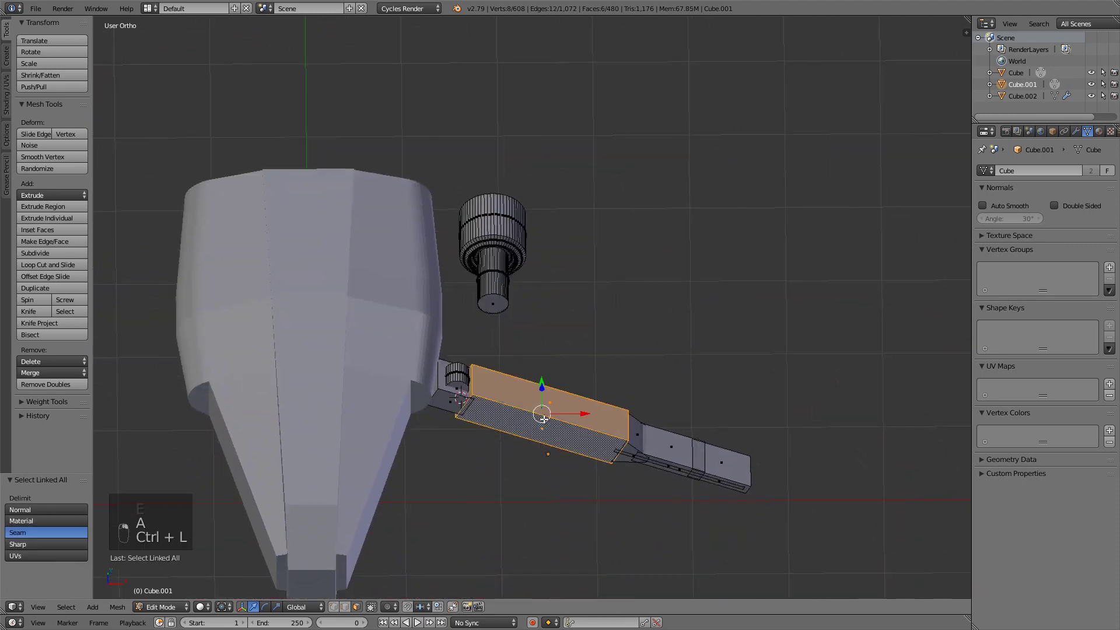
pyautogui.press('KP_7')
pyautogui.press('z')
pyautogui.press('g')
pyautogui.press('y')
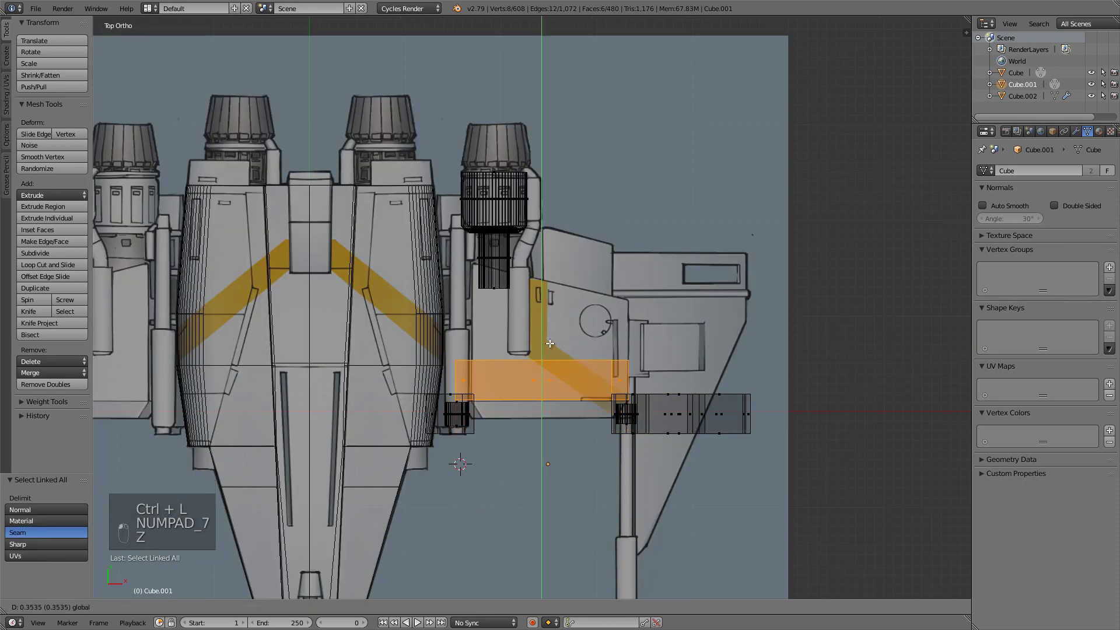
pyautogui.click(549, 324)
pyautogui.scroll(5, 604, 440)
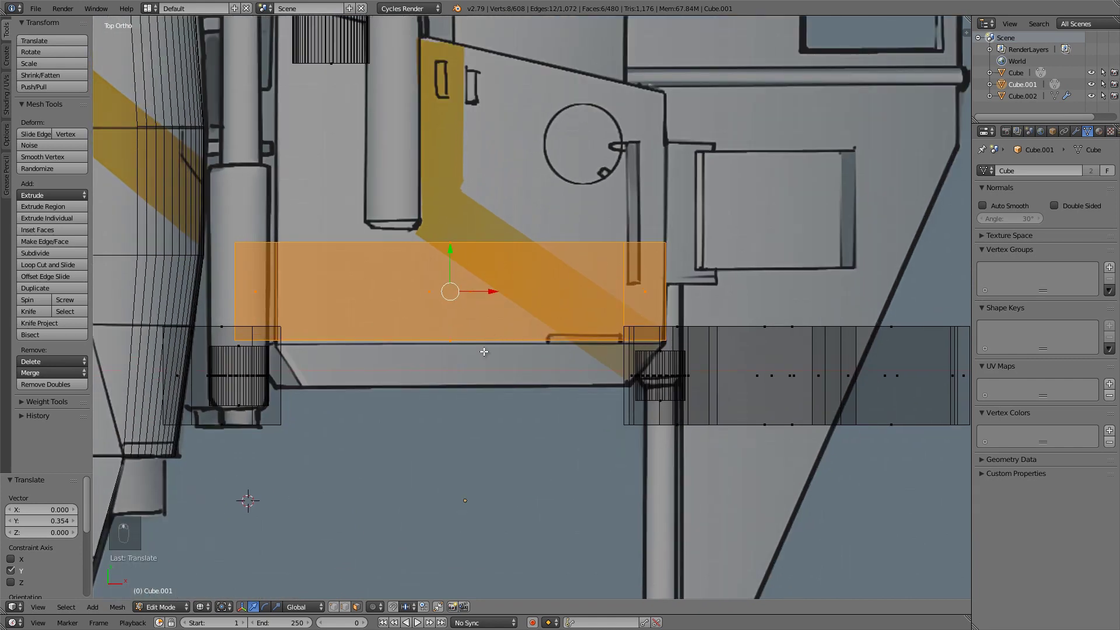
pyautogui.moveTo(451, 256); pyautogui.dragTo(455, 262)
# - Pull the wing box's rear face backward along Y past the slanted rear edge of the drawn wing
pyautogui.rightClick(458, 253)
pyautogui.keyDown('shift'); pyautogui.moveTo(451, 212); pyautogui.dragTo(471, 307, button='middle'); pyautogui.keyUp('shift')
pyautogui.moveTo(471, 306); pyautogui.dragTo(319, 107)
pyautogui.scroll(-2, 426, 168)
pyautogui.keyDown('shift'); pyautogui.moveTo(478, 142); pyautogui.dragTo(516, 235, button='middle'); pyautogui.keyUp('shift')
pyautogui.moveTo(529, 239); pyautogui.dragTo(531, 110)
# - Knife-cut the selected wing box all the way through along the slanted rear edge in the top reference
pyautogui.hotkey('ctrl', 'l')
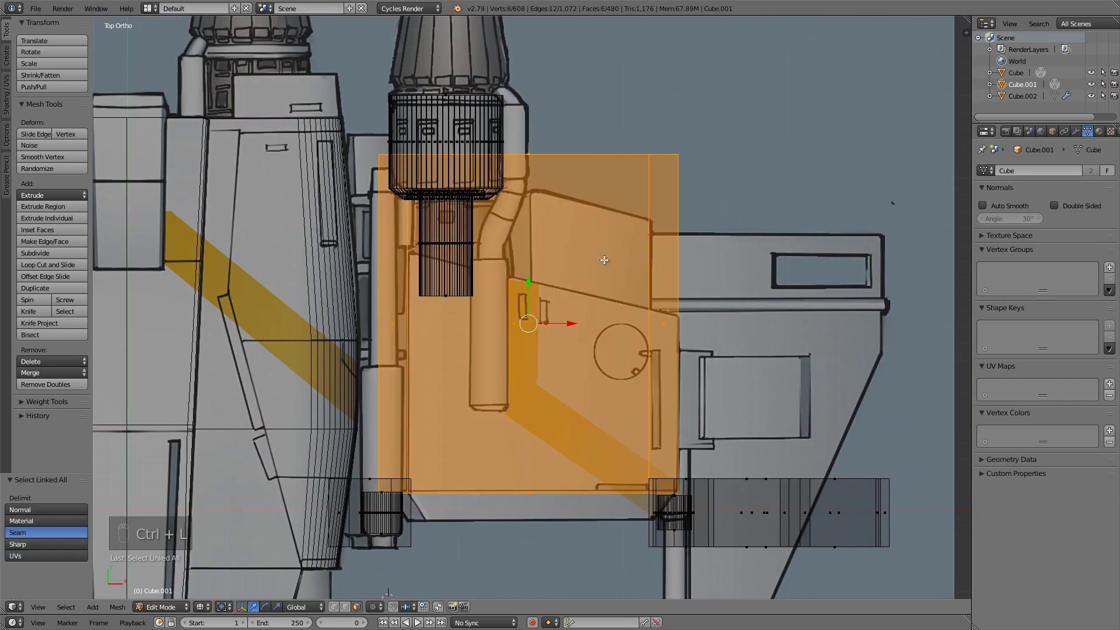
pyautogui.hotkey('shift', 'k')
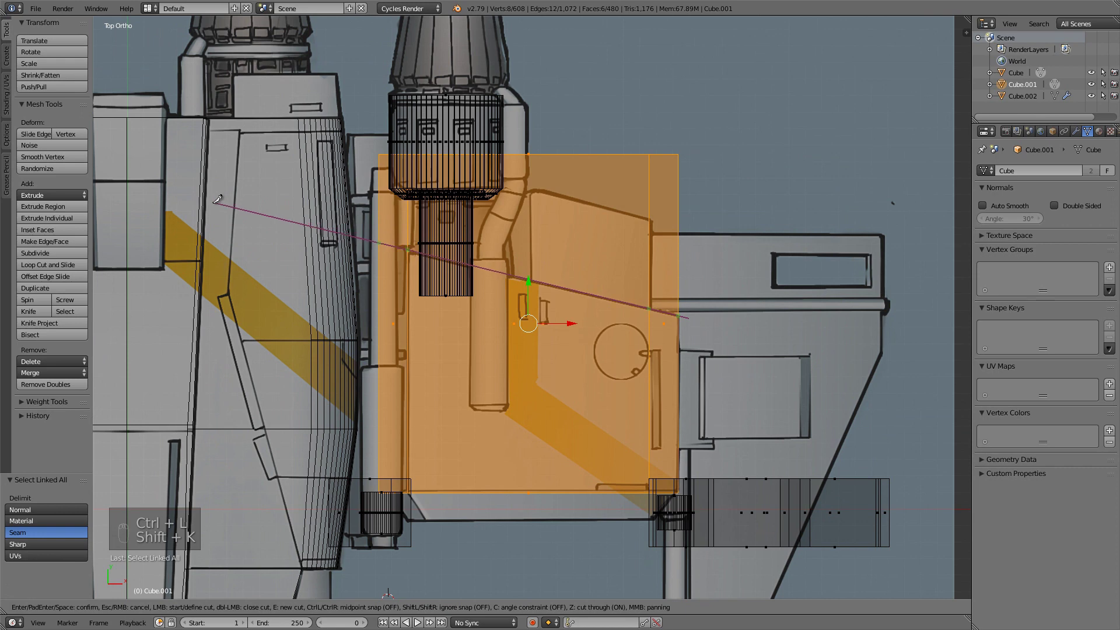
pyautogui.click(214, 204)
pyautogui.press('Return')
pyautogui.press('z')
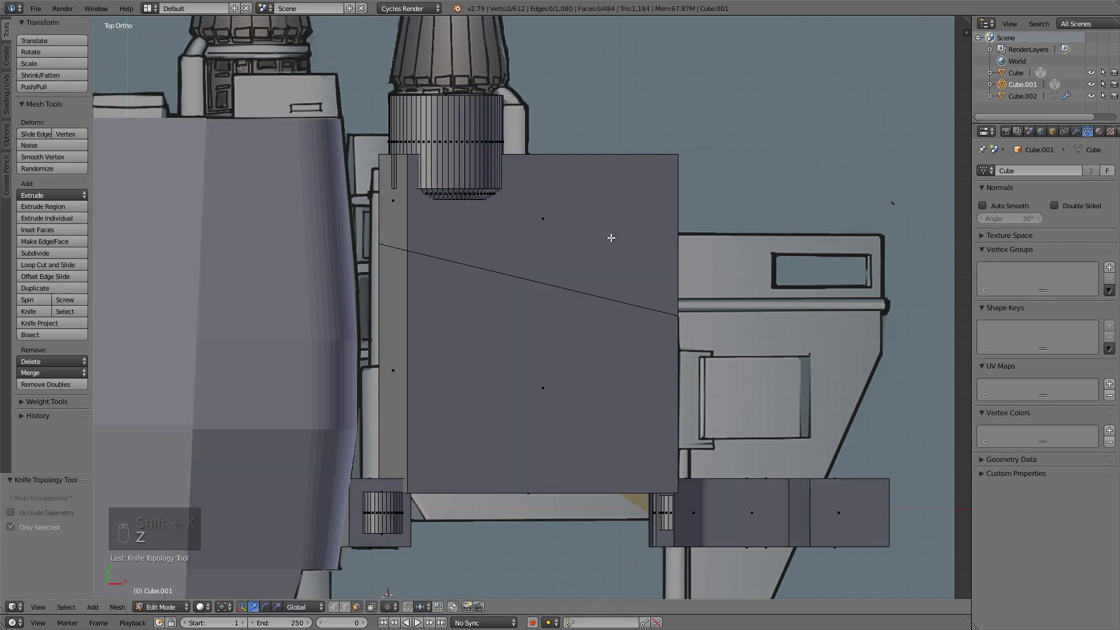
# - Delete the wing box geometry behind the slanted cut and close the open edge loop with a face
pyautogui.keyDown('alt'); pyautogui.rightClick(677, 227); pyautogui.keyUp('alt')
pyautogui.press('x')
pyautogui.click(669, 221)
pyautogui.press('z')
pyautogui.hotkey('ctrl', 'Tab')
pyautogui.click(575, 253)
pyautogui.press('z')
pyautogui.keyDown('alt'); pyautogui.rightClick(573, 287); pyautogui.keyUp('alt')
pyautogui.moveTo(734, 390)
pyautogui.mouseDown(button='middle')
pyautogui.moveTo(569, 306)
pyautogui.moveTo(601, 287)
pyautogui.moveTo(537, 330)
pyautogui.mouseUp(button='middle')
pyautogui.press('f')
# - Duplicate the slanted rear face in place, separate it into its own object and select its geometry for editing
pyautogui.press('KP_7')
pyautogui.press('z')
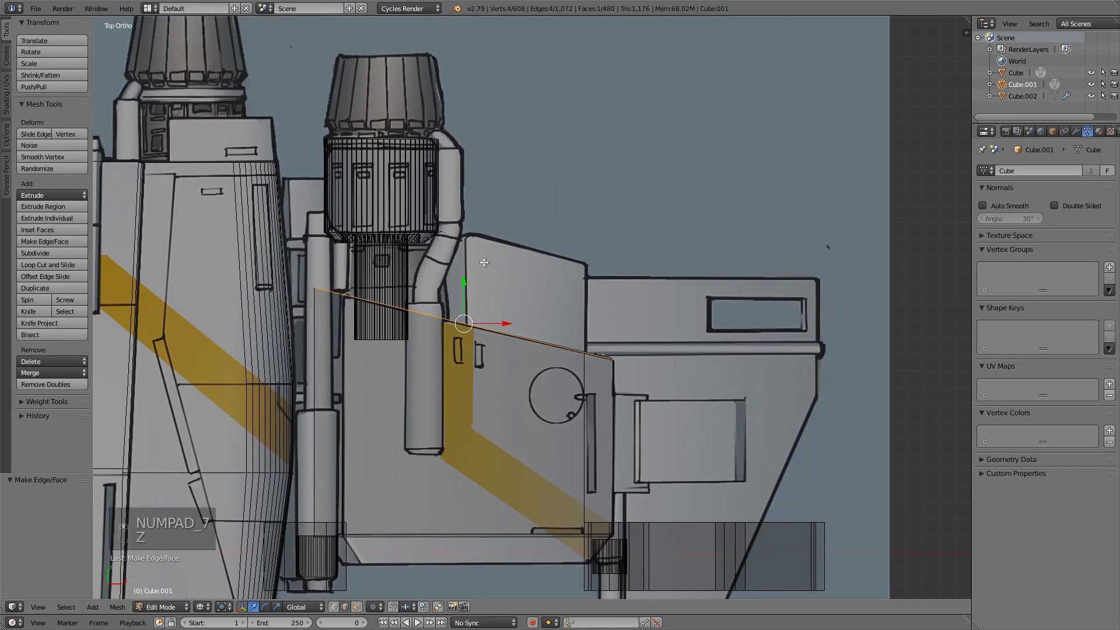
pyautogui.scroll(1, 520, 300)
pyautogui.hotkey('shift', 'd')
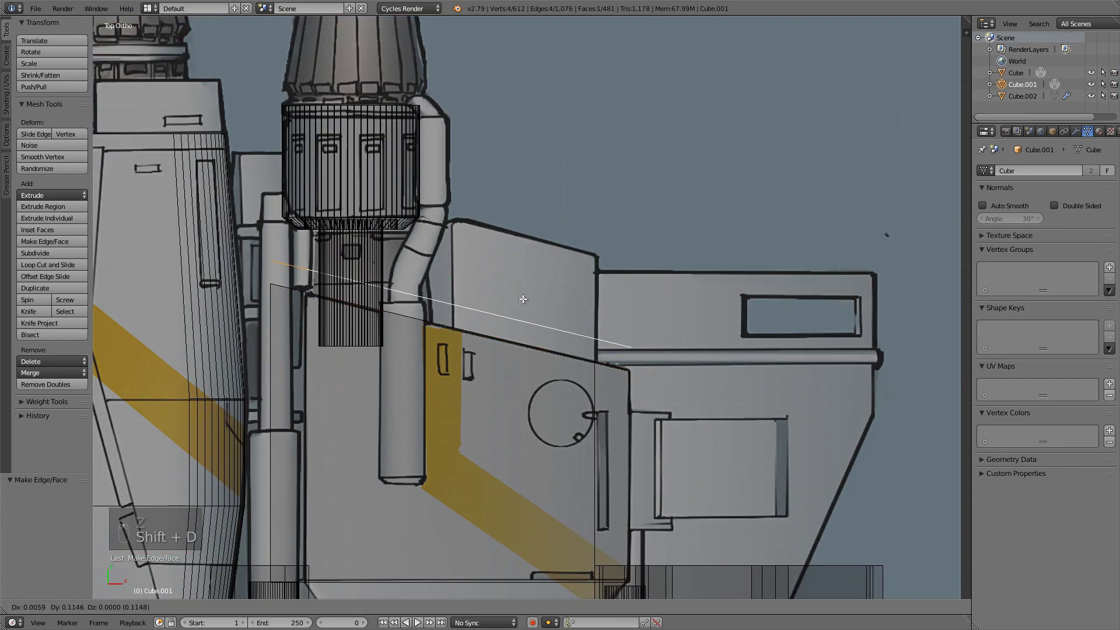
pyautogui.rightClick(520, 300)
pyautogui.press('p')
pyautogui.click(520, 294)
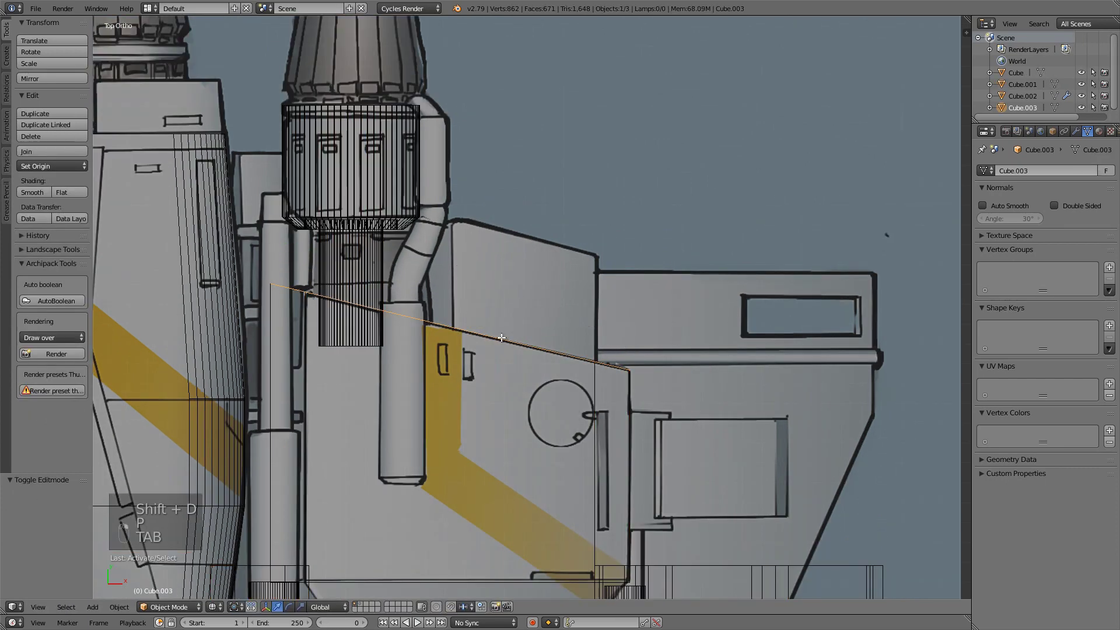
pyautogui.press('a')
pyautogui.press('a')
pyautogui.press('a')
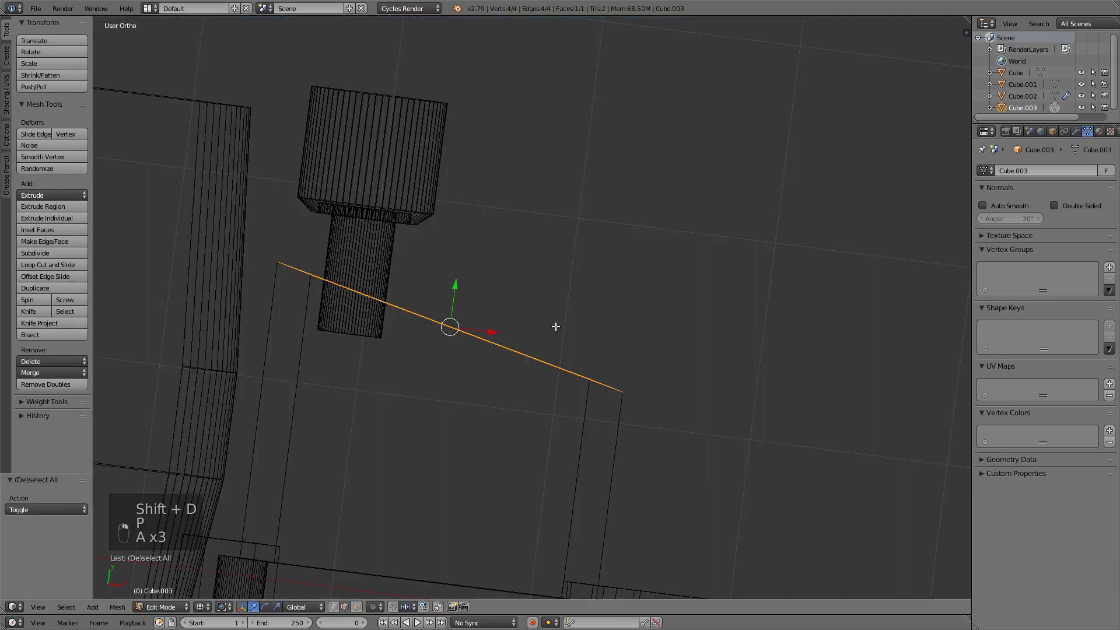
# - In back view, add two crosswise loop cuts to the separated face at the ends of the drawn vent panel
pyautogui.moveTo(555, 326); pyautogui.dragTo(438, 264, button='middle')
pyautogui.press('ctrl+KP_1')
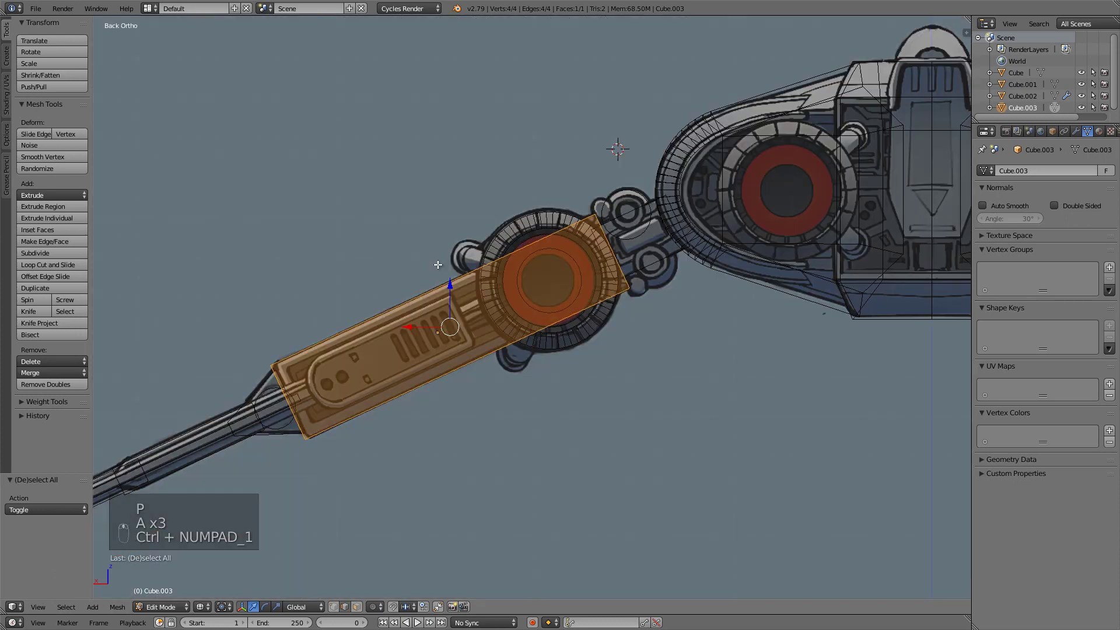
pyautogui.press('z')
pyautogui.press('z')
pyautogui.scroll(4, 619, 329)
pyautogui.hotkey('ctrl', 'r')
pyautogui.click(659, 308)
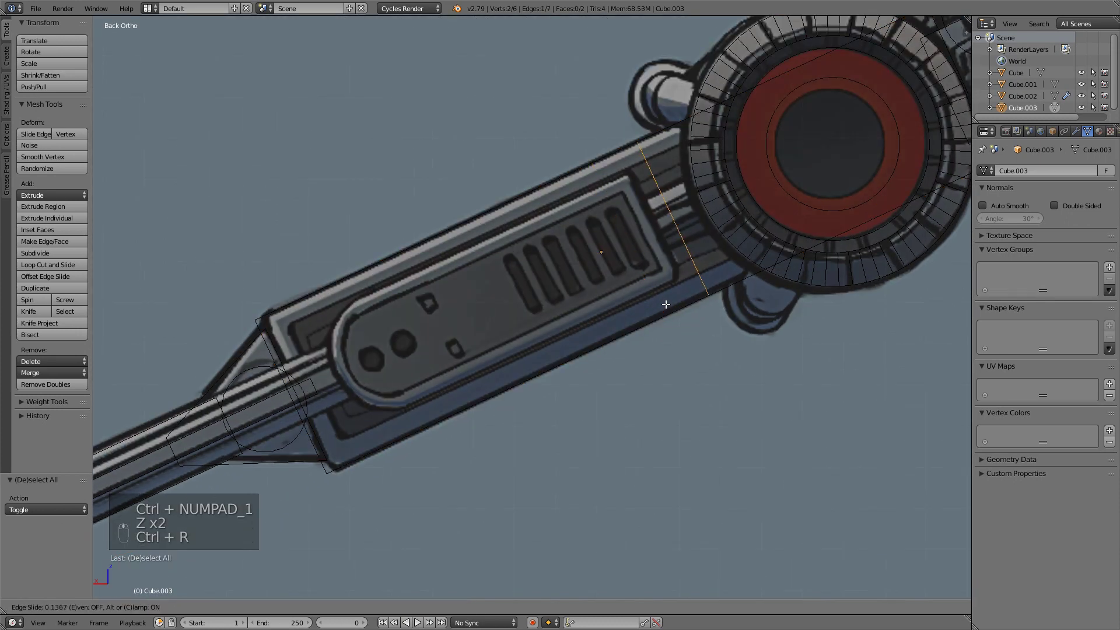
pyautogui.click(648, 310)
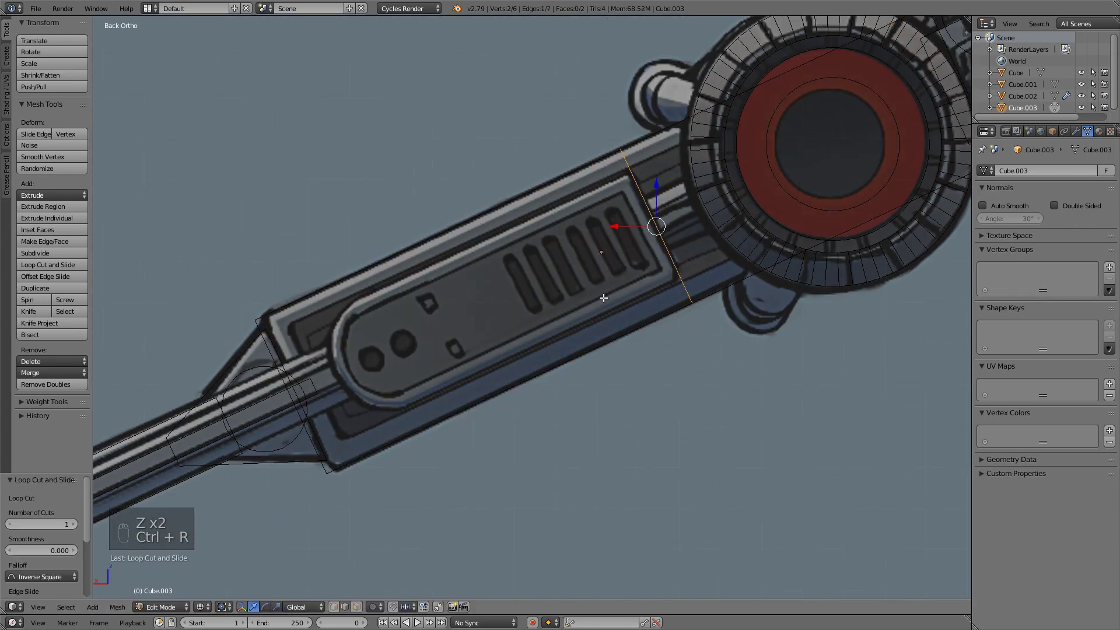
pyautogui.hotkey('ctrl', 'r')
pyautogui.click(417, 356)
pyautogui.click(208, 480)
# - Add a centred lengthwise loop cut to the separated face and bevel it out to the vent panel's long edges
pyautogui.hotkey('ctrl', 'r')
pyautogui.click(332, 399)
pyautogui.rightClick(332, 399)
pyautogui.press('w')
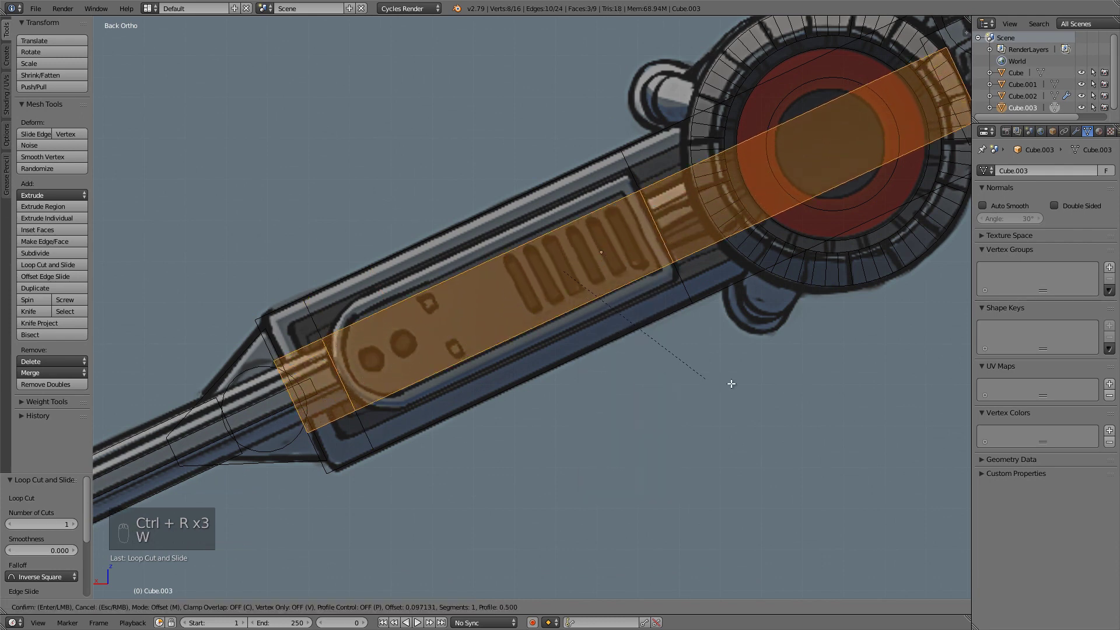
pyautogui.click(720, 383)
# - Delete all faces surrounding the central vent panel face, using face selection
pyautogui.press('a')
pyautogui.press('a')
pyautogui.press('a')
pyautogui.hotkey('ctrl', 'Tab')
pyautogui.click(516, 334)
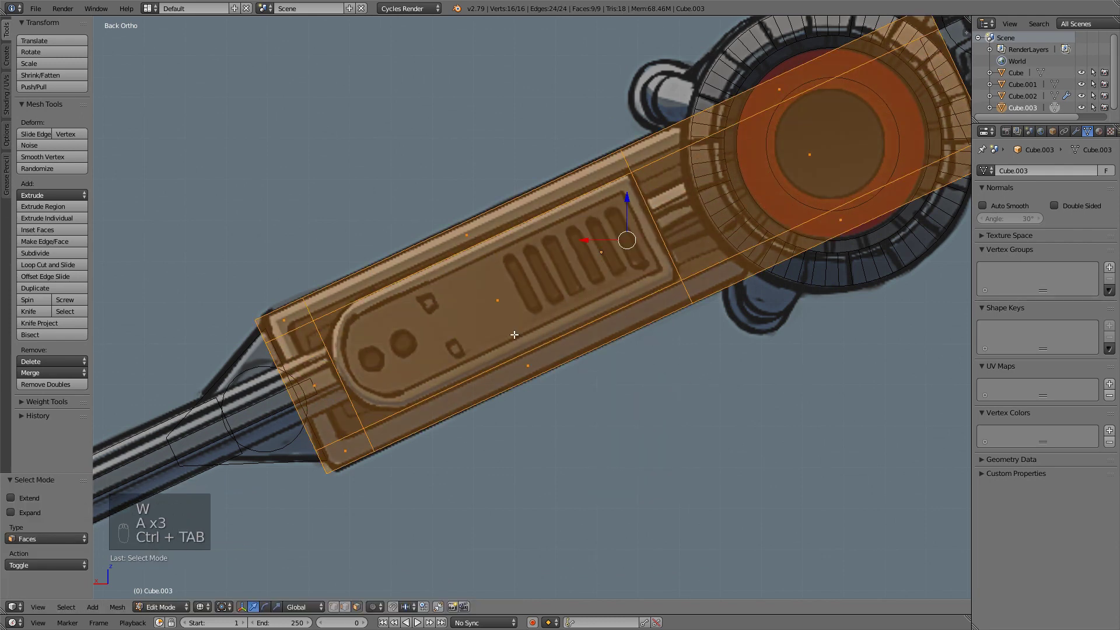
pyautogui.keyDown('shift'); pyautogui.rightClick(479, 310); pyautogui.keyUp('shift')
pyautogui.press('x')
pyautogui.click(539, 298)
# - Move the remaining panel face 0.557 along Y to the rear edge of the drawn block in top view
pyautogui.rightClick(506, 298)
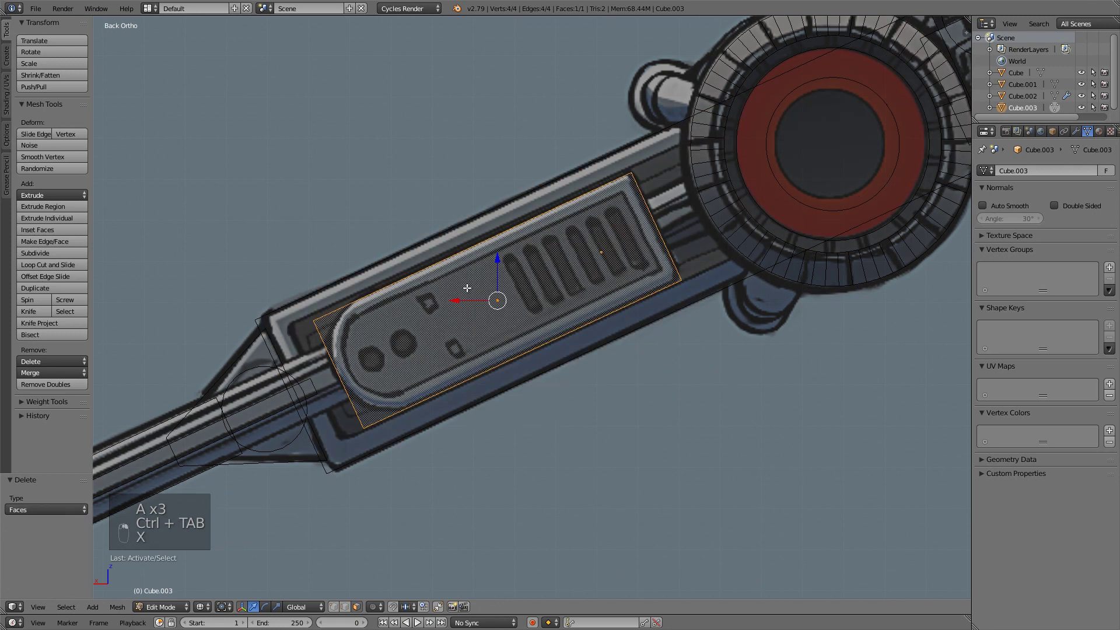
pyautogui.press('z')
pyautogui.moveTo(467, 287); pyautogui.dragTo(560, 306, button='middle')
pyautogui.press('KP_7')
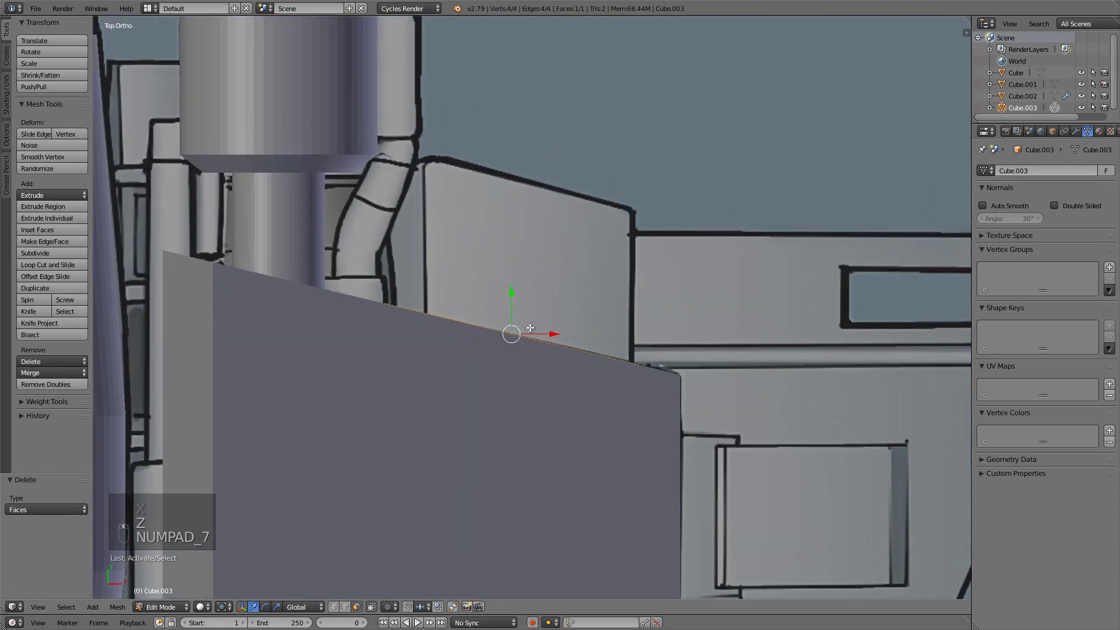
pyautogui.press('g')
pyautogui.press('y')
pyautogui.click(539, 145)
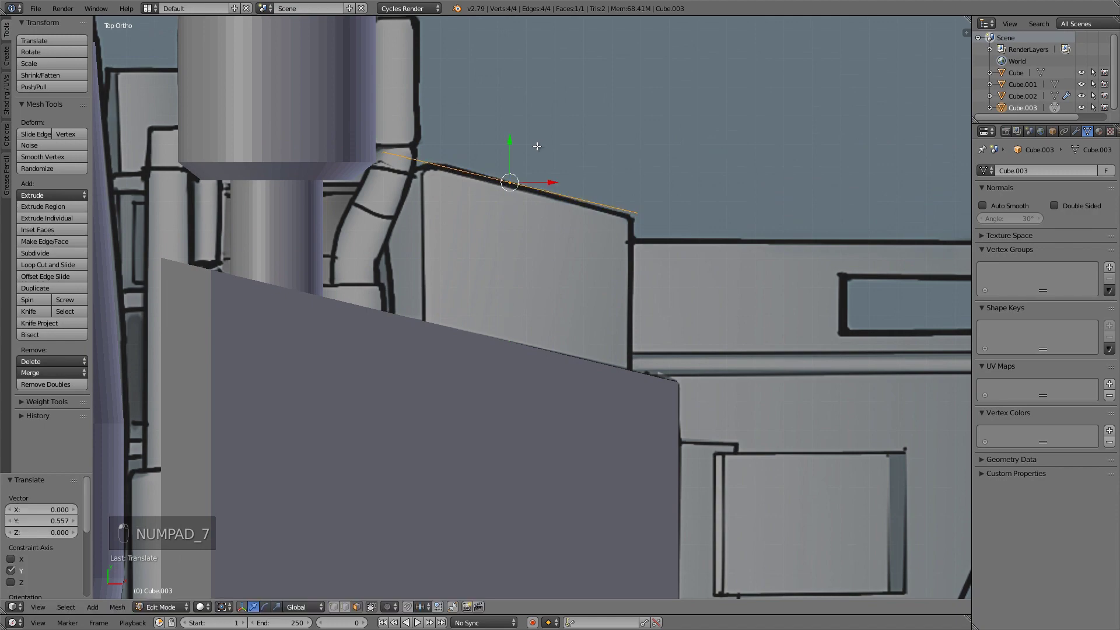
# - Extrude the panel face -0.569 in Y back to the wing box to form a block
pyautogui.press('e')
pyautogui.click(549, 310)
pyautogui.press('z')
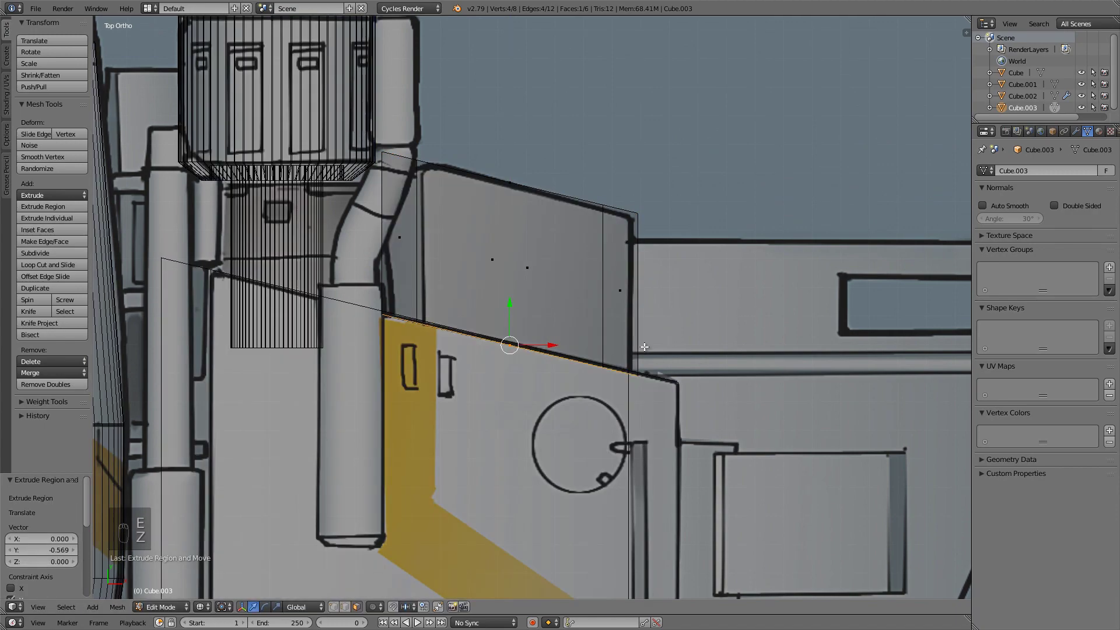
# - Make the new block's normals consistent and compare it with the back reference in wireframe
pyautogui.moveTo(549, 309); pyautogui.dragTo(568, 266, button='middle')
pyautogui.press('z')
pyautogui.press('a')
pyautogui.press('a')
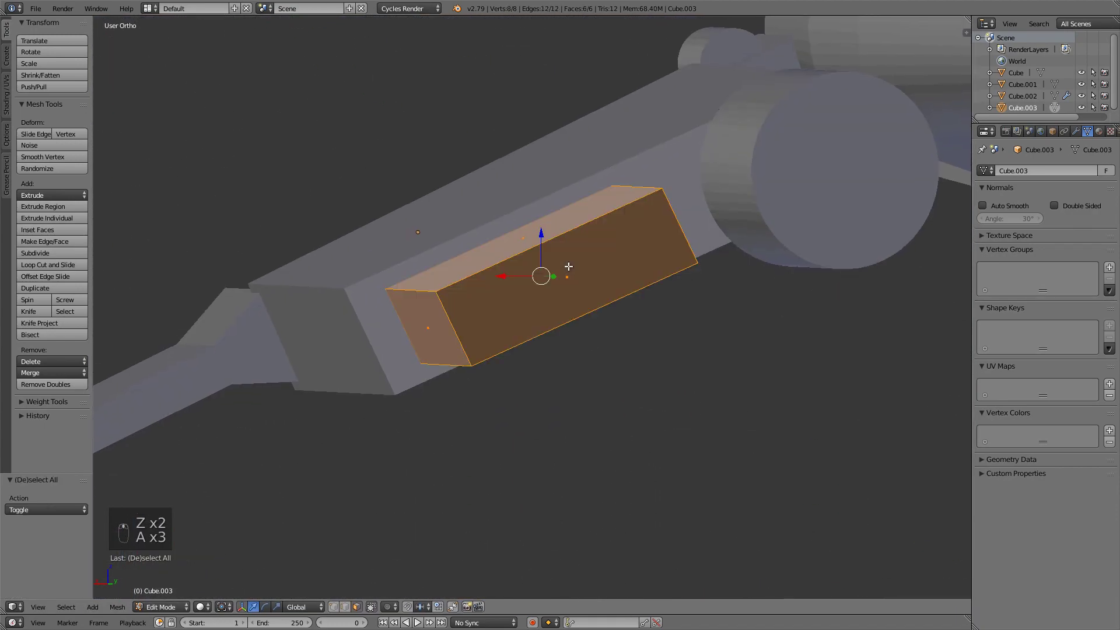
pyautogui.hotkey('ctrl', 'n')
pyautogui.press('ctrl+KP_1')
pyautogui.press('z')
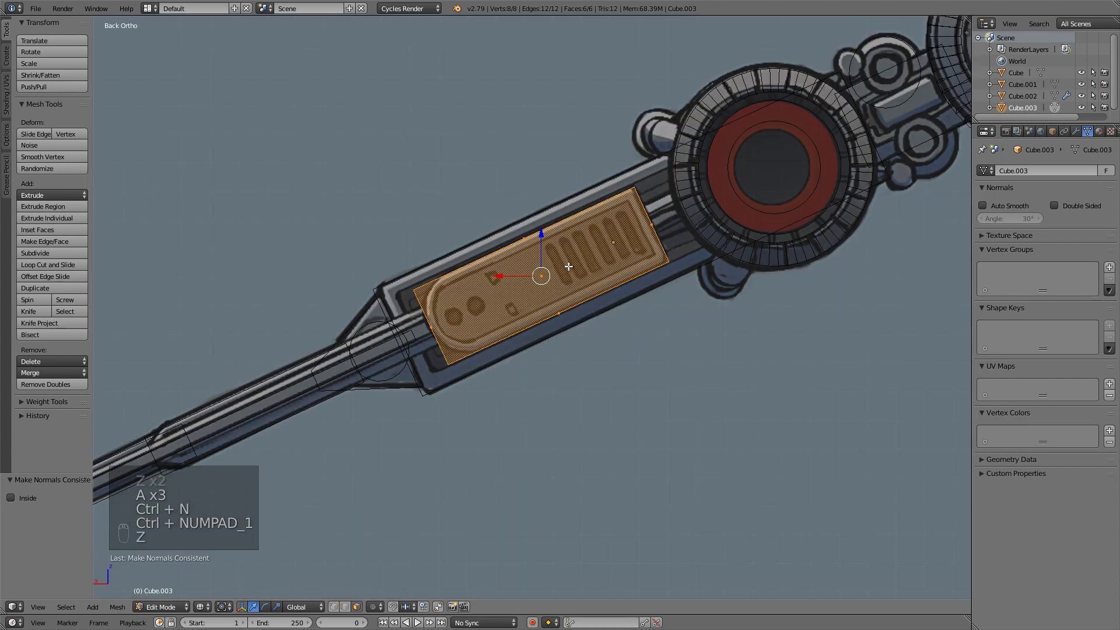
# - Cut an edge loop across the new block where its rounded outer end begins in the back reference
pyautogui.hotkey('ctrl', 'r')
pyautogui.click(525, 335)
pyautogui.click(513, 336)
pyautogui.scroll(2, 543, 350)
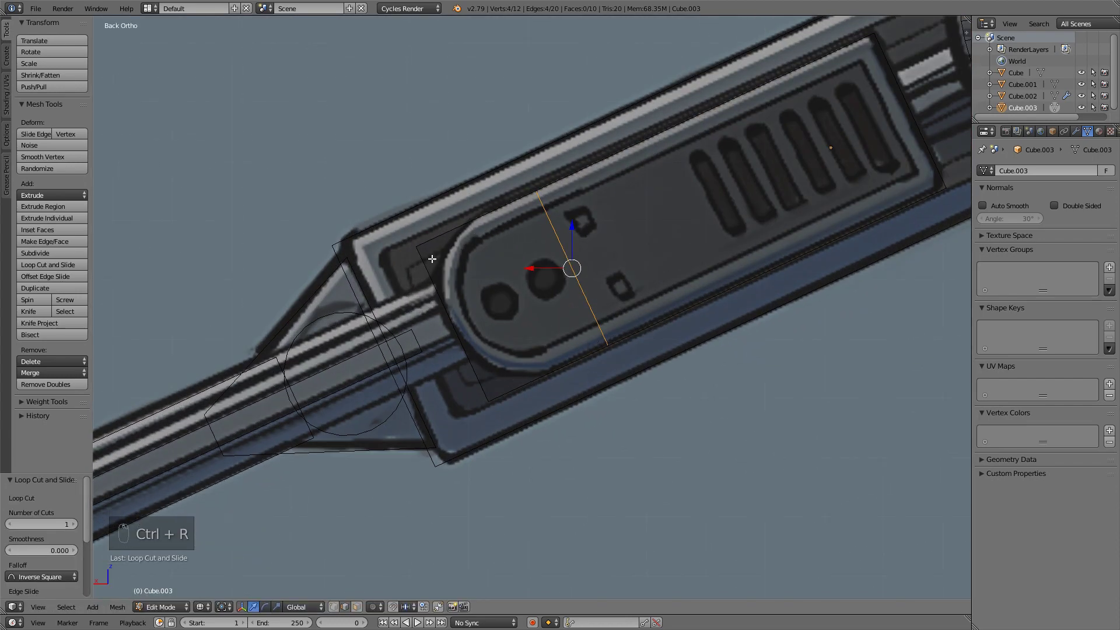
pyautogui.moveTo(381, 252); pyautogui.dragTo(475, 255, button='middle')
# - Bevel the two corner edges at the block's outer end by 0.145 with 14 segments to match the drawn curve
pyautogui.press('z')
pyautogui.rightClick(449, 257)
pyautogui.keyDown('shift'); pyautogui.rightClick(479, 405); pyautogui.keyUp('shift')
pyautogui.press('ctrl+KP_1')
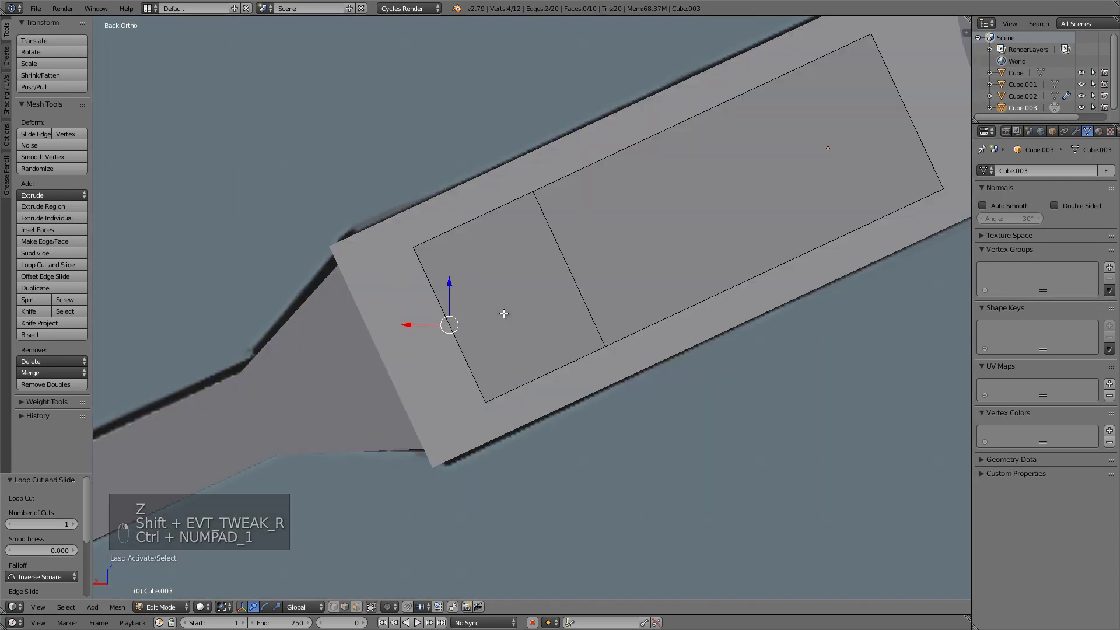
pyautogui.press('z')
pyautogui.scroll(3, 558, 300)
pyautogui.press('w')
pyautogui.click(557, 308)
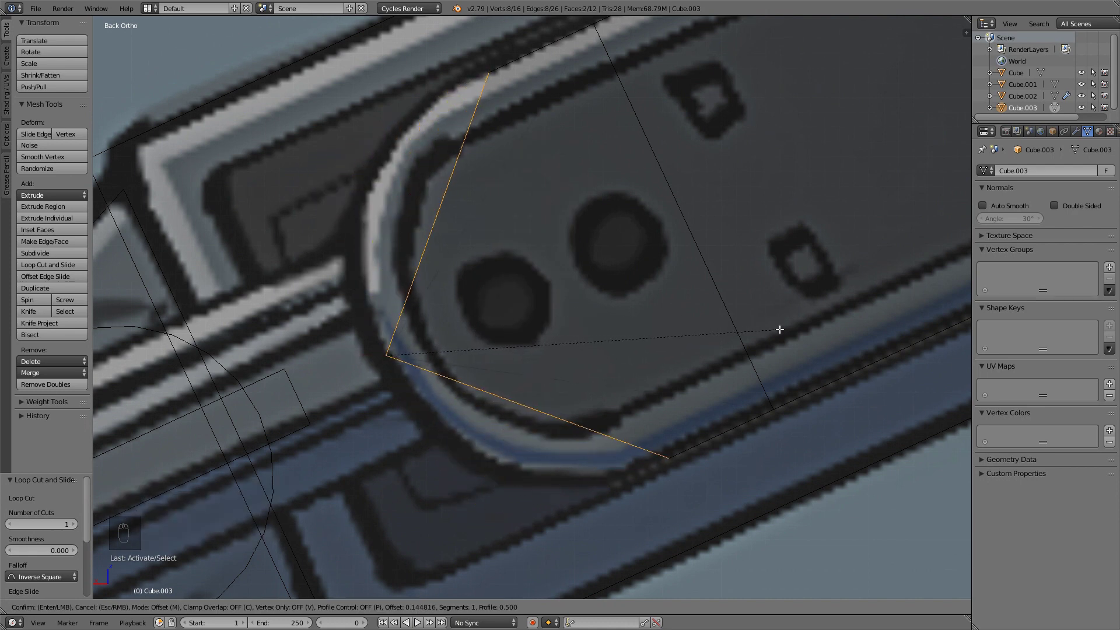
pyautogui.scroll(7, 780, 330)
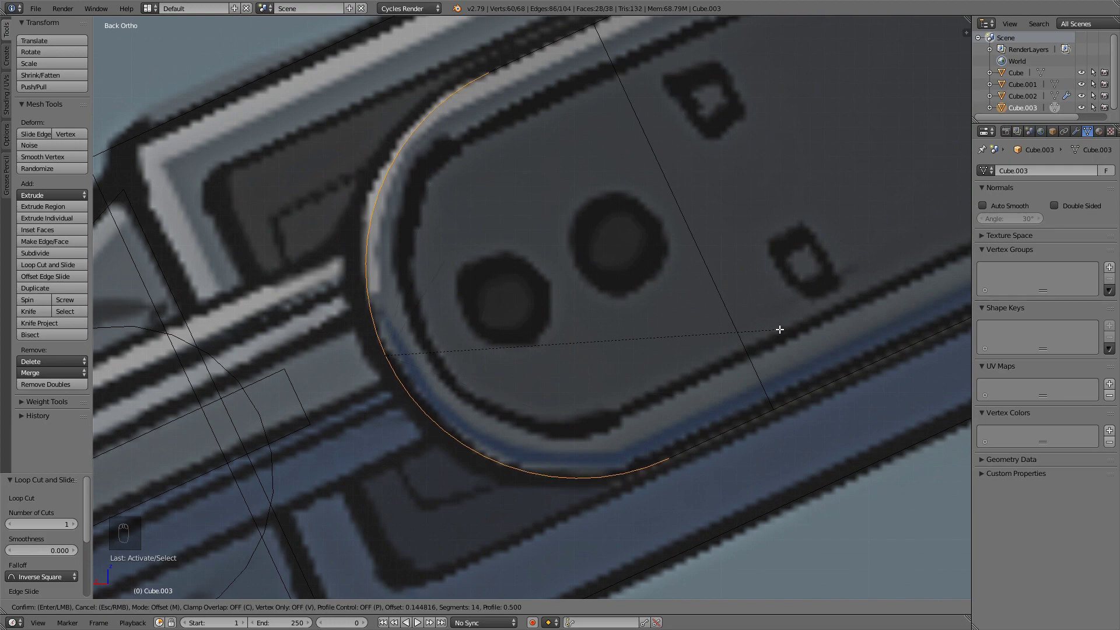
pyautogui.click(780, 330)
# - Delete the redundant edge loop in the middle of the rounded end, where the two bevels meet
pyautogui.scroll(-4, 386, 277)
pyautogui.moveTo(386, 277); pyautogui.dragTo(527, 275, button='middle')
pyautogui.press('z')
pyautogui.scroll(4, 584, 341)
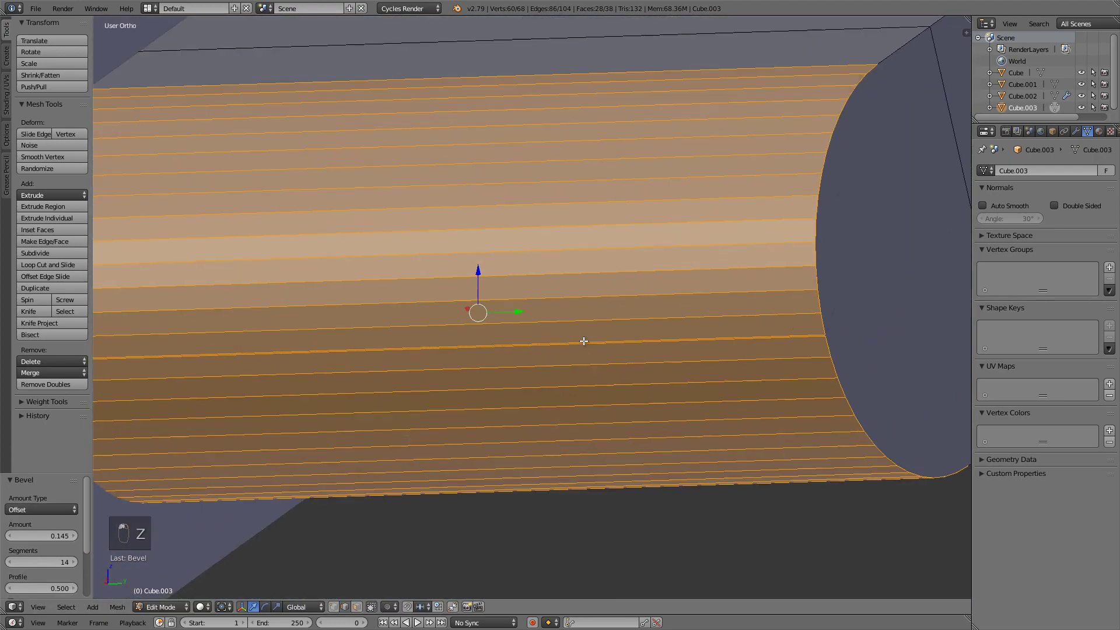
pyautogui.rightClick(650, 341)
pyautogui.scroll(3, 630, 197)
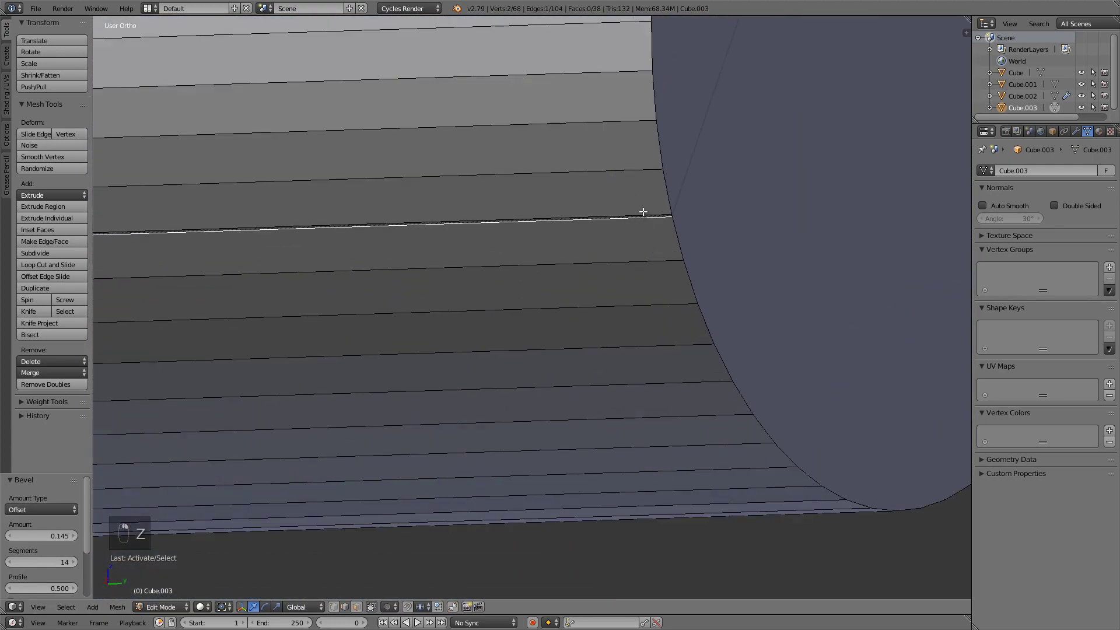
pyautogui.press('x')
pyautogui.click(627, 330)
pyautogui.scroll(-6, 475, 220)
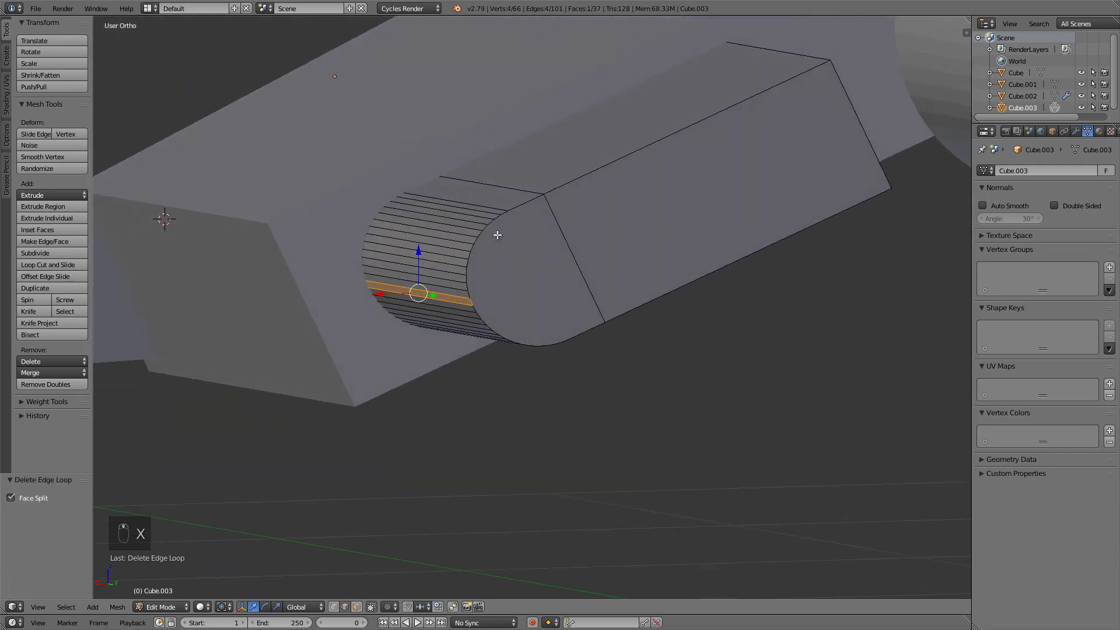
# - Join the rounded block to the wing assembly object and open the combined mesh for editing in top view
pyautogui.moveTo(497, 235); pyautogui.dragTo(449, 246, button='middle')
pyautogui.moveTo(519, 225); pyautogui.dragTo(519, 219, button='middle')
pyautogui.press('KP_7')
pyautogui.press('z')
pyautogui.scroll(-5, 518, 218)
pyautogui.scroll(2, 583, 186)
pyautogui.press('a')
pyautogui.press('Tab')
pyautogui.press('z')
pyautogui.keyDown('shift'); pyautogui.rightClick(527, 274); pyautogui.keyUp('shift')
pyautogui.hotkey('ctrl', 'j')
pyautogui.press('Tab')
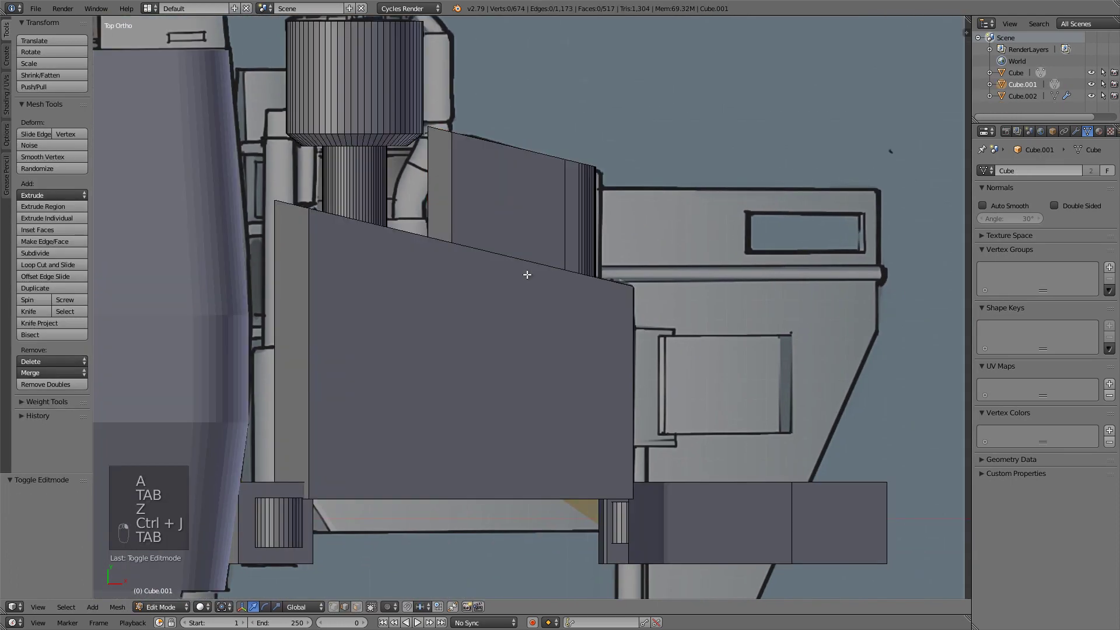
# - Move the whole small cylinder at the wing joint about -1.3 along Y onto the drawn gun muzzle
pyautogui.scroll(-5, 530, 482)
pyautogui.scroll(6, 627, 310)
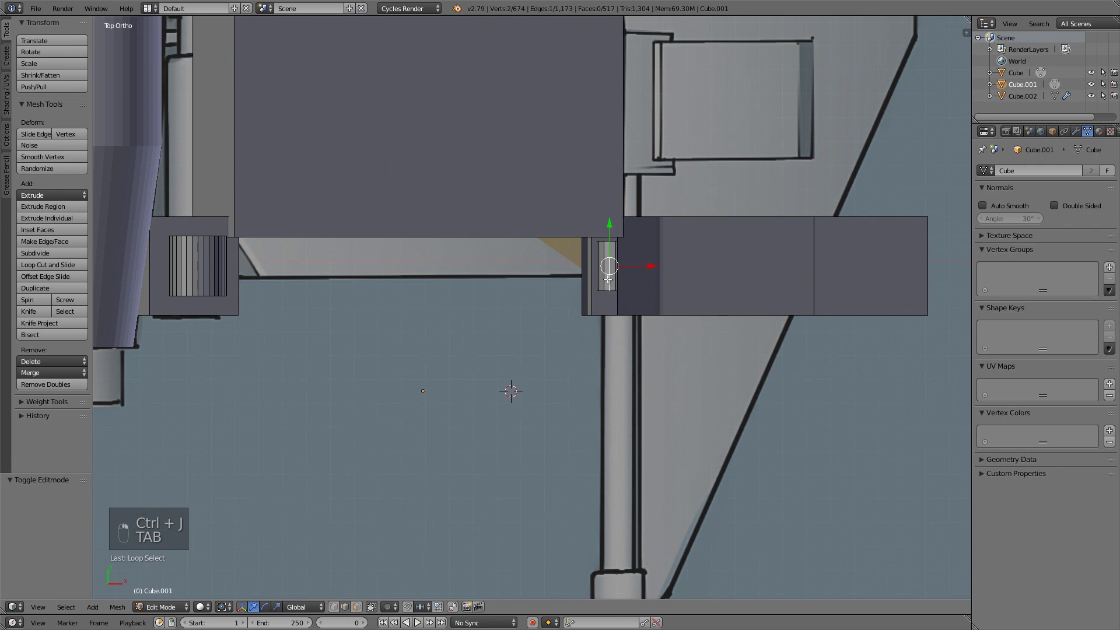
pyautogui.hotkey('ctrl', 'l')
pyautogui.keyDown('shift'); pyautogui.moveTo(608, 280); pyautogui.dragTo(585, 155, button='middle'); pyautogui.keyUp('shift')
pyautogui.press('z')
pyautogui.press('g')
pyautogui.press('y')
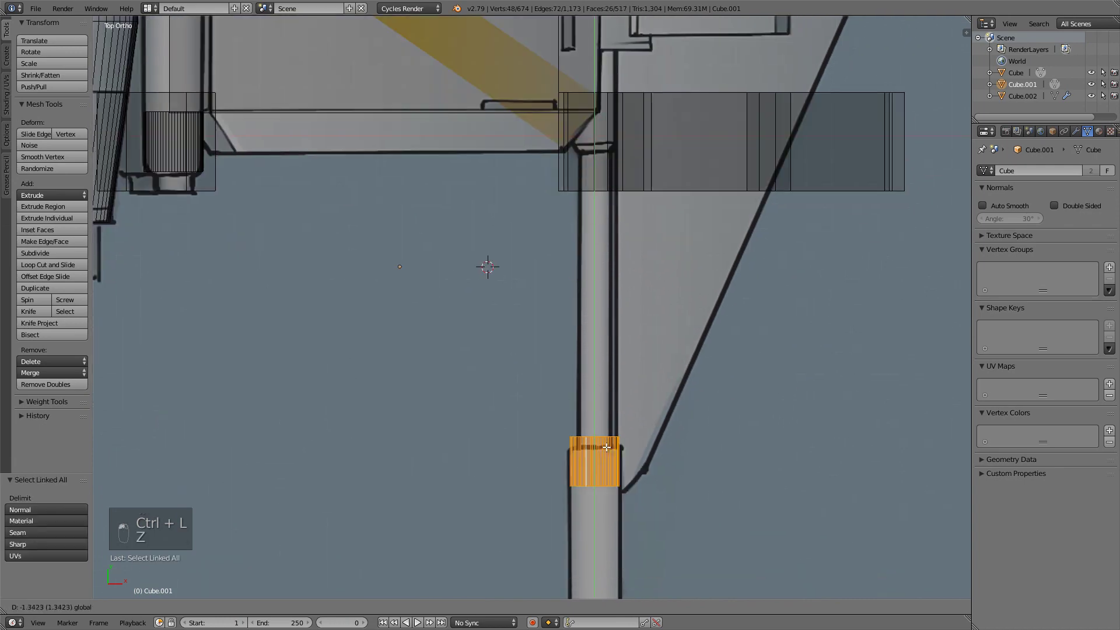
pyautogui.click(610, 434)
# - Move the muzzle cylinder's front face -0.515 along Y to the start of the drawn tapered tip, using face selection
pyautogui.scroll(-2, 611, 437)
pyautogui.keyDown('shift'); pyautogui.moveTo(604, 456); pyautogui.dragTo(583, 351, button='middle'); pyautogui.keyUp('shift')
pyautogui.hotkey('ctrl', 'Tab')
pyautogui.click(554, 329)
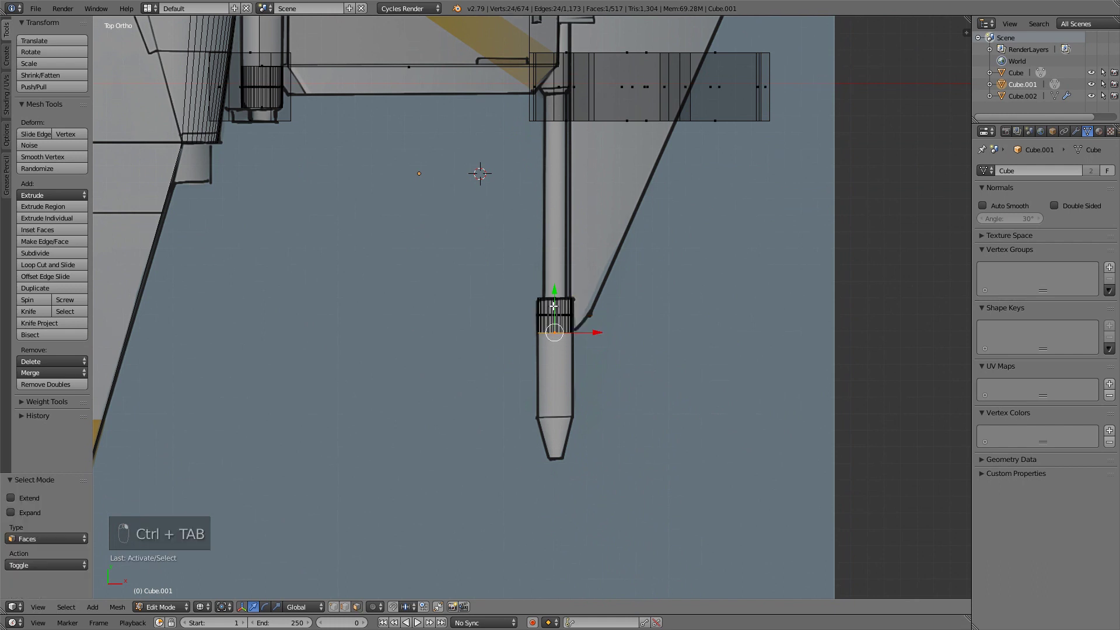
pyautogui.press('g')
pyautogui.press('y')
pyautogui.click(560, 388)
# - Extrude the muzzle's front face 0.251 and scale it to about 0.47 to form the tapered tip
pyautogui.keyDown('shift'); pyautogui.moveTo(561, 277); pyautogui.dragTo(556, 130, button='middle'); pyautogui.keyUp('shift')
pyautogui.scroll(3, 645, 330)
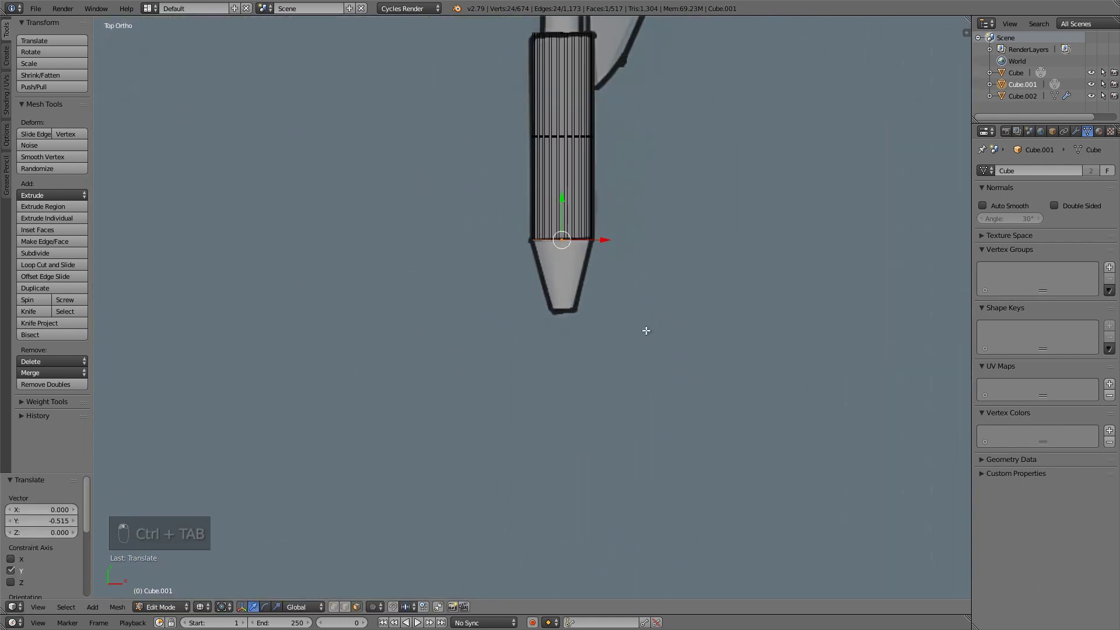
pyautogui.press('e')
pyautogui.click(658, 402)
pyautogui.press('s')
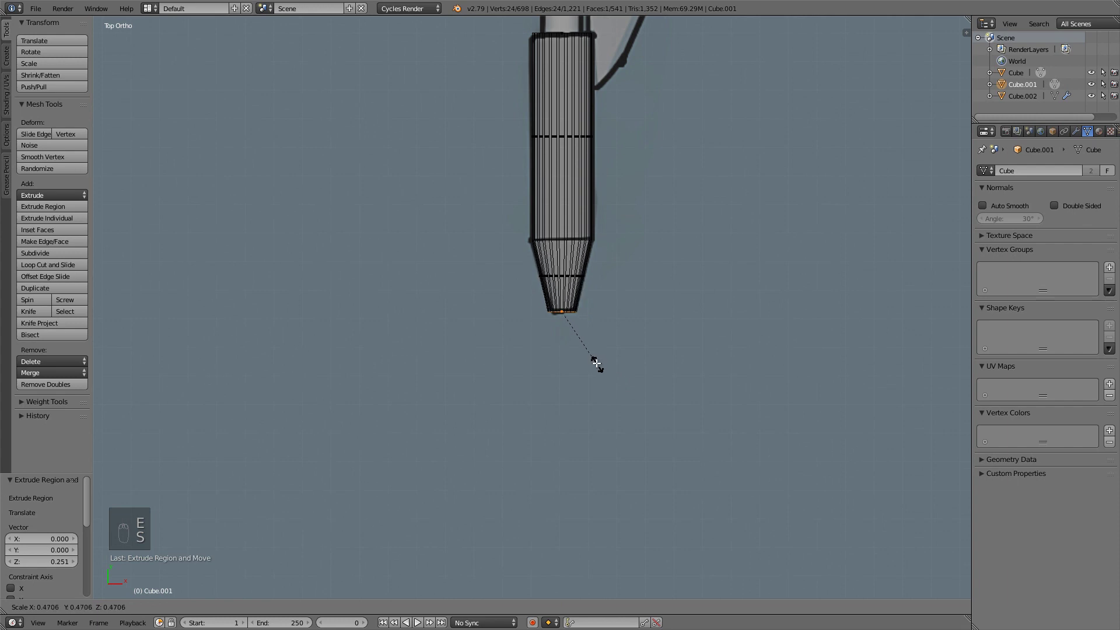
pyautogui.click(594, 362)
# - Extrude the muzzle's back face into a narrower barrel and extend its end to the wing's front edge
pyautogui.keyDown('shift'); pyautogui.moveTo(562, 145); pyautogui.dragTo(547, 514, button='middle'); pyautogui.keyUp('shift')
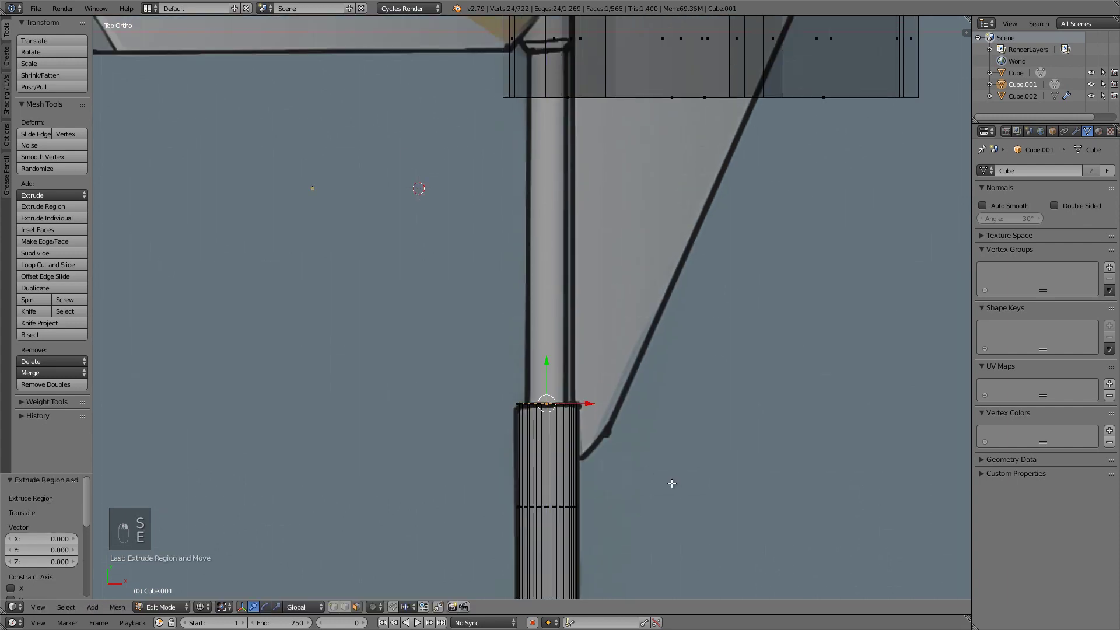
pyautogui.press('e')
pyautogui.click(619, 268)
pyautogui.scroll(-2, 606, 265)
pyautogui.keyDown('shift'); pyautogui.moveTo(540, 282); pyautogui.dragTo(531, 335, button='middle'); pyautogui.keyUp('shift')
pyautogui.moveTo(535, 268); pyautogui.dragTo(543, 149)
pyautogui.keyDown('shift'); pyautogui.moveTo(537, 202); pyautogui.dragTo(539, 363, button='middle'); pyautogui.keyUp('shift')
# - Scale the barrel's face loop to 0.814 in X and Z, leaving its length fixed
pyautogui.scroll(4, 539, 363)
pyautogui.keyDown('alt'); pyautogui.rightClick(572, 496); pyautogui.keyUp('alt')
pyautogui.press('s')
pyautogui.hotkey('shift', 'y')
pyautogui.click(543, 385)
pyautogui.rightClick(542, 385)
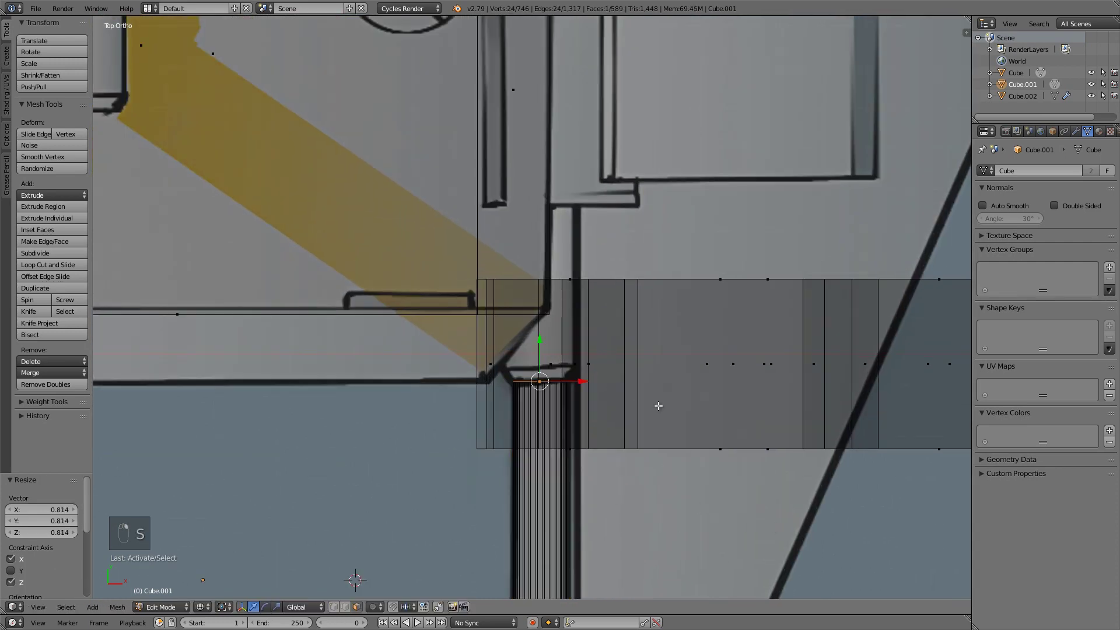
# - Flare the barrel's back end with a 0.038 extrusion scaled to about 1.39, and extrude it another 0.462 into the wing
pyautogui.press('e')
pyautogui.click(660, 389)
pyautogui.press('s')
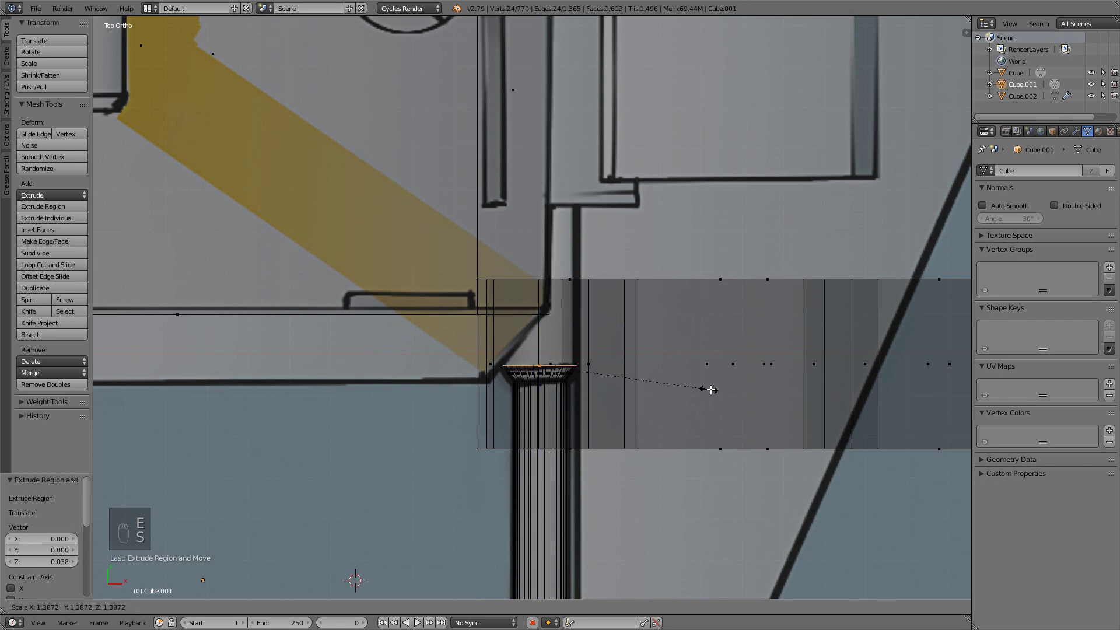
pyautogui.click(710, 389)
pyautogui.press('e')
pyautogui.click(712, 174)
pyautogui.press('z')
pyautogui.scroll(-3, 661, 311)
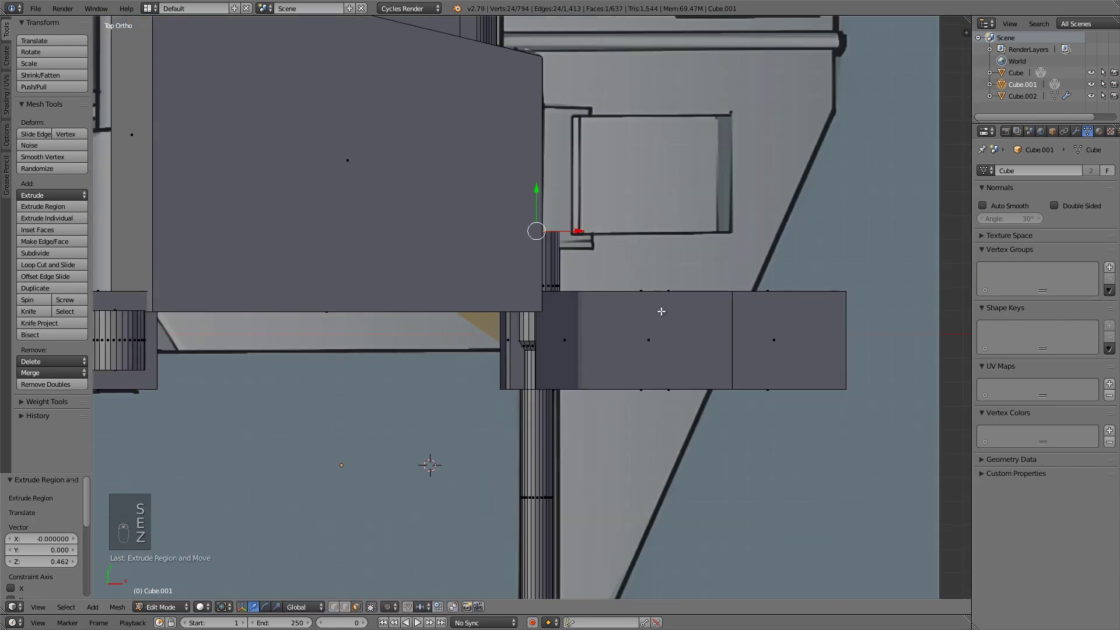
# - Select the whole thin slab inside the outer wing block and move it 1.471 along Y onto the drawn rear wing section
pyautogui.rightClick(661, 312)
pyautogui.moveTo(662, 311)
pyautogui.mouseDown(button='middle')
pyautogui.moveTo(695, 250)
pyautogui.moveTo(667, 327)
pyautogui.mouseUp(button='middle')
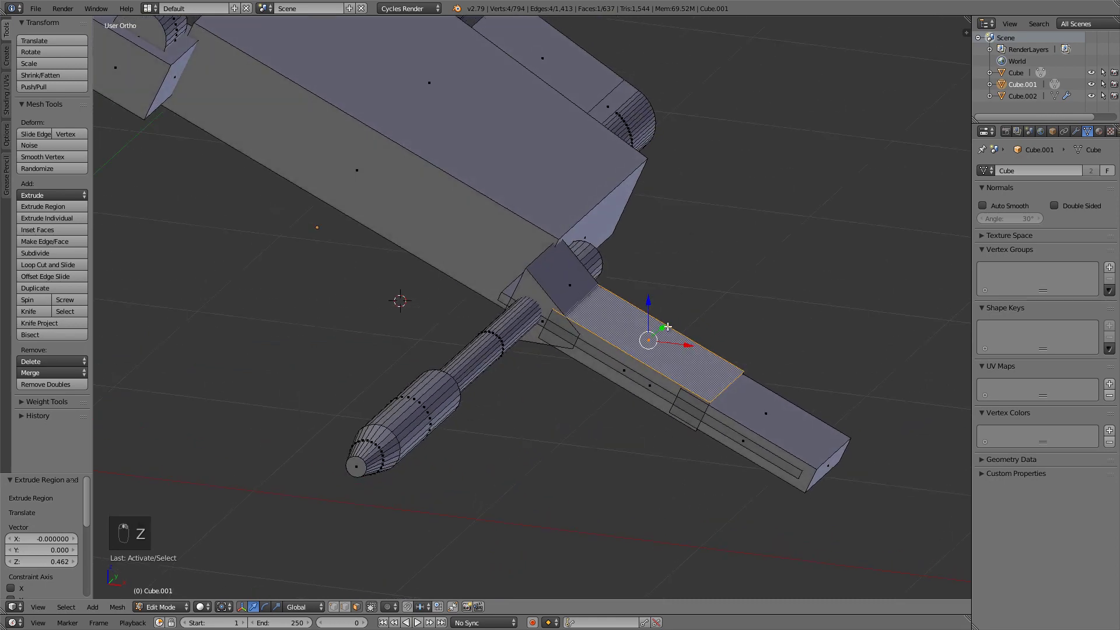
pyautogui.rightClick(616, 361)
pyautogui.press('z')
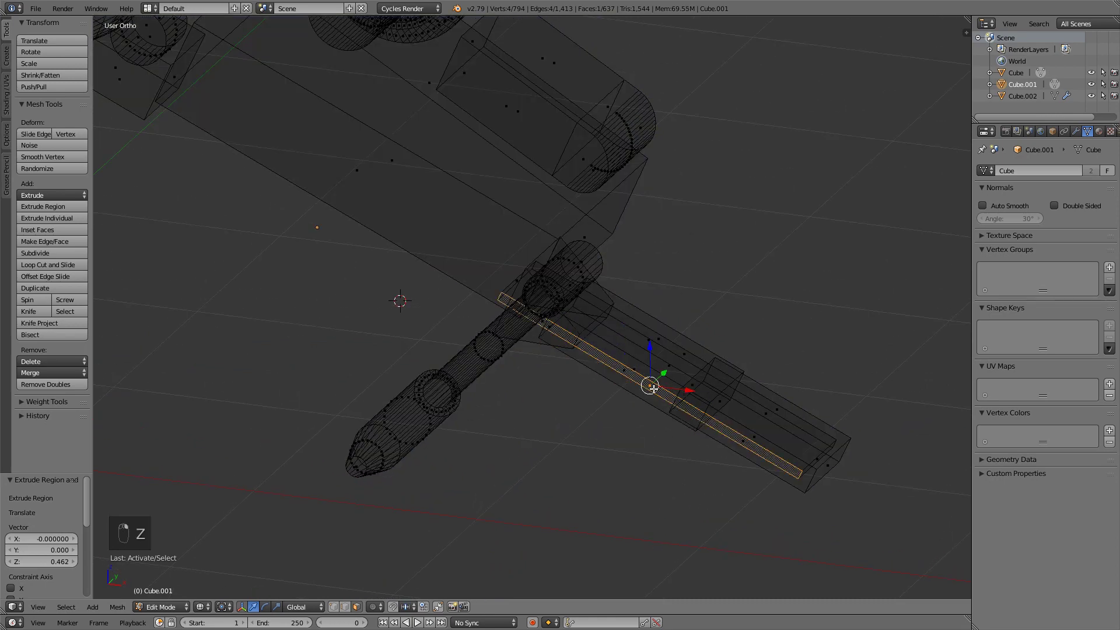
pyautogui.hotkey('ctrl', 'l')
pyautogui.press('KP_7')
pyautogui.scroll(-2, 635, 329)
pyautogui.keyDown('shift'); pyautogui.moveTo(635, 329); pyautogui.dragTo(587, 413, button='middle'); pyautogui.keyUp('shift')
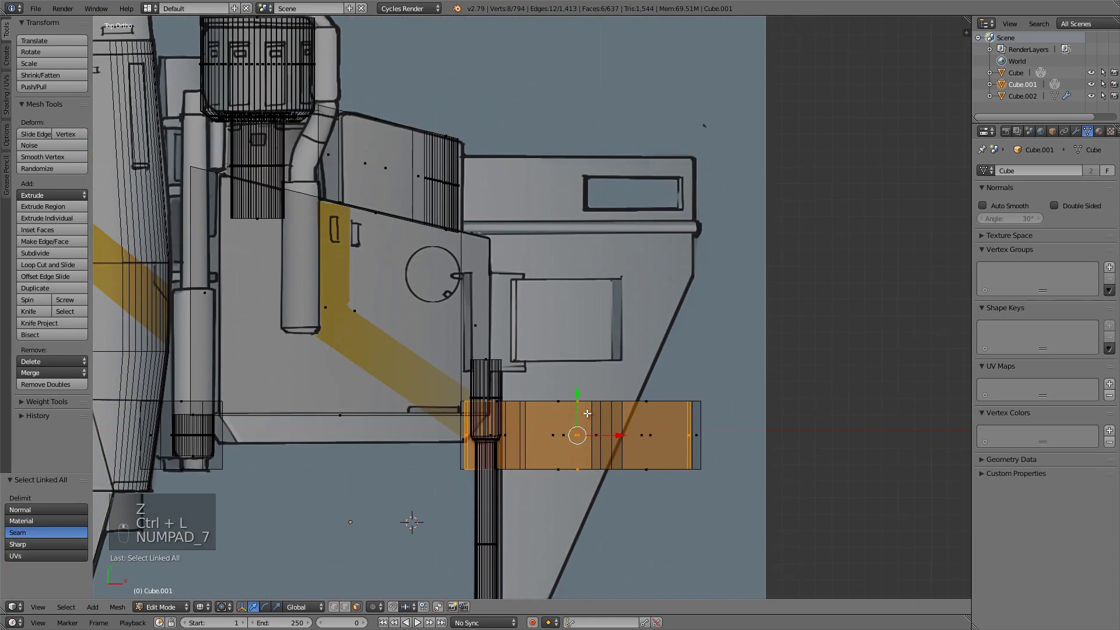
pyautogui.moveTo(579, 396); pyautogui.dragTo(573, 164)
# - Push the slab's inner end face outward by 0.106 with Shrink/Fatten
pyautogui.rightClick(576, 216)
pyautogui.press('z')
pyautogui.hotkey('alt', 's')
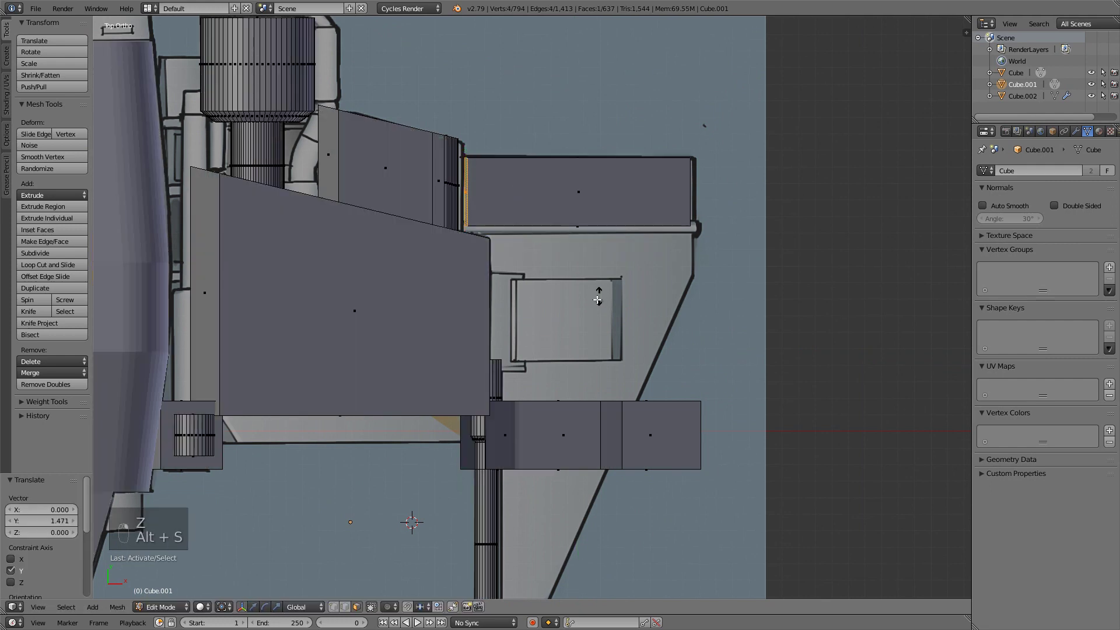
pyautogui.click(538, 213)
pyautogui.press('z')
pyautogui.press('z')
pyautogui.press('z')
# - Move the slab's front face -0.300 along Y to the point where the drawn wing outline turns diagonal
pyautogui.rightClick(557, 211)
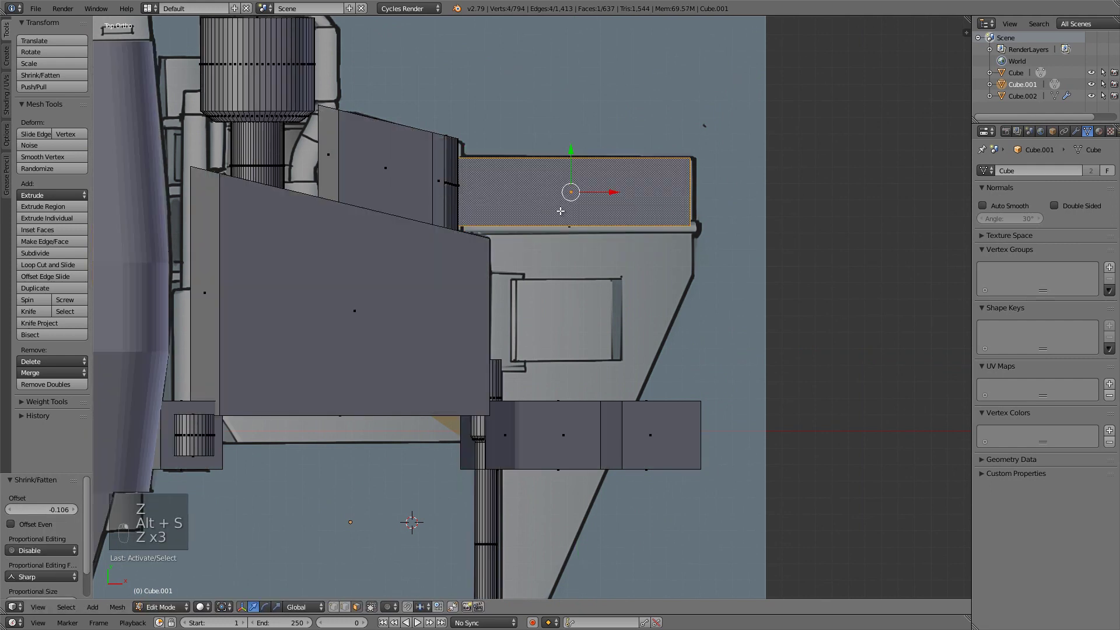
pyautogui.keyDown('shift'); pyautogui.moveTo(573, 233); pyautogui.dragTo(573, 209, button='middle'); pyautogui.keyUp('shift')
pyautogui.press('z')
pyautogui.rightClick(570, 195)
pyautogui.moveTo(566, 154); pyautogui.dragTo(691, 265)
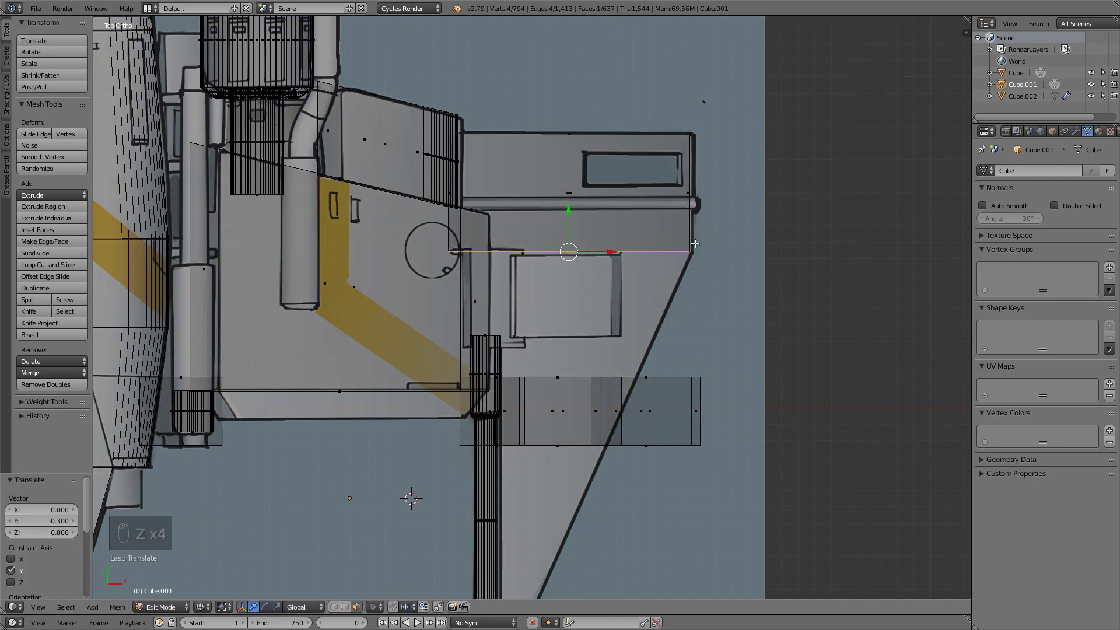
# - Extrude the slab's front face 2.448 forward to the front tip of the drawn wing
pyautogui.scroll(-2, 695, 243)
pyautogui.keyDown('shift'); pyautogui.scroll(-5, 709, 263); pyautogui.keyUp('shift')
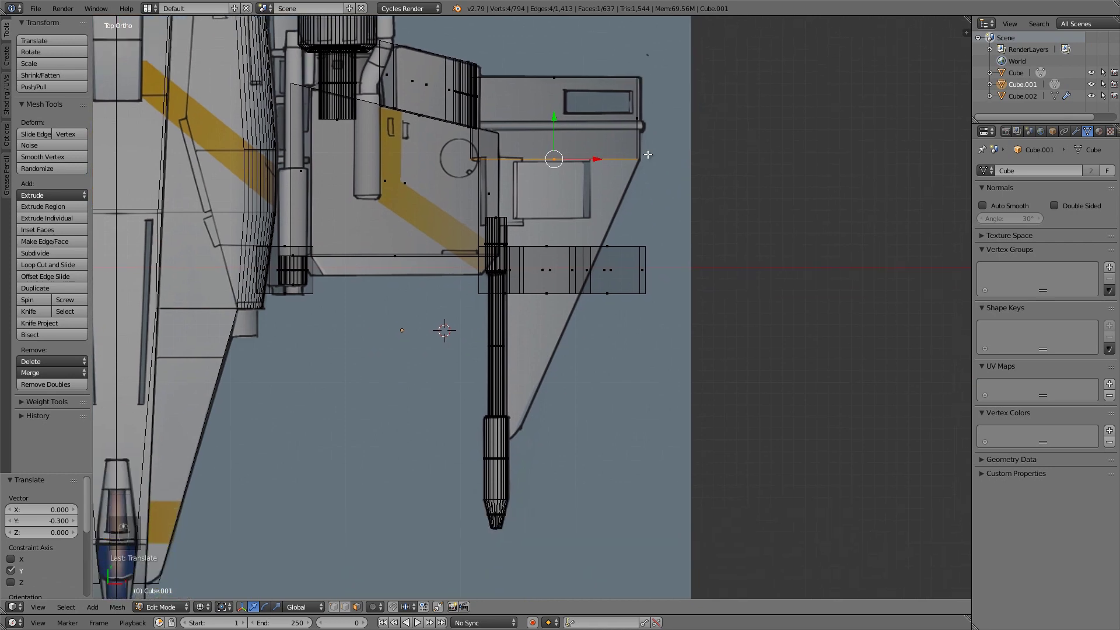
pyautogui.press('e')
pyautogui.click(636, 436)
# - Slide the wing slab's front outer corner vertices inward along their edge to follow the diagonal outline, using vertex selection
pyautogui.keyDown('shift'); pyautogui.moveTo(636, 436); pyautogui.dragTo(626, 285, button='middle'); pyautogui.keyUp('shift')
pyautogui.scroll(2, 644, 324)
pyautogui.hotkey('ctrl', 'Tab')
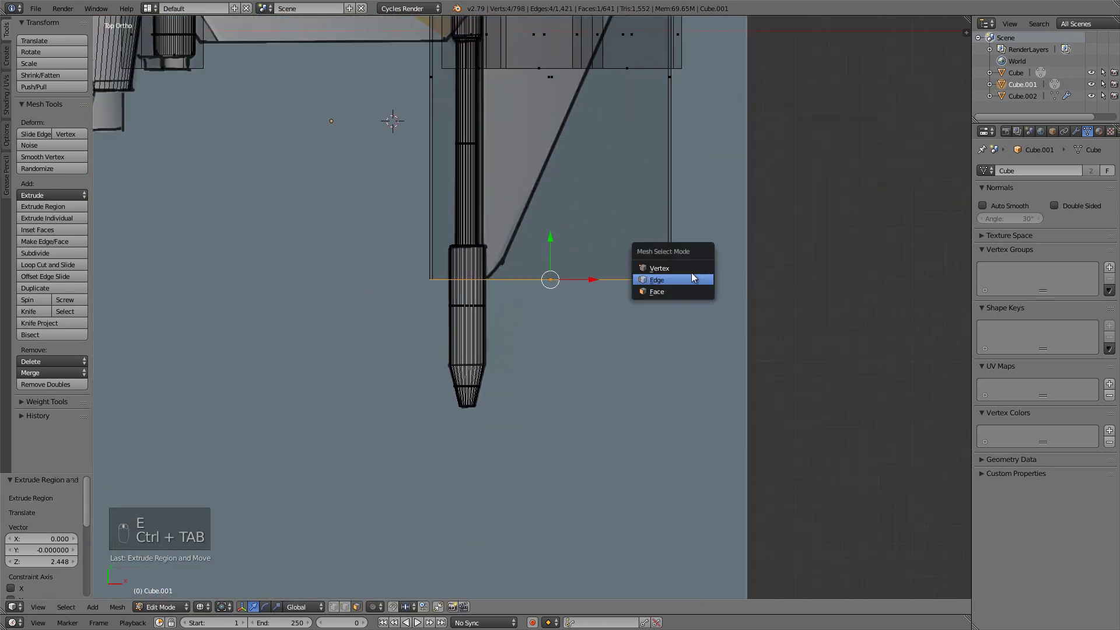
pyautogui.click(686, 267)
pyautogui.rightClick(676, 283)
pyautogui.press('z')
pyautogui.press('g')
pyautogui.press('g')
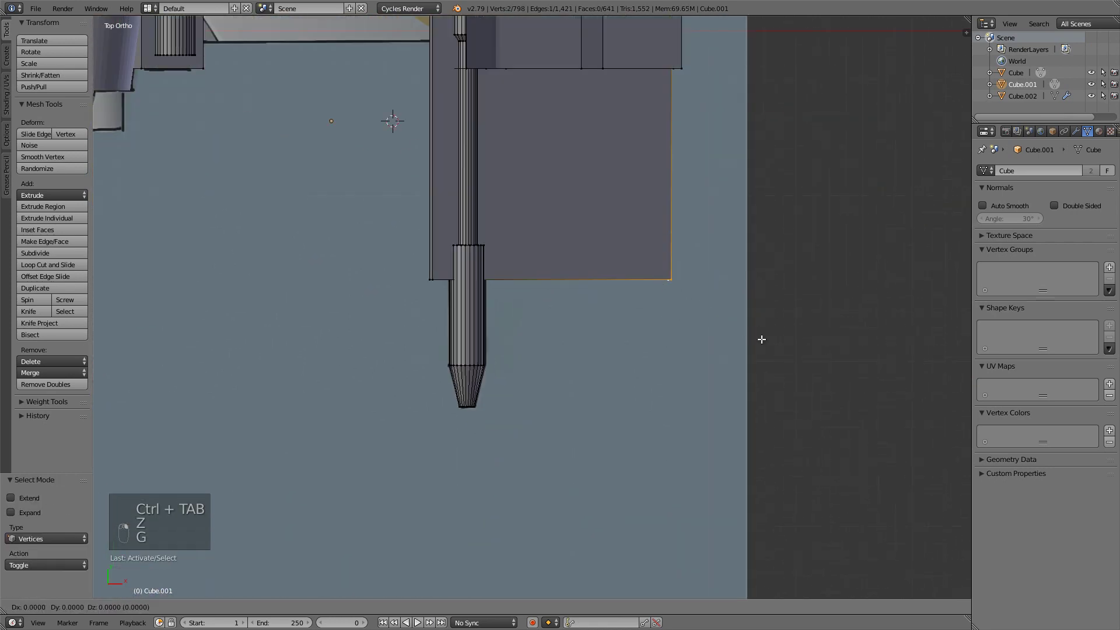
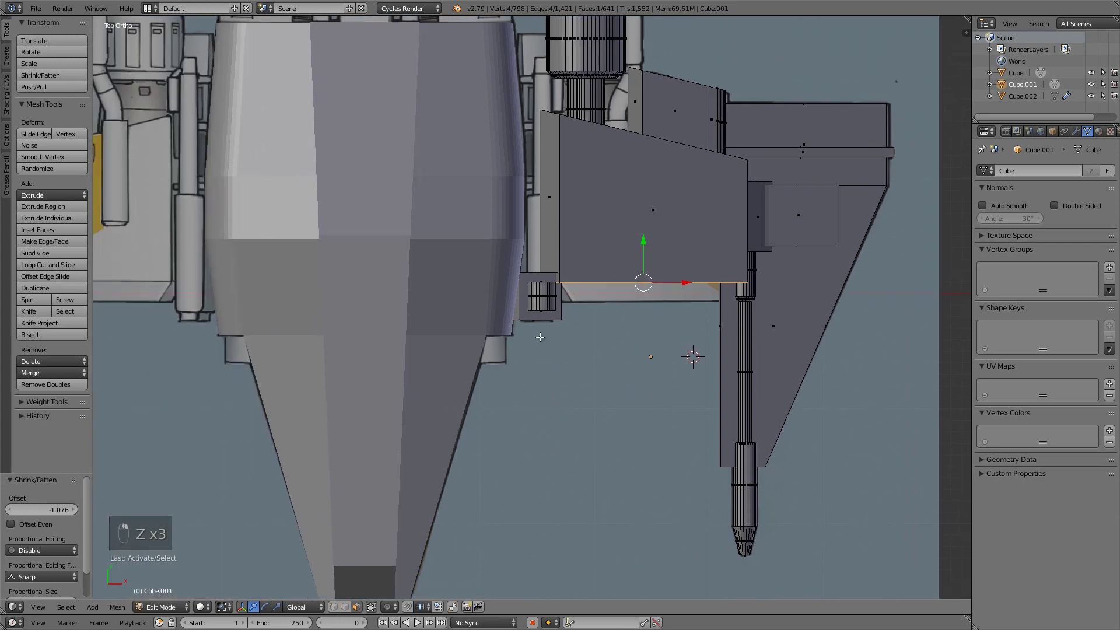
# - Move the back face of the small cylinder beside the fuselage 0.769 along Y to match the drawn tube
pyautogui.scroll(5, 557, 306)
pyautogui.keyDown('alt'); pyautogui.rightClick(559, 303); pyautogui.keyUp('alt')
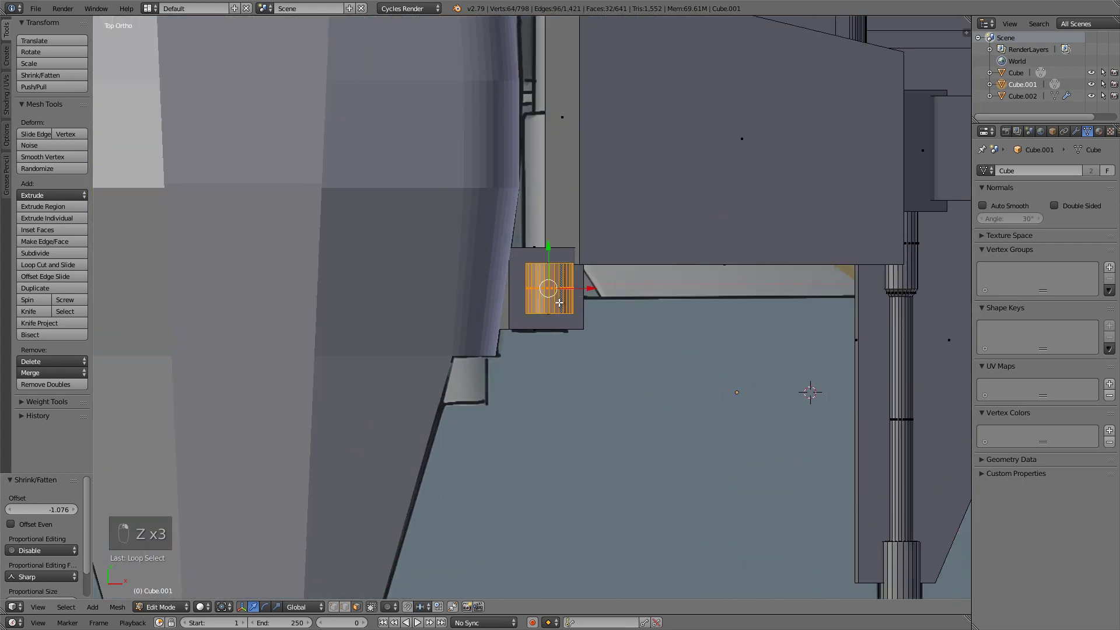
pyautogui.hotkey('ctrl', 'l')
pyautogui.press('z')
pyautogui.scroll(5, 554, 280)
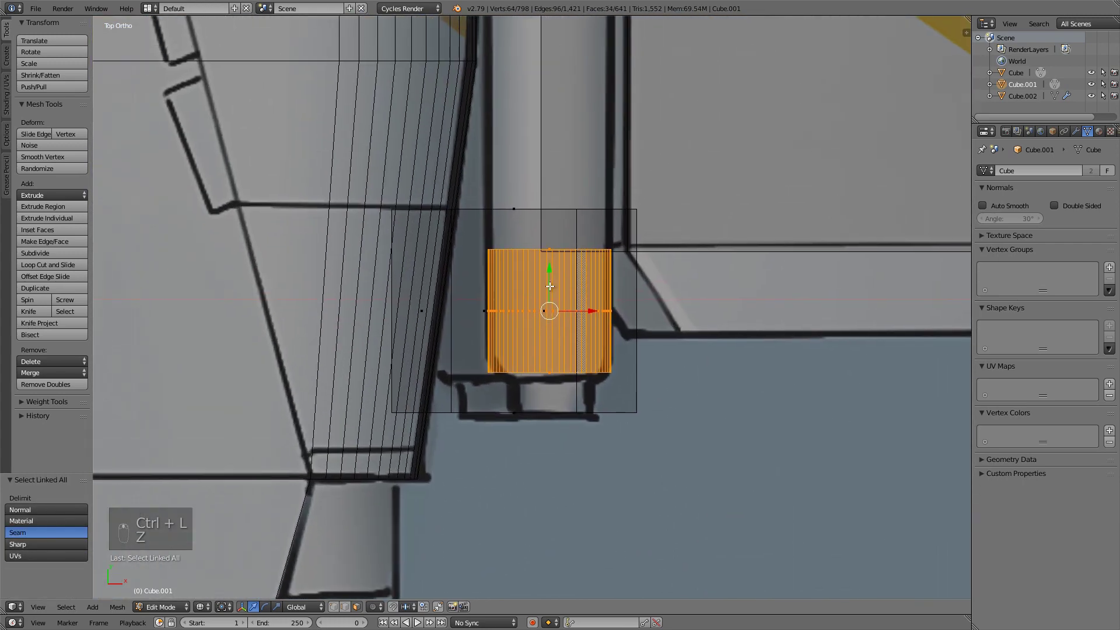
pyautogui.rightClick(551, 251)
pyautogui.scroll(-4, 554, 254)
pyautogui.keyDown('shift'); pyautogui.moveTo(554, 253); pyautogui.dragTo(544, 353, button='middle'); pyautogui.keyUp('shift')
pyautogui.moveTo(532, 342); pyautogui.dragTo(570, 158)
# - Extrude the tube's back face in place, scale it down and extrude it 0.177 to start a narrower section
pyautogui.keyDown('shift'); pyautogui.moveTo(570, 158); pyautogui.dragTo(547, 308, button='middle'); pyautogui.keyUp('shift')
pyautogui.scroll(4, 547, 308)
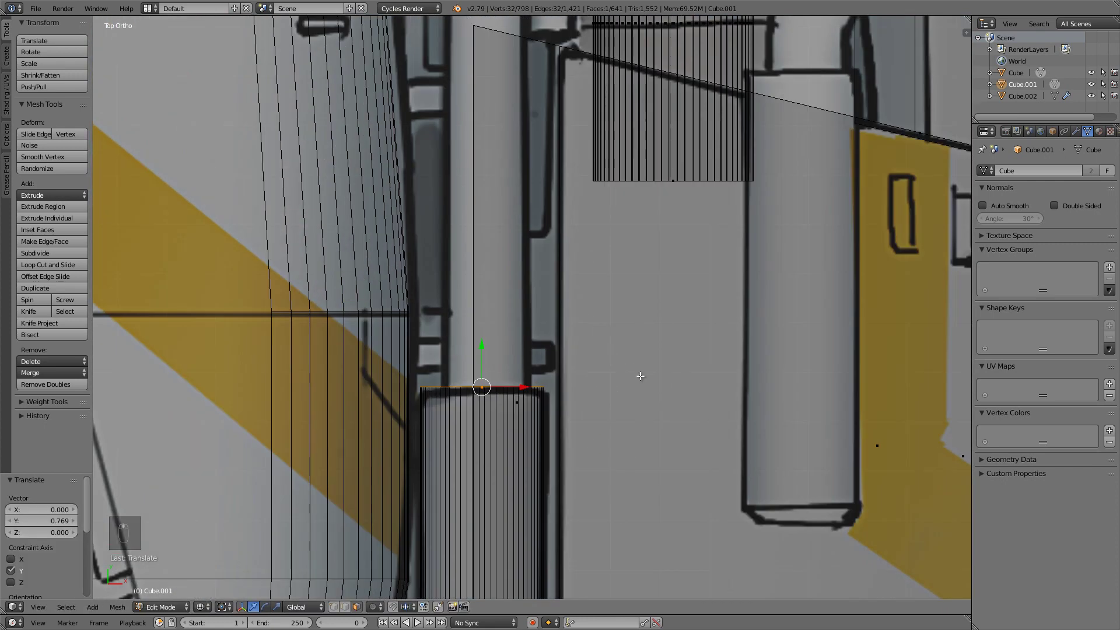
pyautogui.press('e')
pyautogui.rightClick(638, 375)
pyautogui.press('s')
pyautogui.click(563, 374)
pyautogui.press('e')
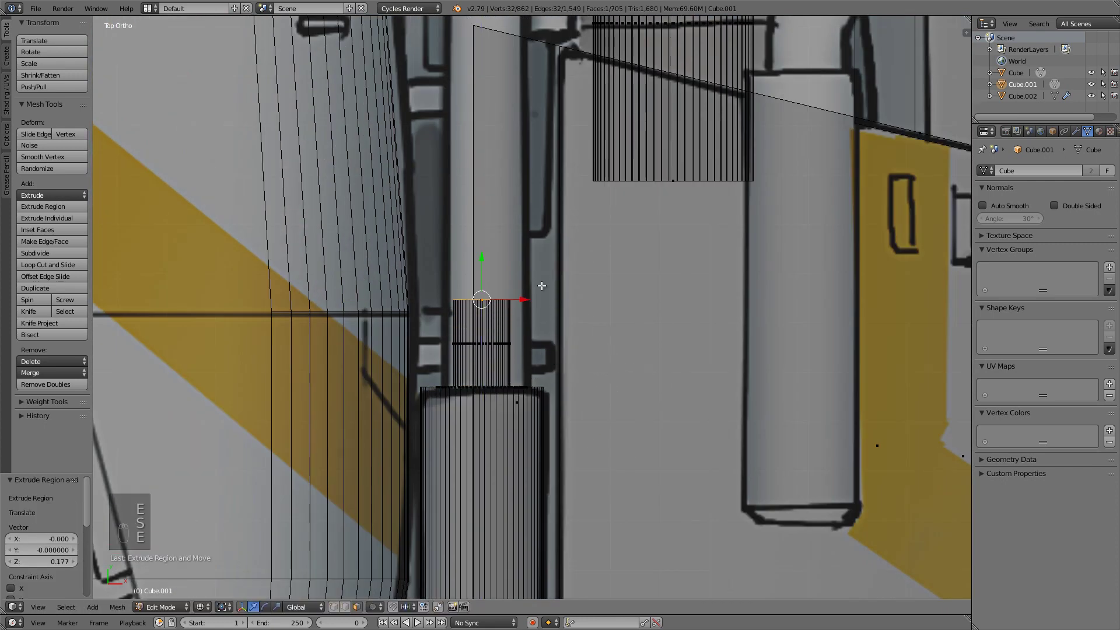
pyautogui.click(627, 385)
# - Thicken the narrower tube section by 0.024 and move its end face 0.861 along Y to the drawn collar
pyautogui.hotkey('alt', 's')
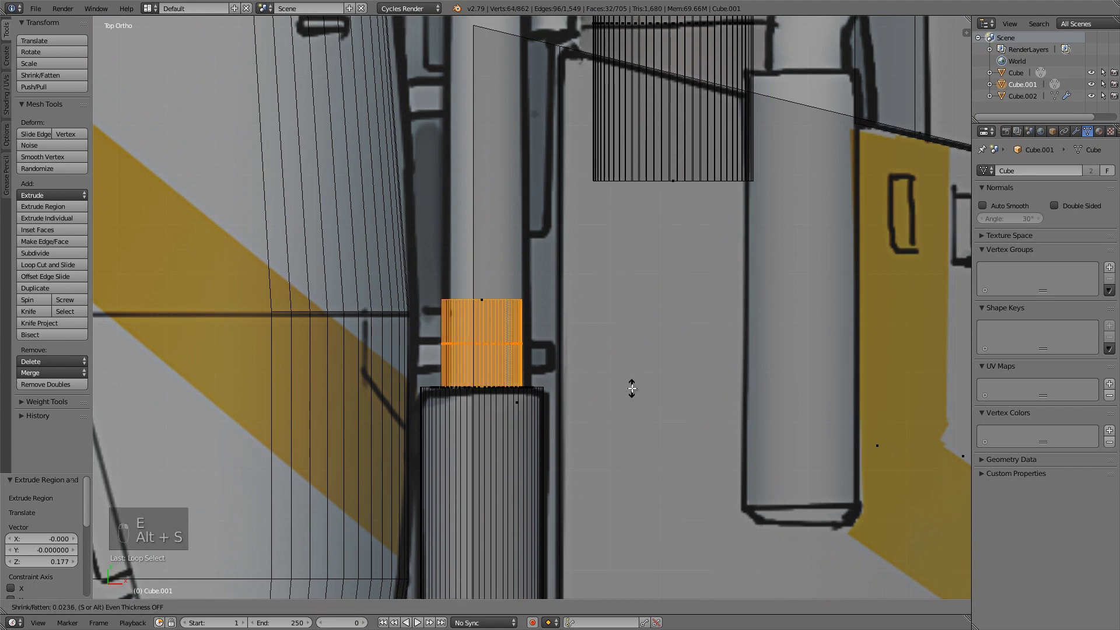
pyautogui.click(632, 389)
pyautogui.rightClick(461, 295)
pyautogui.keyDown('shift'); pyautogui.moveTo(488, 247); pyautogui.dragTo(491, 386, button='middle'); pyautogui.keyUp('shift')
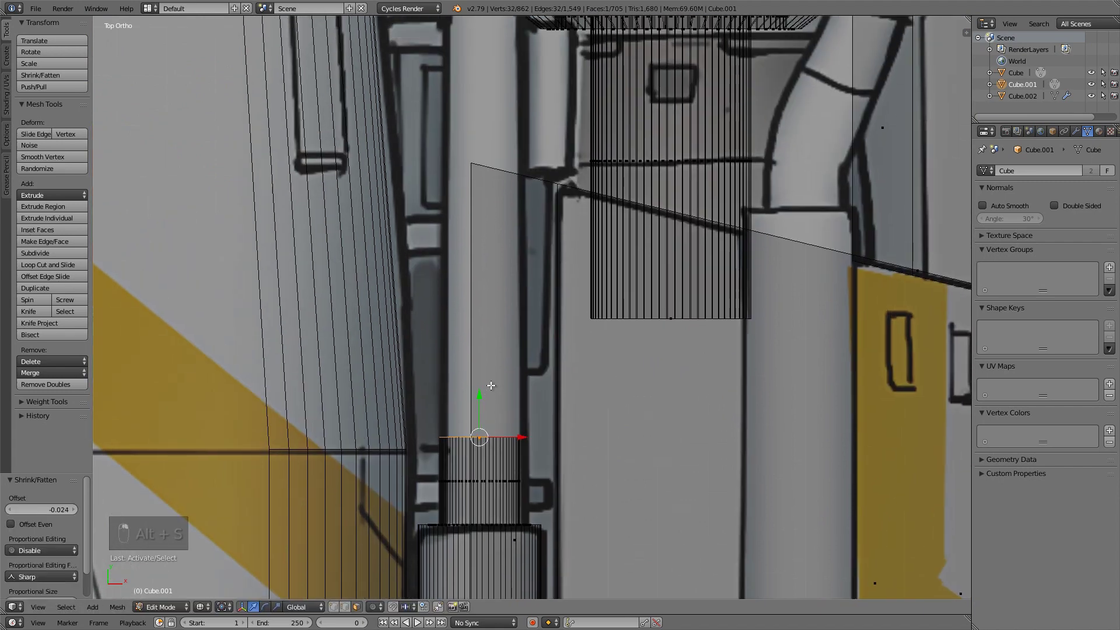
pyautogui.scroll(-3, 491, 386)
pyautogui.press('g')
pyautogui.press('y')
pyautogui.click(537, 270)
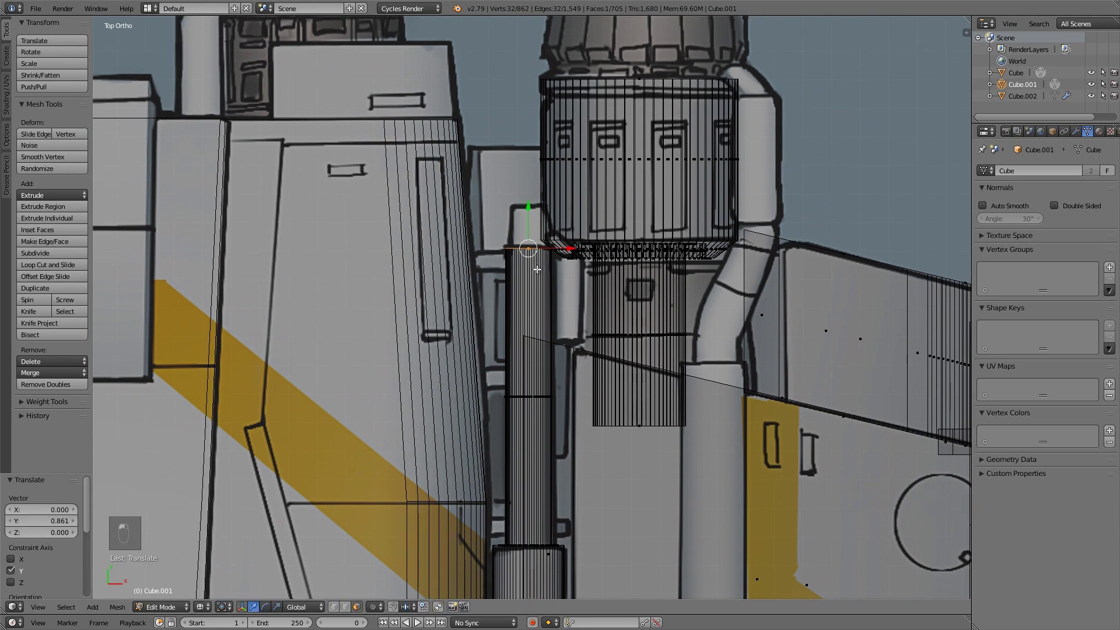
# - Extrude the tube's back face in place, scale it to 0.816, and extrude it about 0.145 with its end scaled to 0.883
pyautogui.scroll(4, 536, 270)
pyautogui.keyDown('shift'); pyautogui.moveTo(675, 285); pyautogui.dragTo(634, 387, button='middle'); pyautogui.keyUp('shift')
pyautogui.press('e')
pyautogui.rightClick(623, 385)
pyautogui.press('s')
pyautogui.click(589, 366)
pyautogui.press('e')
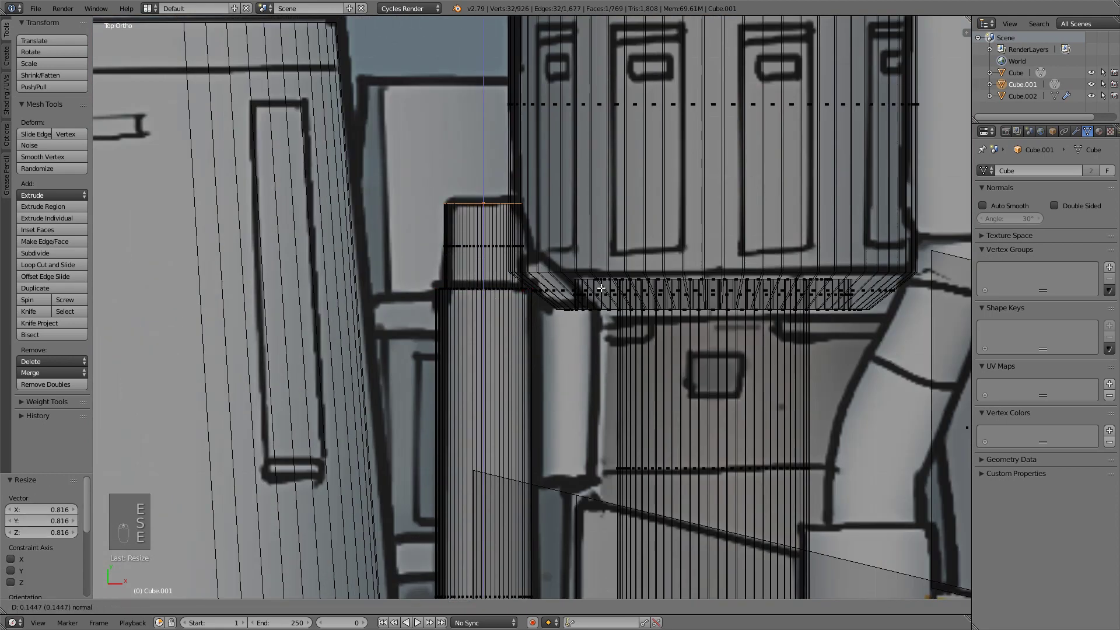
pyautogui.click(606, 285)
pyautogui.press('s')
pyautogui.click(638, 283)
# - Extrude the tube's front face 0.051 and scale the new face to 0.596 to form a tapered tip
pyautogui.press('z')
pyautogui.scroll(-4, 589, 350)
pyautogui.keyDown('shift'); pyautogui.moveTo(537, 445); pyautogui.dragTo(537, 158, button='middle'); pyautogui.keyUp('shift')
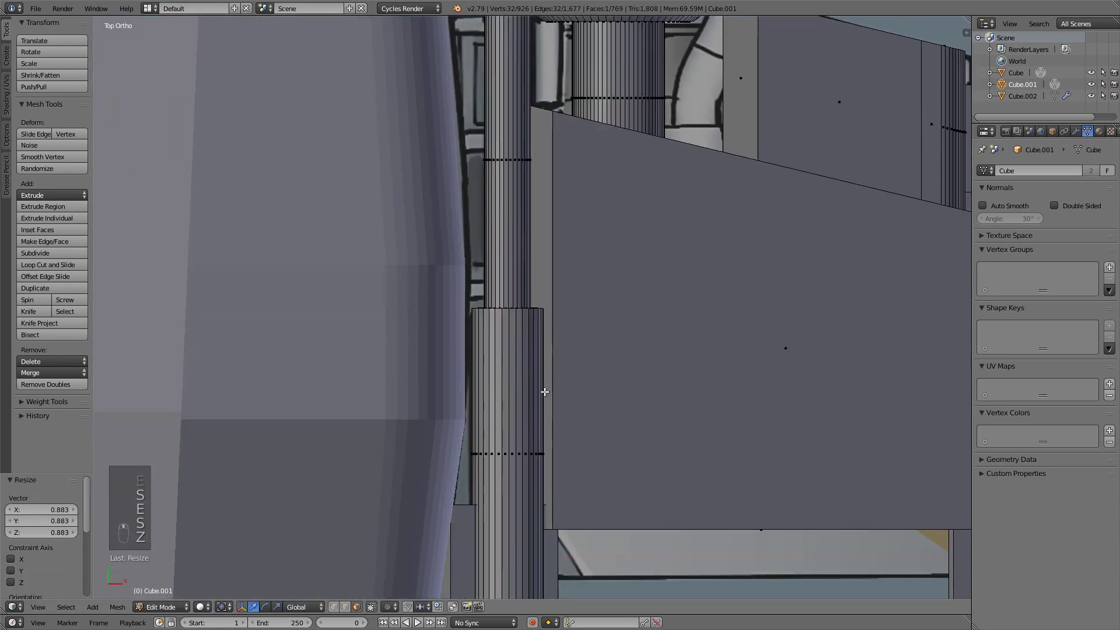
pyautogui.keyDown('shift'); pyautogui.moveTo(544, 391); pyautogui.dragTo(561, 140, button='middle'); pyautogui.keyUp('shift')
pyautogui.keyDown('shift'); pyautogui.moveTo(520, 350); pyautogui.dragTo(514, 283, button='middle'); pyautogui.keyUp('shift')
pyautogui.press('z')
pyautogui.scroll(5, 519, 285)
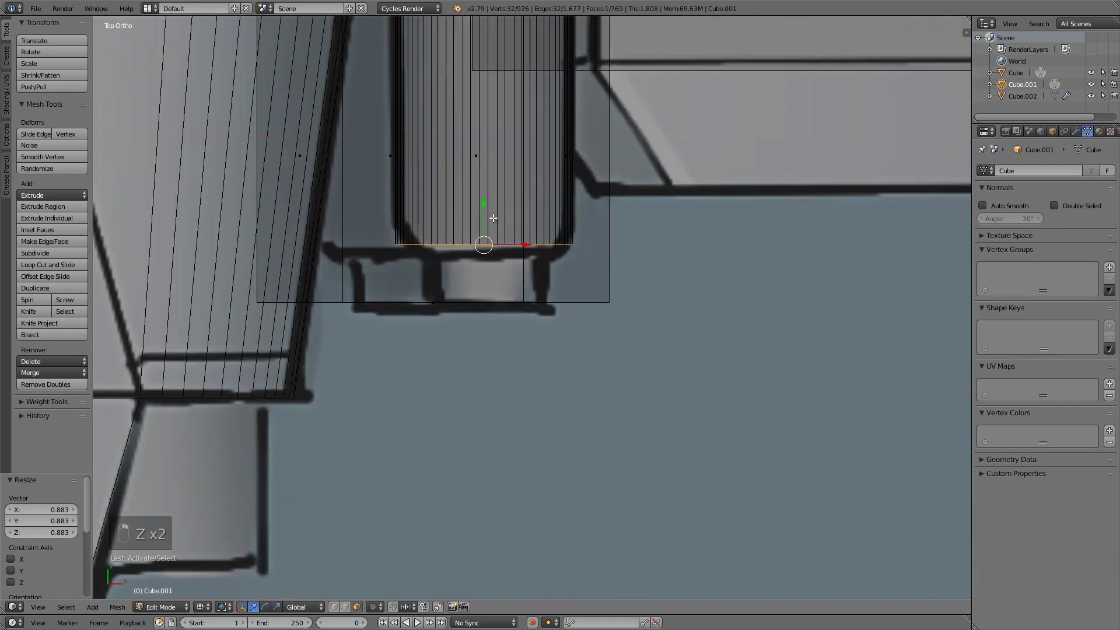
pyautogui.press('e')
pyautogui.click(535, 231)
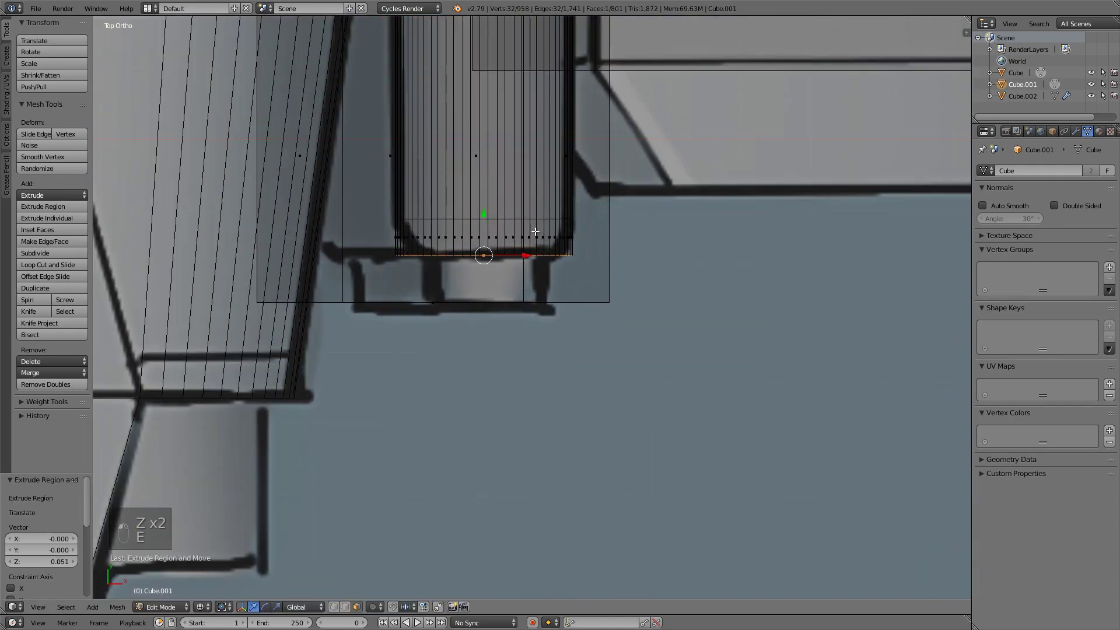
pyautogui.press('s')
pyautogui.click(565, 270)
# - Extrude a narrower 0.102 stub from the tapered tip and move its end face along Y to the drawn nozzle end
pyautogui.moveTo(563, 251); pyautogui.dragTo(626, 257, button='middle')
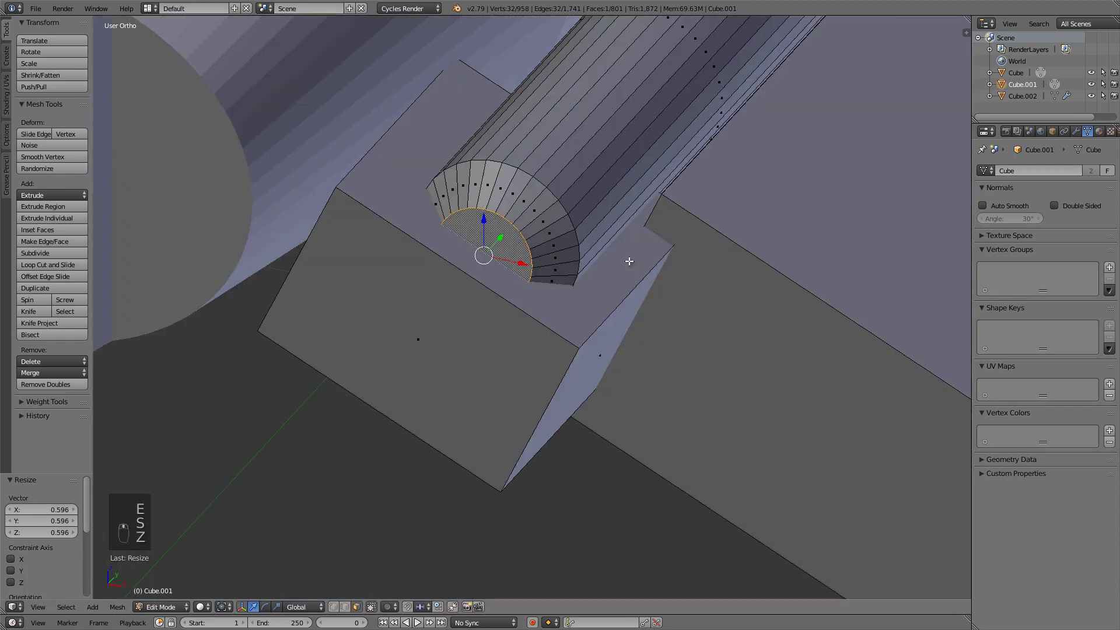
pyautogui.press('e')
pyautogui.click(581, 283)
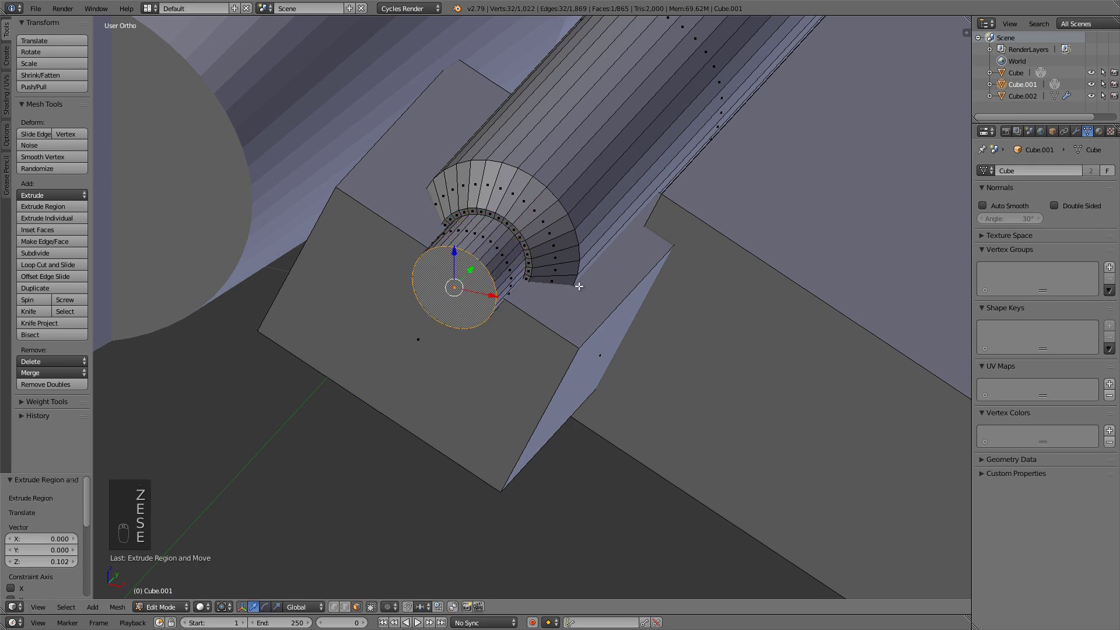
pyautogui.press('KP_7')
pyautogui.press('z')
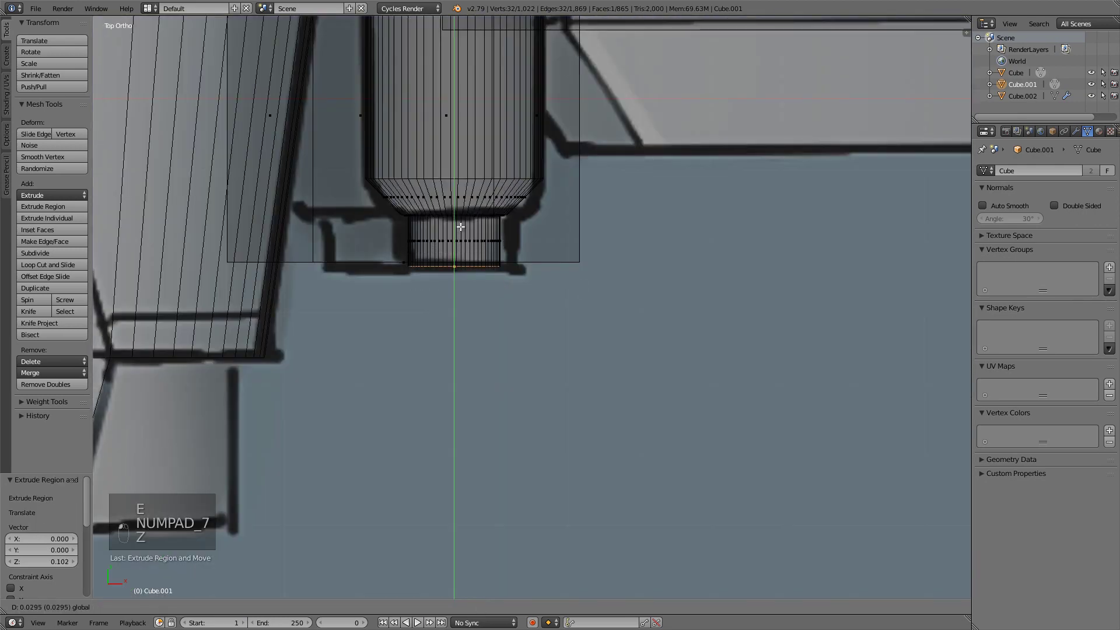
pyautogui.moveTo(454, 249); pyautogui.dragTo(454, 239)
# - Select the whole box around the tube's front end and move it 0.504 along Y
pyautogui.scroll(-3, 560, 290)
pyautogui.rightClick(559, 290)
pyautogui.hotkey('ctrl', 'l')
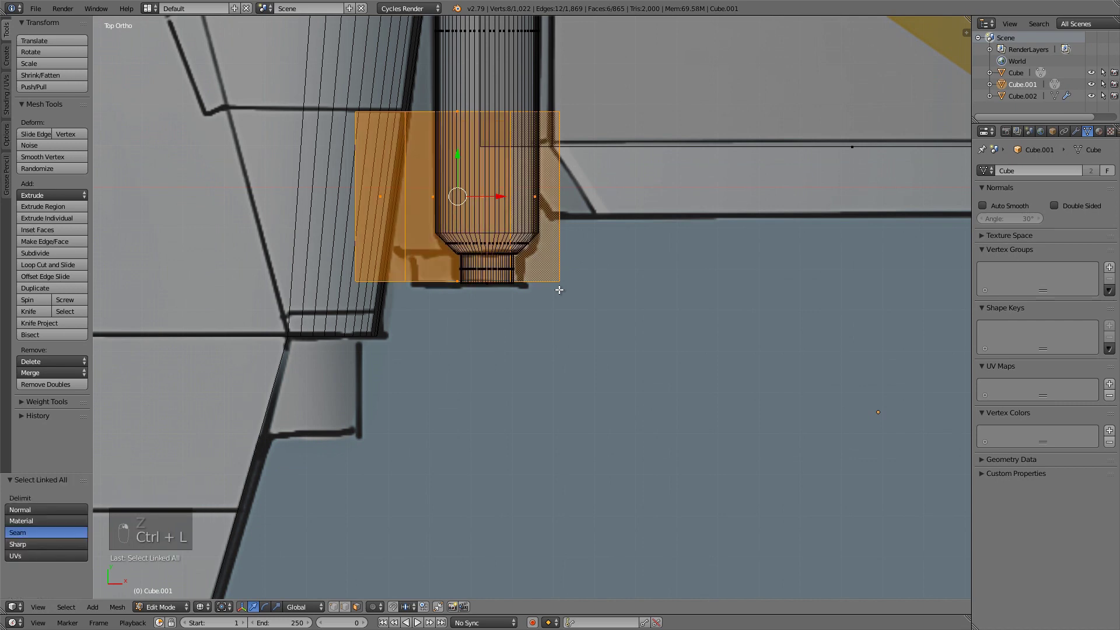
pyautogui.press('z')
pyautogui.scroll(-2, 561, 287)
pyautogui.keyDown('shift'); pyautogui.moveTo(494, 260); pyautogui.dragTo(488, 339, button='middle'); pyautogui.keyUp('shift')
pyautogui.press('z')
pyautogui.scroll(-2, 489, 339)
pyautogui.keyDown('shift'); pyautogui.scroll(1, 489, 339); pyautogui.keyUp('shift')
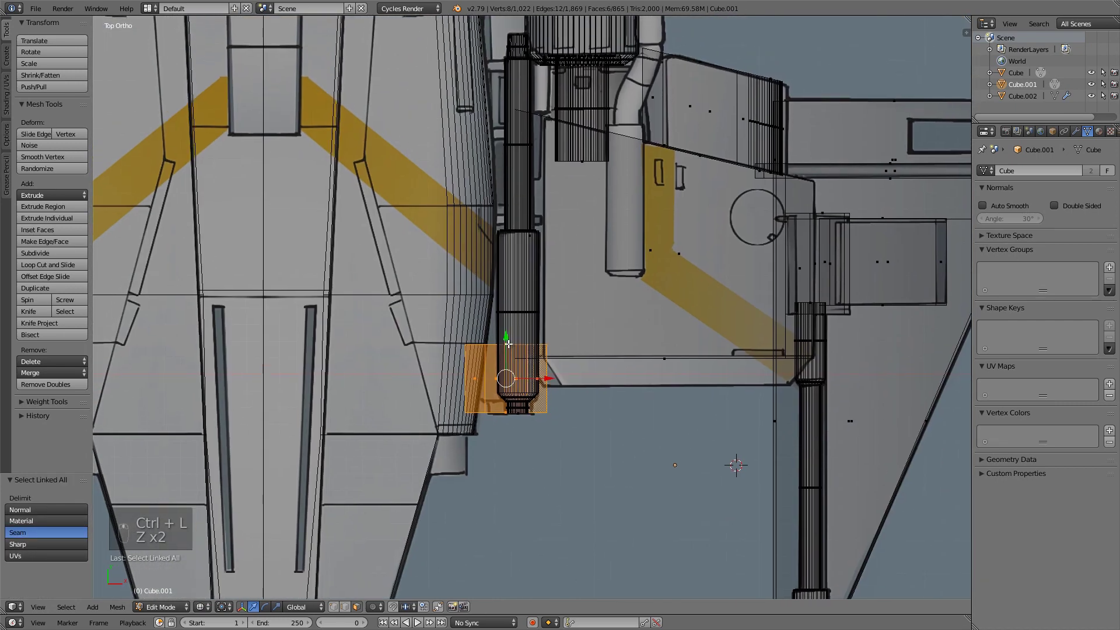
pyautogui.press('g')
pyautogui.press('y')
pyautogui.click(512, 262)
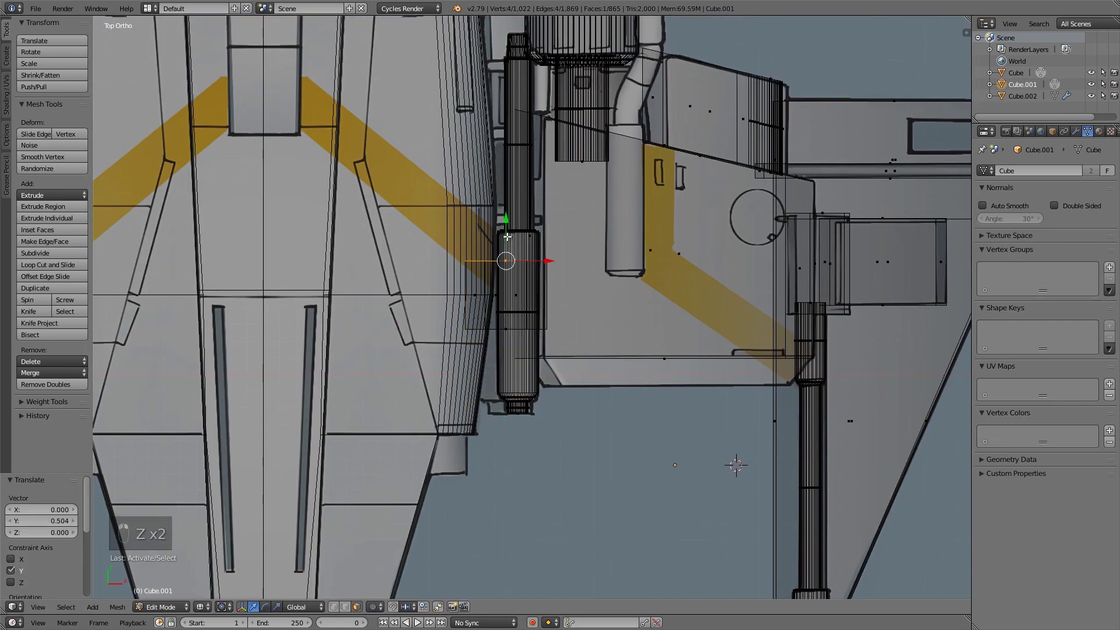
# - Move the box's back face 1.143 along Y to lengthen it between the fuselage and the tube
pyautogui.moveTo(507, 236); pyautogui.dragTo(507, 47)
pyautogui.press('z')
pyautogui.scroll(-2, 513, 125)
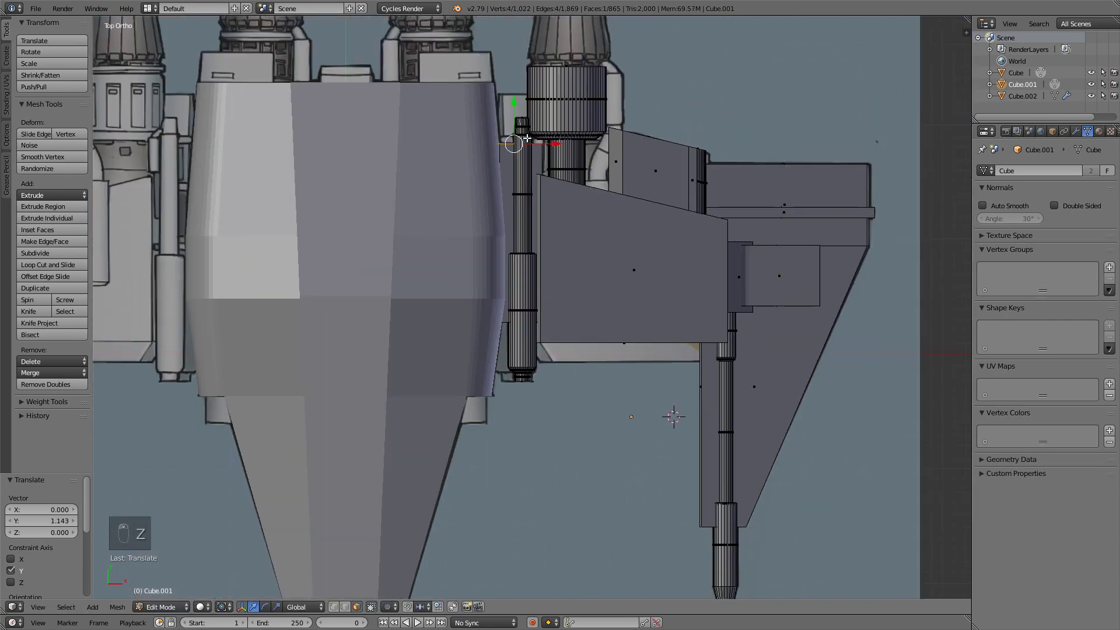
pyautogui.keyDown('shift'); pyautogui.scroll(1, 527, 138); pyautogui.keyUp('shift')
pyautogui.scroll(4, 528, 138)
pyautogui.press('z')
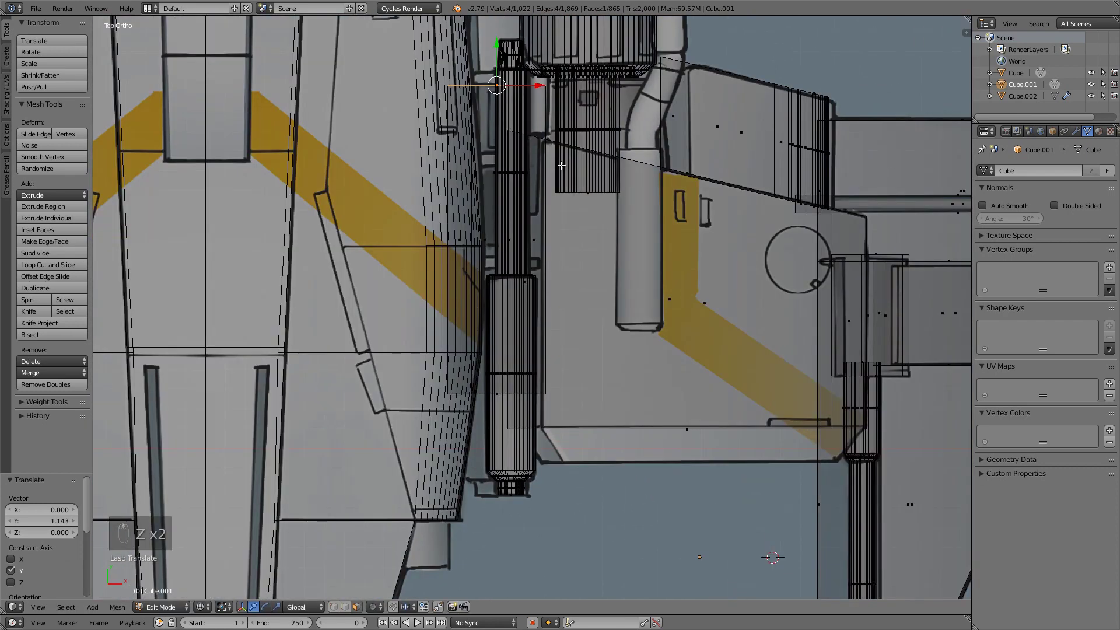
# - Extrude the wing slab's front face about 0.164 forward to the front line of the top reference
pyautogui.press('z')
pyautogui.scroll(-4, 561, 169)
pyautogui.scroll(5, 599, 260)
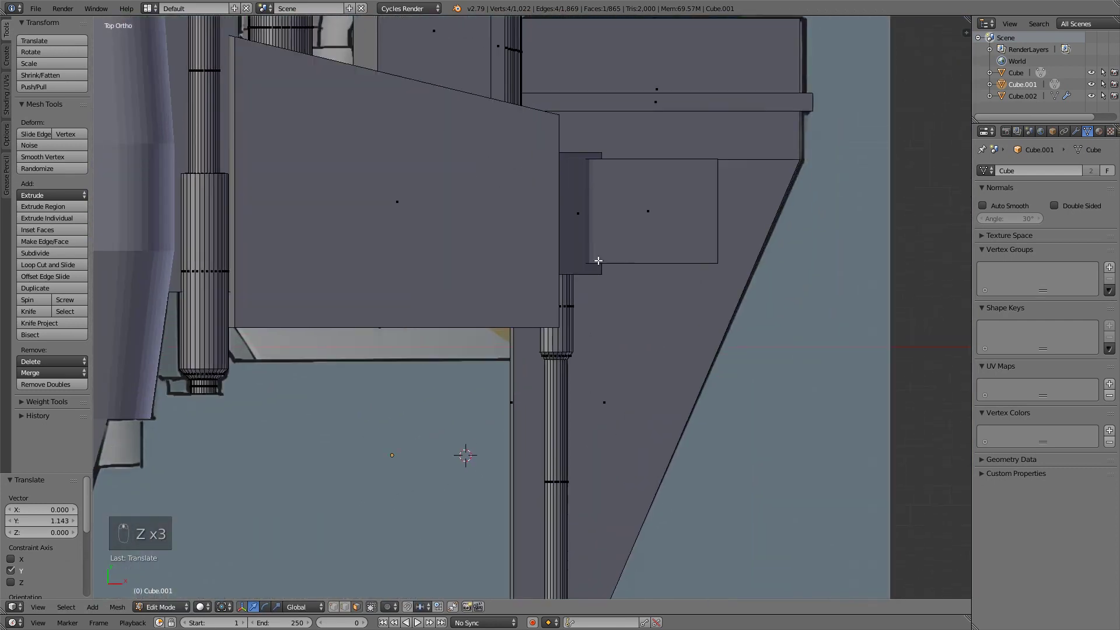
pyautogui.rightClick(599, 261)
pyautogui.scroll(-3, 599, 260)
pyautogui.moveTo(599, 261); pyautogui.dragTo(506, 193, button='middle')
pyautogui.press('KP_7')
pyautogui.press('z')
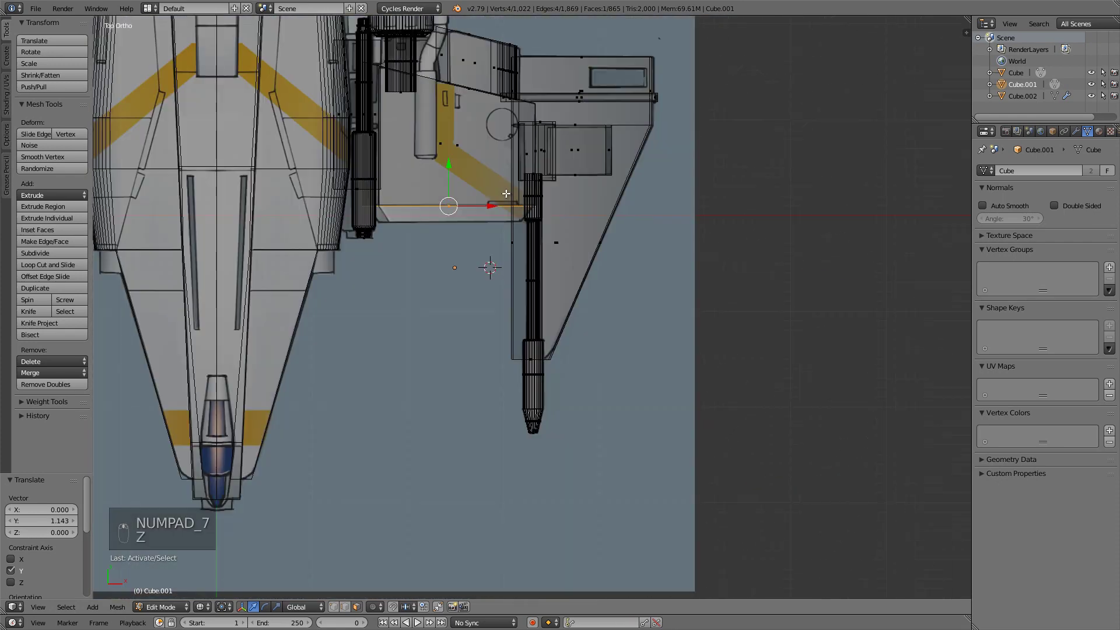
pyautogui.scroll(5, 574, 239)
pyautogui.press('e')
pyautogui.click(546, 276)
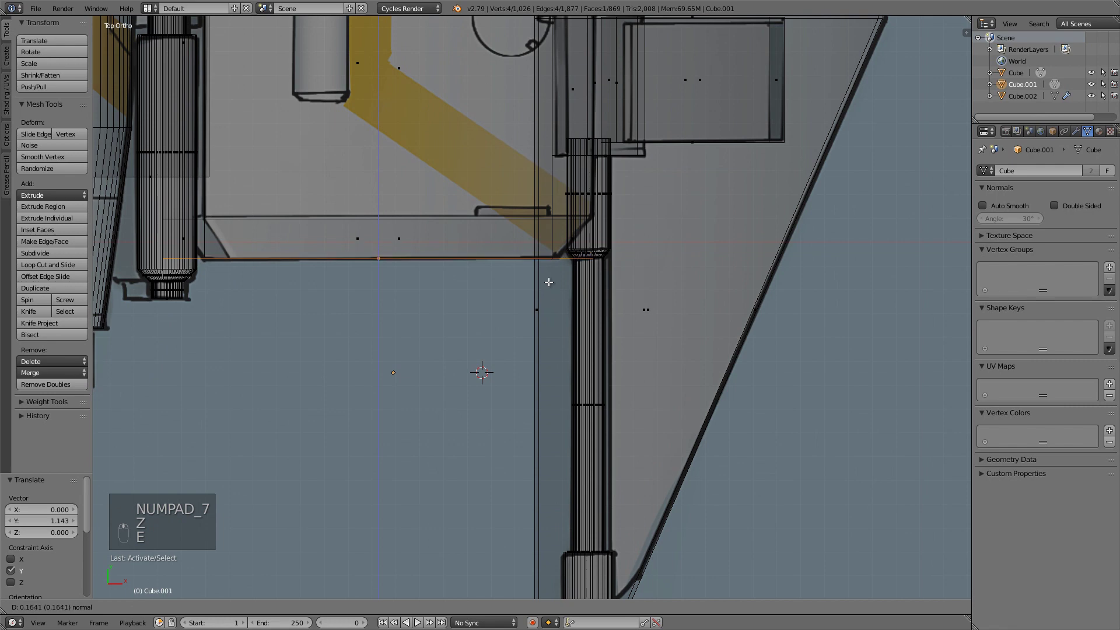
# - Switch to the layer with the wing copy aligned to the front reference and open that copy for mesh editing in front view
pyautogui.press('Tab')
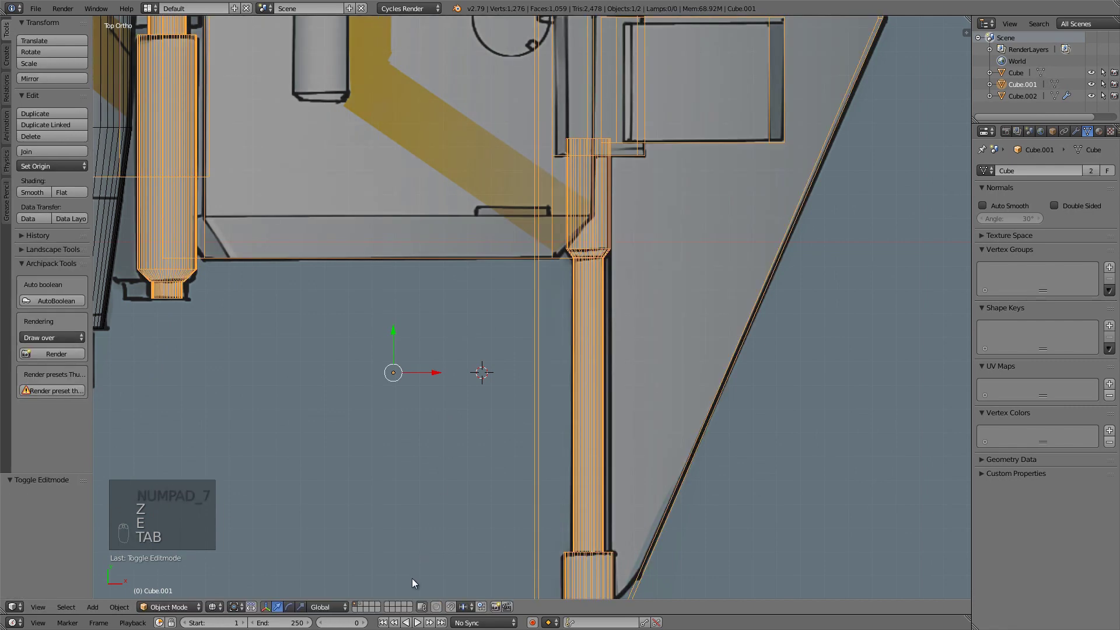
pyautogui.click(359, 607)
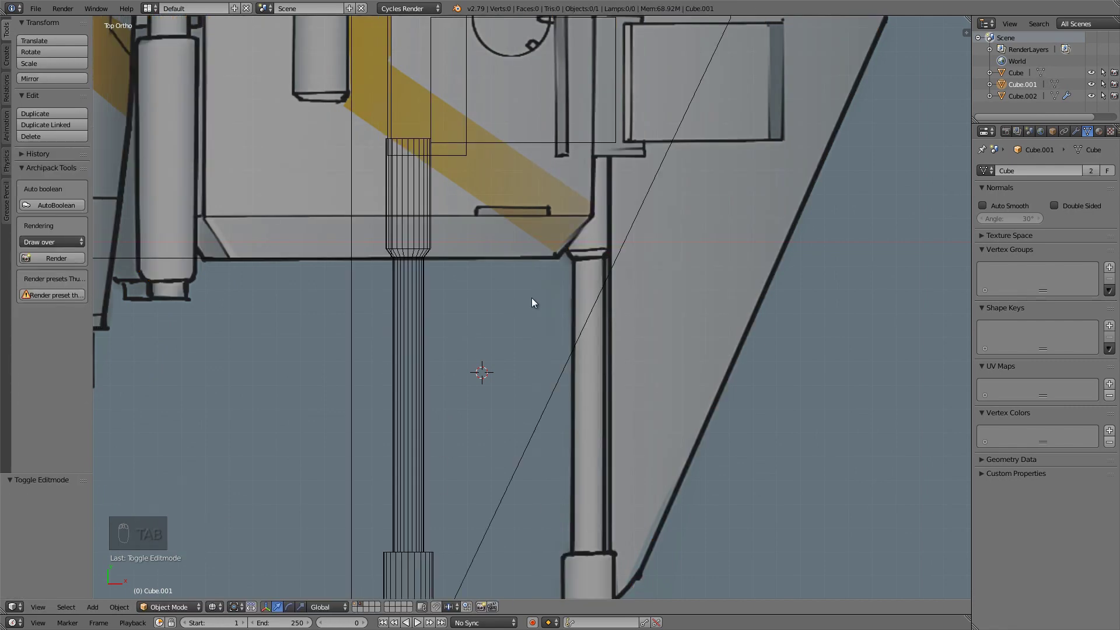
pyautogui.press('KP_1')
pyautogui.scroll(-5, 537, 302)
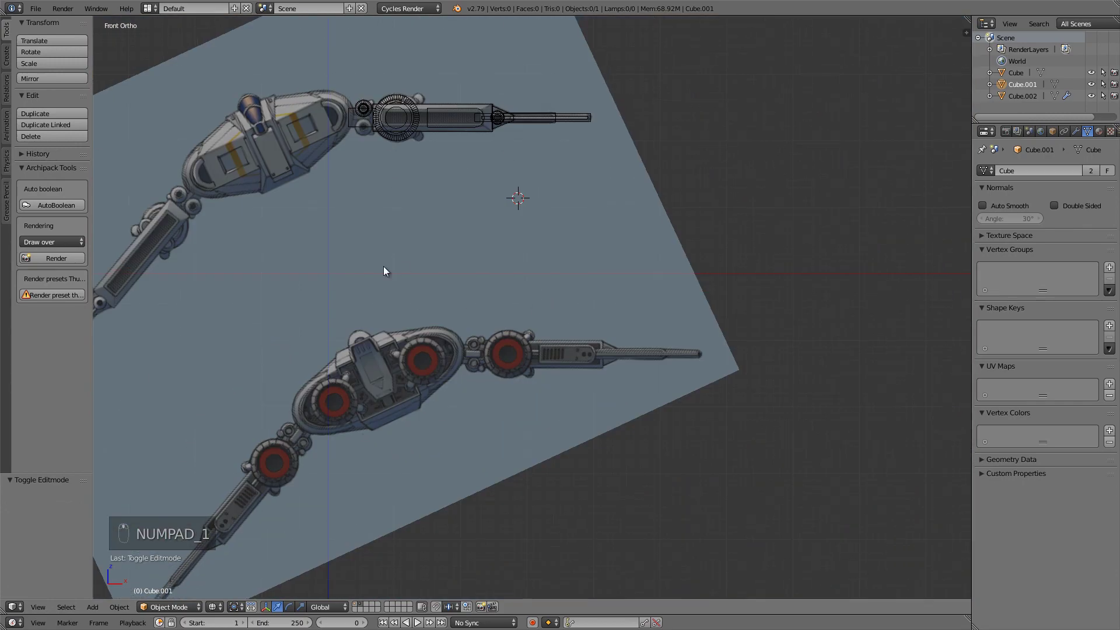
pyautogui.scroll(8, 452, 276)
pyautogui.rightClick(429, 268)
pyautogui.press('Tab')
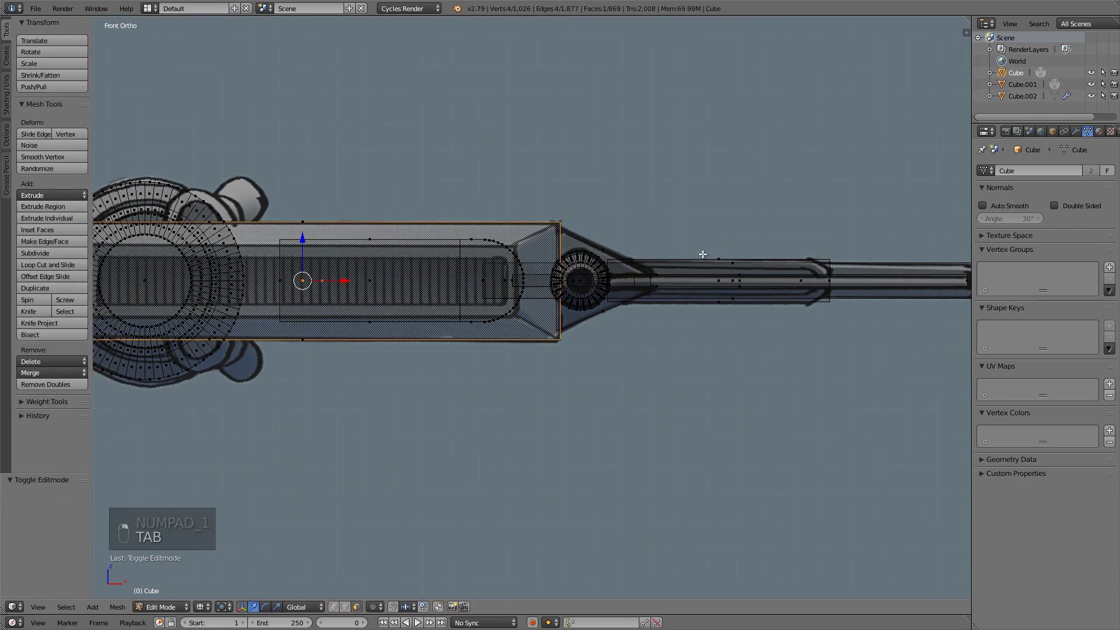
# - Scale the wing slab's front face to 0.593 along Z and 0.832 along X to match the drawn bevelled frame
pyautogui.keyDown('shift'); pyautogui.moveTo(703, 254); pyautogui.dragTo(967, 254, button='middle'); pyautogui.keyUp('shift')
pyautogui.press('z')
pyautogui.scroll(2, 573, 275)
pyautogui.rightClick(573, 275)
pyautogui.press('z')
pyautogui.press('s')
pyautogui.press('z')
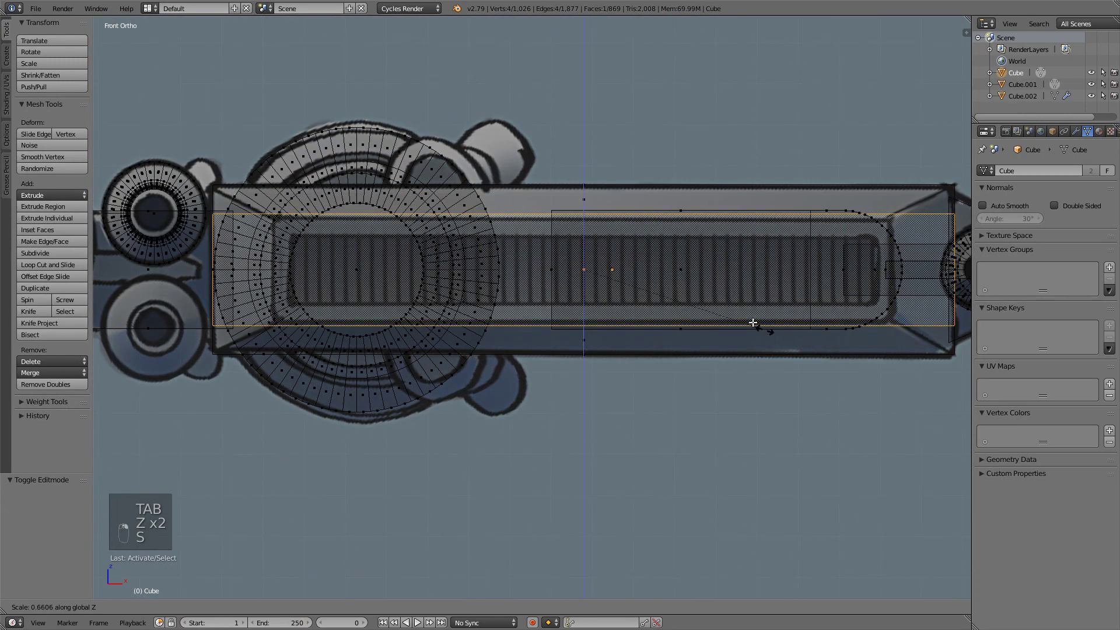
pyautogui.click(748, 320)
pyautogui.press('s')
pyautogui.press('x')
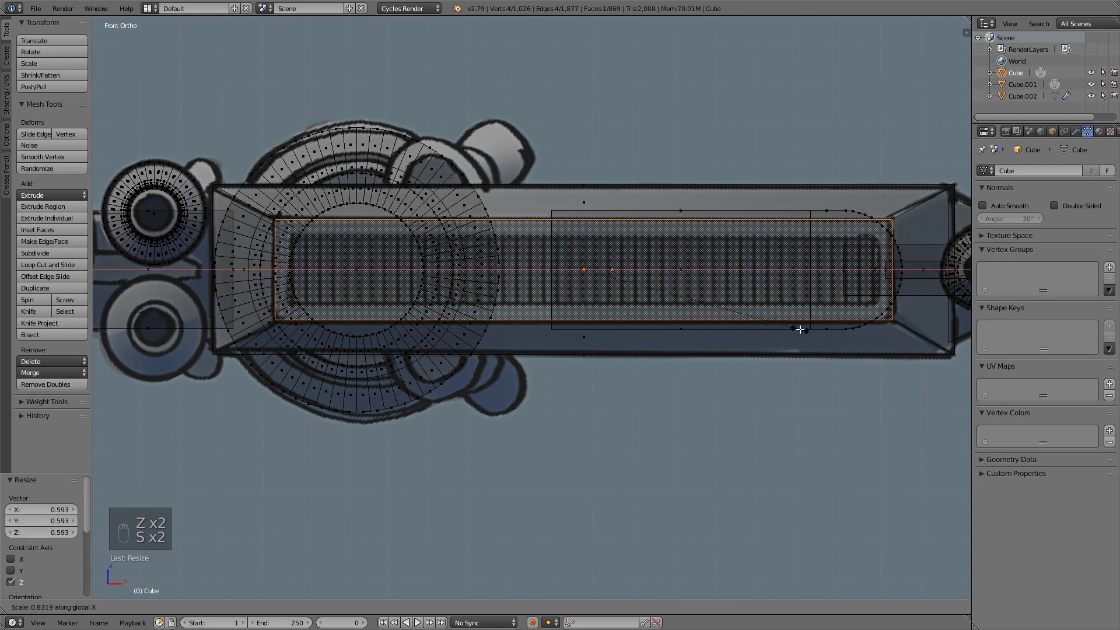
pyautogui.click(784, 279)
# - Inset the wing slab's front face by 0.0333 and extrude the inner face inward to form the intake recess
pyautogui.scroll(-1, 762, 263)
pyautogui.scroll(3, 762, 263)
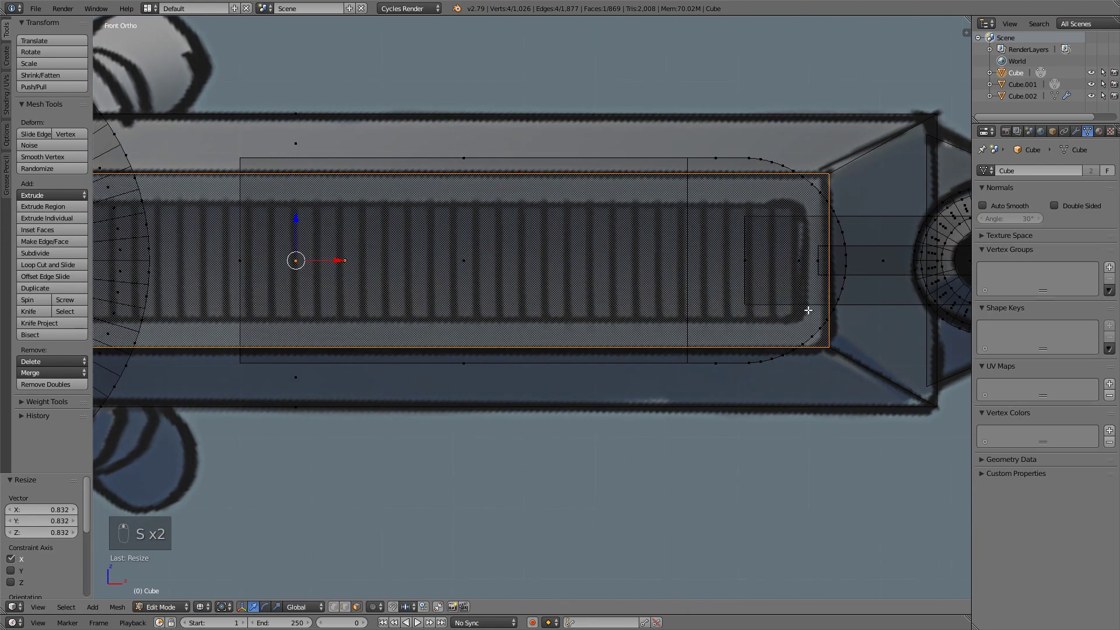
pyautogui.press('i')
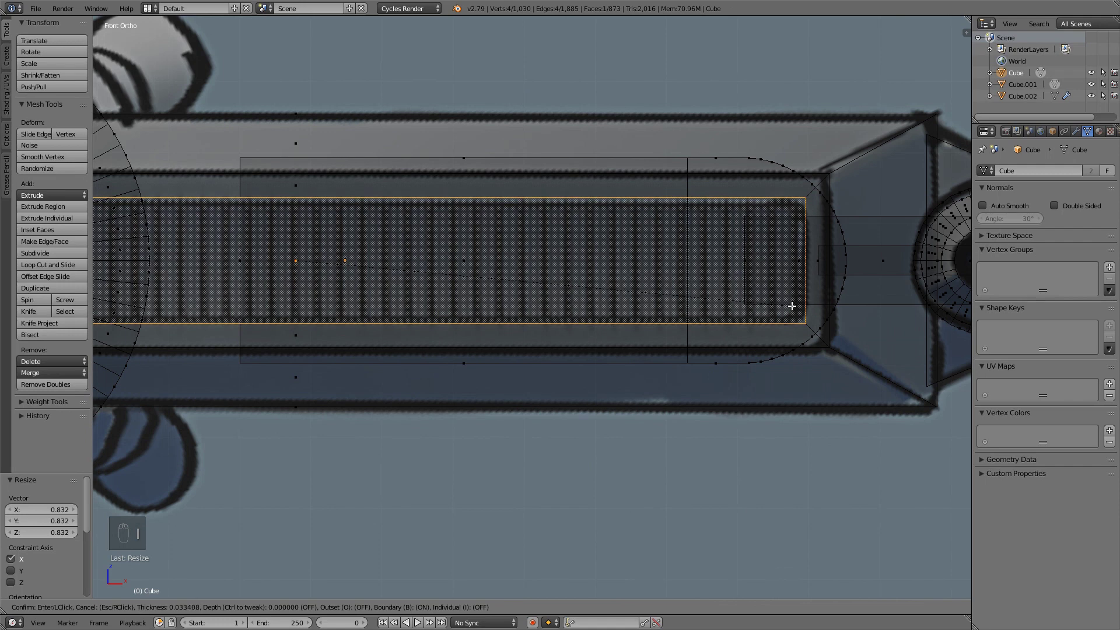
pyautogui.click(792, 306)
pyautogui.press('z')
pyautogui.scroll(-4, 502, 208)
pyautogui.moveTo(502, 208); pyautogui.dragTo(540, 265, button='middle')
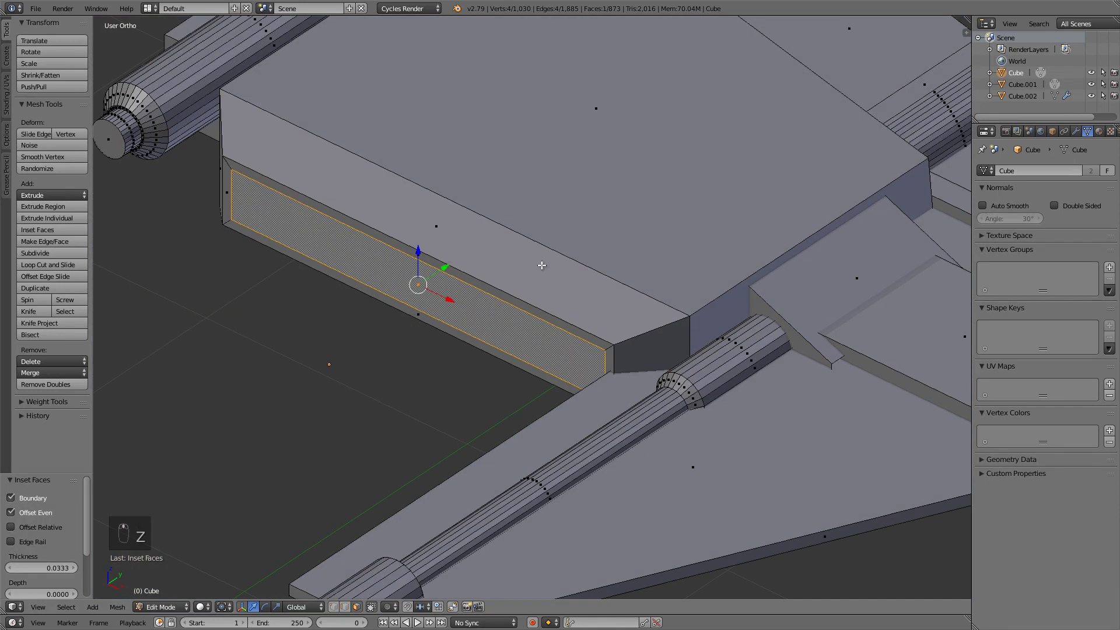
pyautogui.press('e')
pyautogui.click(551, 257)
pyautogui.press('a')
pyautogui.press('Tab')
pyautogui.scroll(-5, 527, 320)
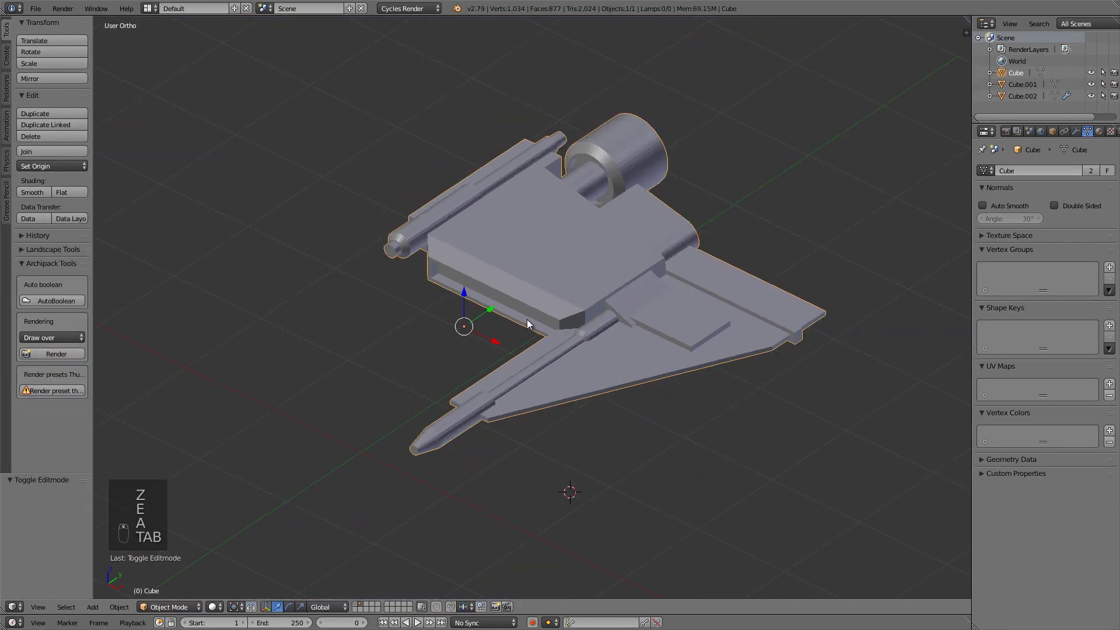
# - Switch to the layer with the fuselage and open its wing assembly for mesh editing
pyautogui.click(355, 603)
pyautogui.moveTo(493, 410); pyautogui.dragTo(562, 334, button='middle')
pyautogui.rightClick(563, 337)
pyautogui.press('Tab')
pyautogui.scroll(1, 569, 346)
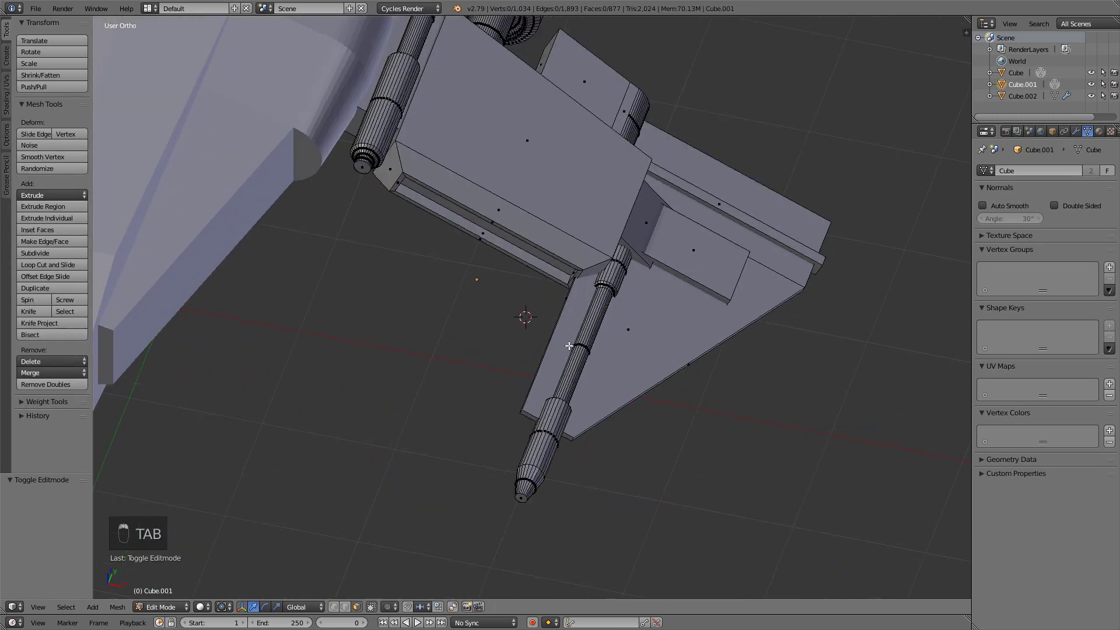
# - Add a single loop cut lengthwise through the triangular outer wing, running from its back edge to its front tip
pyautogui.scroll(3, 569, 346)
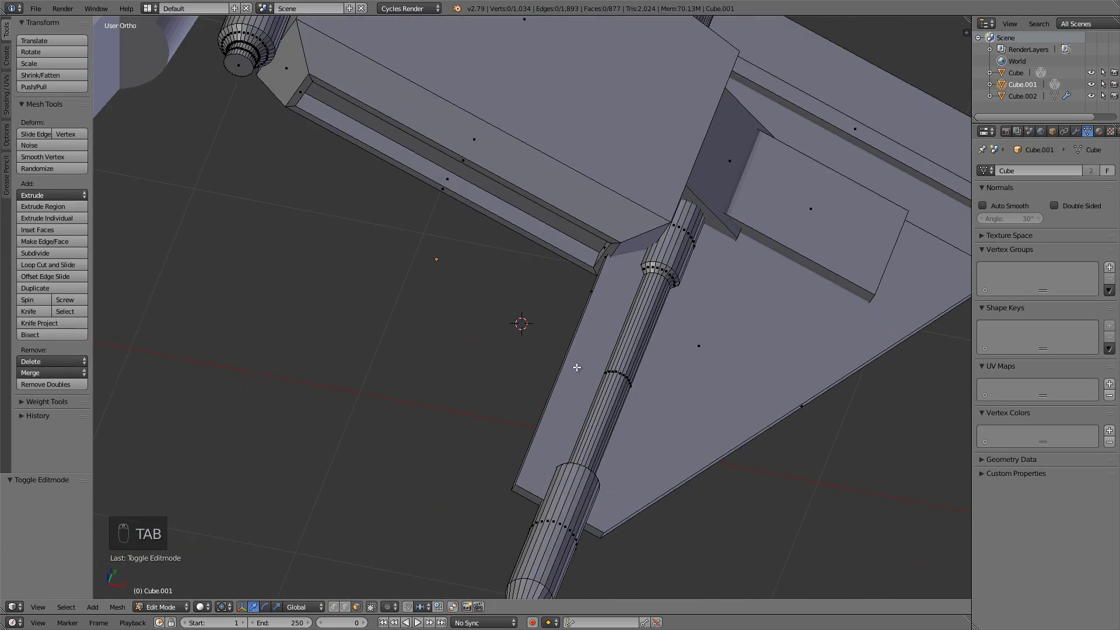
pyautogui.press('KP_7')
pyautogui.press('z')
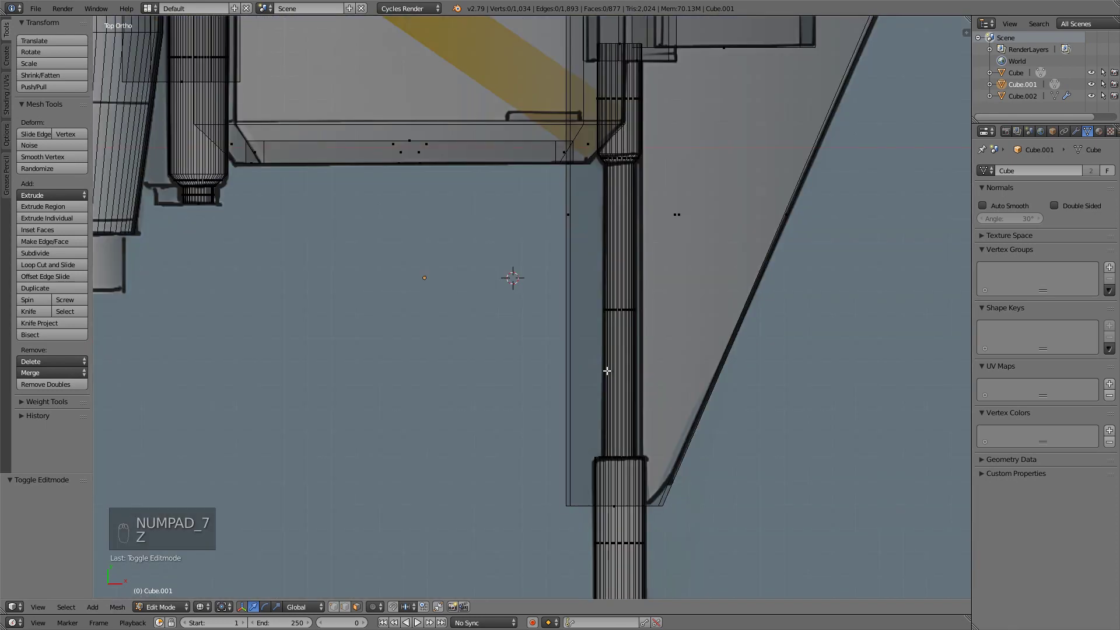
pyautogui.press('z')
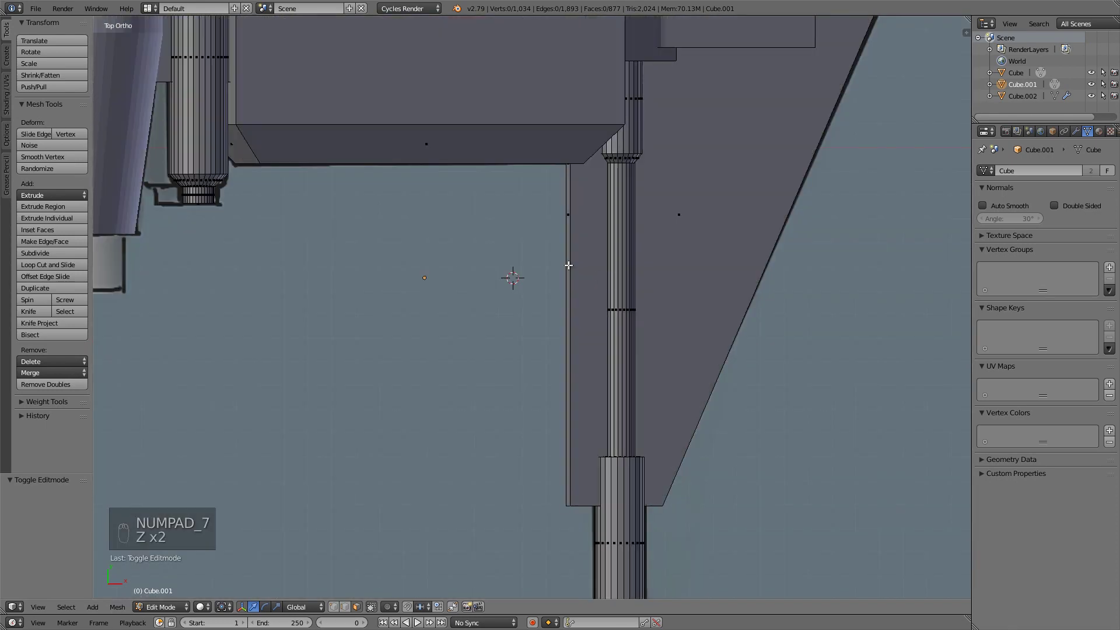
pyautogui.keyDown('shift'); pyautogui.moveTo(601, 342); pyautogui.dragTo(541, 307, button='middle'); pyautogui.keyUp('shift')
pyautogui.scroll(-2, 540, 307)
pyautogui.press('z')
pyautogui.scroll(5, 552, 307)
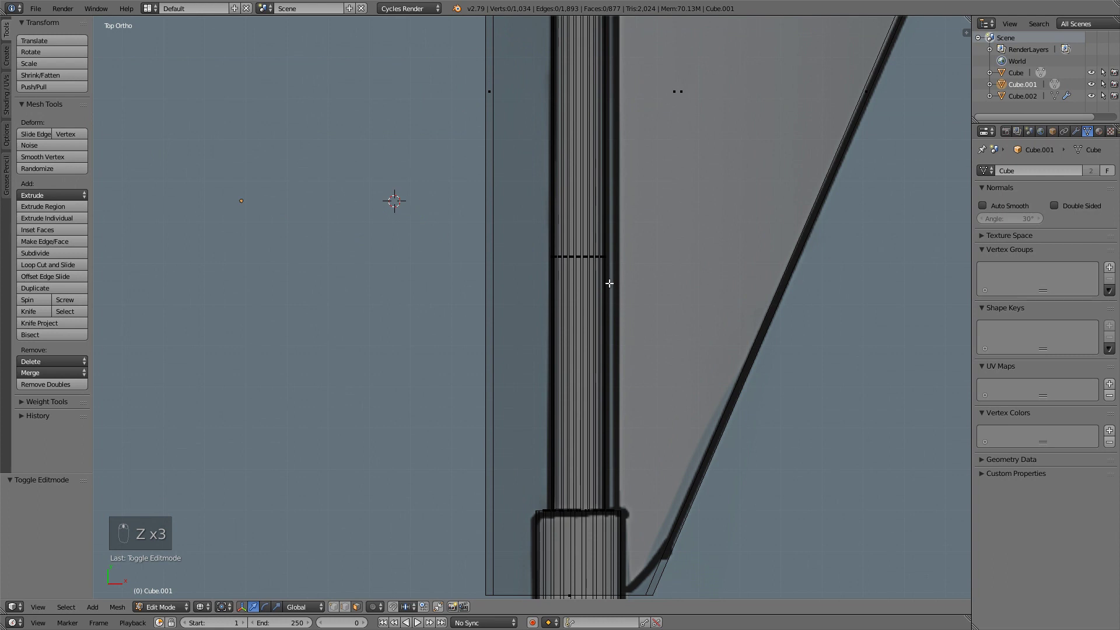
pyautogui.scroll(-3, 609, 272)
pyautogui.scroll(1, 555, 250)
pyautogui.press('z')
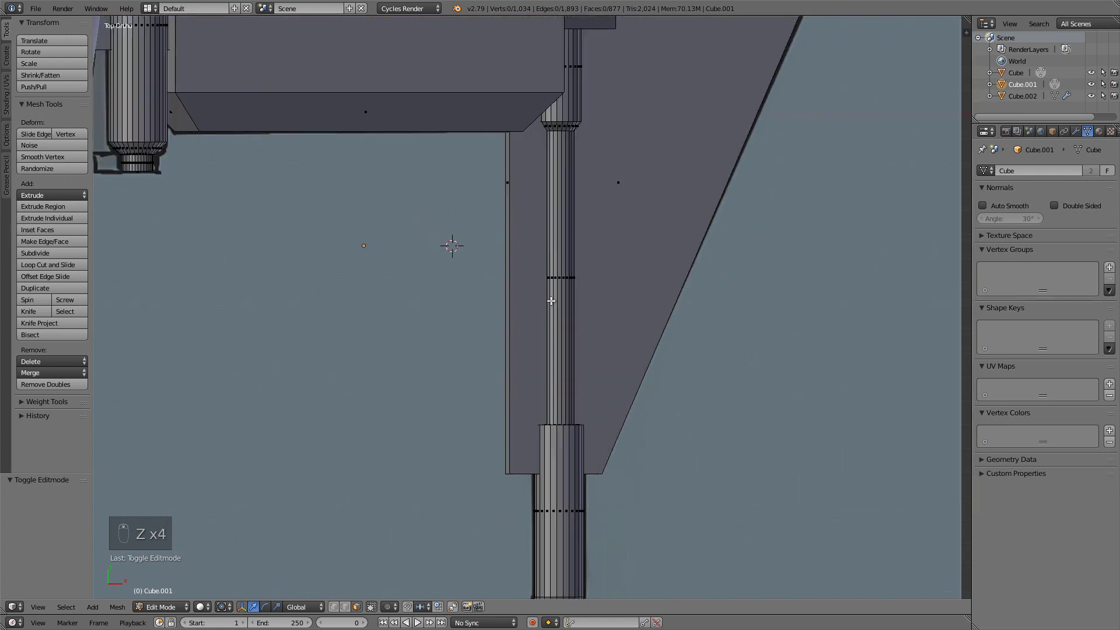
pyautogui.scroll(2, 519, 425)
pyautogui.hotkey('ctrl', 'r')
pyautogui.click(528, 392)
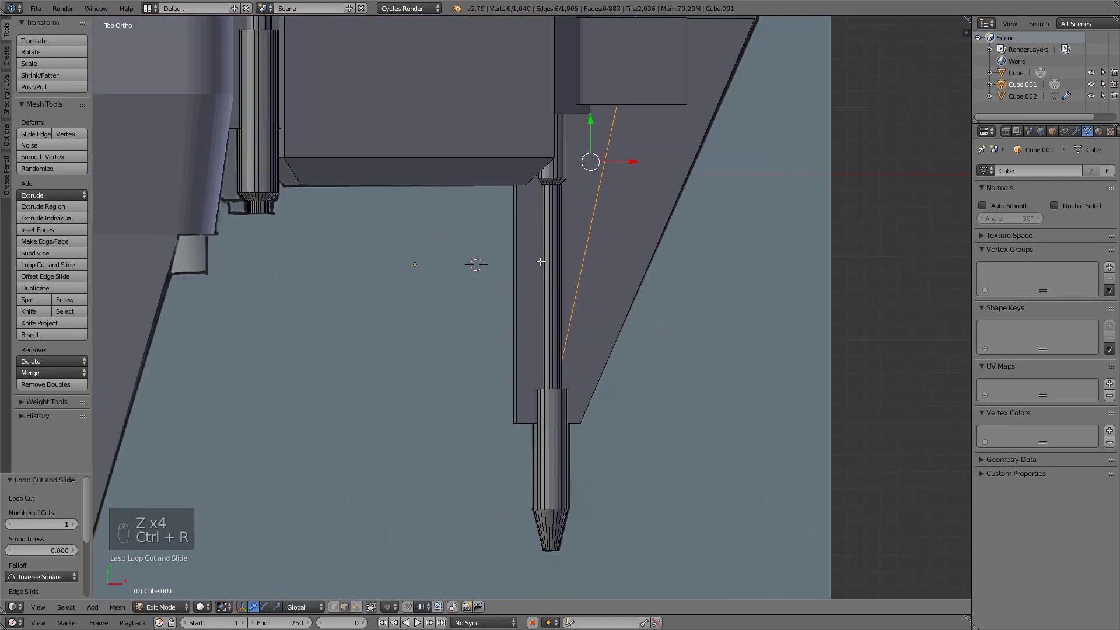
# - Keep only the rear edges of the outer wing's new loop cut selected and edge-slide them inboard by a factor of 0.655
pyautogui.scroll(-4, 586, 118)
pyautogui.press('z')
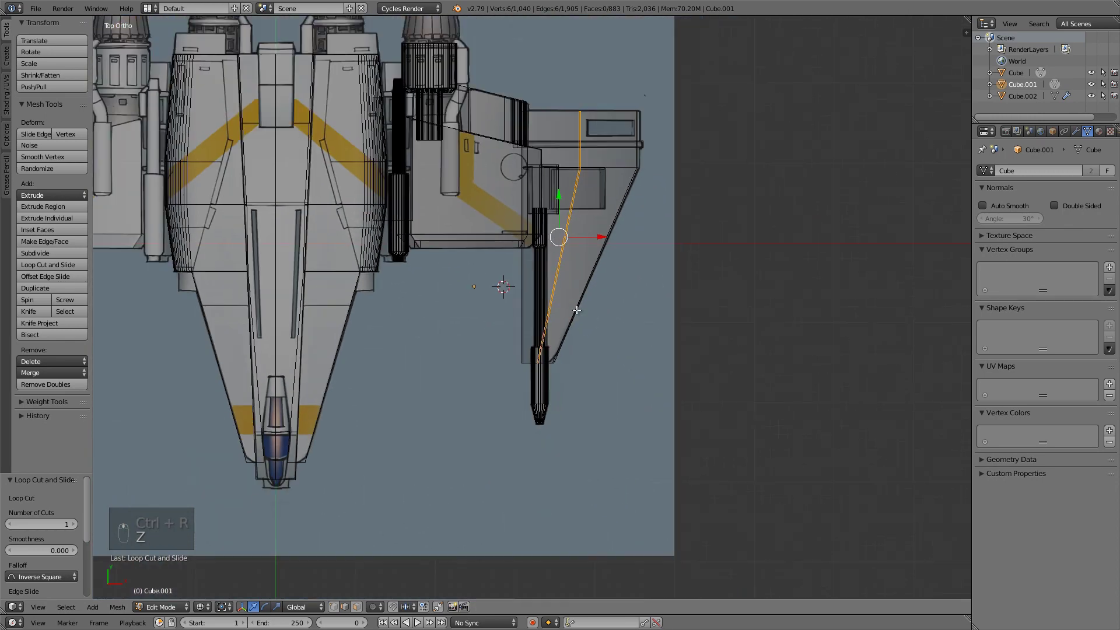
pyautogui.press('c')
pyautogui.scroll(7, 561, 331)
pyautogui.middleClick(563, 331)
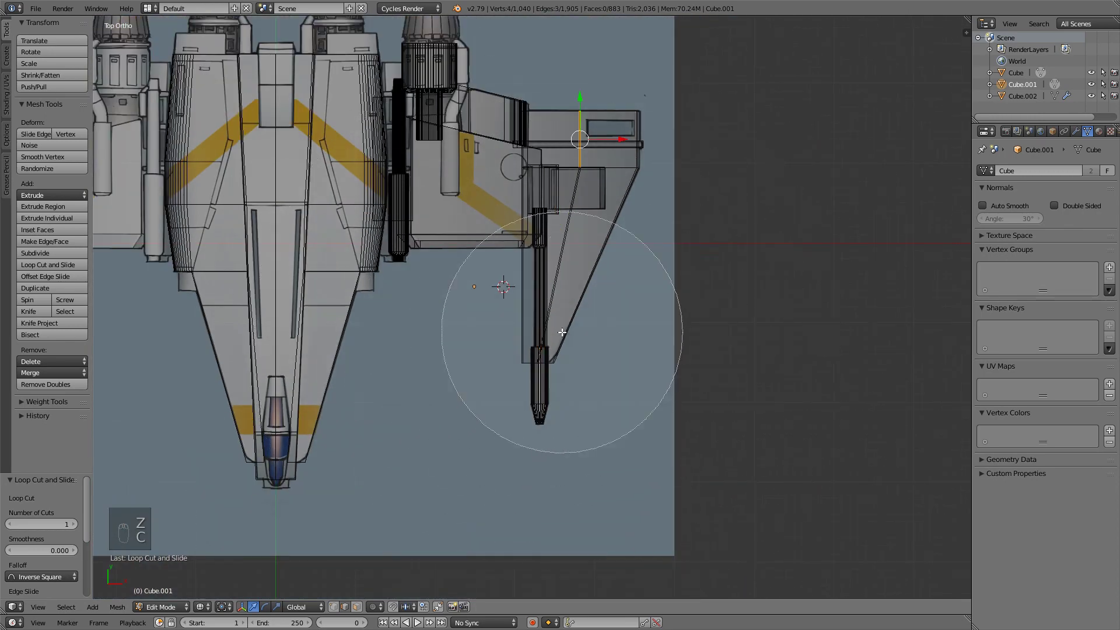
pyautogui.rightClick(562, 332)
pyautogui.scroll(2, 662, 177)
pyautogui.press('z')
pyautogui.keyDown('shift'); pyautogui.moveTo(662, 223); pyautogui.dragTo(656, 408, button='middle'); pyautogui.keyUp('shift')
pyautogui.press('z')
pyautogui.press('g')
pyautogui.press('g')
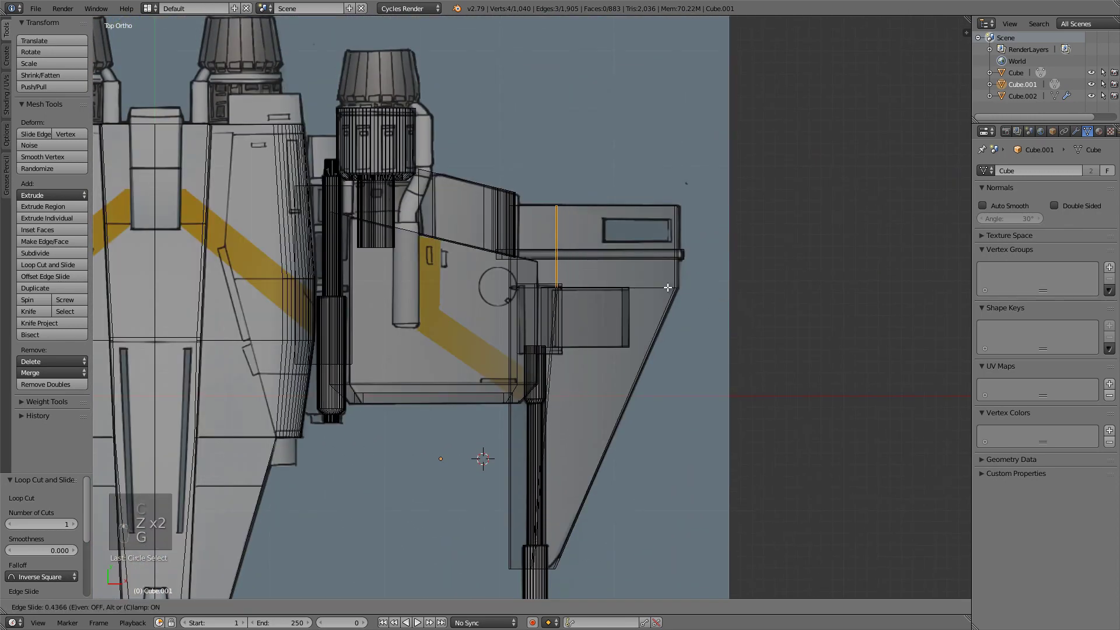
pyautogui.click(645, 294)
pyautogui.press('z')
pyautogui.keyDown('shift'); pyautogui.scroll(-4, 645, 293); pyautogui.keyUp('shift')
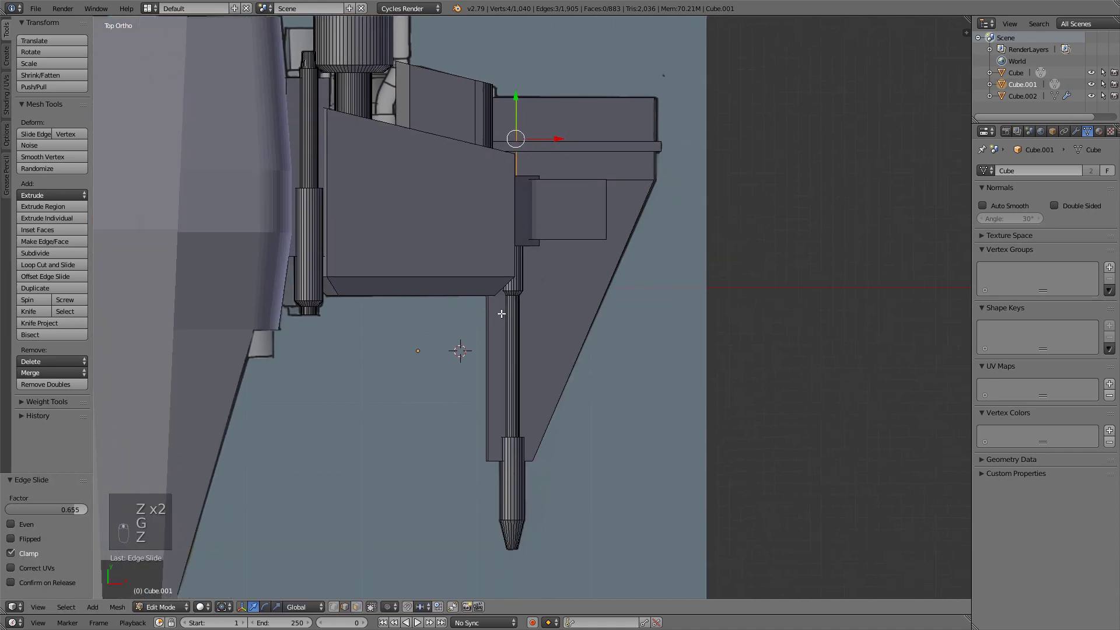
# - Delete the four faces of the outer wing's narrow strip on the inboard side of the gun barrel and leave mesh editing
pyautogui.hotkey('ctrl', 'Tab')
pyautogui.click(498, 322)
pyautogui.moveTo(484, 452); pyautogui.dragTo(485, 288, button='middle')
pyautogui.scroll(5, 513, 348)
pyautogui.keyDown('shift'); pyautogui.rightClick(477, 356); pyautogui.keyUp('shift')
pyautogui.keyDown('shift'); pyautogui.rightClick(550, 297); pyautogui.keyUp('shift')
pyautogui.keyDown('shift'); pyautogui.rightClick(632, 259); pyautogui.keyUp('shift')
pyautogui.press('x')
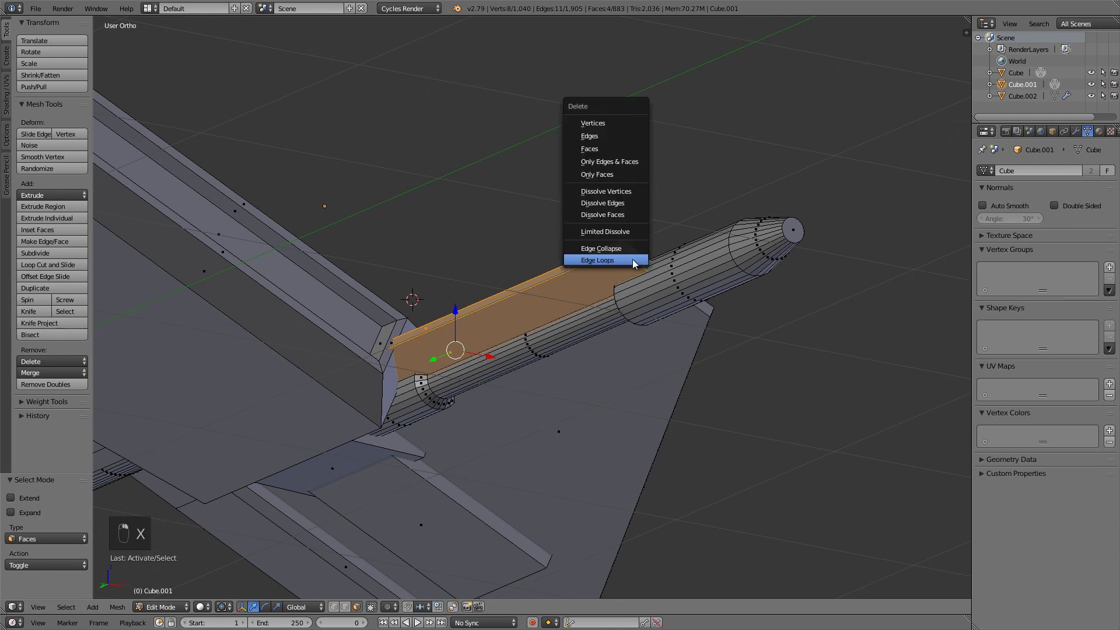
pyautogui.click(621, 148)
pyautogui.scroll(-4, 630, 235)
pyautogui.moveTo(630, 235); pyautogui.dragTo(535, 301, button='middle')
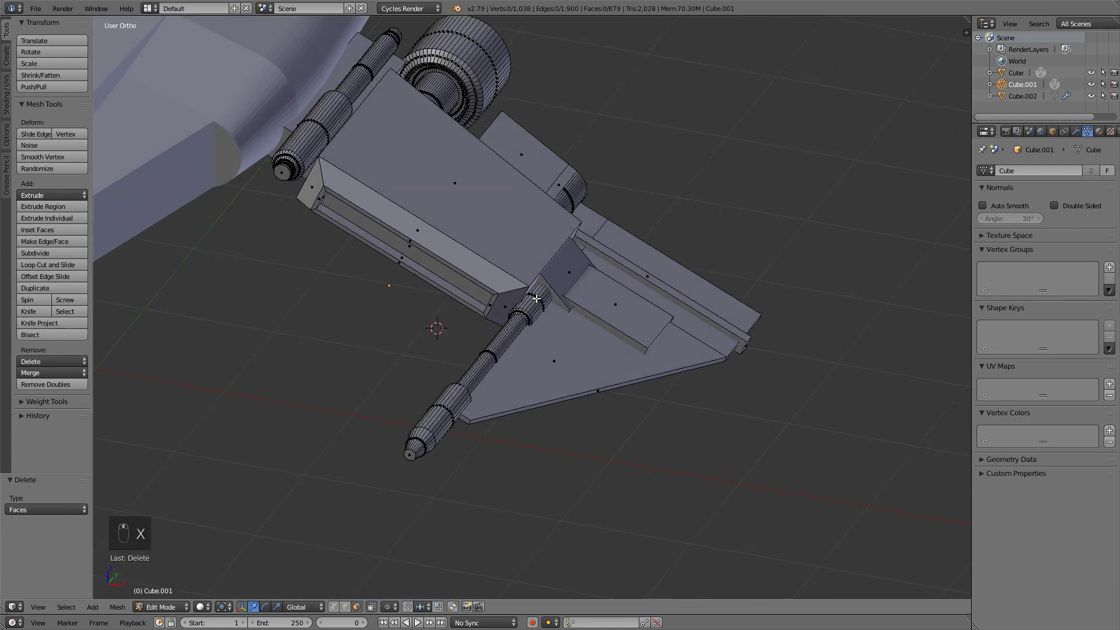
pyautogui.press('Tab')
pyautogui.scroll(-3, 657, 250)
pyautogui.moveTo(657, 250); pyautogui.dragTo(581, 255, button='middle')
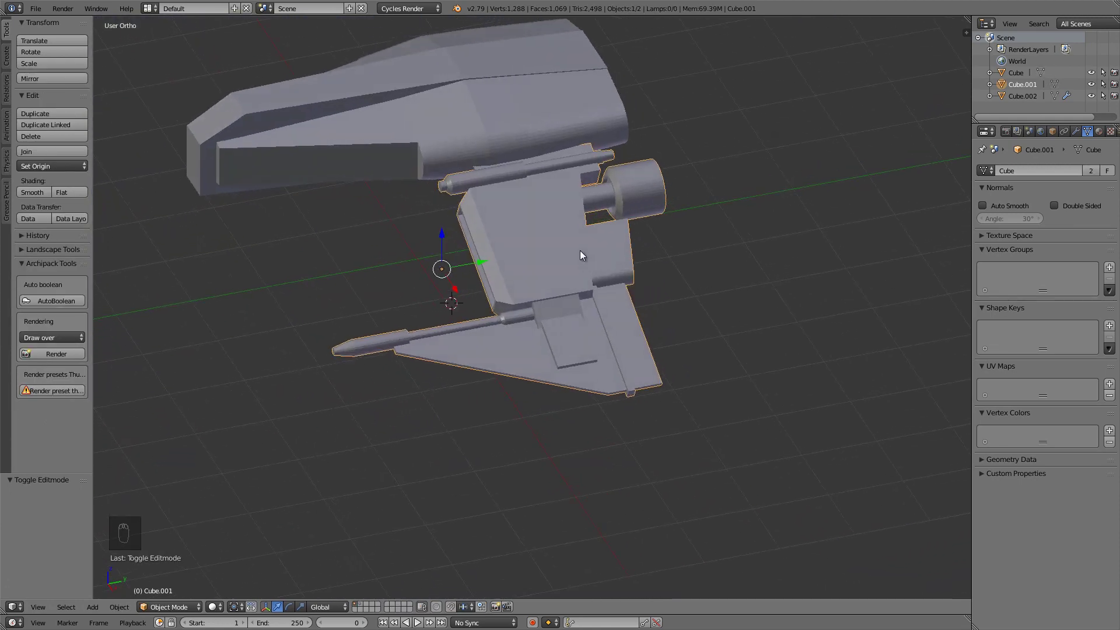
# - Examine the wing assembly from several angles, both alone on its own layer and together with the fuselage
pyautogui.click(359, 604)
pyautogui.rightClick(604, 182)
pyautogui.scroll(-2, 483, 237)
pyautogui.moveTo(482, 237); pyautogui.dragTo(586, 219, button='middle')
pyautogui.keyDown('shift'); pyautogui.moveTo(586, 219); pyautogui.dragTo(559, 275, button='middle'); pyautogui.keyUp('shift')
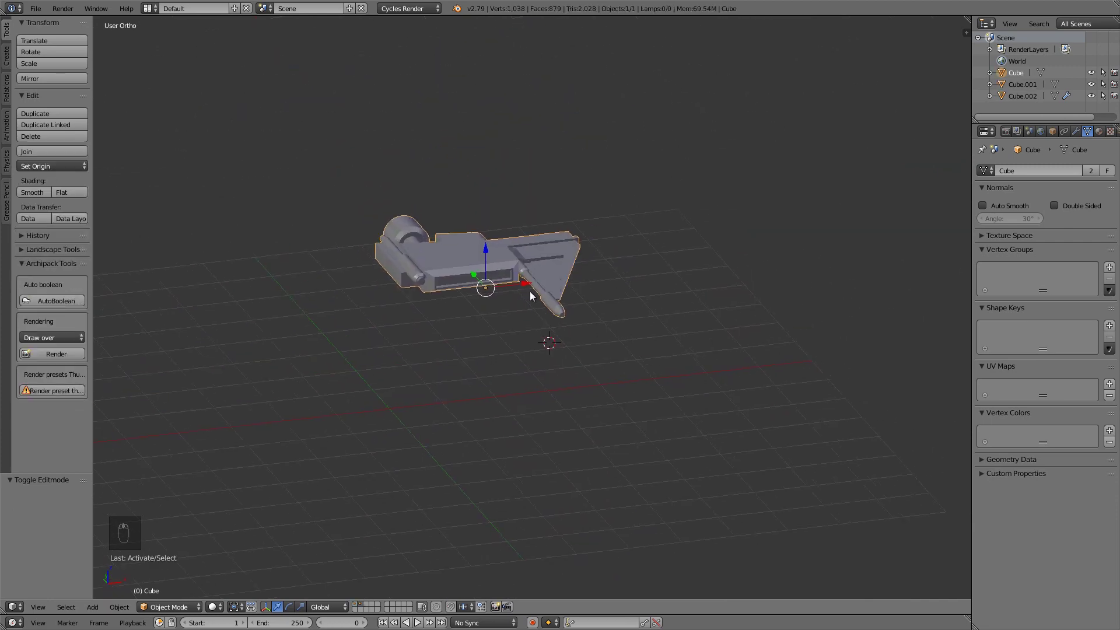
pyautogui.scroll(4, 502, 267)
pyautogui.keyDown('shift'); pyautogui.moveTo(530, 293); pyautogui.dragTo(560, 312, button='middle'); pyautogui.keyUp('shift')
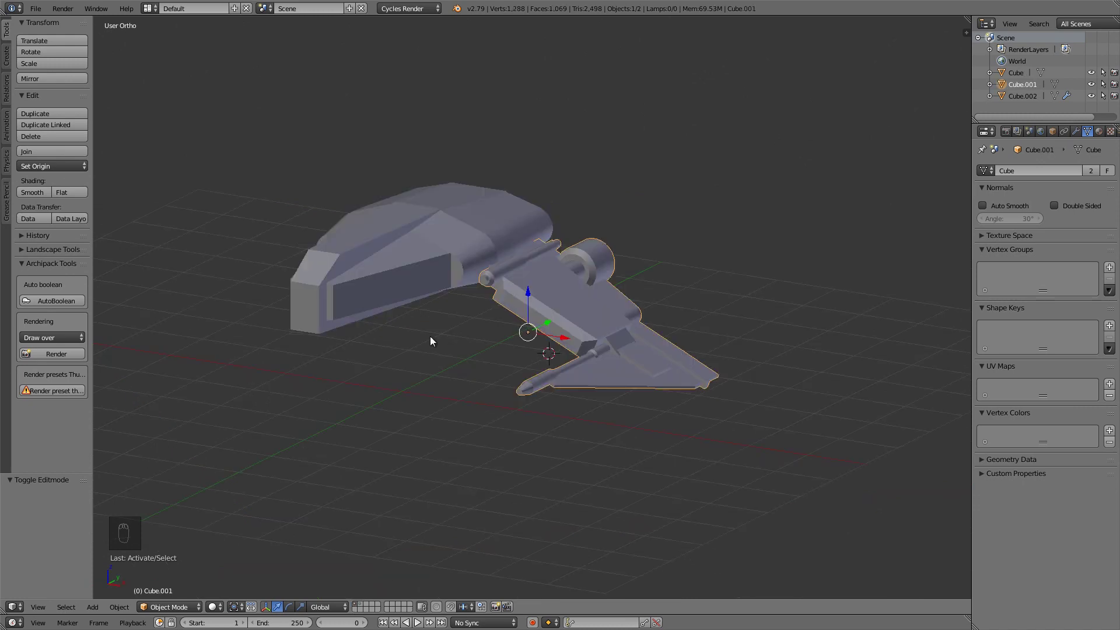
pyautogui.scroll(1, 449, 333)
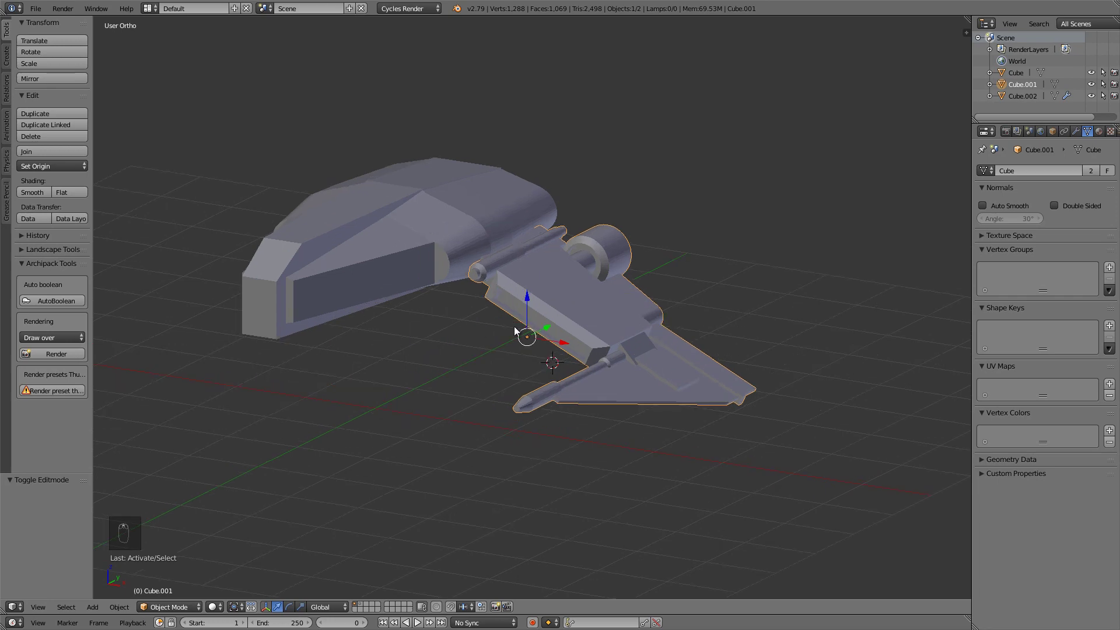
pyautogui.moveTo(594, 285); pyautogui.dragTo(551, 274, button='middle')
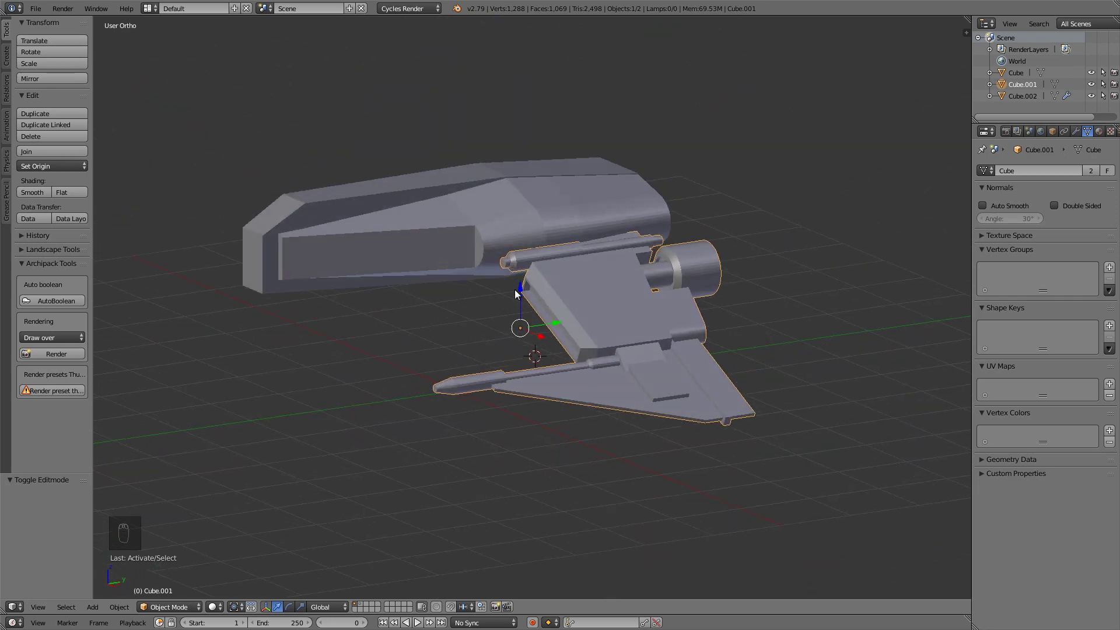